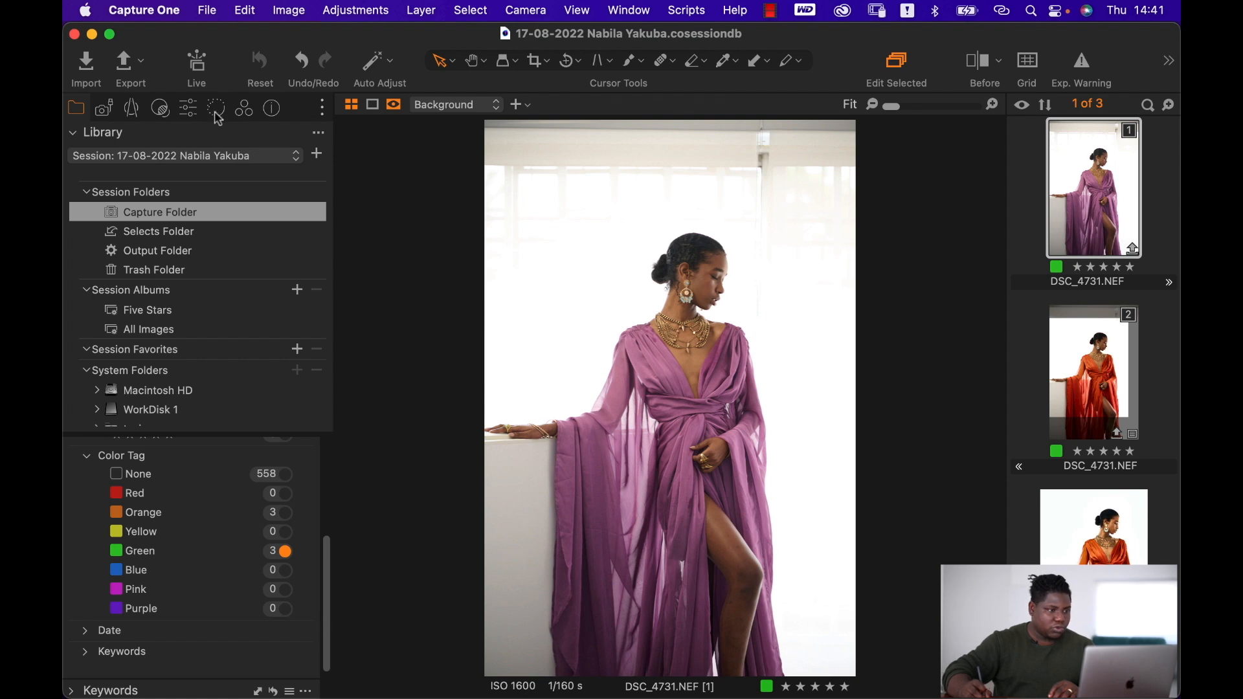
# Sample the purple dress fabric as a range in the Advanced Color Editor and extend the range toward more saturated tones
pyautogui.click(245, 116)
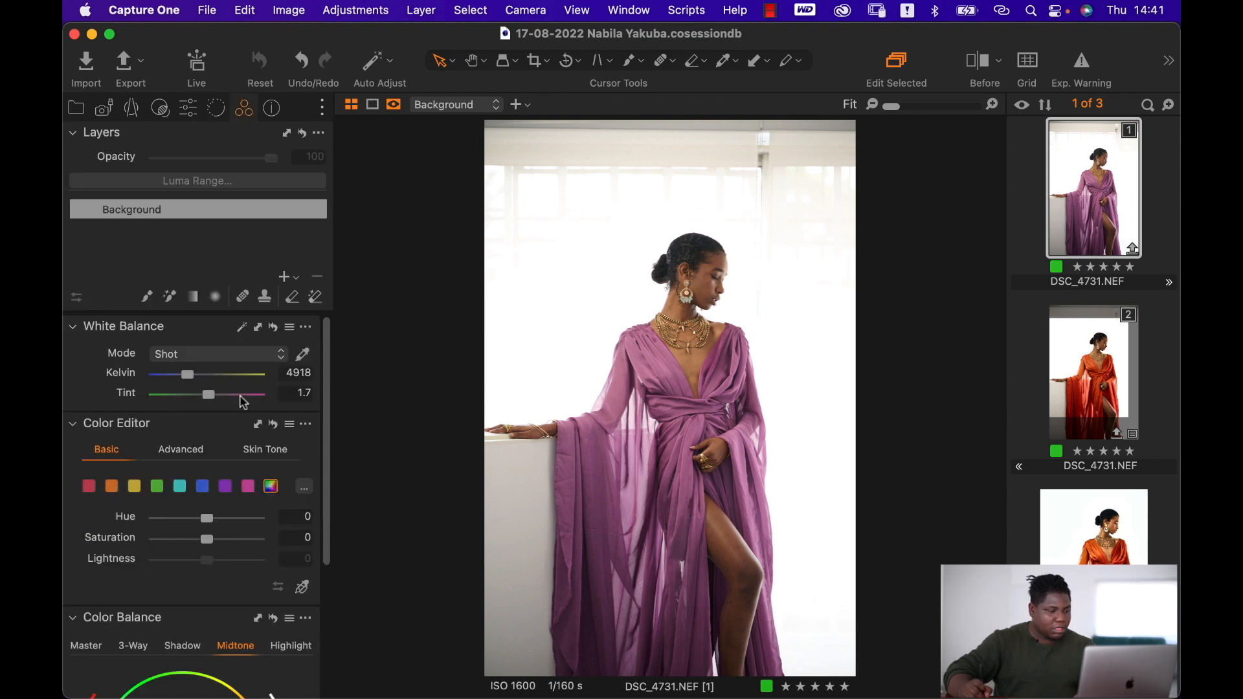
pyautogui.scroll(-5, 224, 373)
pyautogui.scroll(-1, 220, 395)
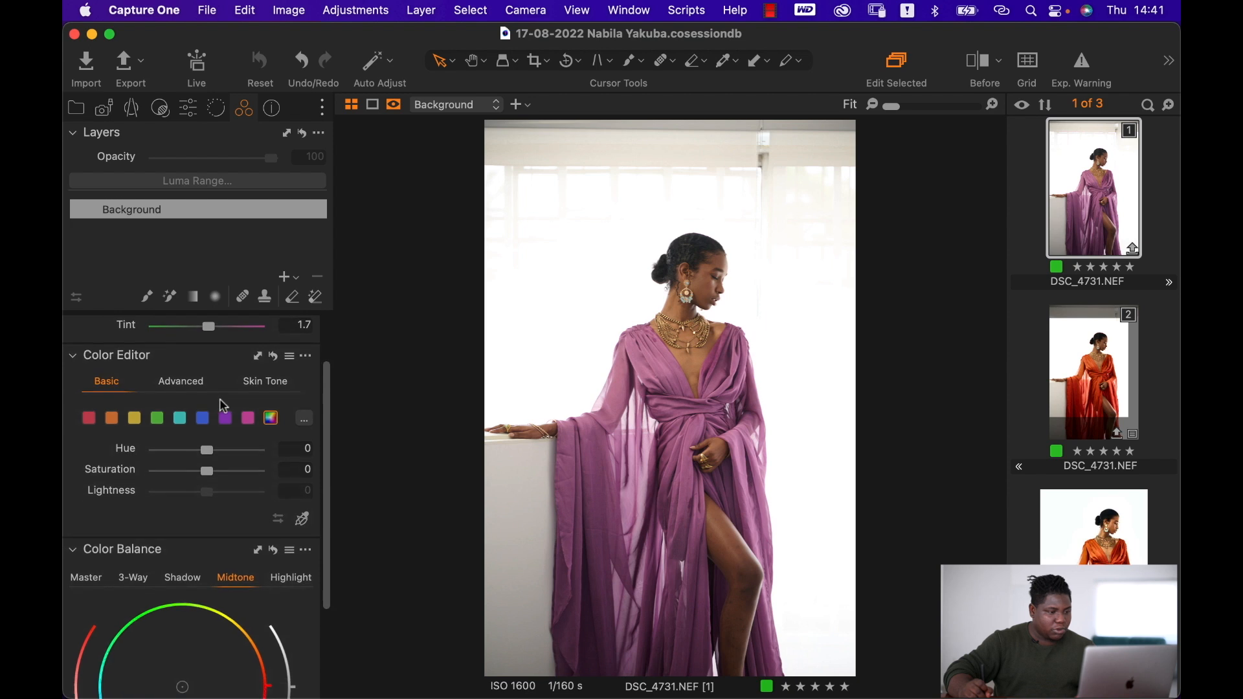
pyautogui.click(188, 393)
pyautogui.scroll(-5, 206, 401)
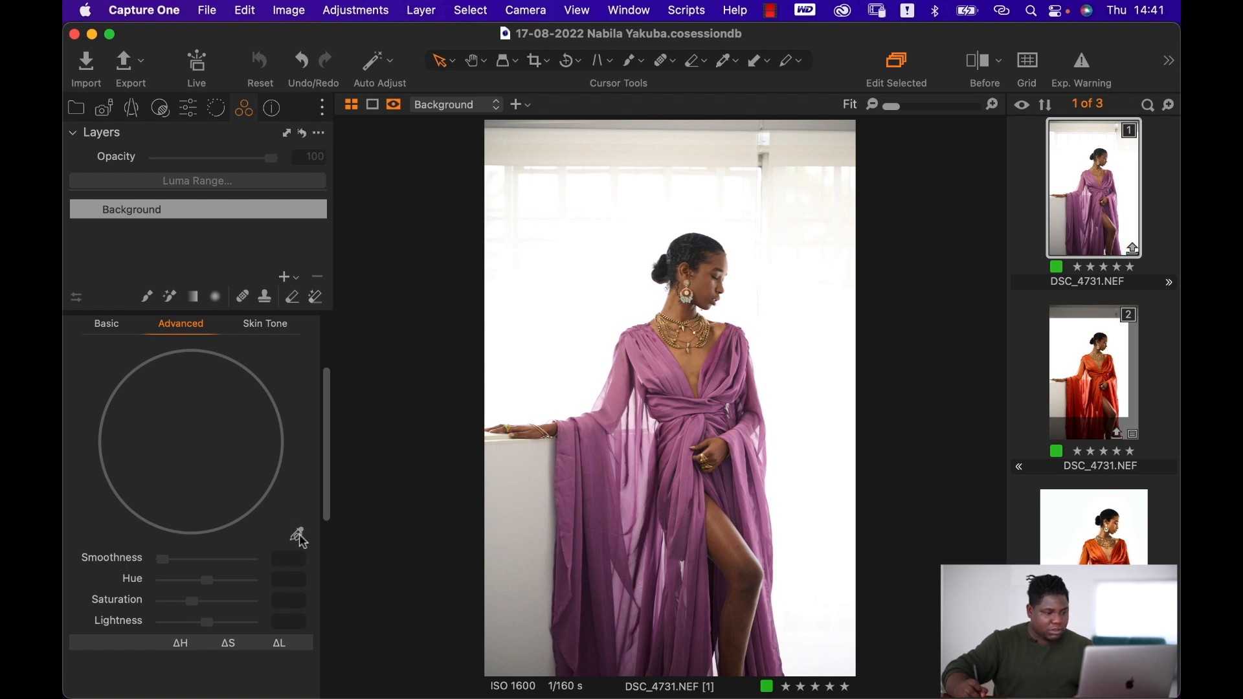
pyautogui.click(298, 536)
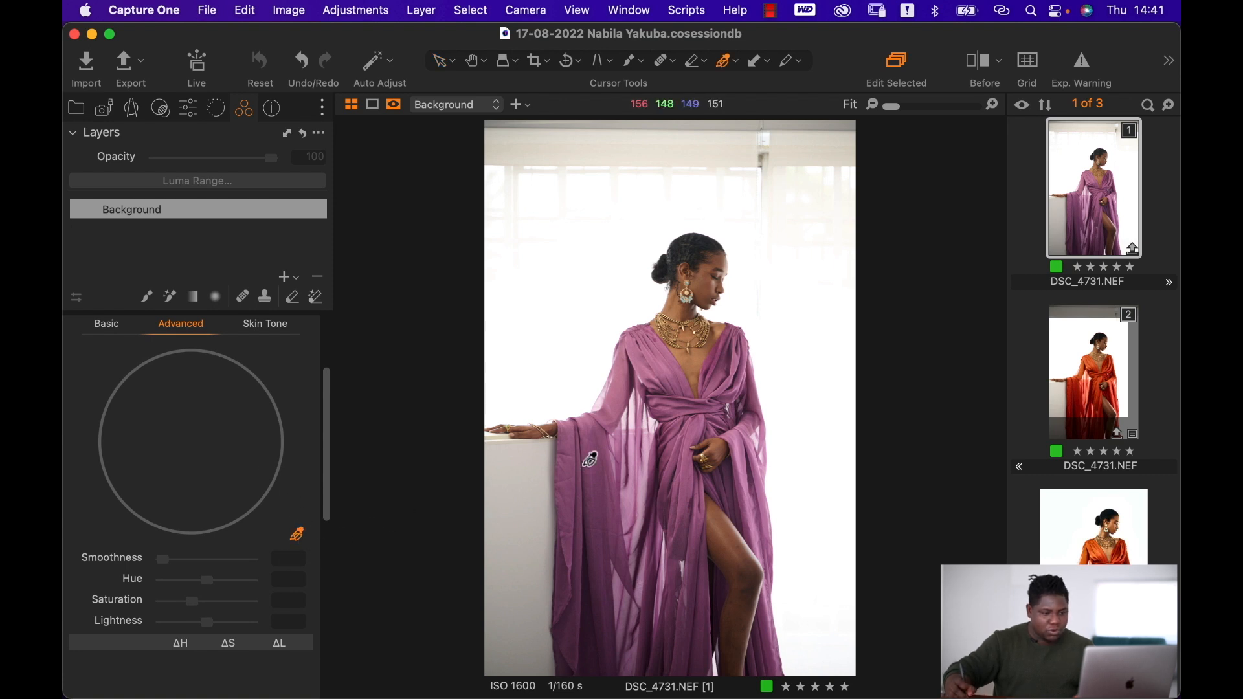
pyautogui.click(641, 373)
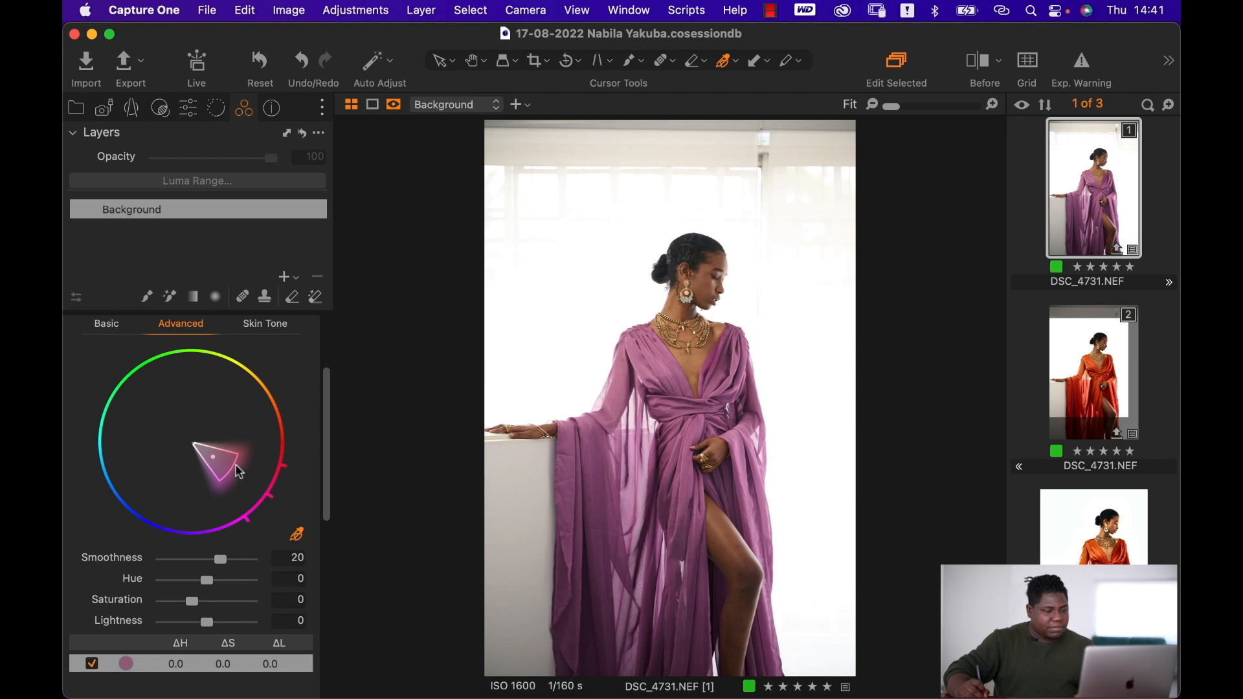
pyautogui.moveTo(240, 477); pyautogui.dragTo(250, 487)
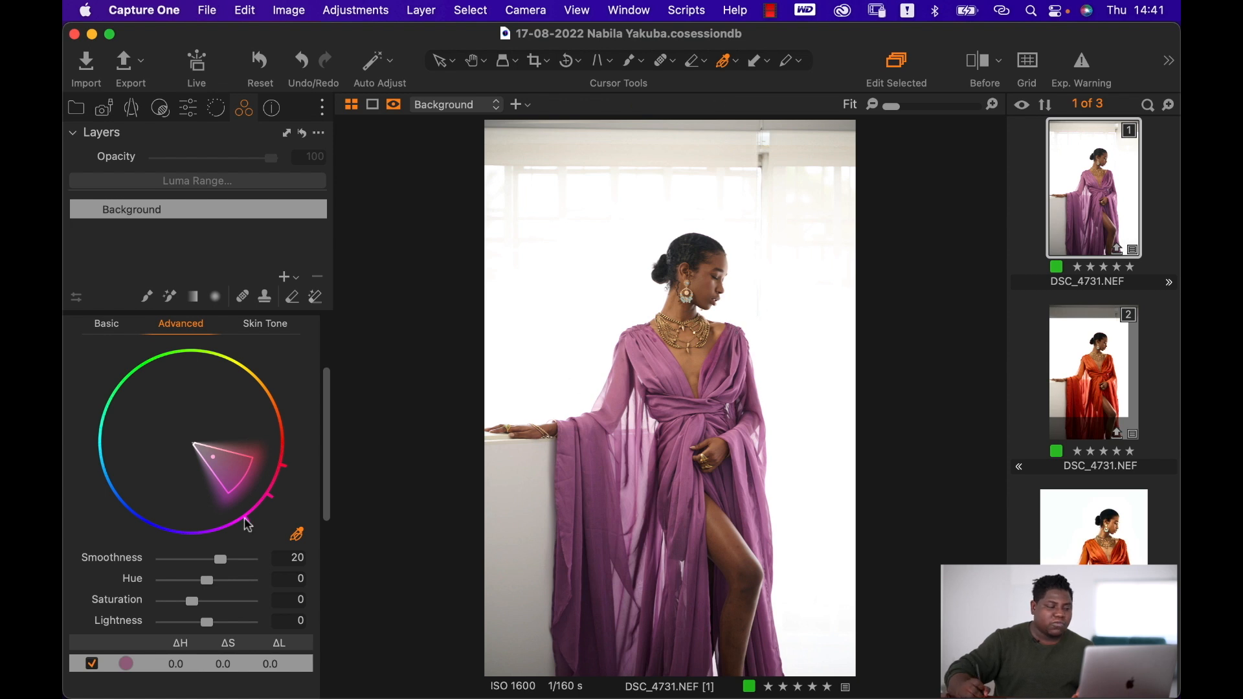
# Set the sampled dress range's hue to 30 and its saturation to 52.1
pyautogui.moveTo(213, 584); pyautogui.dragTo(156, 582)
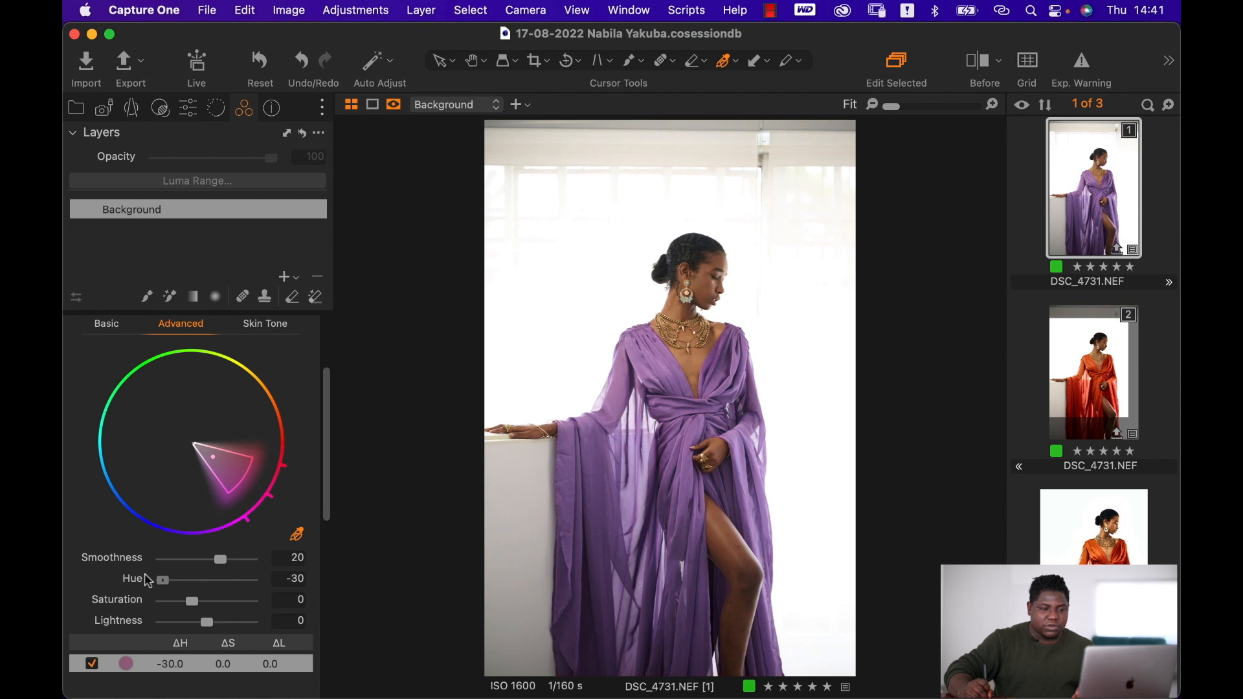
pyautogui.moveTo(156, 581); pyautogui.dragTo(268, 580)
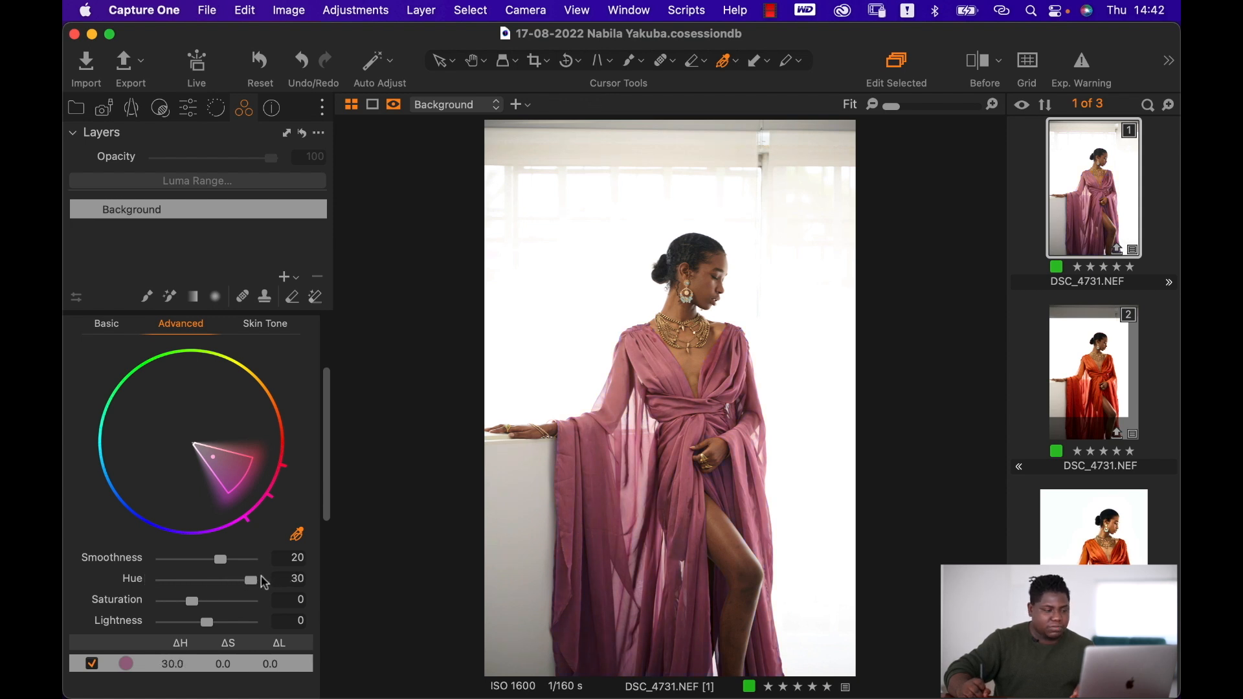
pyautogui.moveTo(193, 593); pyautogui.dragTo(207, 597)
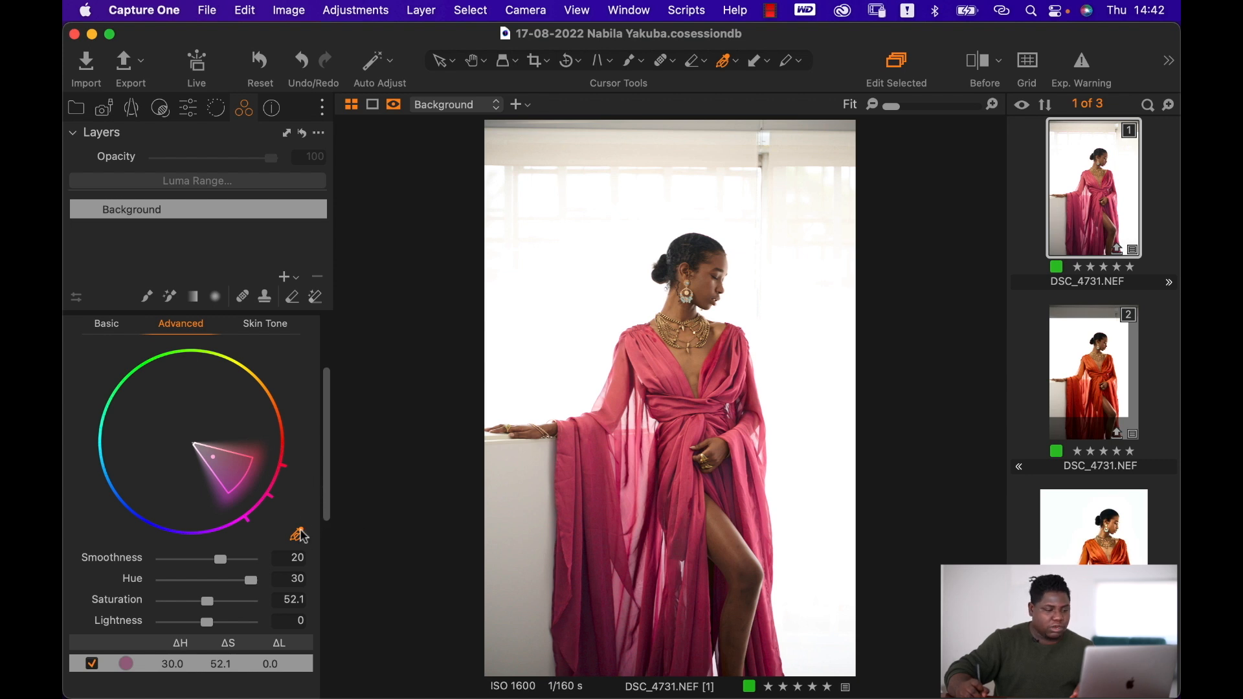
# Sample the dress again as a second colour range with hue 30, saturation 35.4 and lightness -15.1
pyautogui.scroll(-2, 255, 492)
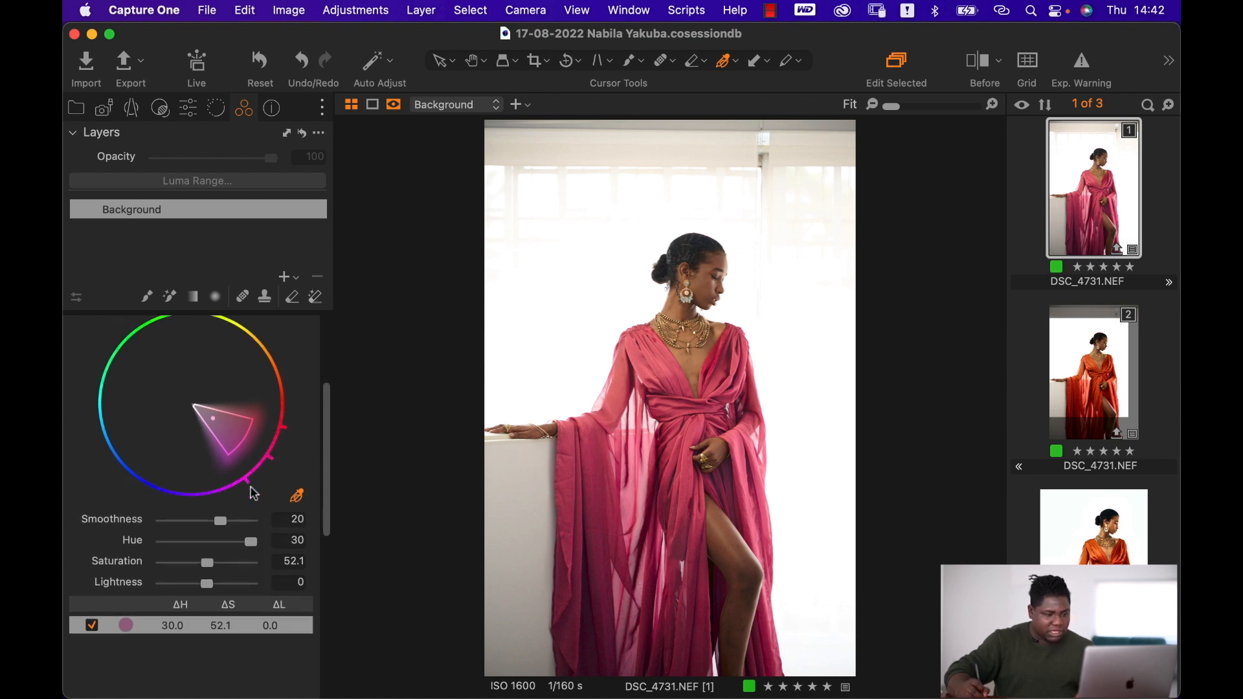
pyautogui.click(641, 361)
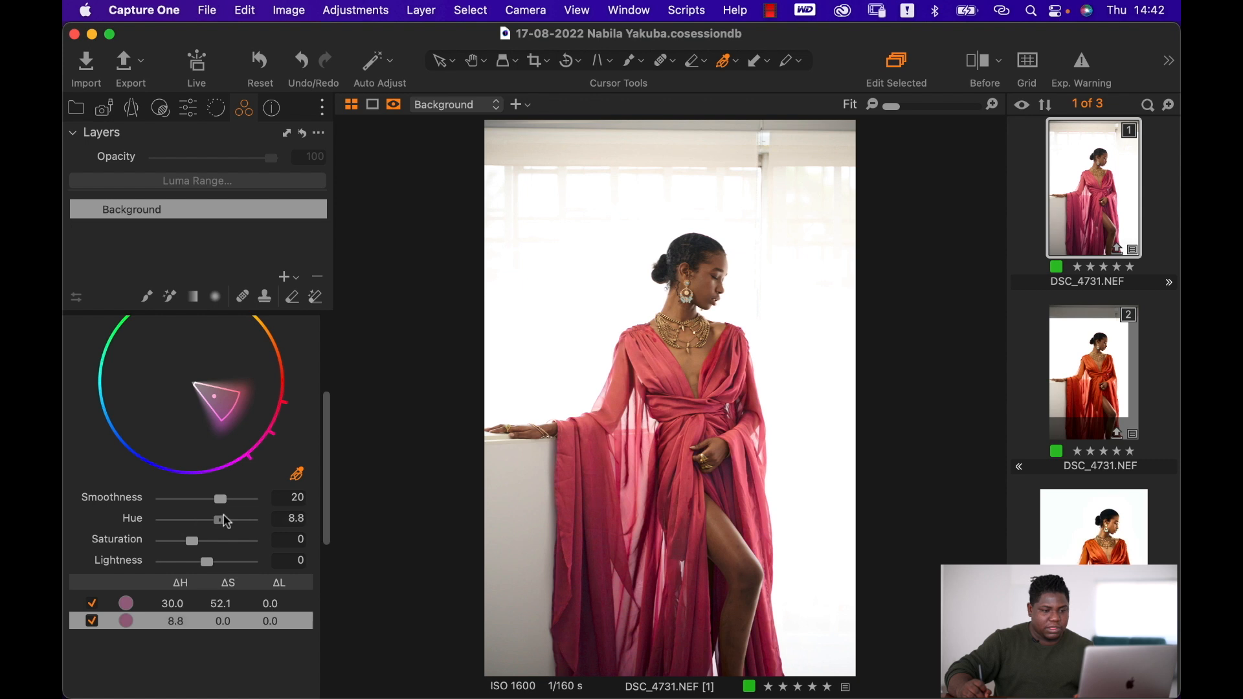
pyautogui.moveTo(227, 522); pyautogui.dragTo(261, 521)
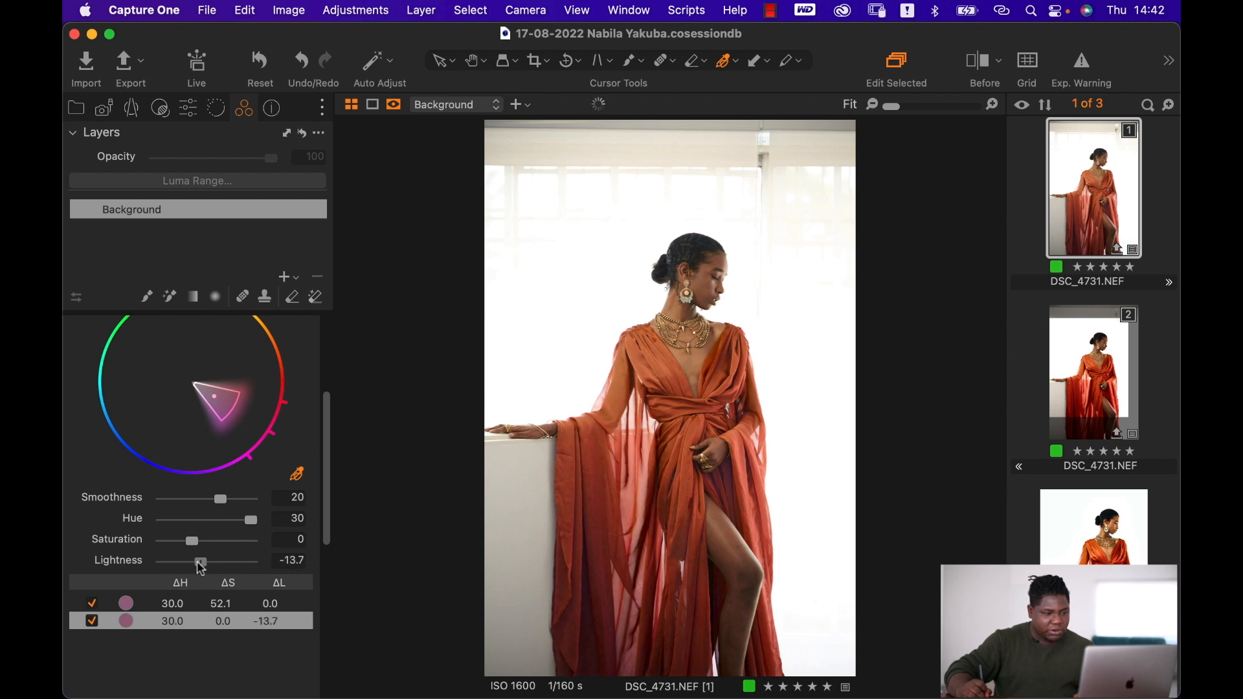
pyautogui.moveTo(201, 566); pyautogui.dragTo(207, 551)
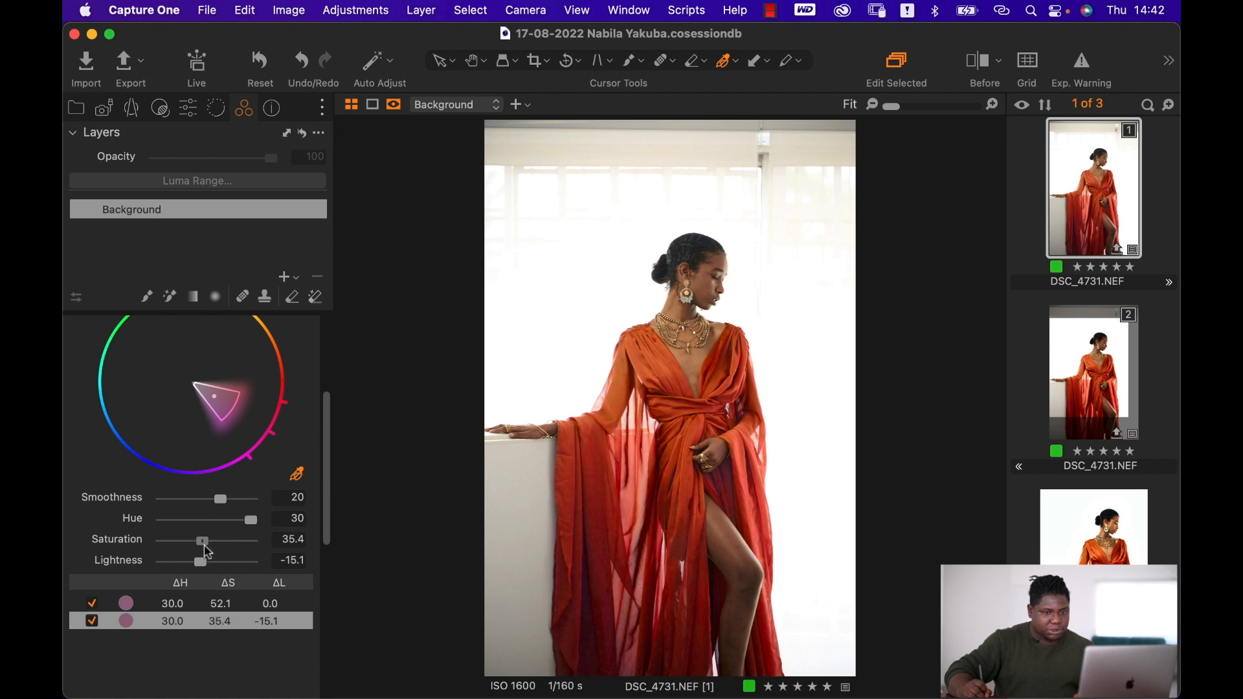
# Widen both dress colour ranges on the colour wheel to cover the purple remaining in the fabric folds
pyautogui.press('z')
pyautogui.moveTo(603, 357); pyautogui.dragTo(756, 544)
pyautogui.scroll(3, 693, 433)
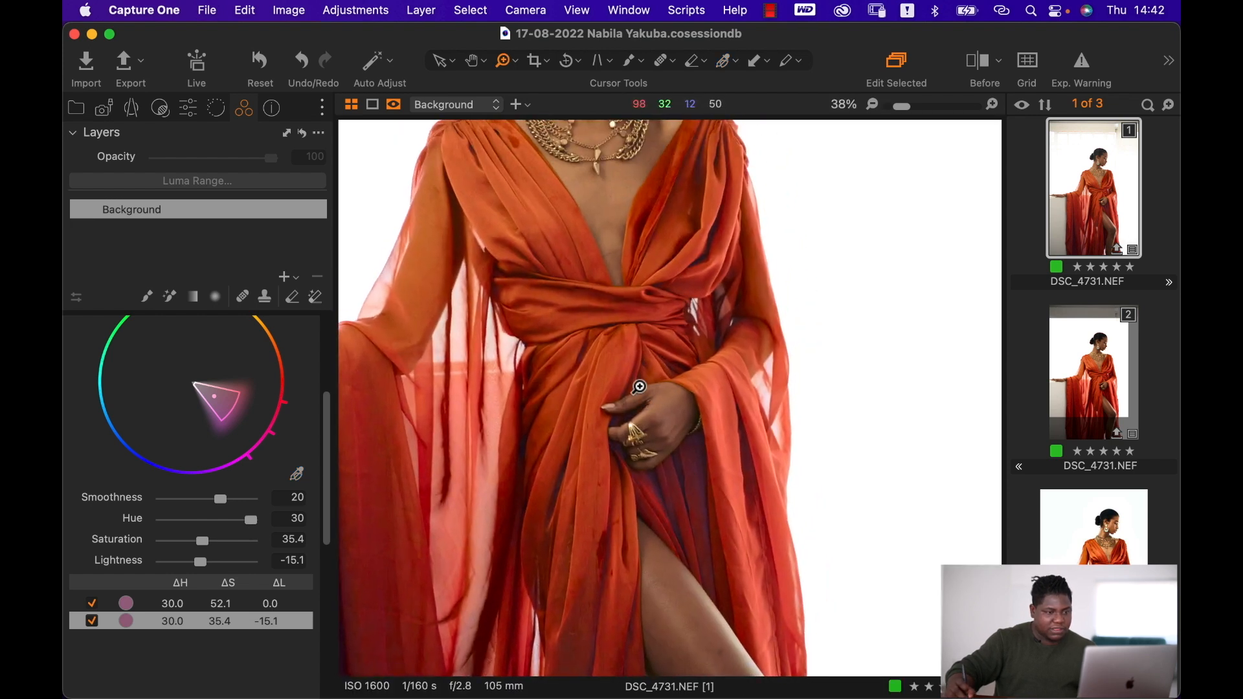
pyautogui.scroll(-1, 641, 395)
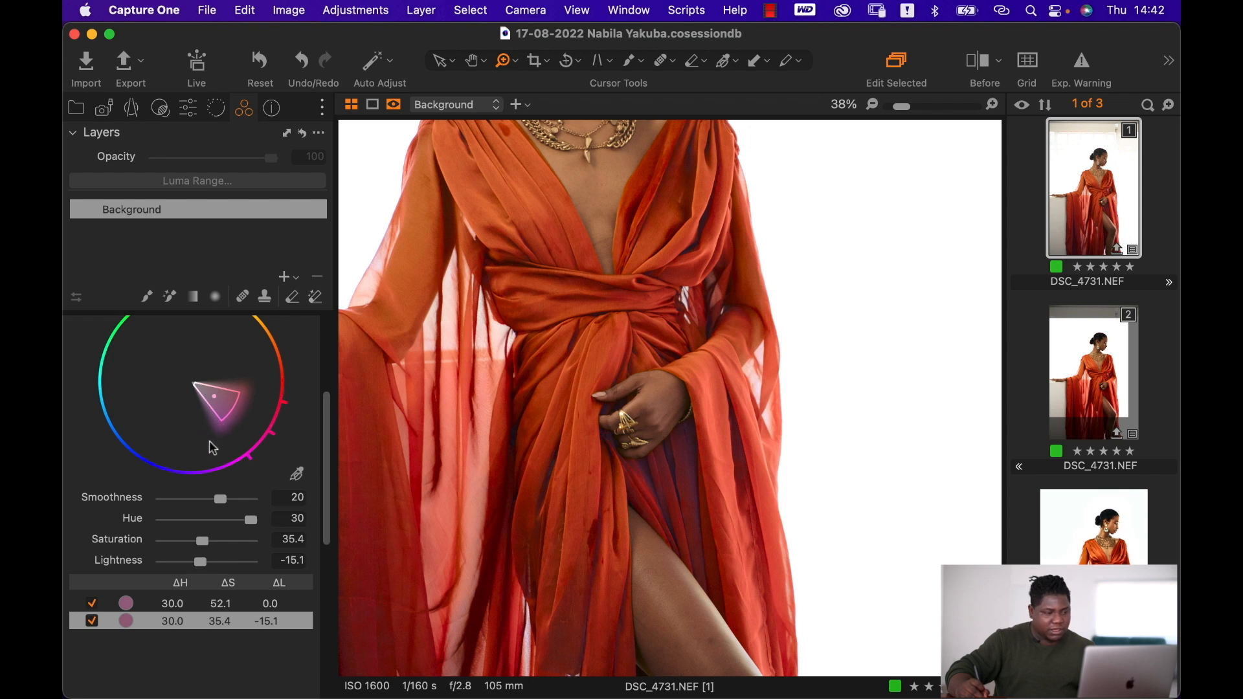
pyautogui.moveTo(233, 427); pyautogui.dragTo(213, 453)
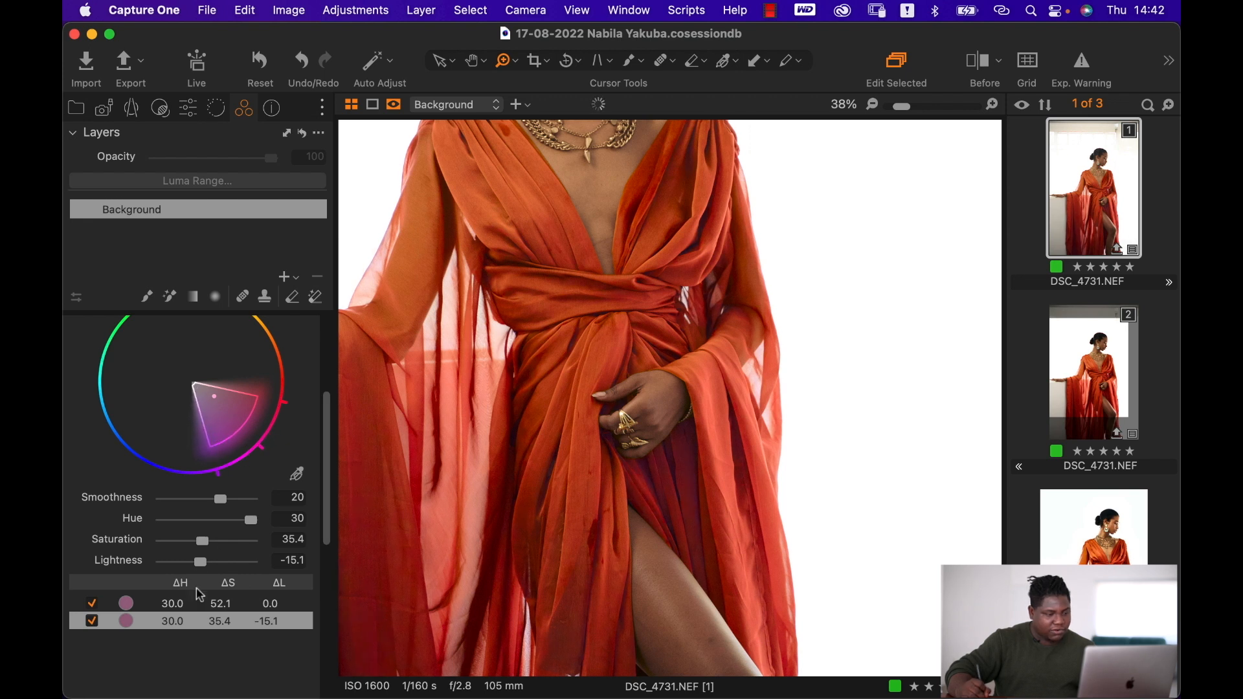
pyautogui.click(204, 606)
pyautogui.moveTo(241, 437)
pyautogui.mouseDown()
pyautogui.moveTo(248, 443)
pyautogui.moveTo(222, 450)
pyautogui.moveTo(196, 483)
pyautogui.moveTo(226, 454)
pyautogui.mouseUp()
pyautogui.click(193, 623)
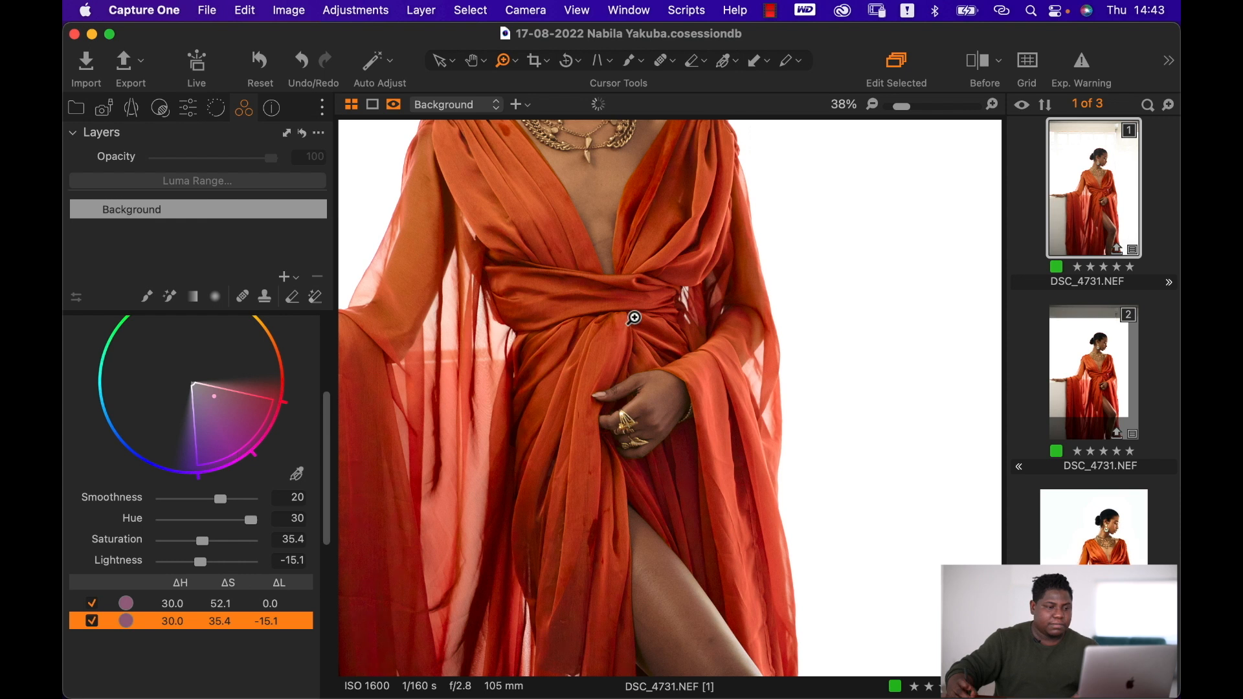
# Examine the recoloured dress and the skin up close, and compare the full photo with its original version
pyautogui.press('super+0')
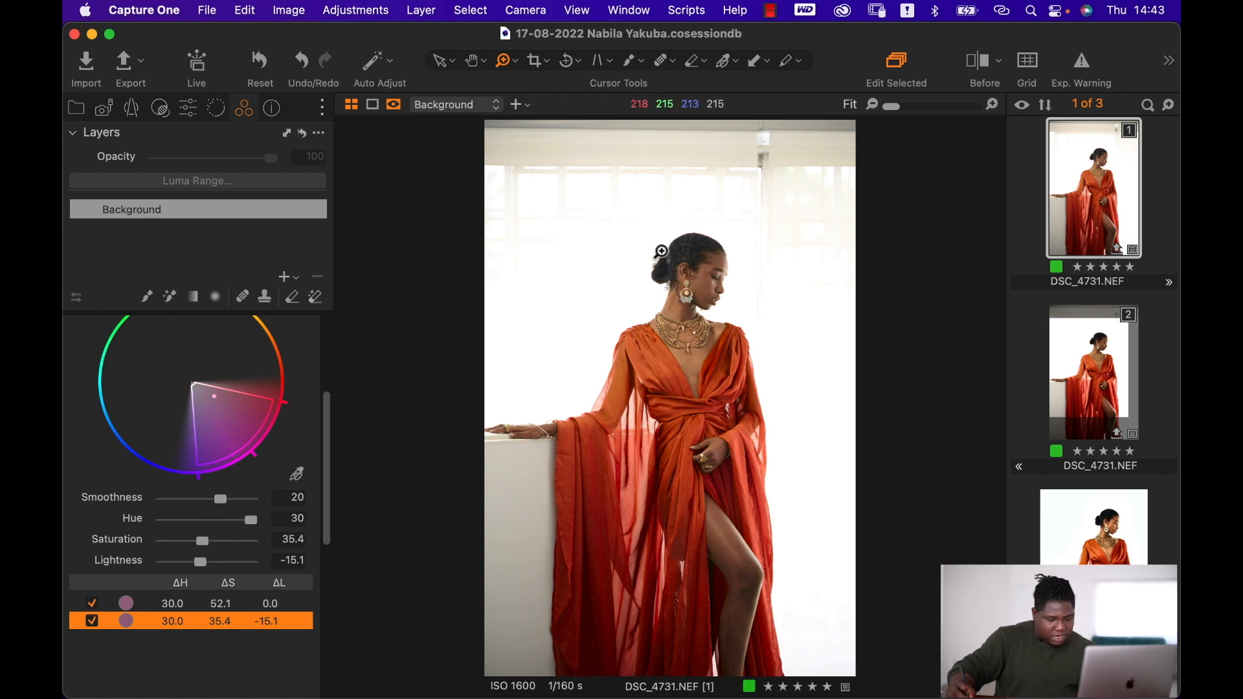
pyautogui.moveTo(590, 198); pyautogui.dragTo(803, 531)
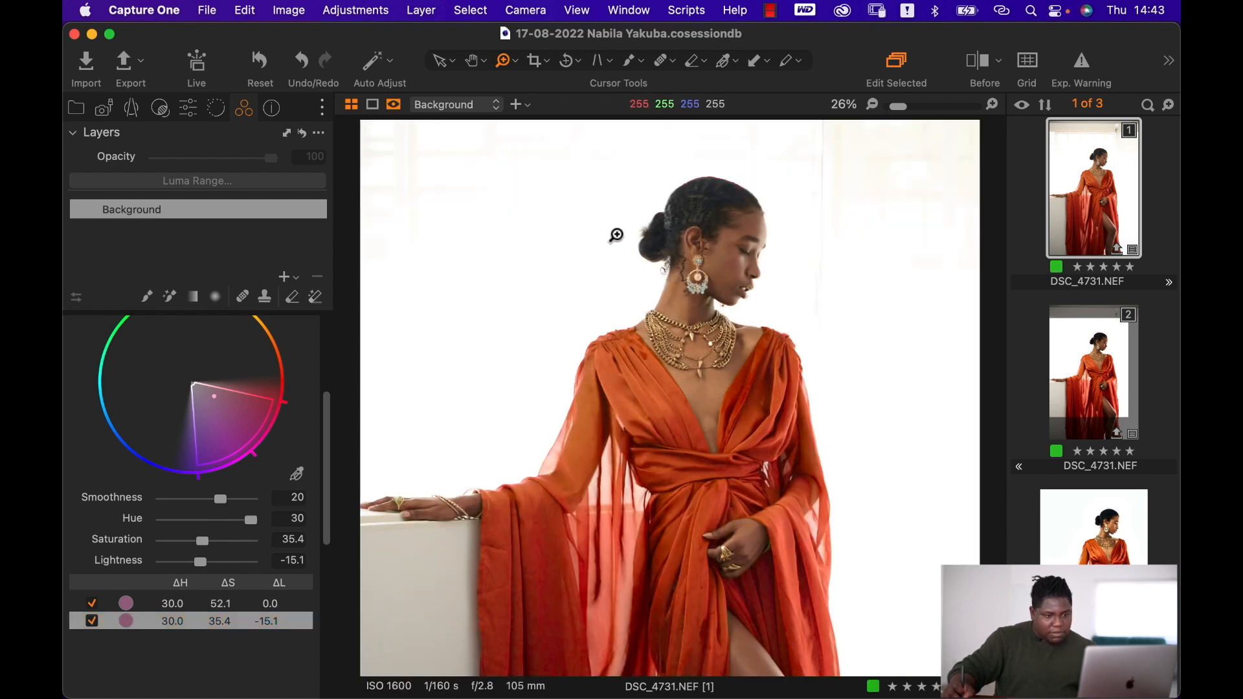
pyautogui.moveTo(615, 236); pyautogui.dragTo(801, 514)
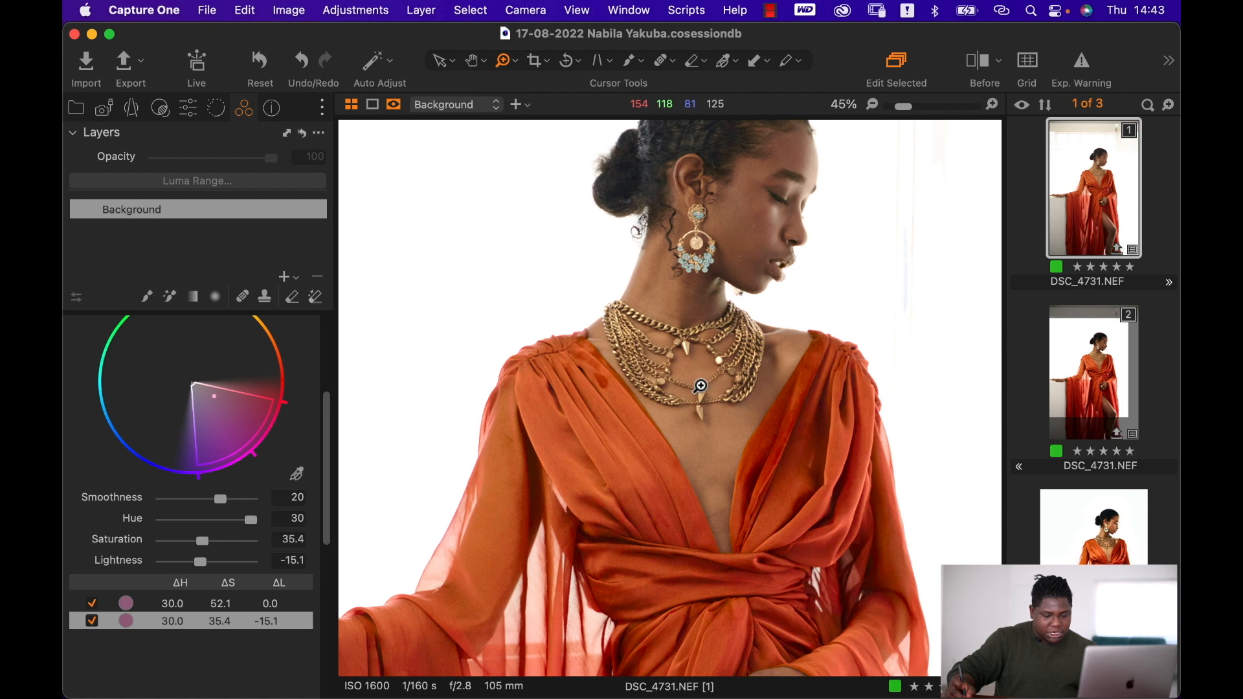
pyautogui.press('super+0')
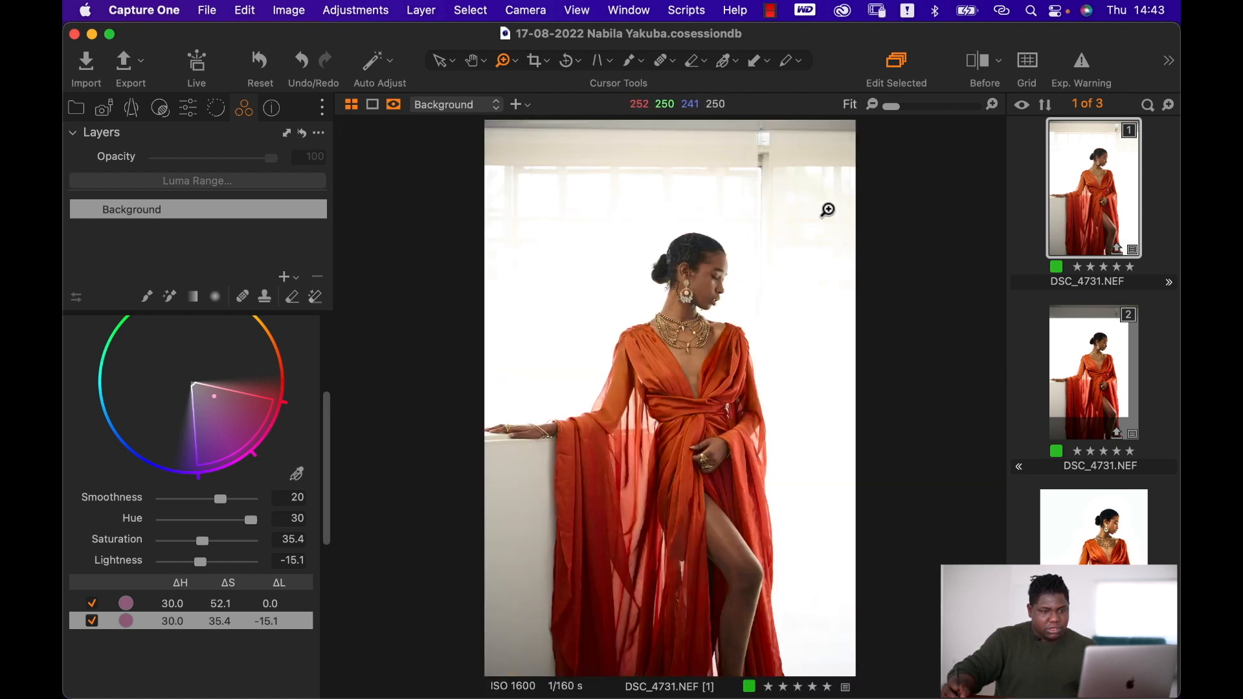
pyautogui.click(970, 80)
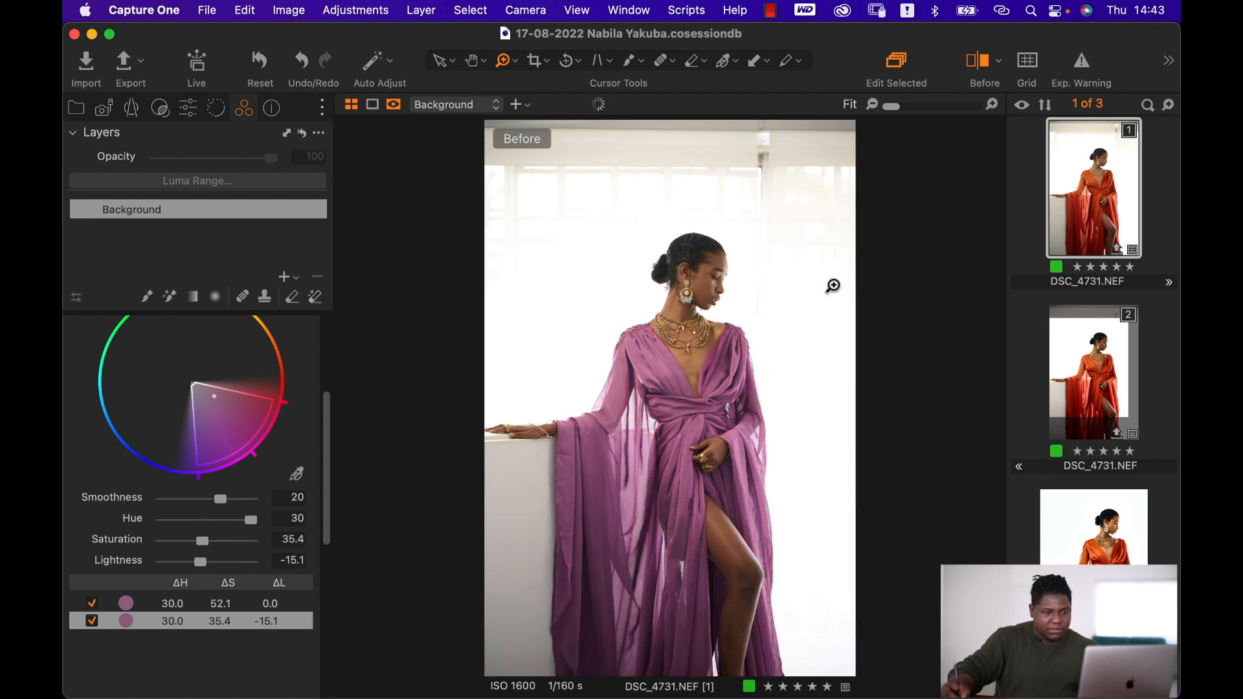
pyautogui.press('y')
pyautogui.press('y')
pyautogui.press('y')
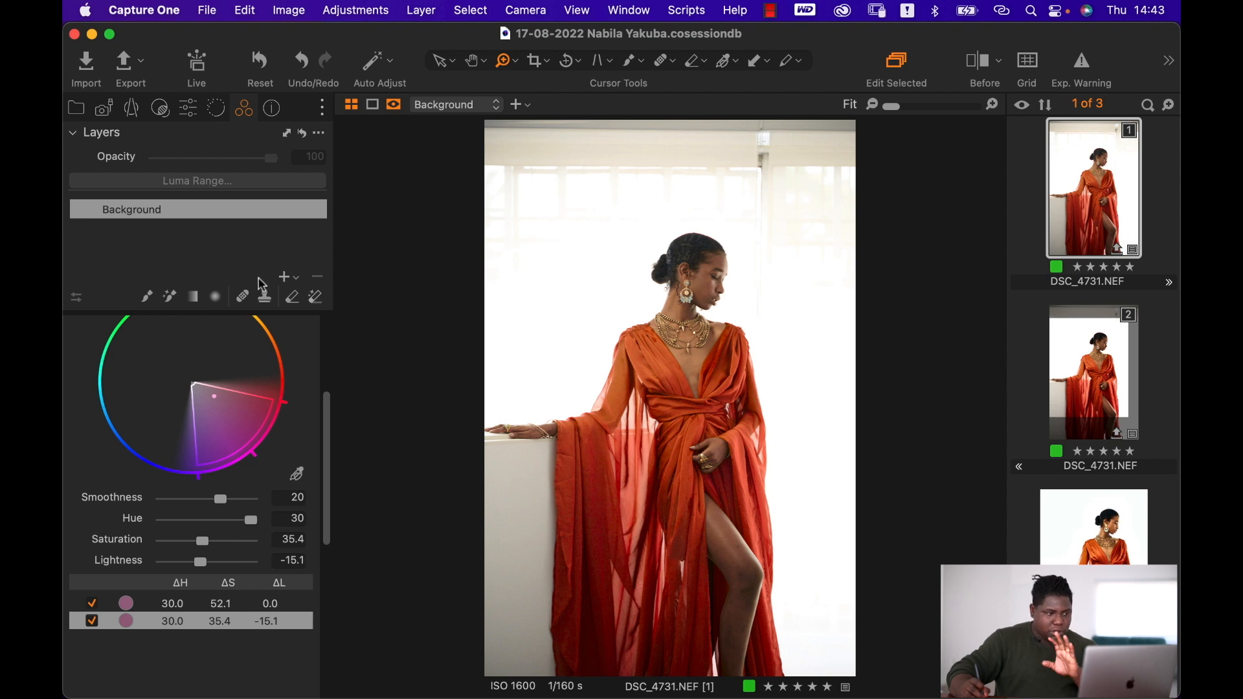
# Raise the High Dynamic Range highlight value to 100 to brighten the background, and check the model up close
pyautogui.click(193, 111)
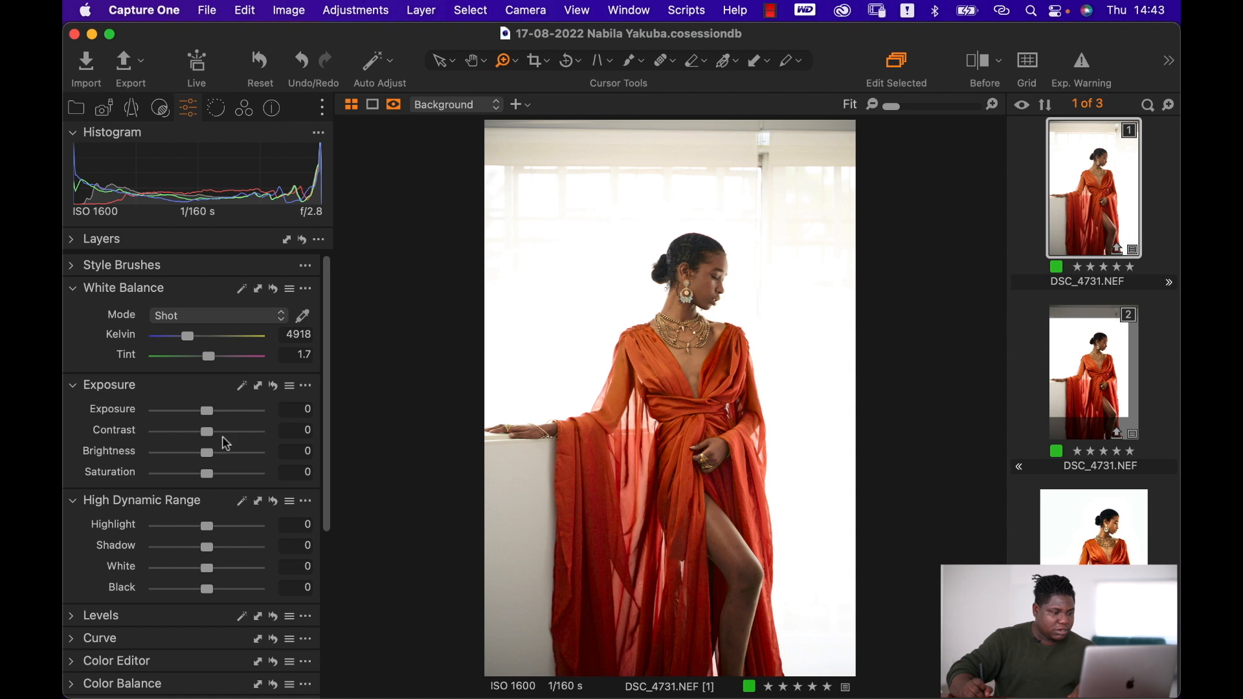
pyautogui.scroll(-2, 217, 505)
pyautogui.scroll(-1, 216, 524)
pyautogui.moveTo(208, 479); pyautogui.dragTo(197, 504)
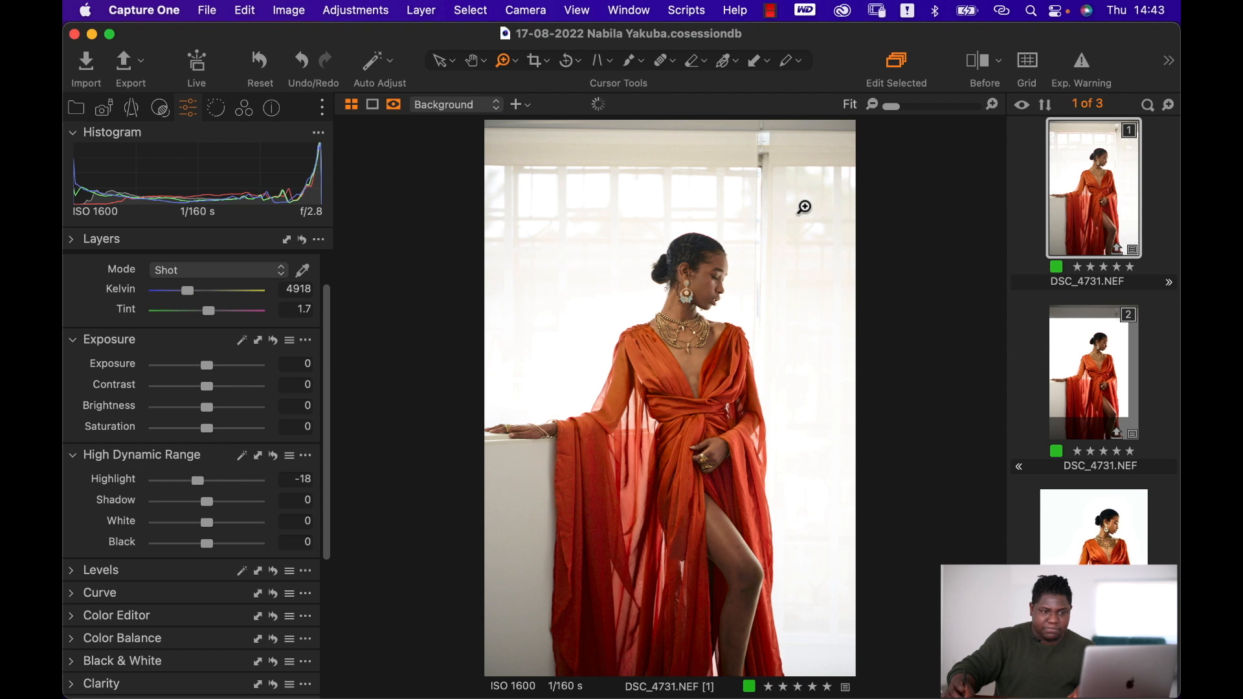
pyautogui.moveTo(204, 479); pyautogui.dragTo(336, 472)
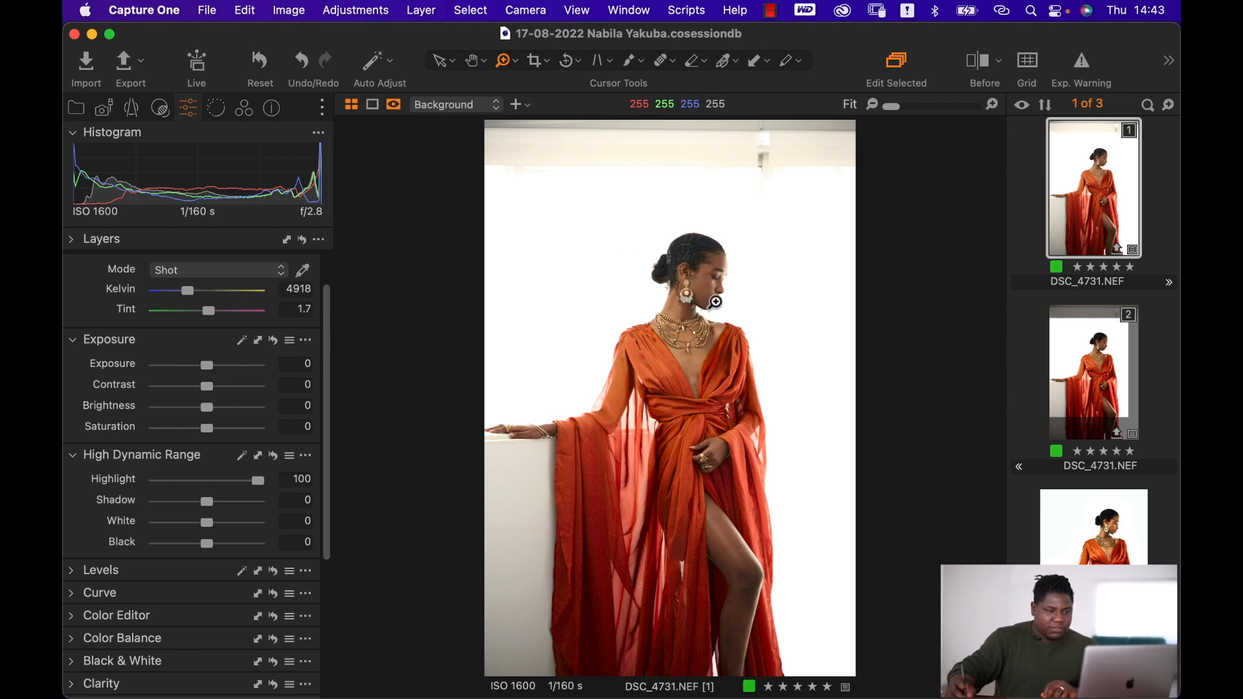
pyautogui.moveTo(642, 211); pyautogui.dragTo(786, 480)
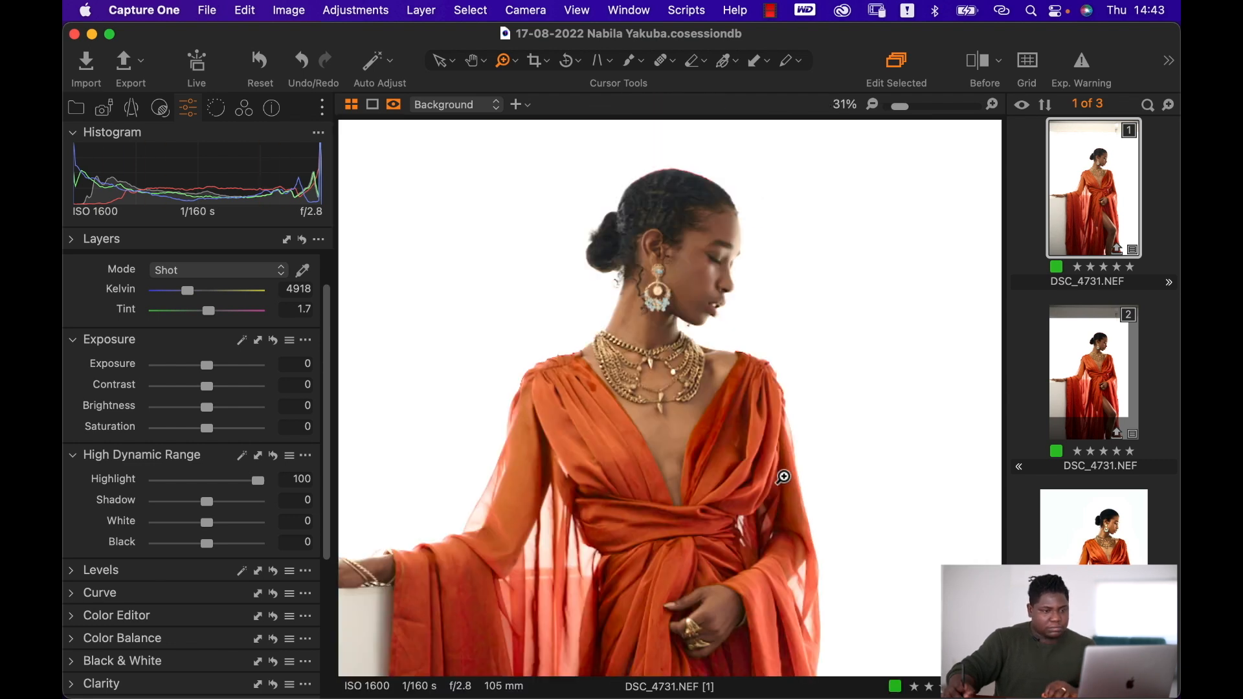
pyautogui.press('super+0')
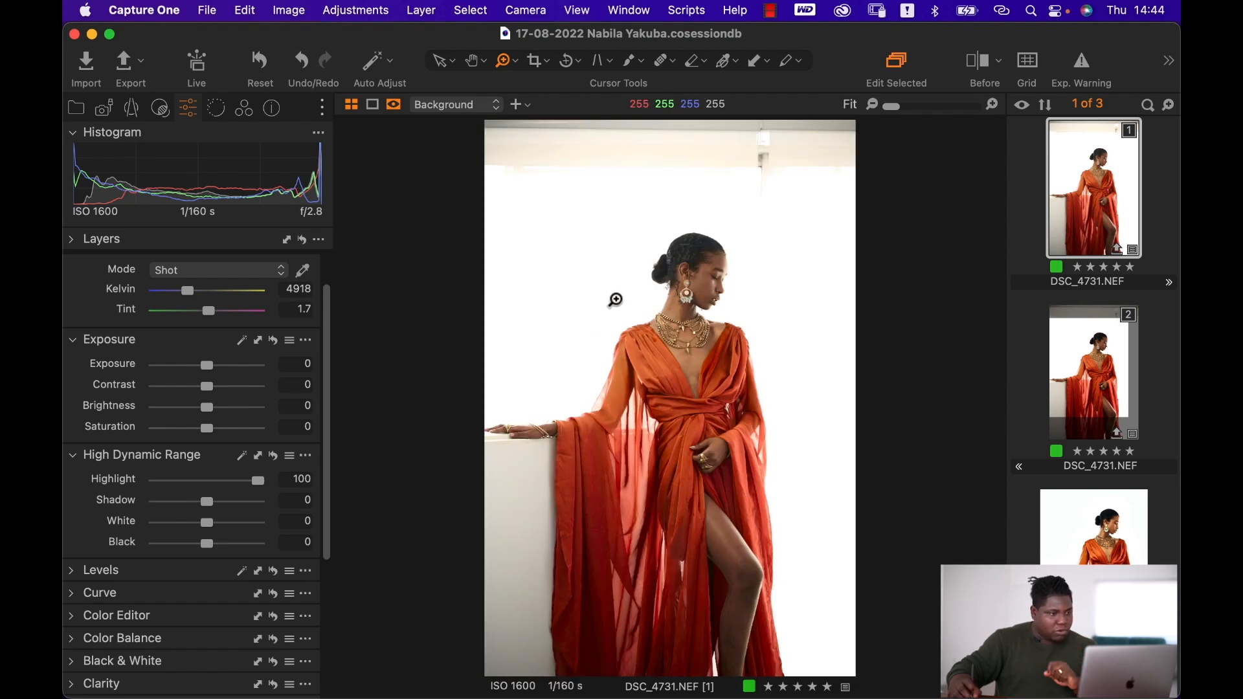
# Set Clarity to 69 with the Natural method
pyautogui.click(245, 110)
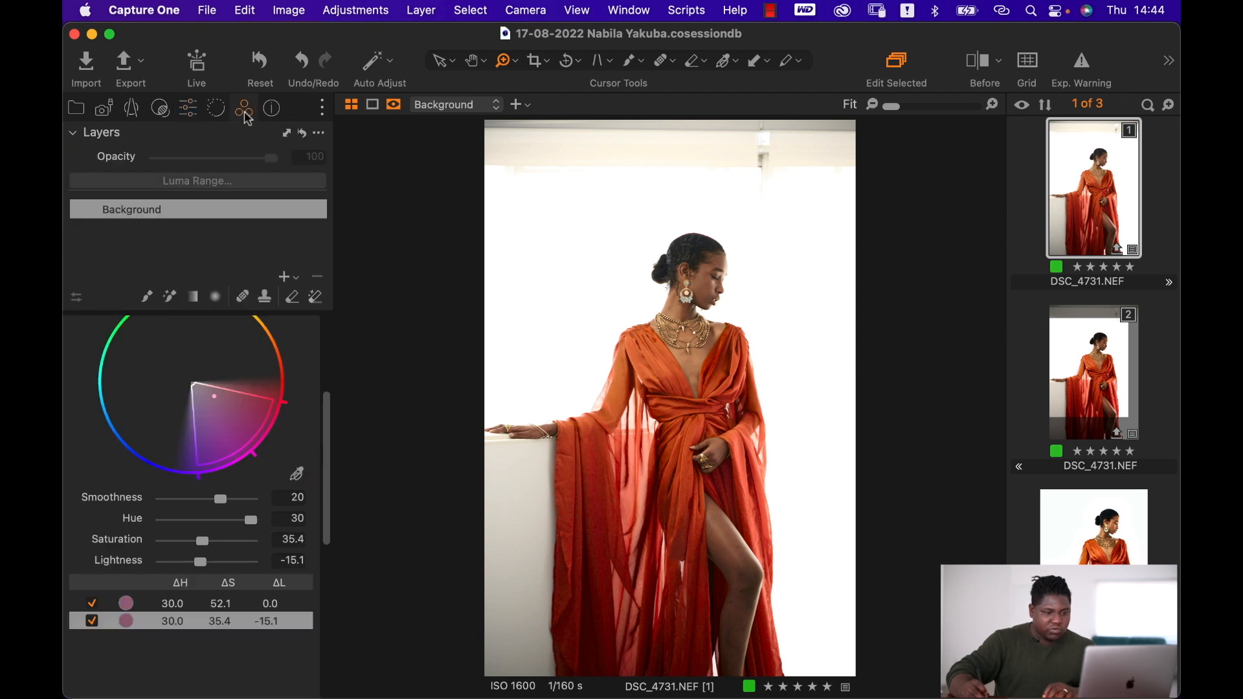
pyautogui.click(188, 110)
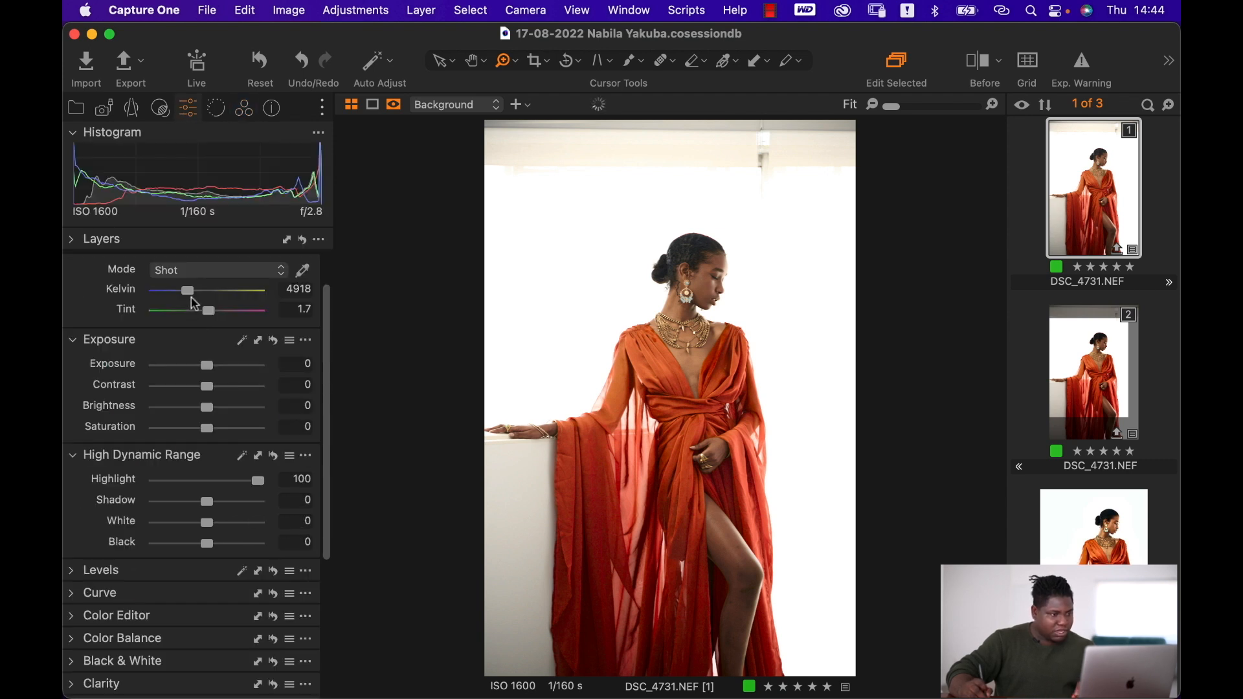
pyautogui.scroll(-3, 188, 563)
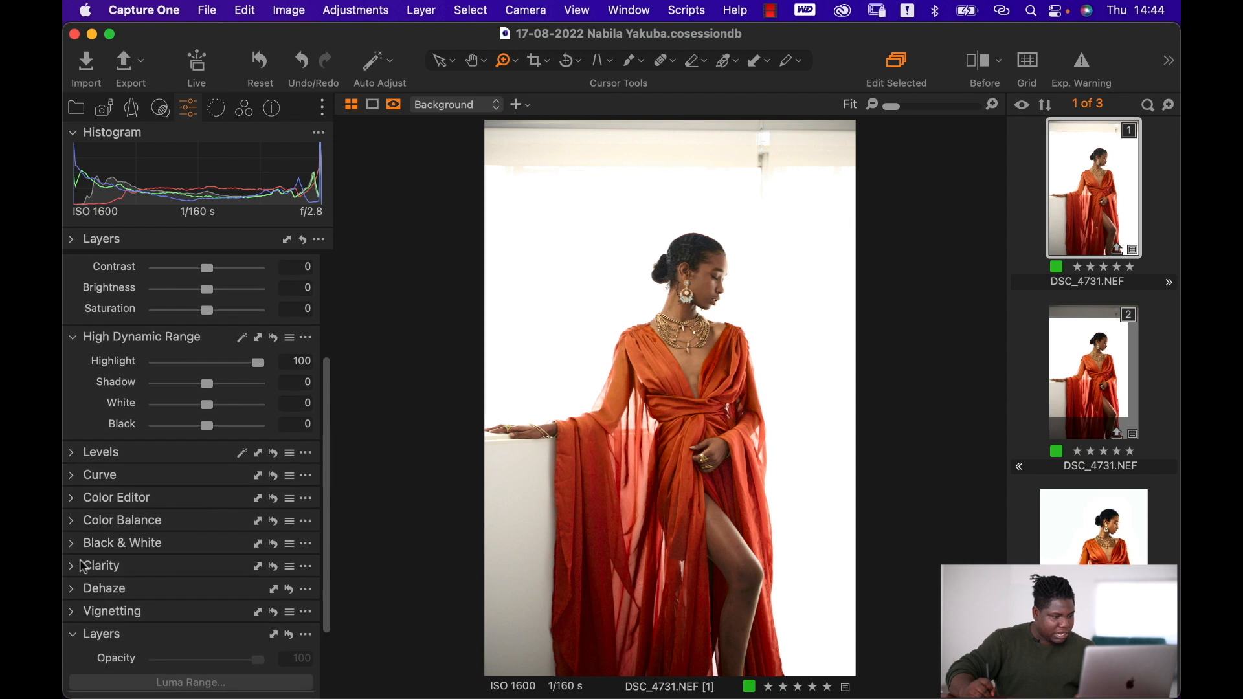
pyautogui.click(75, 567)
pyautogui.moveTo(214, 613); pyautogui.dragTo(247, 621)
# Compare the edited photo with the original in full view and with the split view slider
pyautogui.press('y')
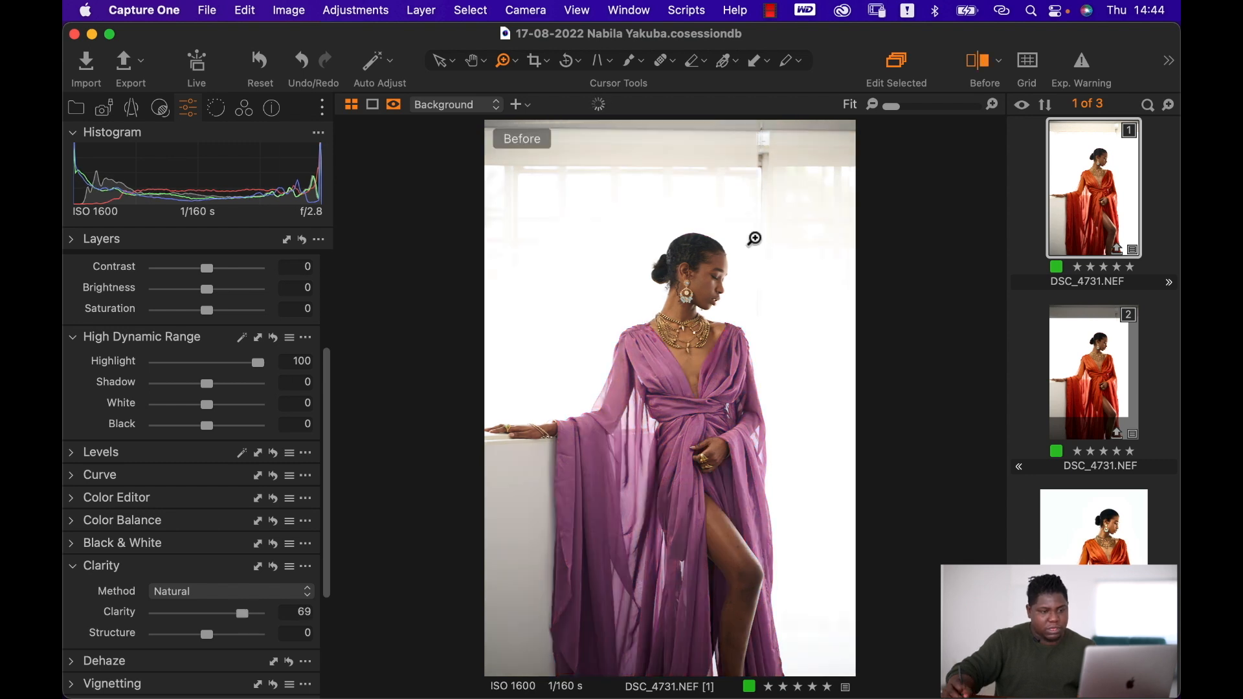
pyautogui.press('y')
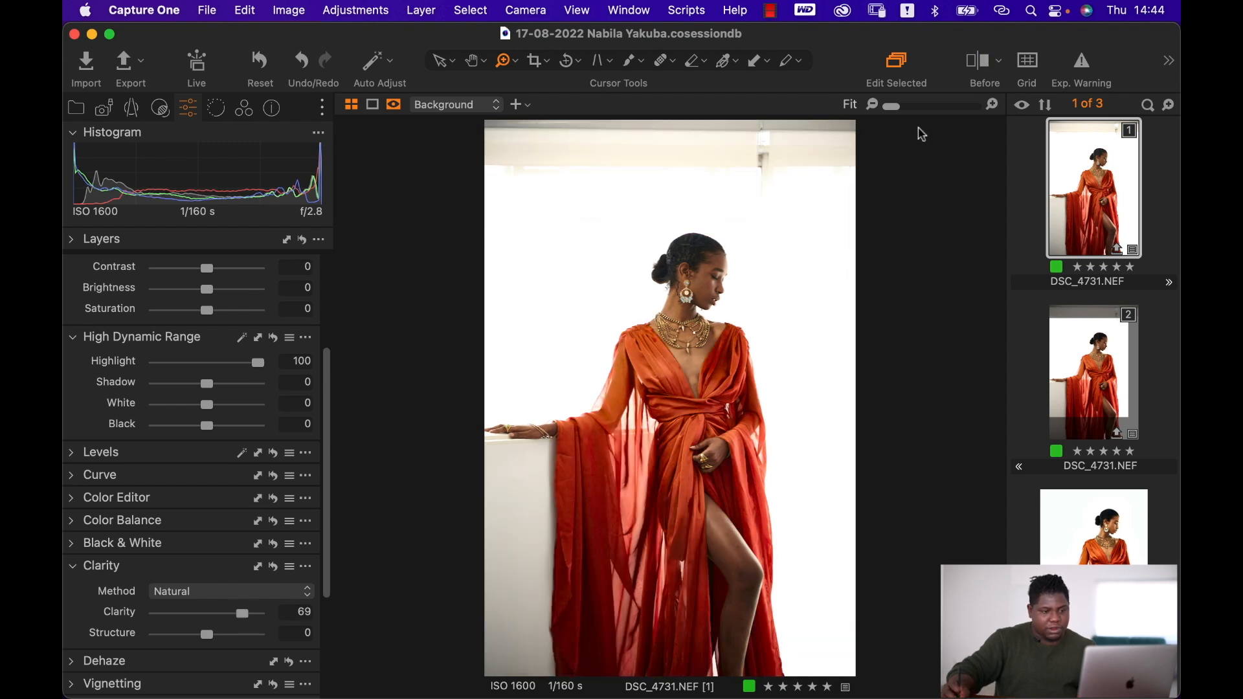
pyautogui.click(984, 67)
pyautogui.click(1011, 91)
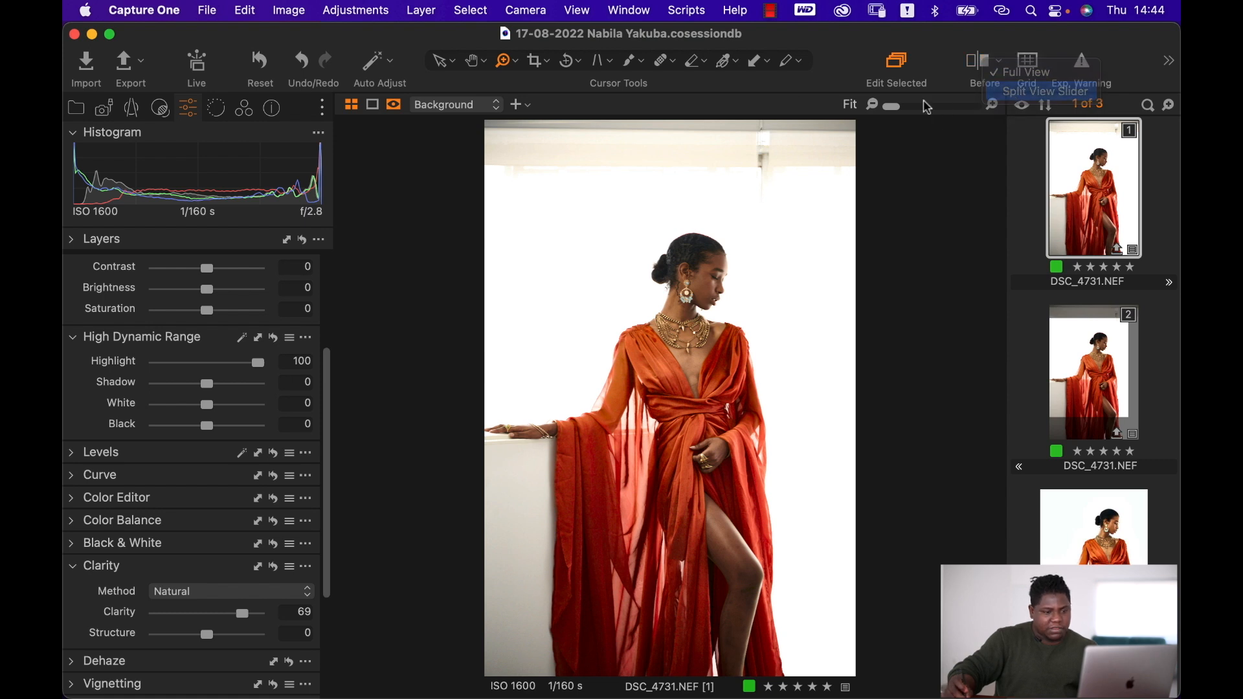
pyautogui.moveTo(667, 397); pyautogui.dragTo(408, 394)
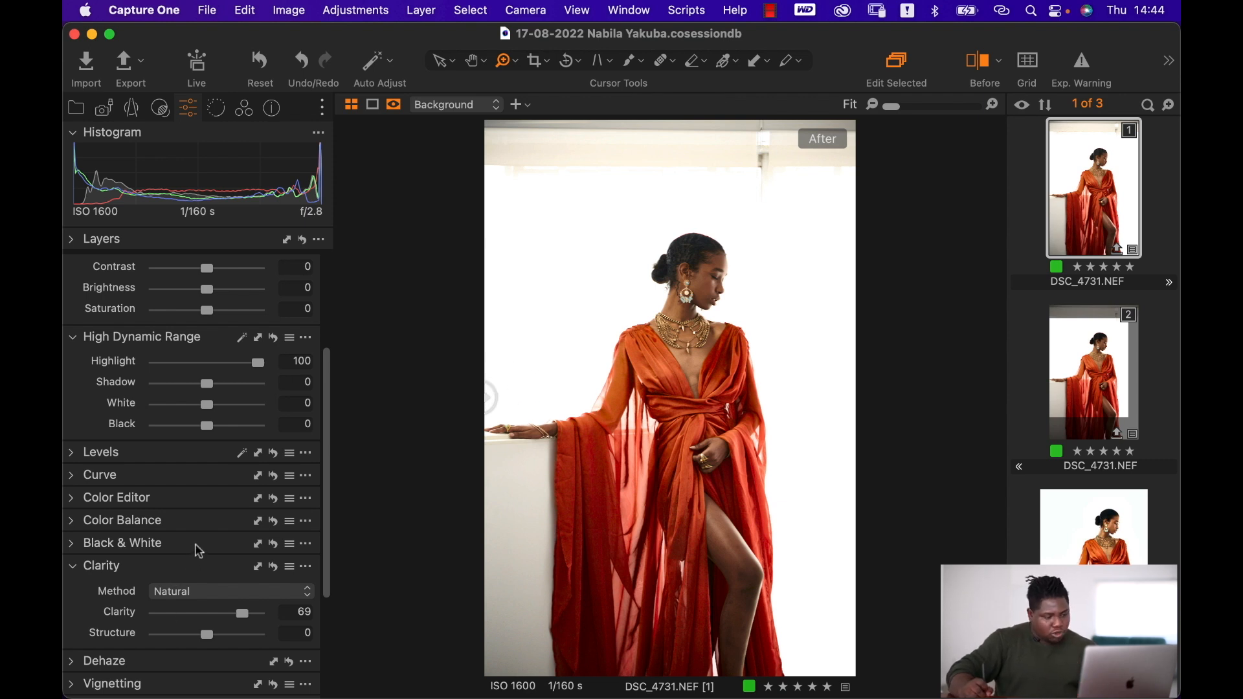
# Compare the photo with its Clarity and Color Editor adjustments temporarily reset, one tool at a time
pyautogui.click(273, 569)
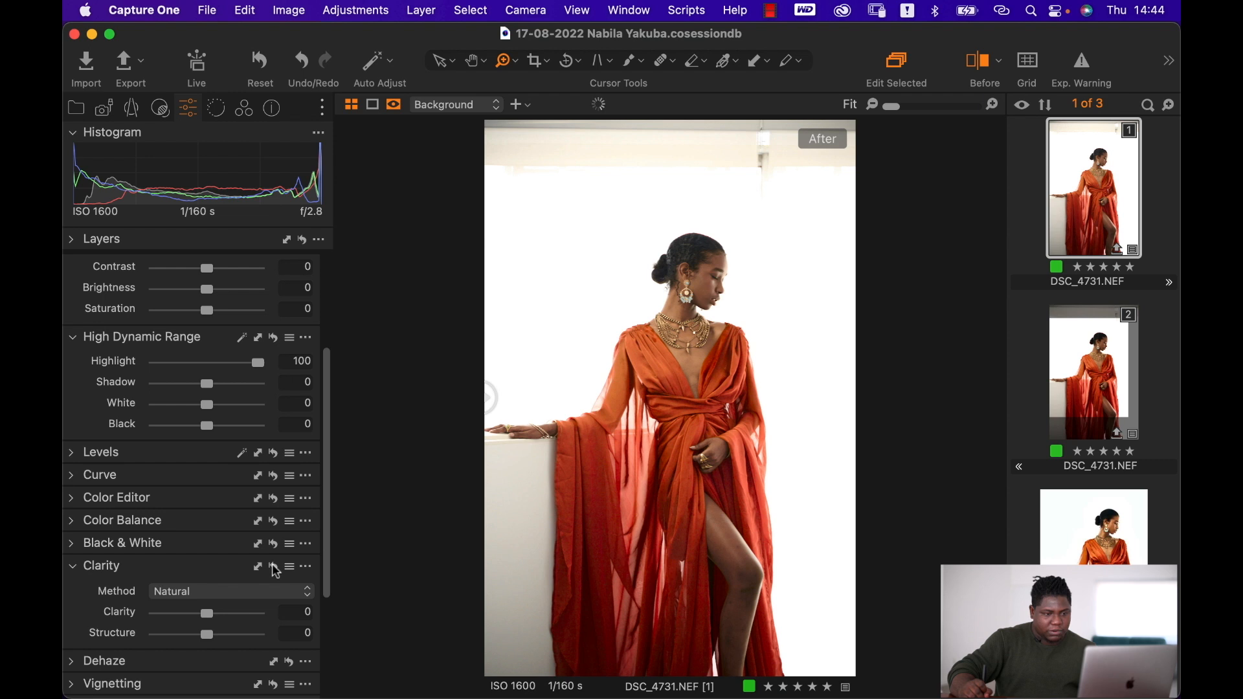
pyautogui.click(274, 568)
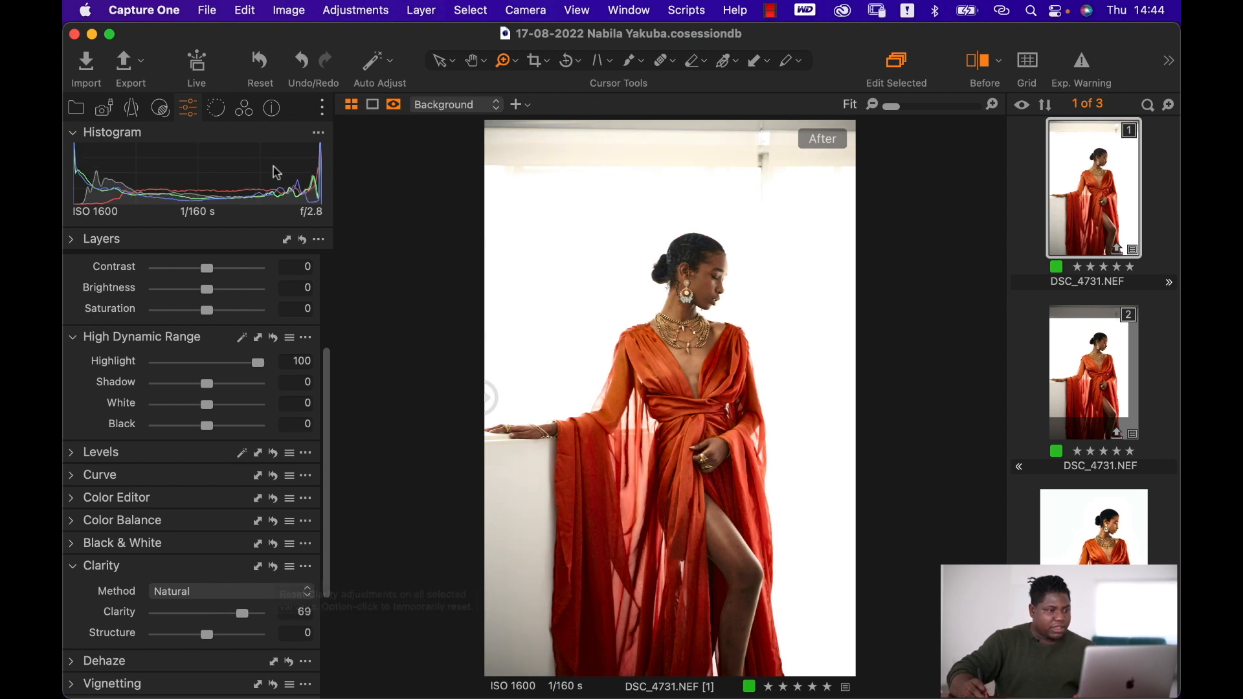
pyautogui.click(248, 112)
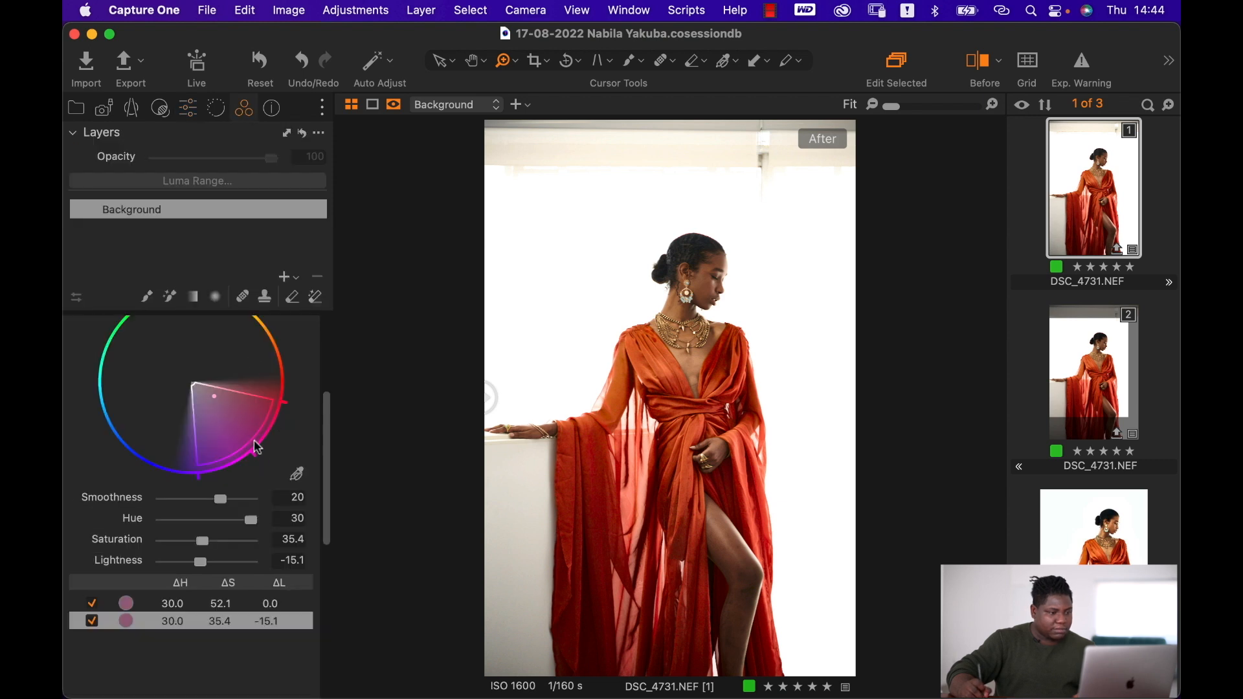
pyautogui.scroll(5, 258, 447)
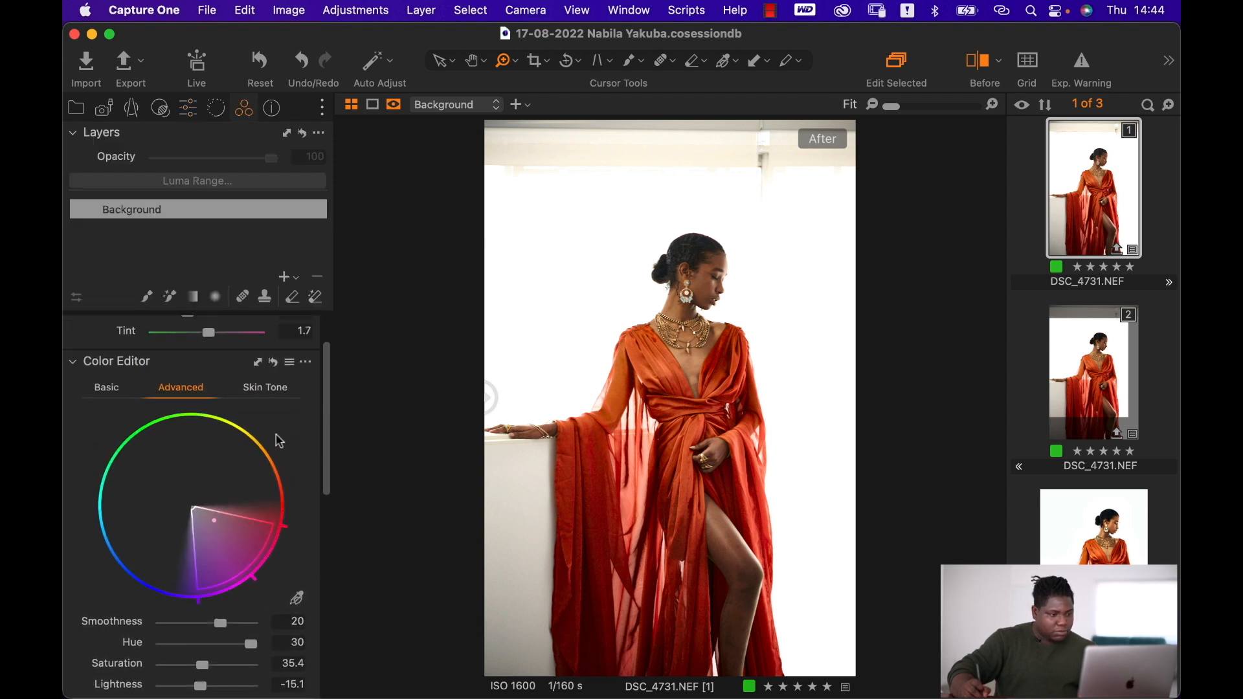
pyautogui.click(274, 364)
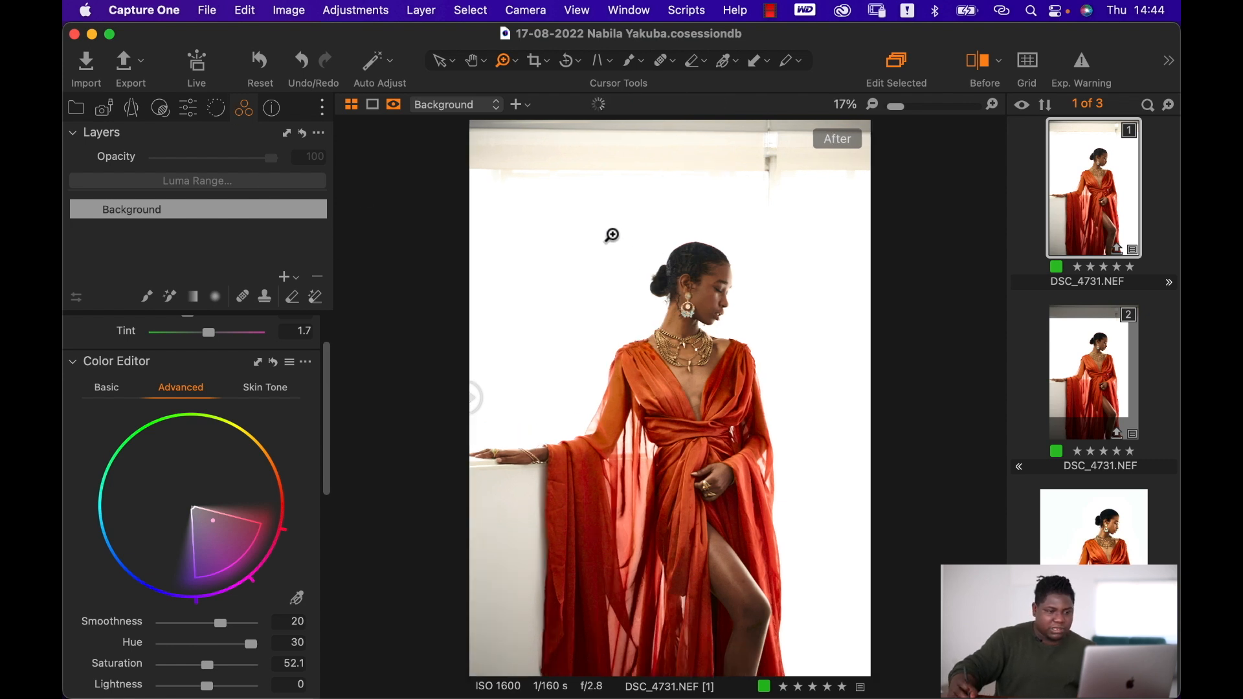
# Add a new adjustment layer for the model's face and rename it Face
pyautogui.moveTo(608, 230); pyautogui.dragTo(758, 427)
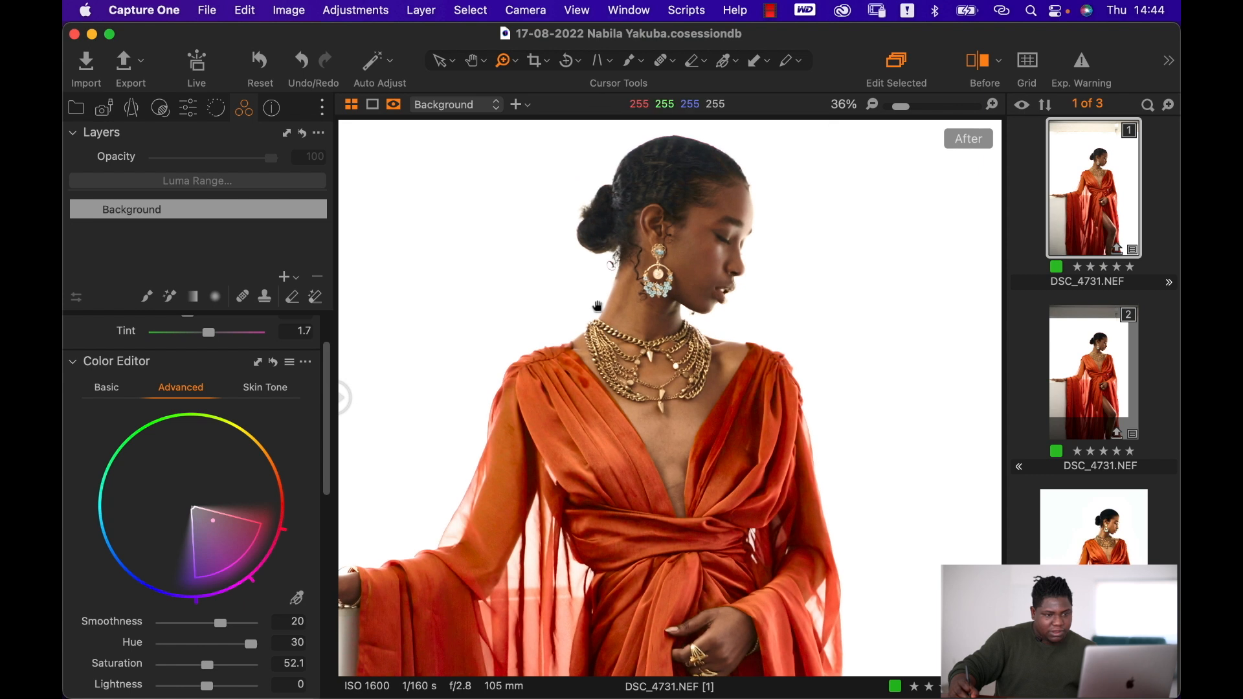
pyautogui.moveTo(609, 274); pyautogui.dragTo(555, 344)
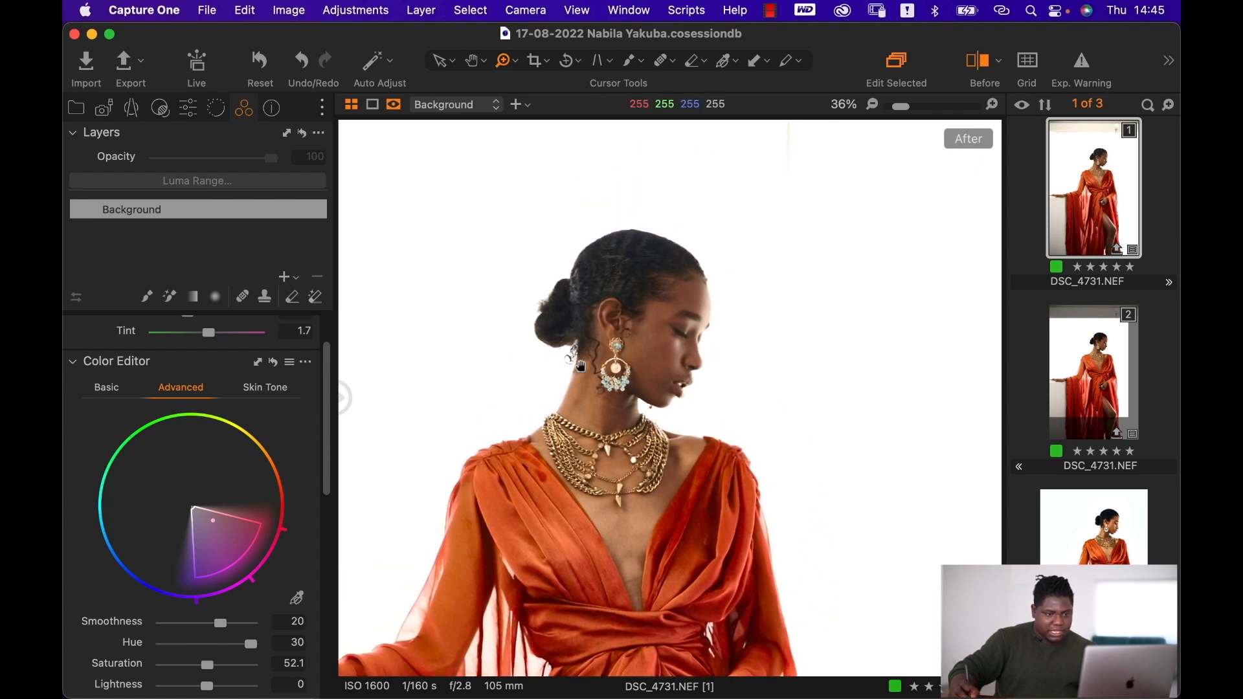
pyautogui.moveTo(518, 217); pyautogui.dragTo(781, 496)
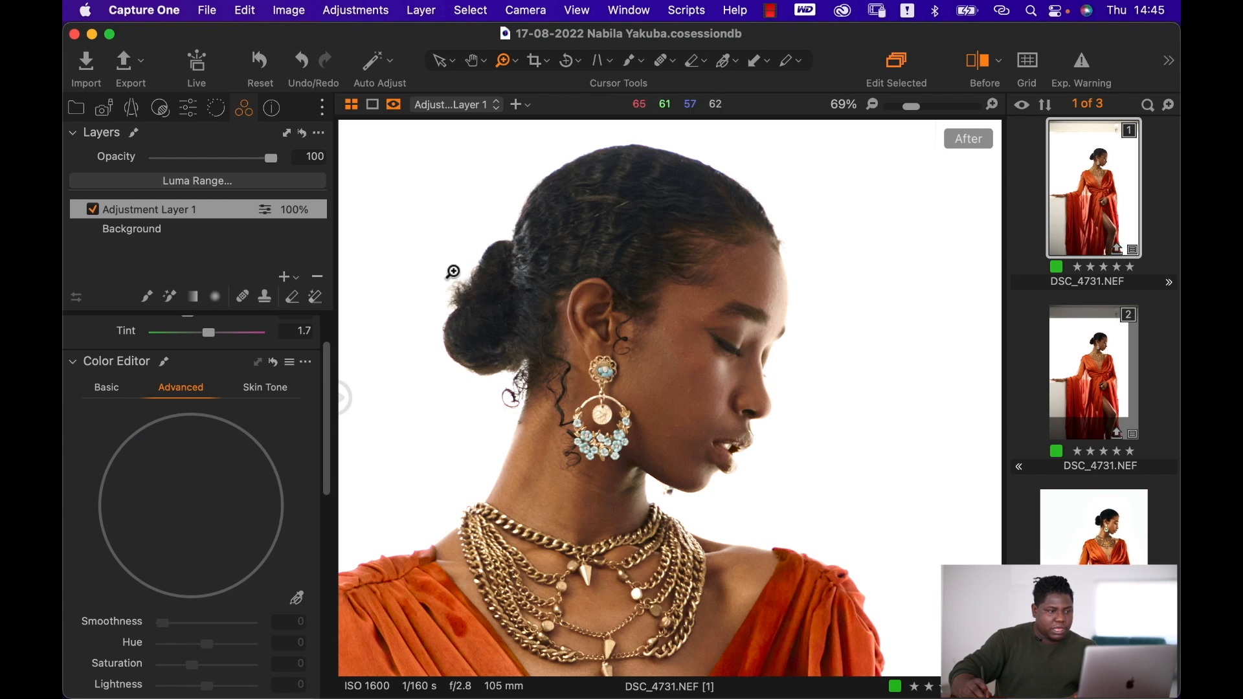
pyautogui.doubleClick(170, 210)
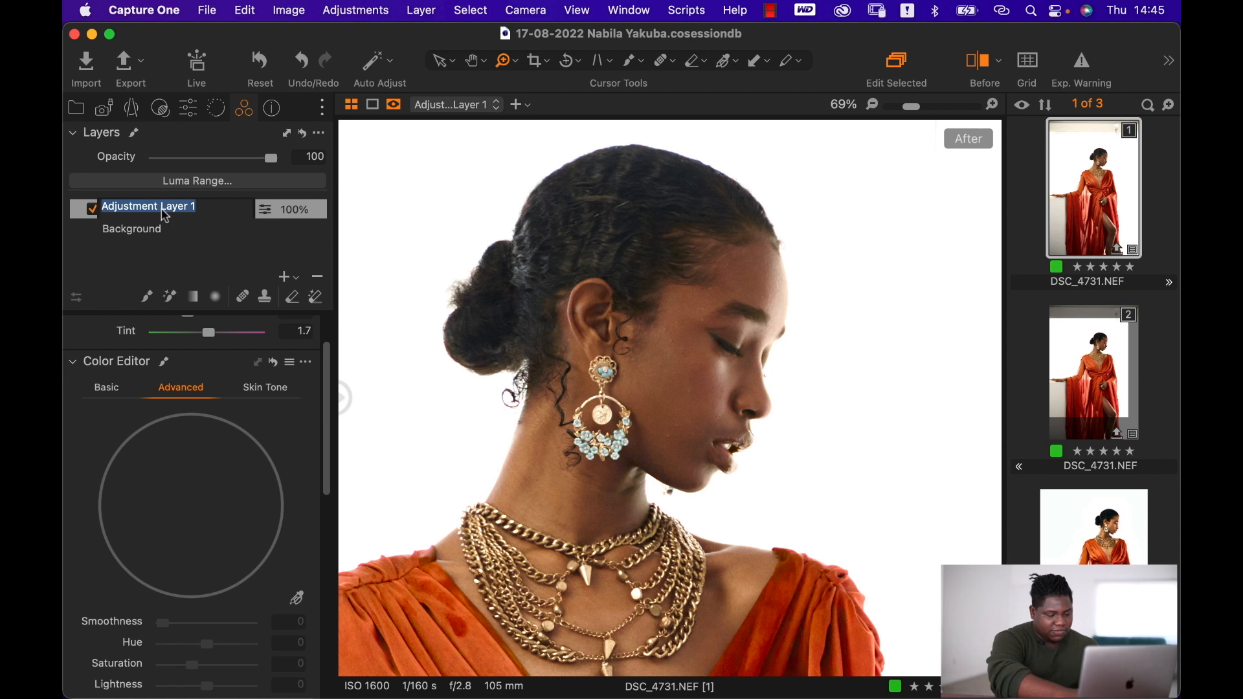
pyautogui.press('Return')
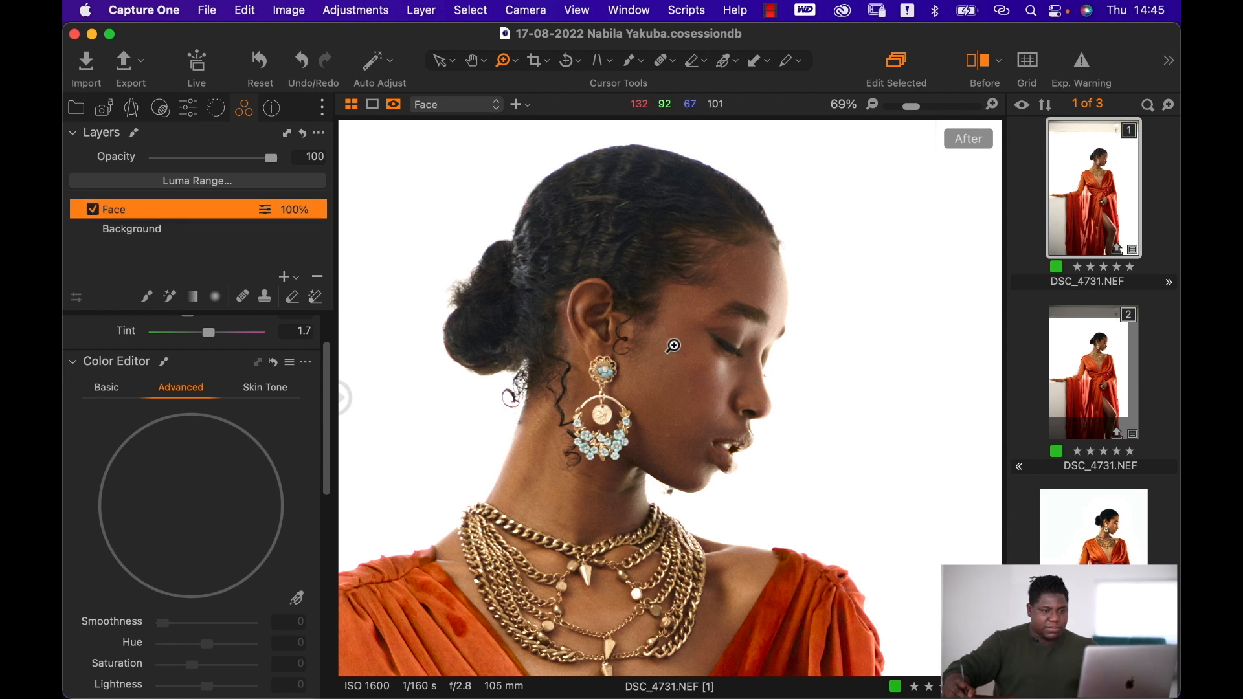
# Paint a mask over the model's whole face and ear on the Face layer at 100 brush opacity and flow
pyautogui.press('b')
pyautogui.rightClick(671, 324)
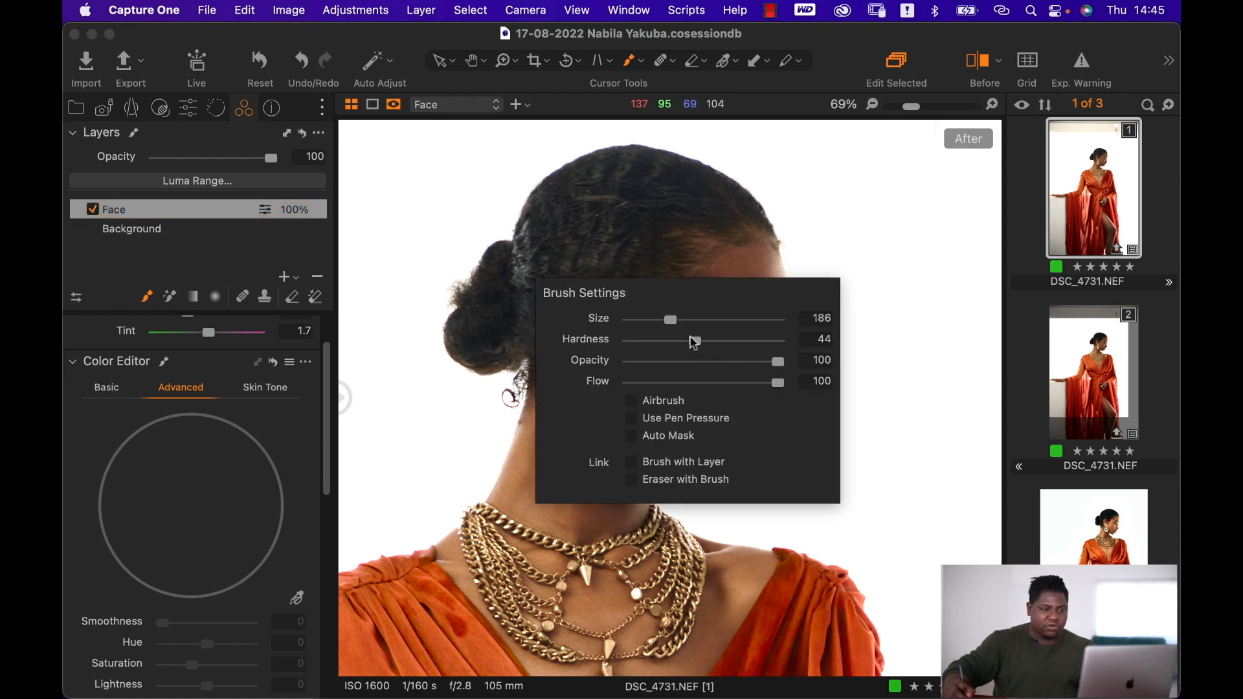
pyautogui.click(790, 218)
pyautogui.moveTo(697, 281); pyautogui.dragTo(680, 278)
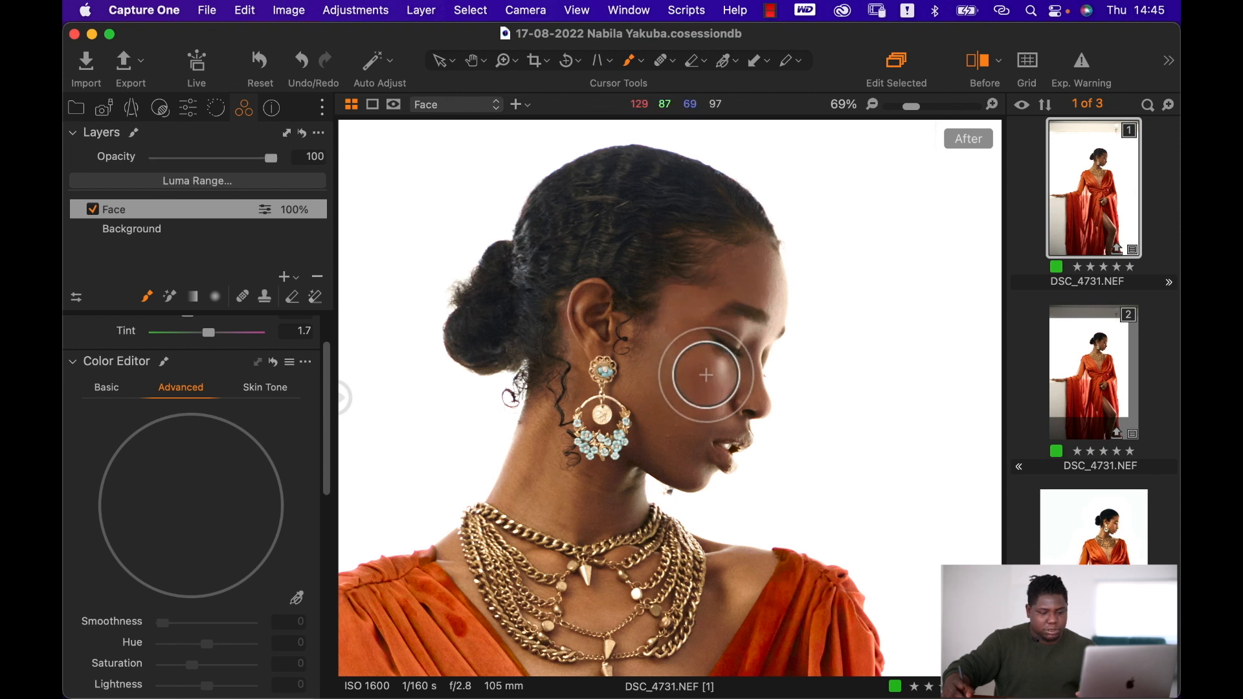
pyautogui.moveTo(705, 374); pyautogui.dragTo(706, 369)
pyautogui.moveTo(721, 285)
pyautogui.mouseDown()
pyautogui.moveTo(650, 361)
pyautogui.moveTo(695, 316)
pyautogui.moveTo(691, 298)
pyautogui.moveTo(719, 294)
pyautogui.moveTo(696, 309)
pyautogui.moveTo(750, 266)
pyautogui.moveTo(734, 341)
pyautogui.moveTo(752, 263)
pyautogui.moveTo(762, 293)
pyautogui.moveTo(748, 344)
pyautogui.moveTo(755, 262)
pyautogui.moveTo(763, 296)
pyautogui.moveTo(709, 437)
pyautogui.moveTo(672, 438)
pyautogui.moveTo(631, 400)
pyautogui.moveTo(596, 311)
pyautogui.moveTo(674, 405)
pyautogui.moveTo(679, 420)
pyautogui.moveTo(648, 444)
pyautogui.moveTo(681, 472)
pyautogui.moveTo(718, 432)
pyautogui.moveTo(692, 462)
pyautogui.moveTo(705, 459)
pyautogui.moveTo(741, 367)
pyautogui.moveTo(751, 411)
pyautogui.moveTo(691, 477)
pyautogui.moveTo(775, 308)
pyautogui.moveTo(767, 266)
pyautogui.moveTo(717, 321)
pyautogui.moveTo(633, 372)
pyautogui.moveTo(625, 418)
pyautogui.moveTo(605, 437)
pyautogui.moveTo(602, 355)
pyautogui.moveTo(580, 305)
pyautogui.moveTo(627, 358)
pyautogui.moveTo(591, 332)
pyautogui.moveTo(594, 430)
pyautogui.moveTo(661, 408)
pyautogui.moveTo(691, 458)
pyautogui.moveTo(730, 402)
pyautogui.moveTo(680, 450)
pyautogui.mouseUp()
# Switch from the Magic Eraser to Erase Mask and erase the mask spill along the forehead and brow edge
pyautogui.press('z')
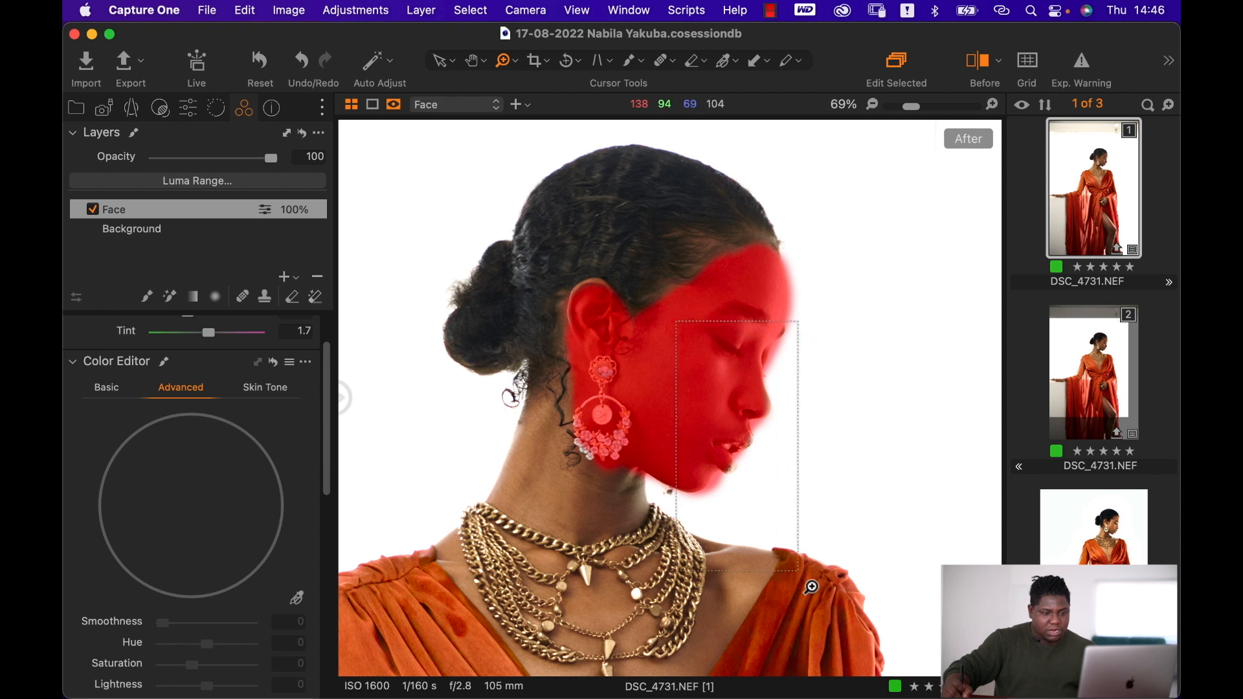
pyautogui.moveTo(811, 587); pyautogui.dragTo(811, 587)
pyautogui.press('e')
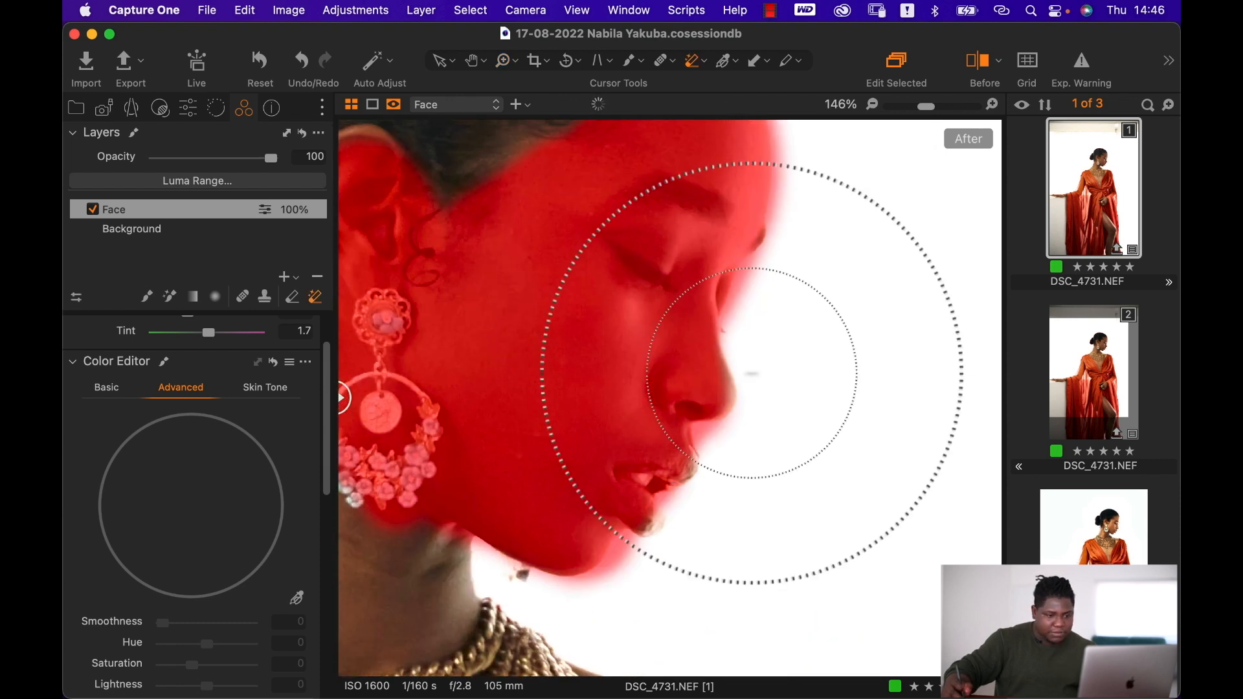
pyautogui.rightClick(751, 374)
pyautogui.click(692, 62)
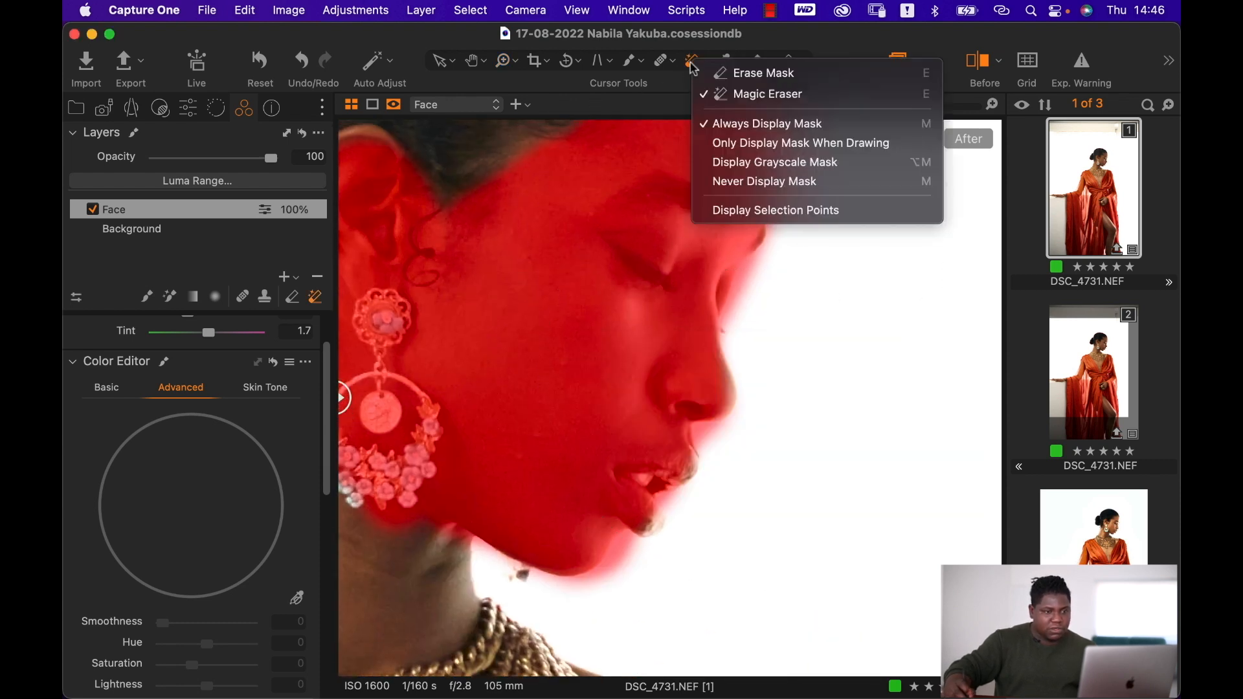
pyautogui.click(738, 79)
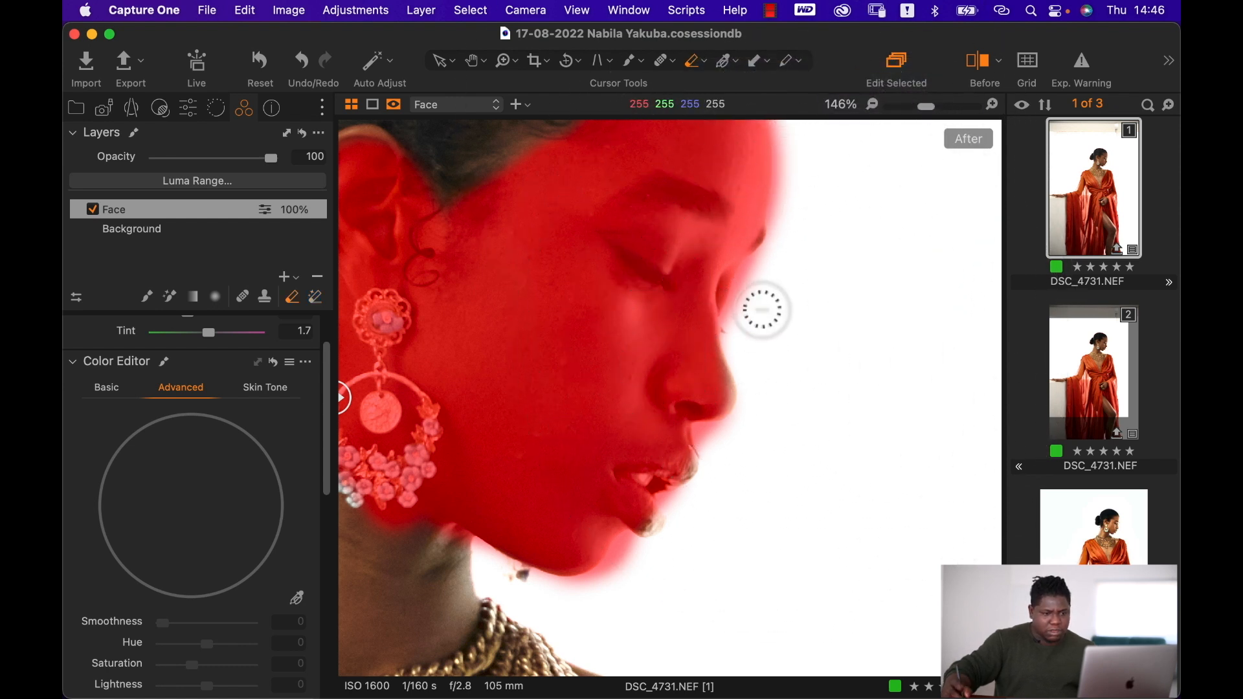
pyautogui.rightClick(744, 323)
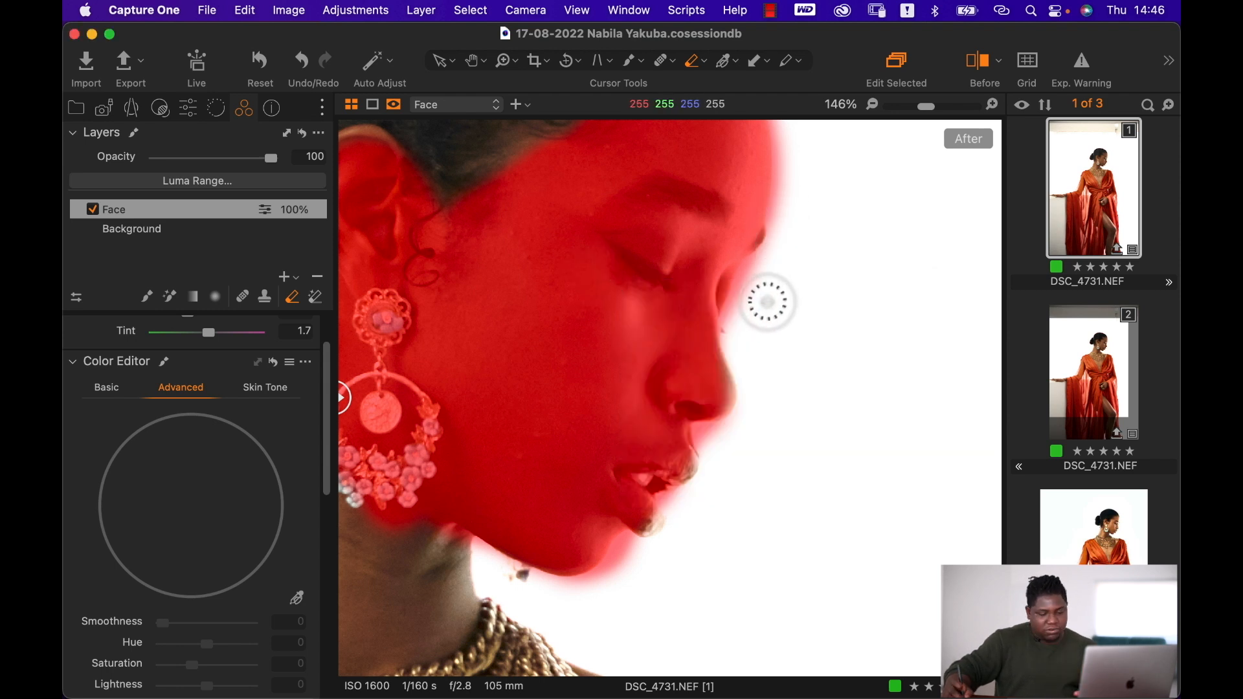
pyautogui.moveTo(756, 296); pyautogui.dragTo(736, 421)
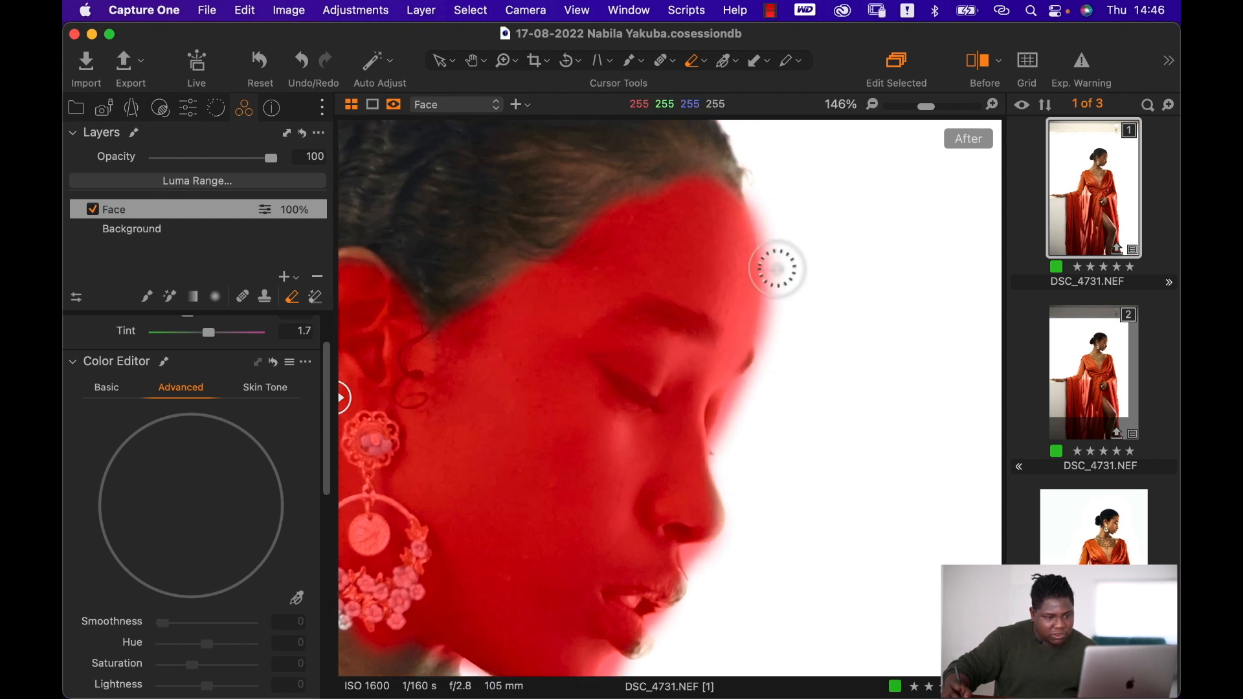
pyautogui.moveTo(780, 264); pyautogui.dragTo(779, 376)
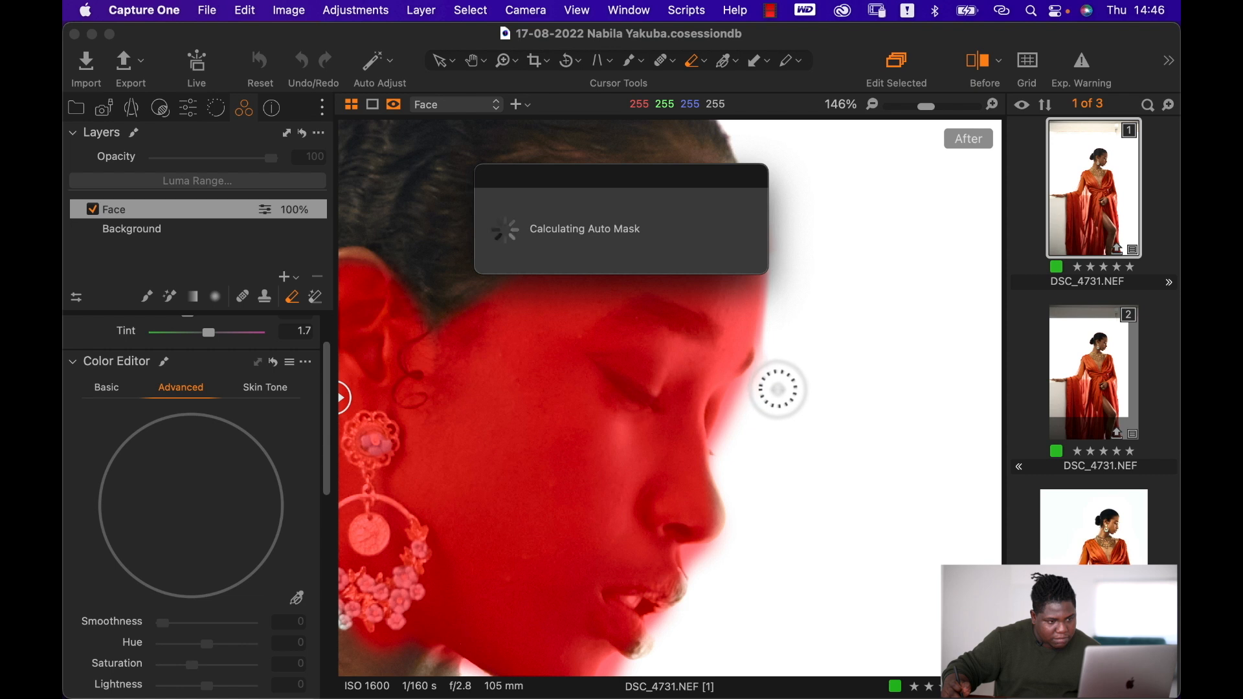
pyautogui.moveTo(780, 314)
pyautogui.mouseDown()
pyautogui.moveTo(729, 423)
pyautogui.moveTo(744, 388)
pyautogui.moveTo(733, 412)
pyautogui.moveTo(741, 453)
pyautogui.mouseUp()
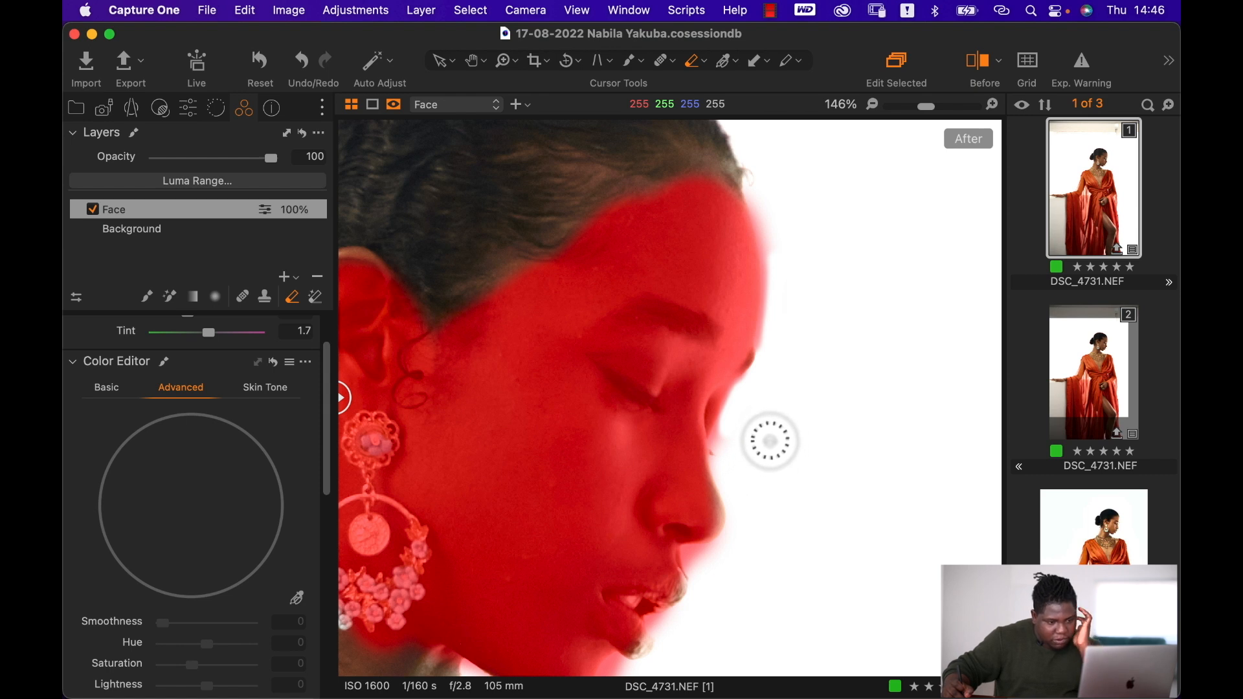
pyautogui.moveTo(735, 425)
pyautogui.mouseDown()
pyautogui.moveTo(732, 460)
pyautogui.moveTo(726, 422)
pyautogui.moveTo(726, 466)
pyautogui.moveTo(718, 440)
pyautogui.moveTo(726, 470)
pyautogui.moveTo(790, 265)
pyautogui.moveTo(800, 280)
pyautogui.moveTo(781, 330)
pyautogui.moveTo(782, 246)
pyautogui.moveTo(767, 392)
pyautogui.mouseUp()
pyautogui.moveTo(777, 222)
pyautogui.mouseDown()
pyautogui.moveTo(767, 215)
pyautogui.moveTo(777, 402)
pyautogui.mouseUp()
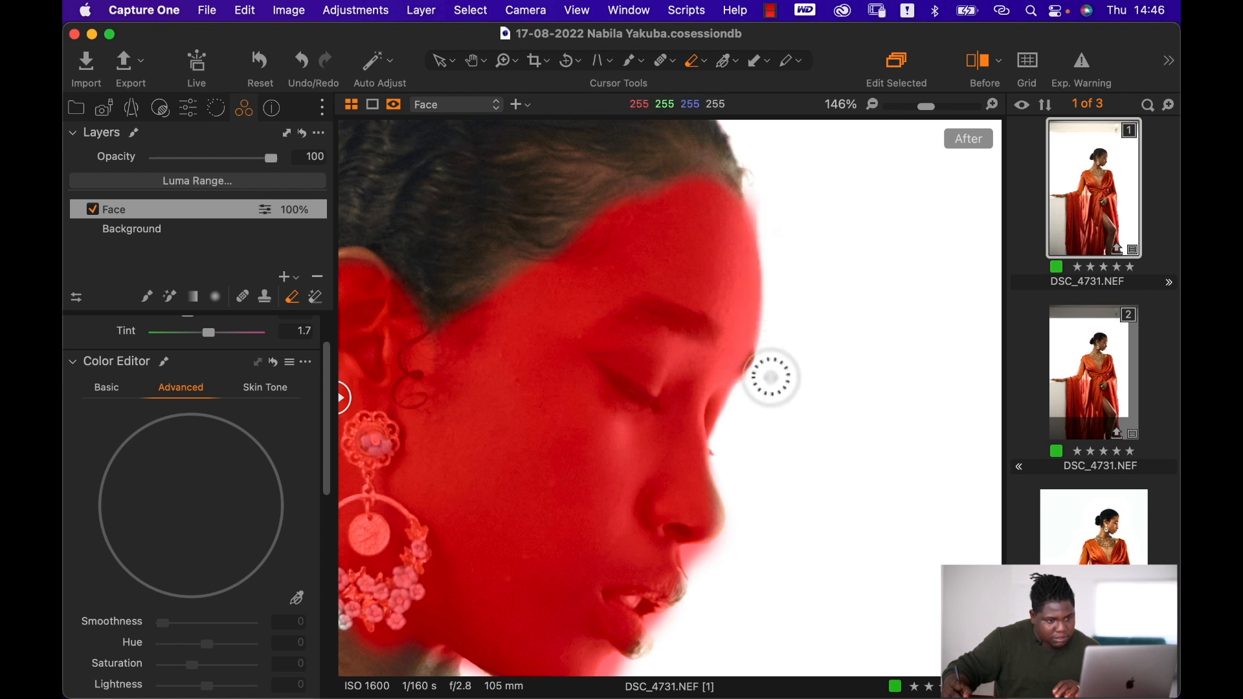
pyautogui.moveTo(763, 201); pyautogui.dragTo(784, 298)
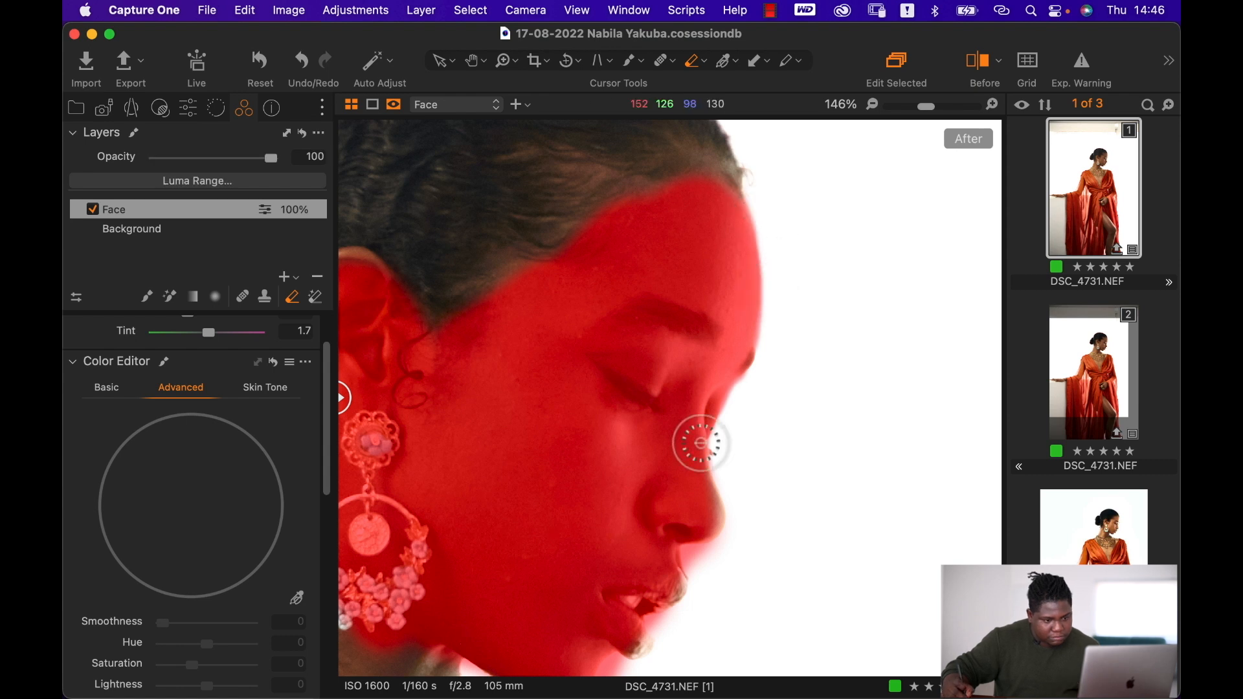
# Erase the remaining mask spill around the nose and lips, and check the mask around the ear and jaw
pyautogui.moveTo(722, 473)
pyautogui.mouseDown()
pyautogui.moveTo(735, 524)
pyautogui.moveTo(719, 575)
pyautogui.moveTo(738, 555)
pyautogui.moveTo(703, 562)
pyautogui.mouseUp()
pyautogui.moveTo(702, 562)
pyautogui.mouseDown()
pyautogui.moveTo(737, 539)
pyautogui.moveTo(743, 469)
pyautogui.moveTo(736, 558)
pyautogui.moveTo(752, 444)
pyautogui.mouseUp()
pyautogui.moveTo(699, 519)
pyautogui.mouseDown()
pyautogui.moveTo(671, 511)
pyautogui.moveTo(676, 522)
pyautogui.moveTo(710, 501)
pyautogui.moveTo(619, 540)
pyautogui.moveTo(652, 512)
pyautogui.moveTo(639, 533)
pyautogui.moveTo(650, 503)
pyautogui.moveTo(665, 521)
pyautogui.moveTo(653, 502)
pyautogui.moveTo(652, 529)
pyautogui.moveTo(614, 547)
pyautogui.moveTo(546, 543)
pyautogui.moveTo(623, 560)
pyautogui.moveTo(677, 547)
pyautogui.mouseUp()
pyautogui.moveTo(715, 468); pyautogui.dragTo(814, 545)
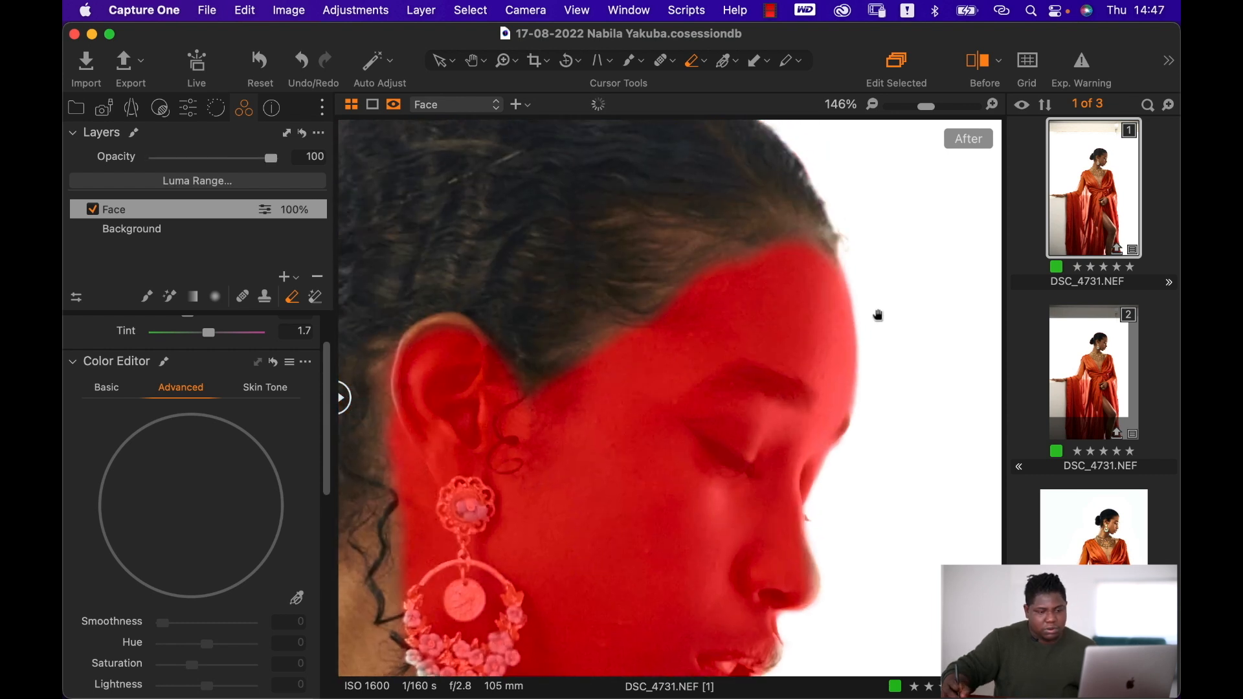
pyautogui.moveTo(622, 305); pyautogui.dragTo(744, 261)
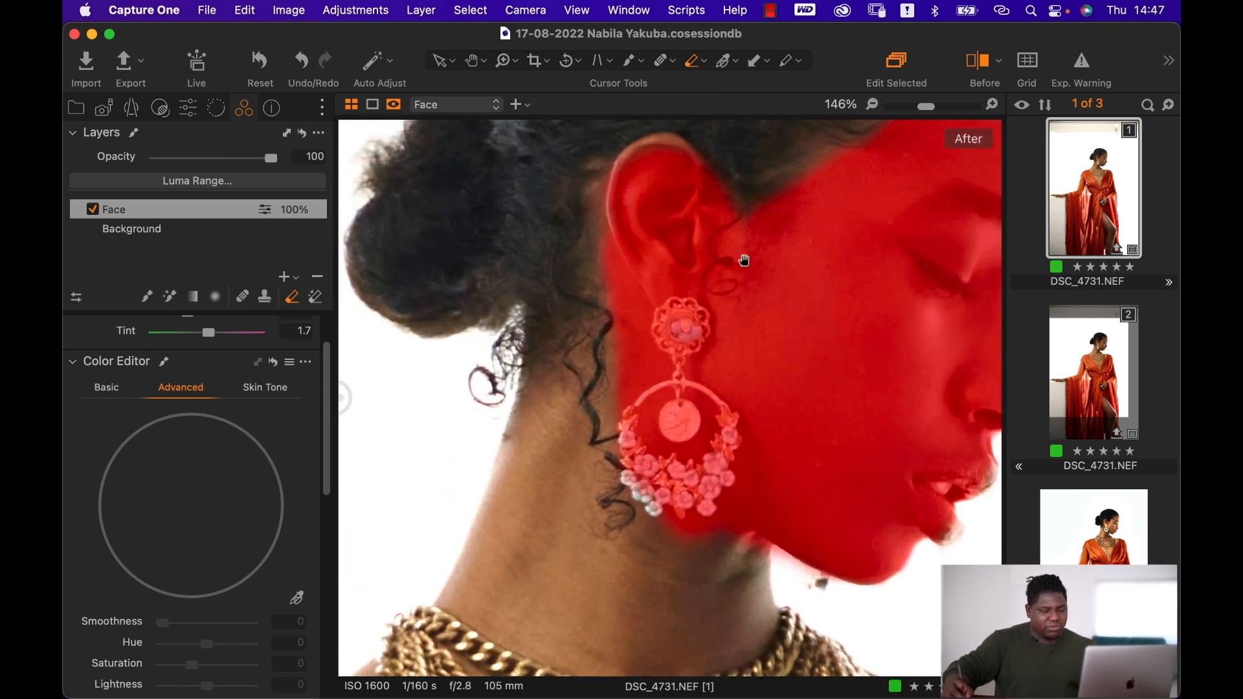
pyautogui.click(689, 304)
pyautogui.click(693, 366)
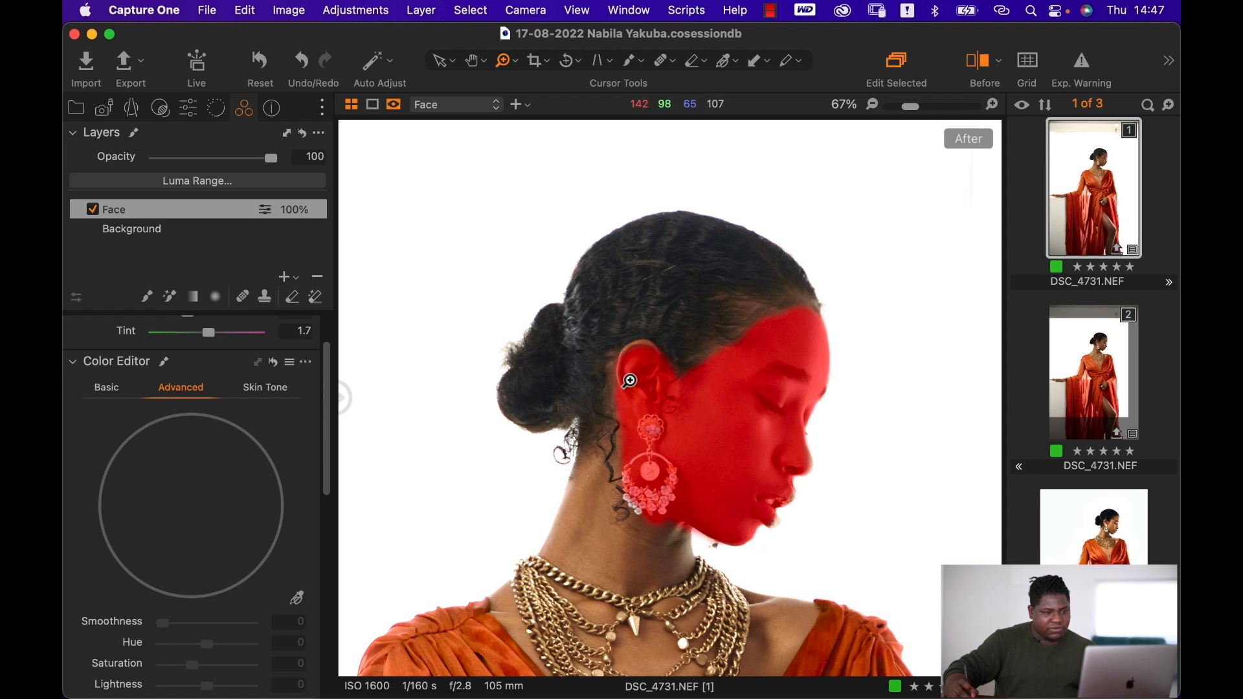
# Extend the Face mask softly over the neck with the brush at opacity 19 and flow 26, and hide the mask overlay
pyautogui.press('b')
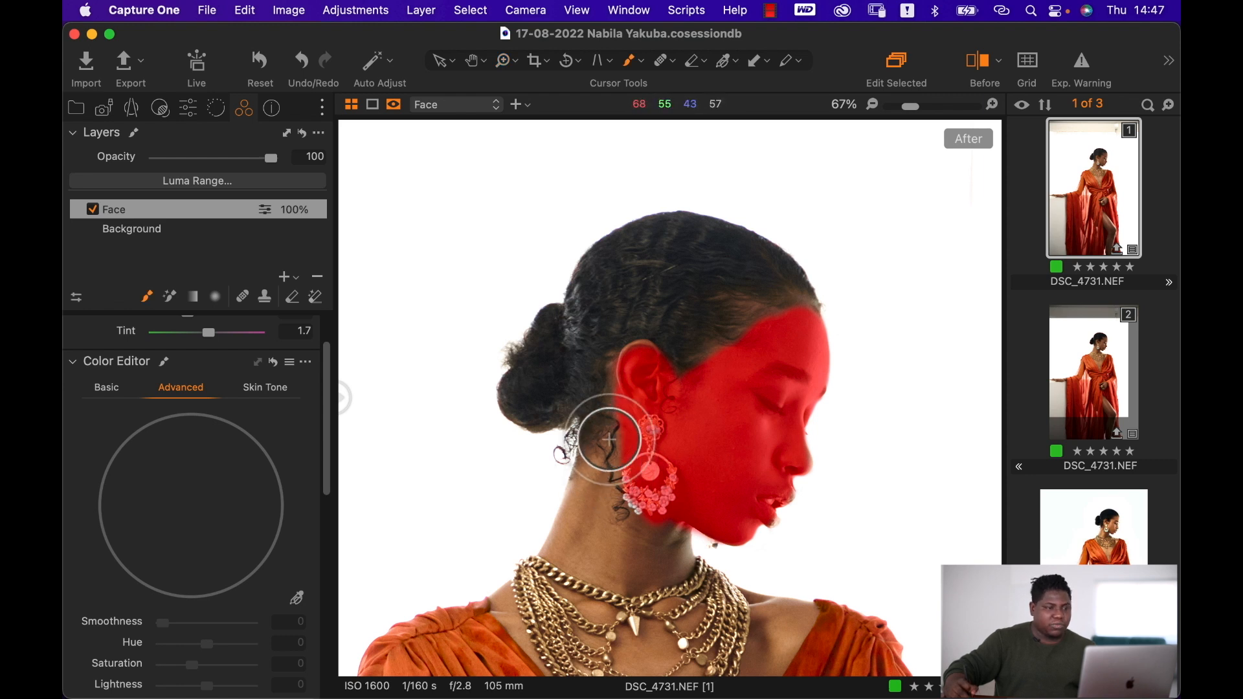
pyautogui.rightClick(599, 450)
pyautogui.click(599, 445)
pyautogui.moveTo(610, 487); pyautogui.dragTo(590, 487)
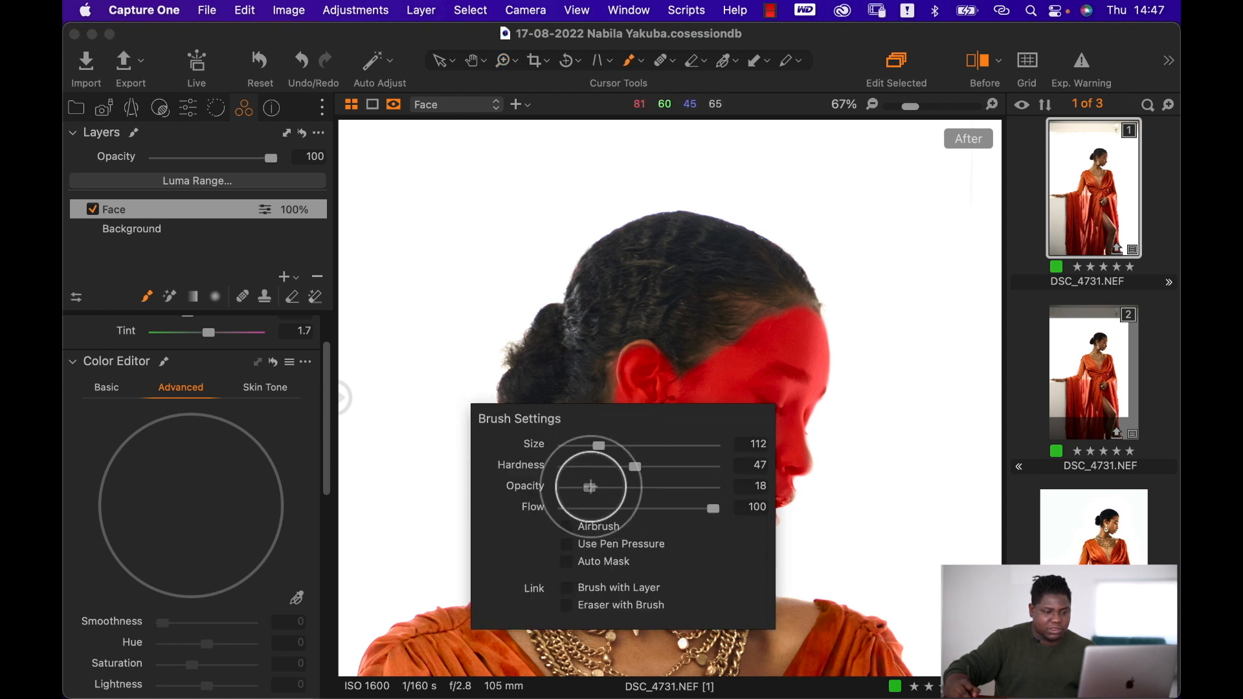
pyautogui.click(604, 507)
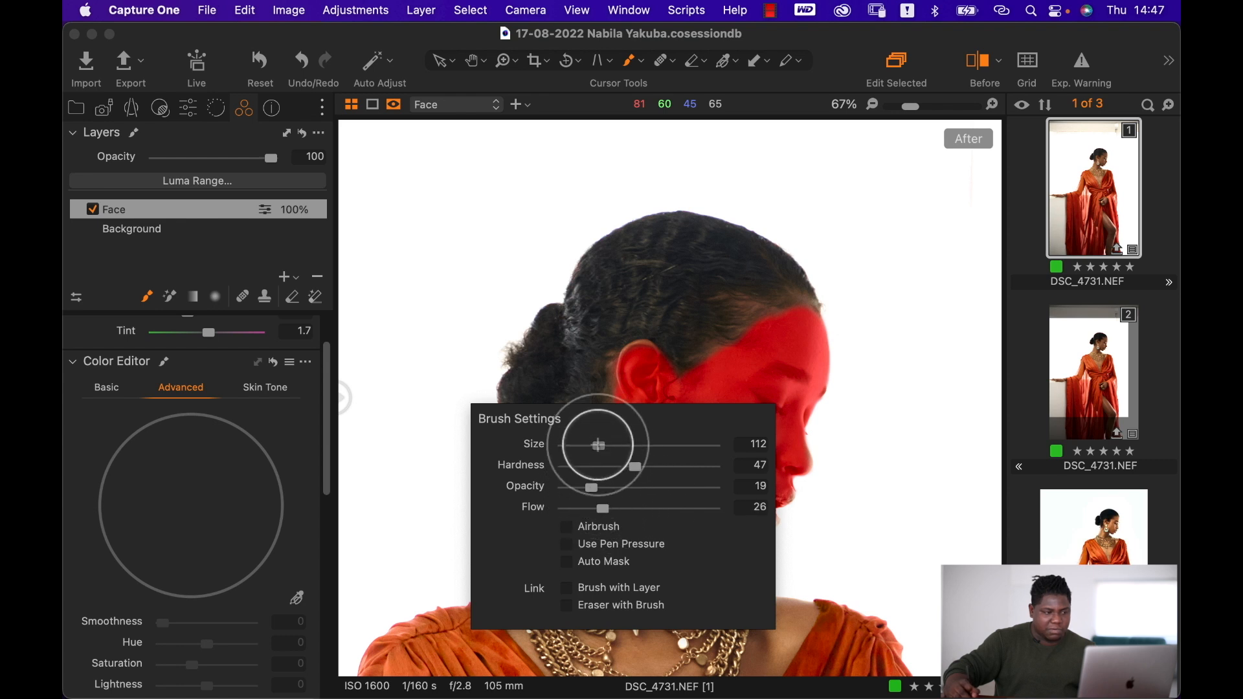
pyautogui.moveTo(598, 445)
pyautogui.mouseDown()
pyautogui.moveTo(612, 483)
pyautogui.moveTo(607, 473)
pyautogui.moveTo(597, 487)
pyautogui.moveTo(625, 439)
pyautogui.moveTo(630, 552)
pyautogui.moveTo(615, 406)
pyautogui.moveTo(637, 520)
pyautogui.moveTo(676, 506)
pyautogui.moveTo(677, 546)
pyautogui.moveTo(649, 541)
pyautogui.moveTo(603, 455)
pyautogui.moveTo(623, 513)
pyautogui.moveTo(594, 509)
pyautogui.moveTo(598, 480)
pyautogui.moveTo(588, 555)
pyautogui.moveTo(576, 562)
pyautogui.moveTo(620, 512)
pyautogui.moveTo(585, 519)
pyautogui.moveTo(569, 611)
pyautogui.moveTo(599, 604)
pyautogui.moveTo(589, 592)
pyautogui.moveTo(632, 584)
pyautogui.moveTo(585, 602)
pyautogui.moveTo(613, 599)
pyautogui.moveTo(670, 517)
pyautogui.moveTo(662, 576)
pyautogui.moveTo(669, 550)
pyautogui.mouseUp()
pyautogui.moveTo(670, 550)
pyautogui.mouseDown()
pyautogui.moveTo(671, 519)
pyautogui.moveTo(637, 474)
pyautogui.moveTo(615, 493)
pyautogui.moveTo(600, 544)
pyautogui.moveTo(605, 457)
pyautogui.moveTo(558, 568)
pyautogui.moveTo(592, 476)
pyautogui.moveTo(568, 581)
pyautogui.moveTo(608, 421)
pyautogui.moveTo(634, 390)
pyautogui.moveTo(622, 364)
pyautogui.moveTo(620, 382)
pyautogui.moveTo(697, 394)
pyautogui.moveTo(728, 356)
pyautogui.mouseUp()
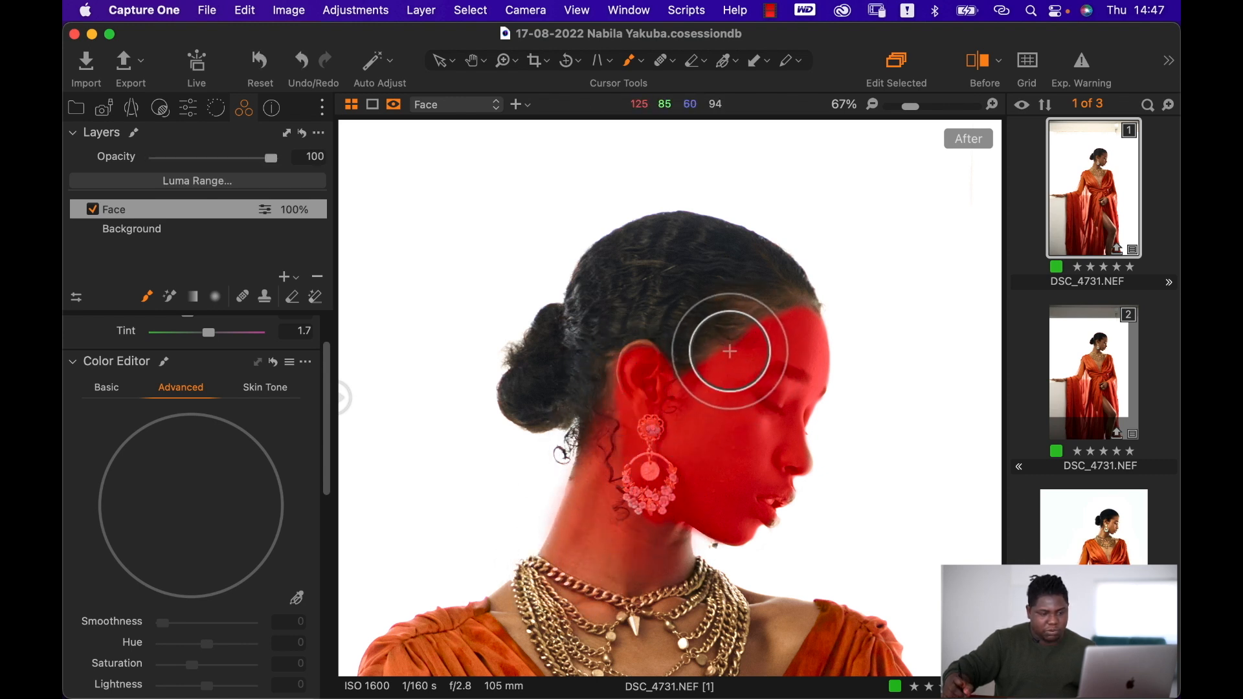
pyautogui.press('m')
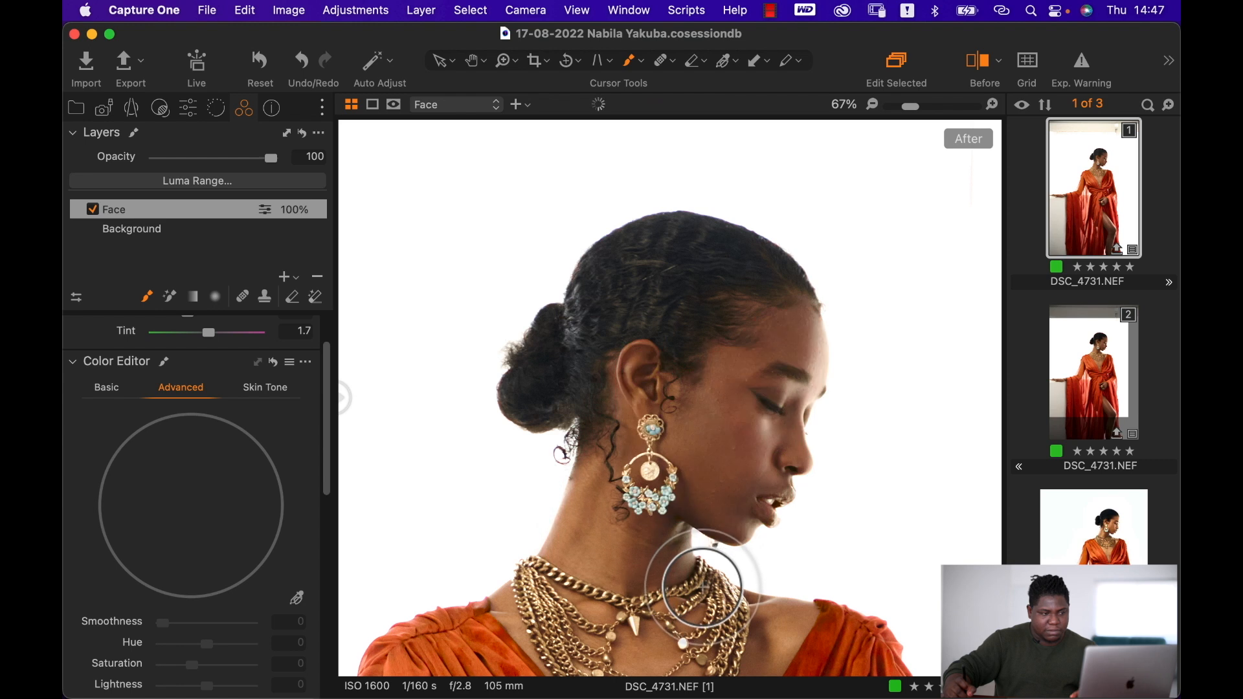
# Raise the Face layer's Exposure to 0.38 to brighten the face, and check the full photo
pyautogui.click(197, 114)
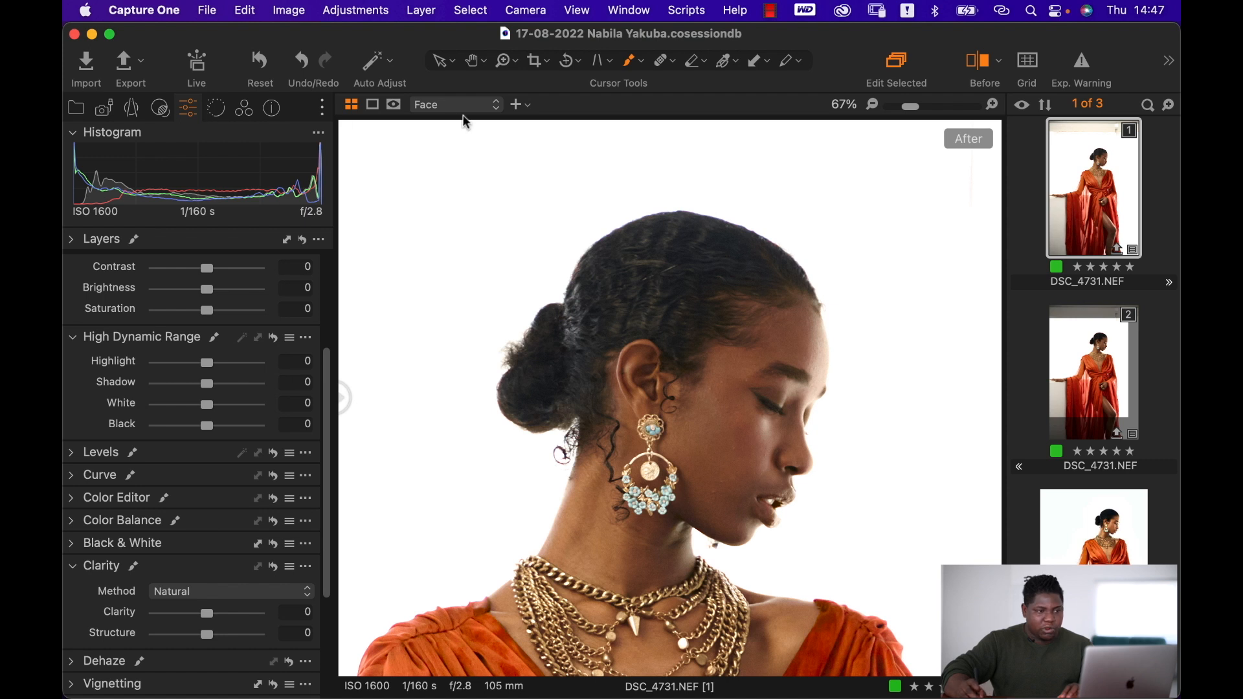
pyautogui.scroll(-5, 228, 459)
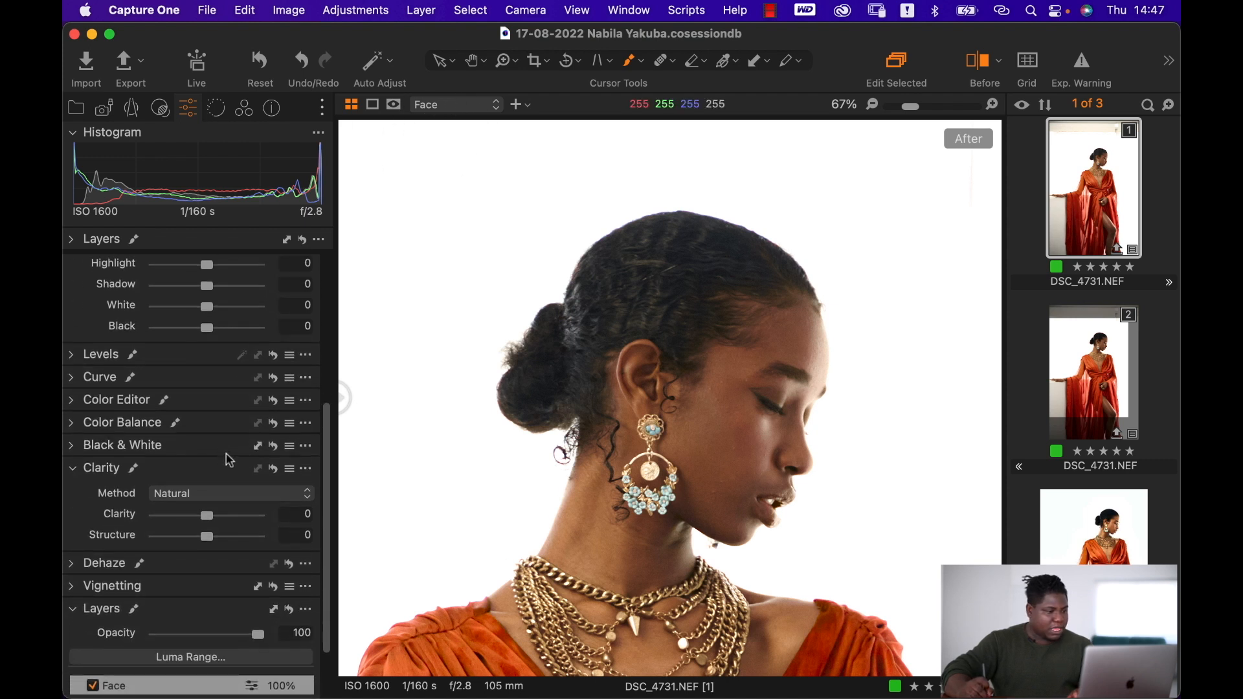
pyautogui.scroll(8, 193, 432)
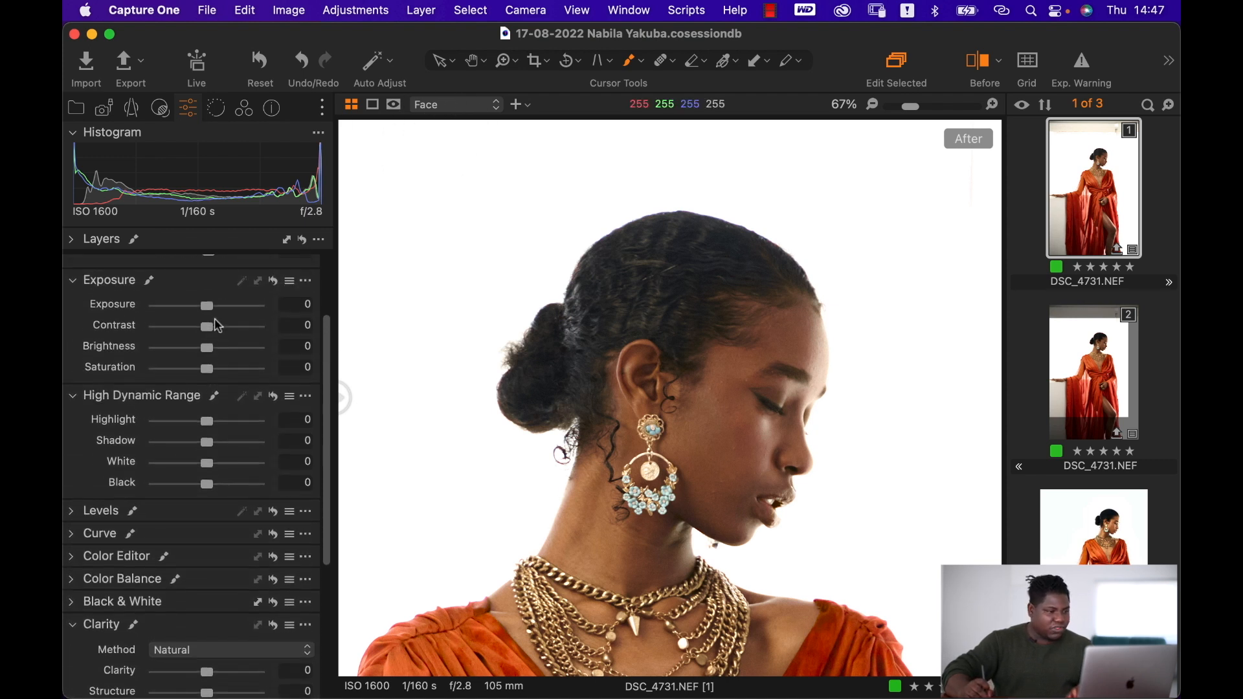
pyautogui.scroll(-1, 205, 340)
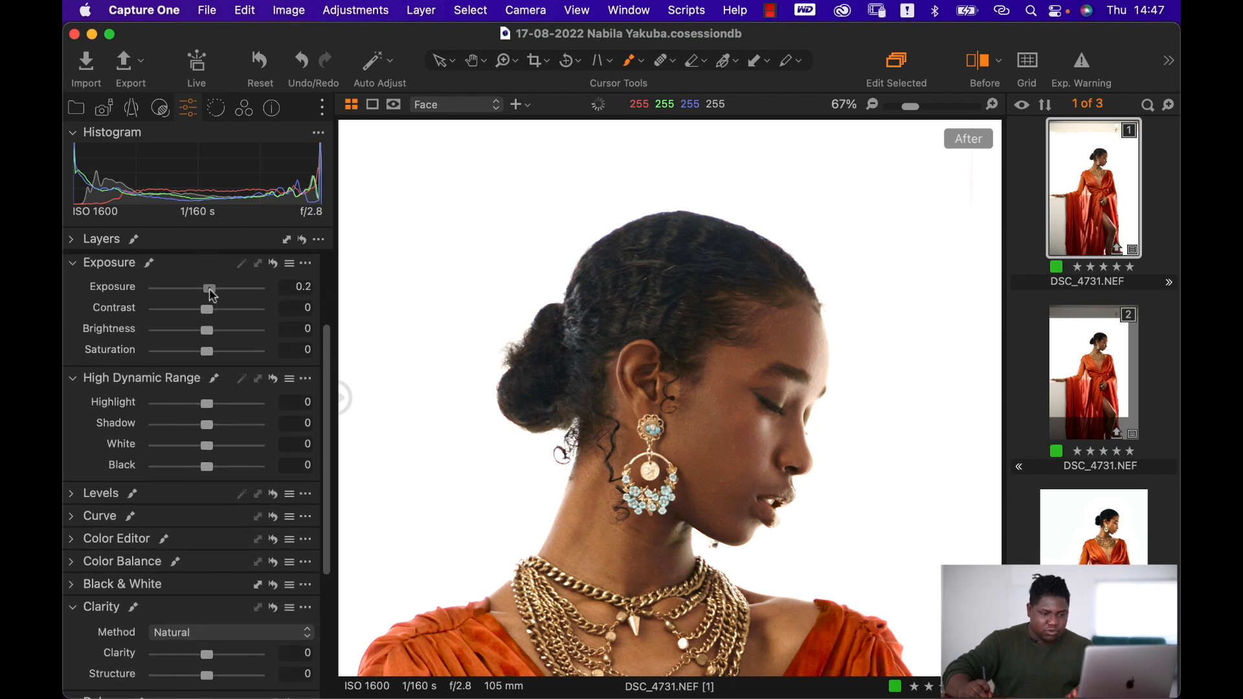
pyautogui.moveTo(215, 296); pyautogui.dragTo(216, 296)
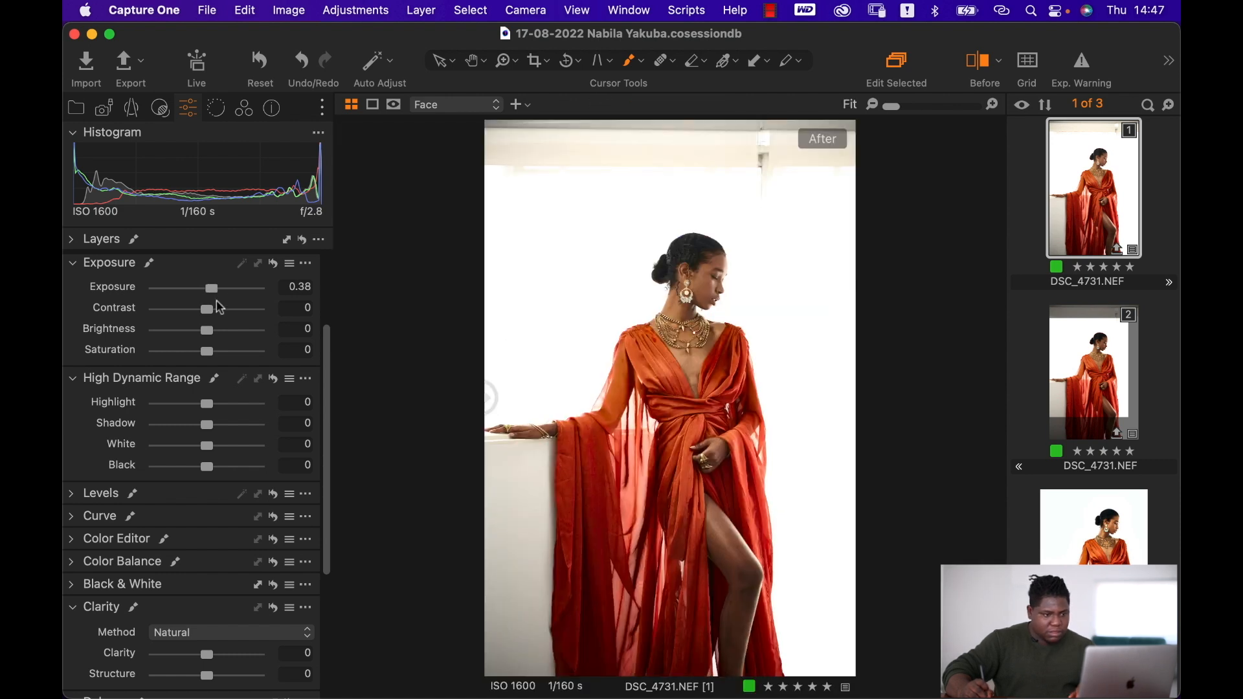
# Lower the white point in the Face layer's RGB Levels to 234
pyautogui.click(84, 493)
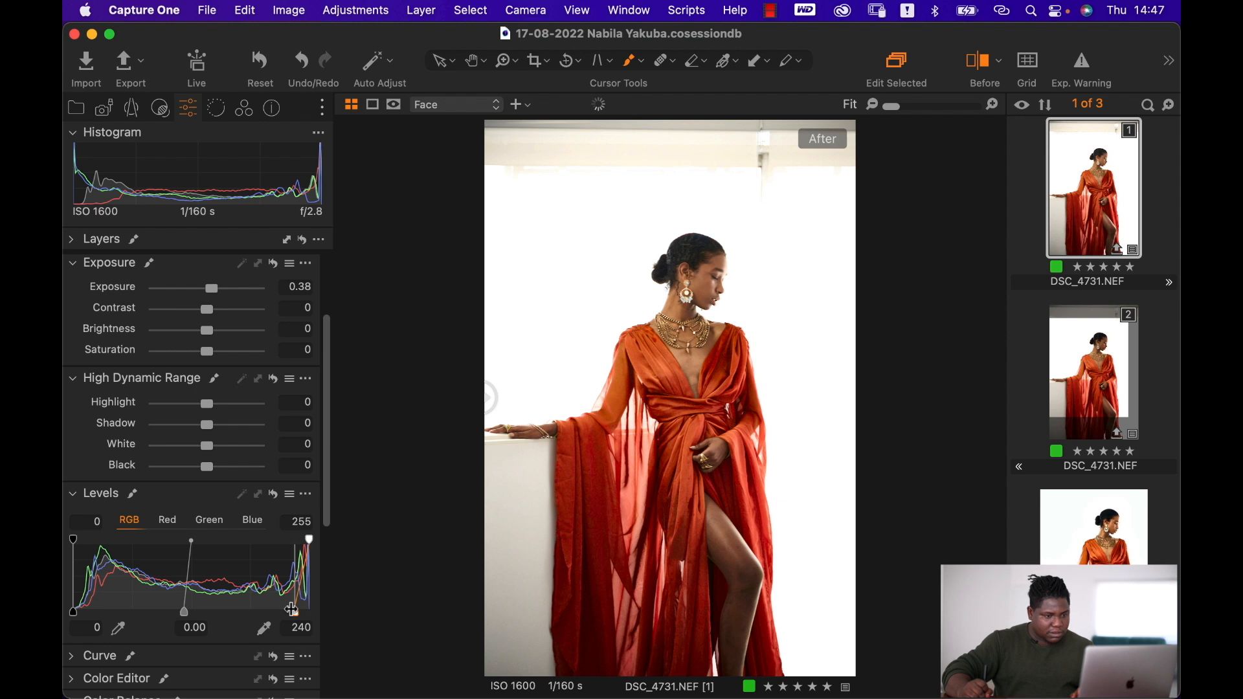
pyautogui.moveTo(292, 610); pyautogui.dragTo(287, 611)
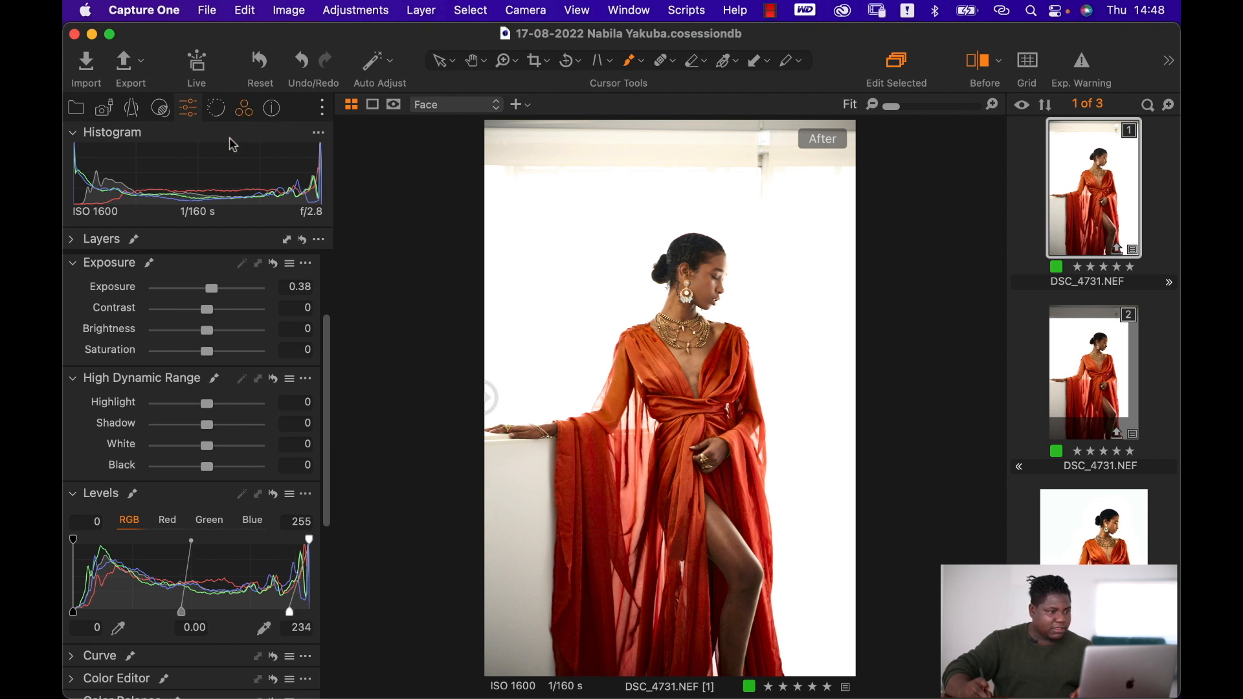
# Compare the upper body with the Face layer off and on, and reduce the layer's opacity to 92
pyautogui.click(244, 108)
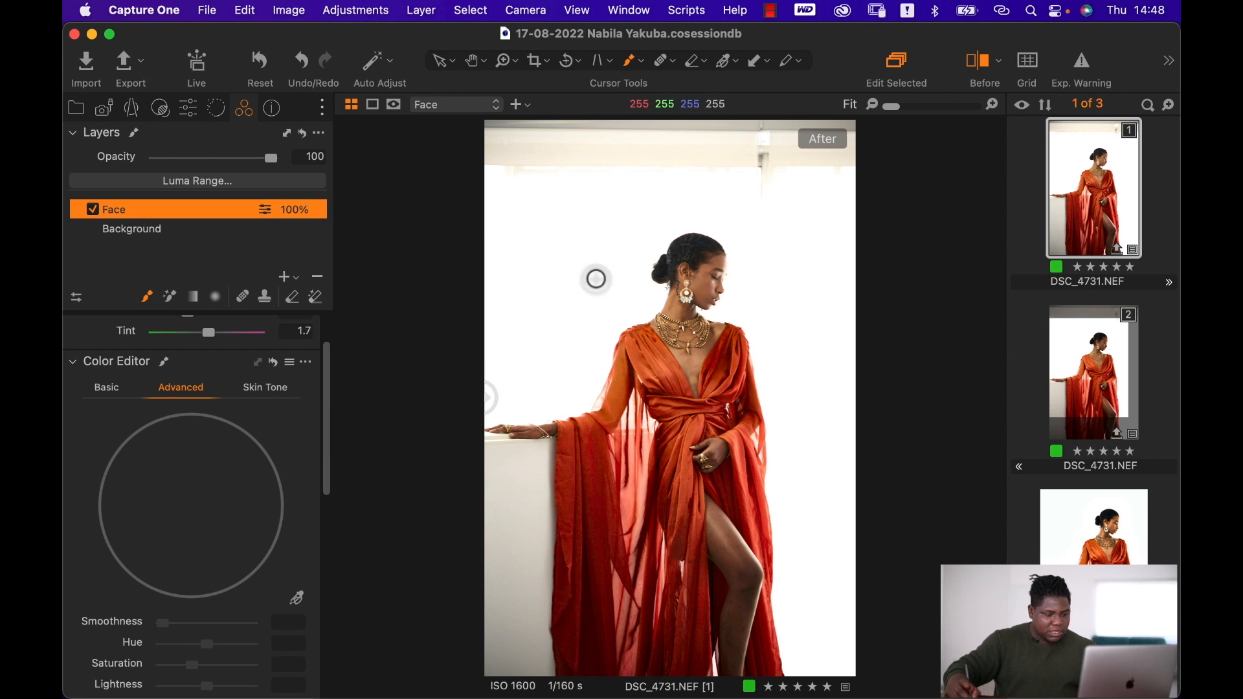
pyautogui.press('z')
pyautogui.moveTo(588, 216); pyautogui.dragTo(789, 455)
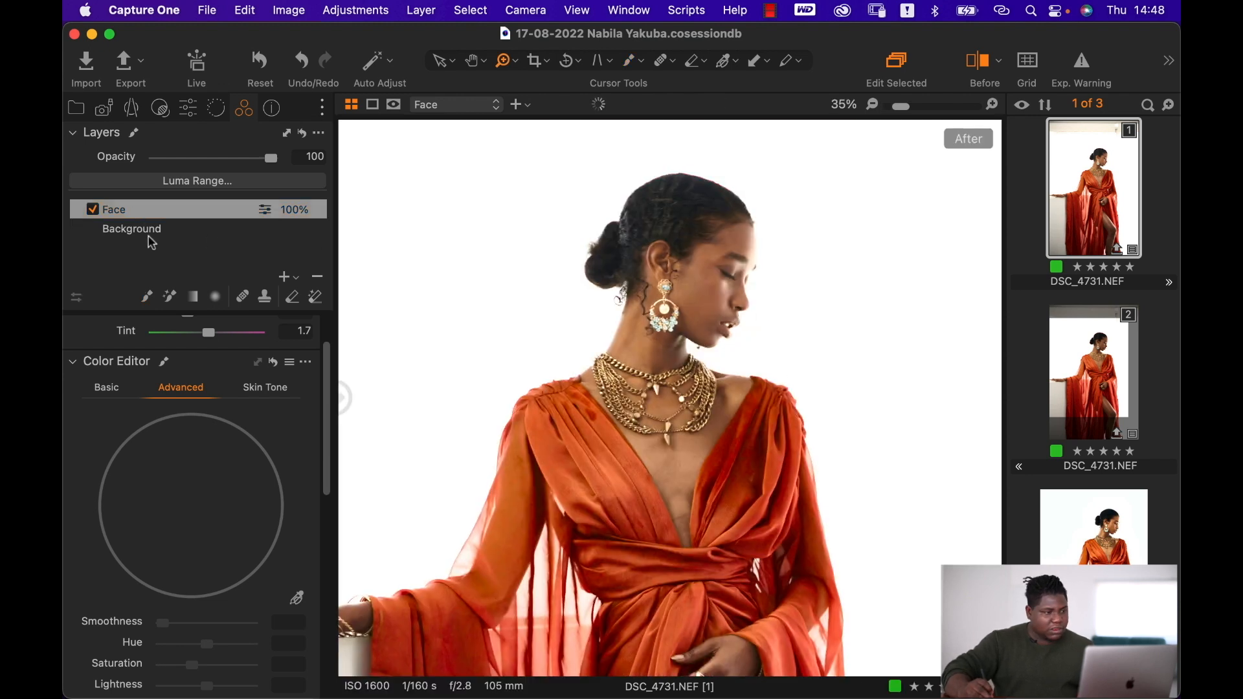
pyautogui.click(95, 209)
pyautogui.click(95, 210)
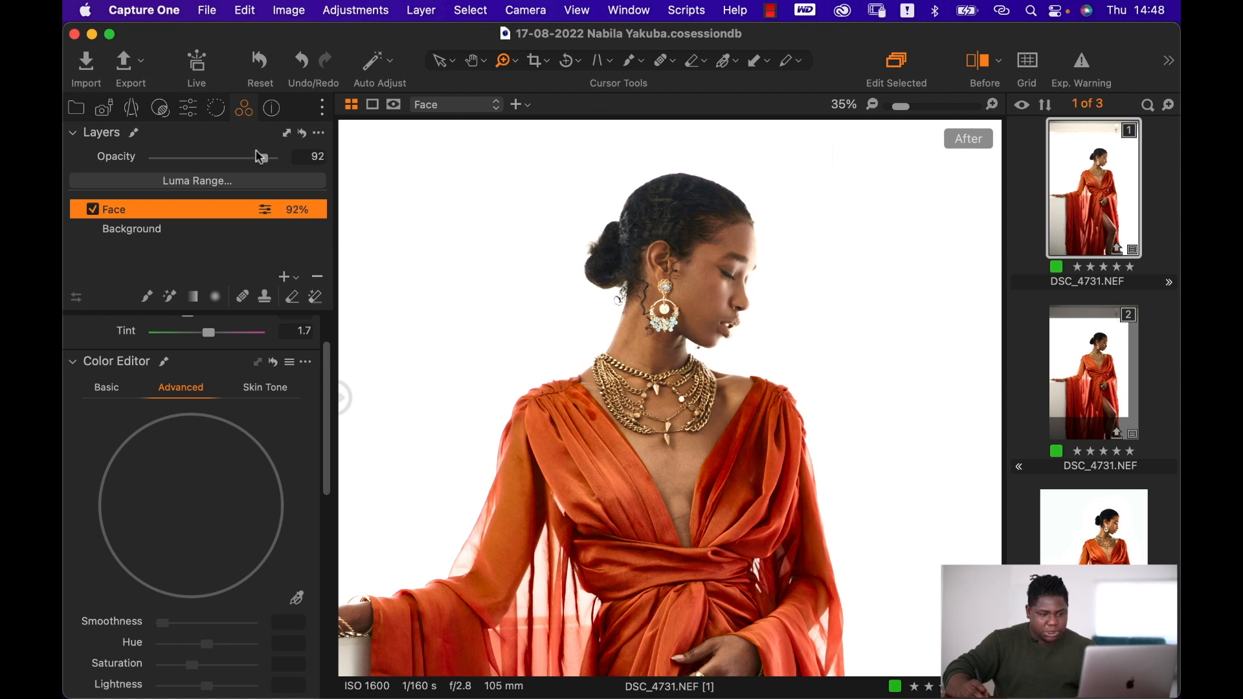
pyautogui.press('super+0')
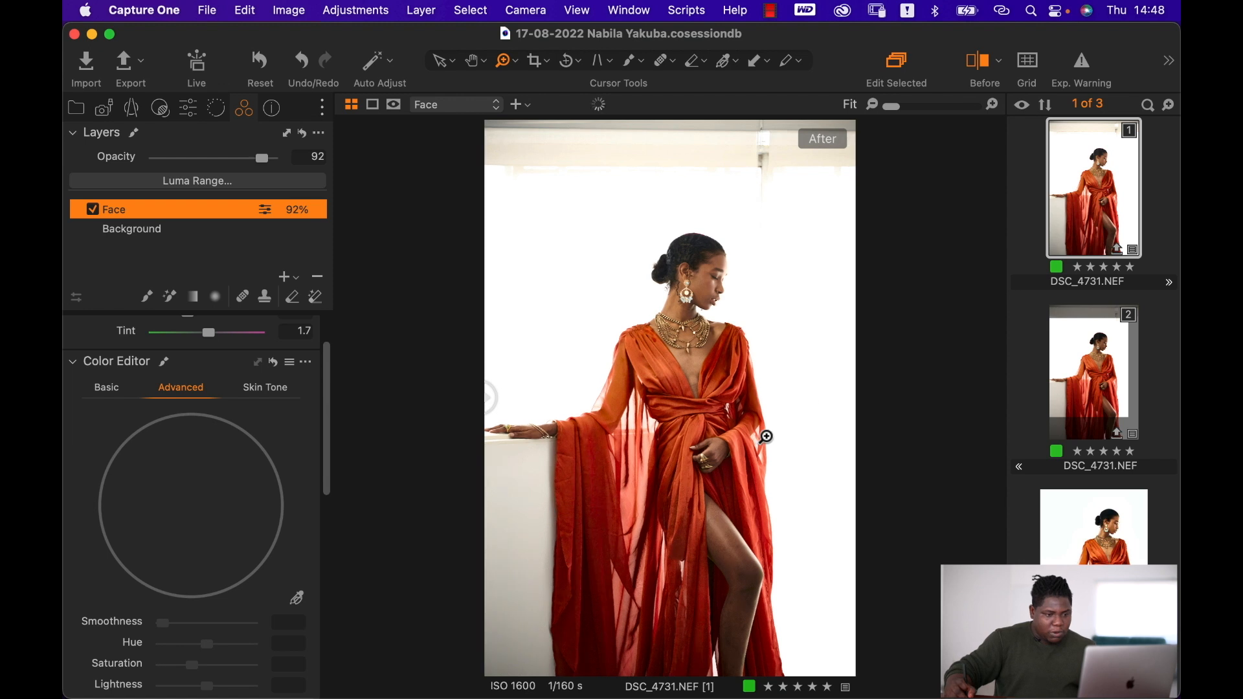
# Extend the Face mask over the exposed leg with the brush at opacity 44 and flow 42, and hide the mask overlay
pyautogui.click(791, 593)
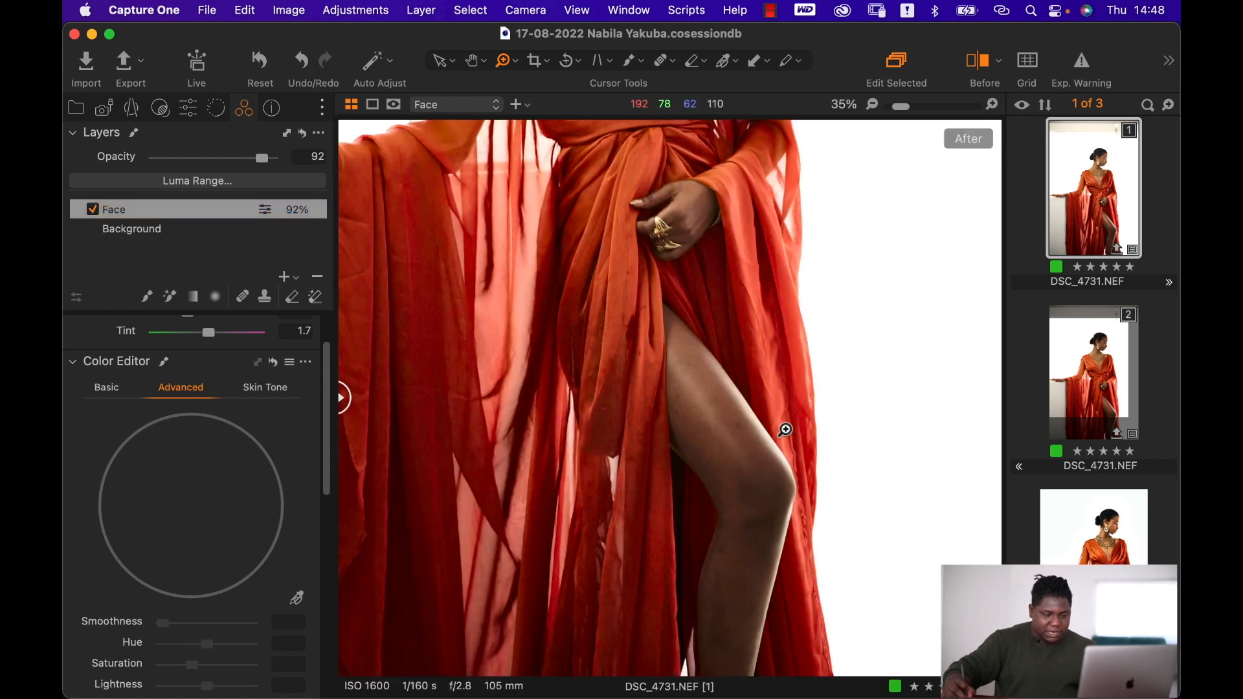
pyautogui.press('b')
pyautogui.rightClick(707, 408)
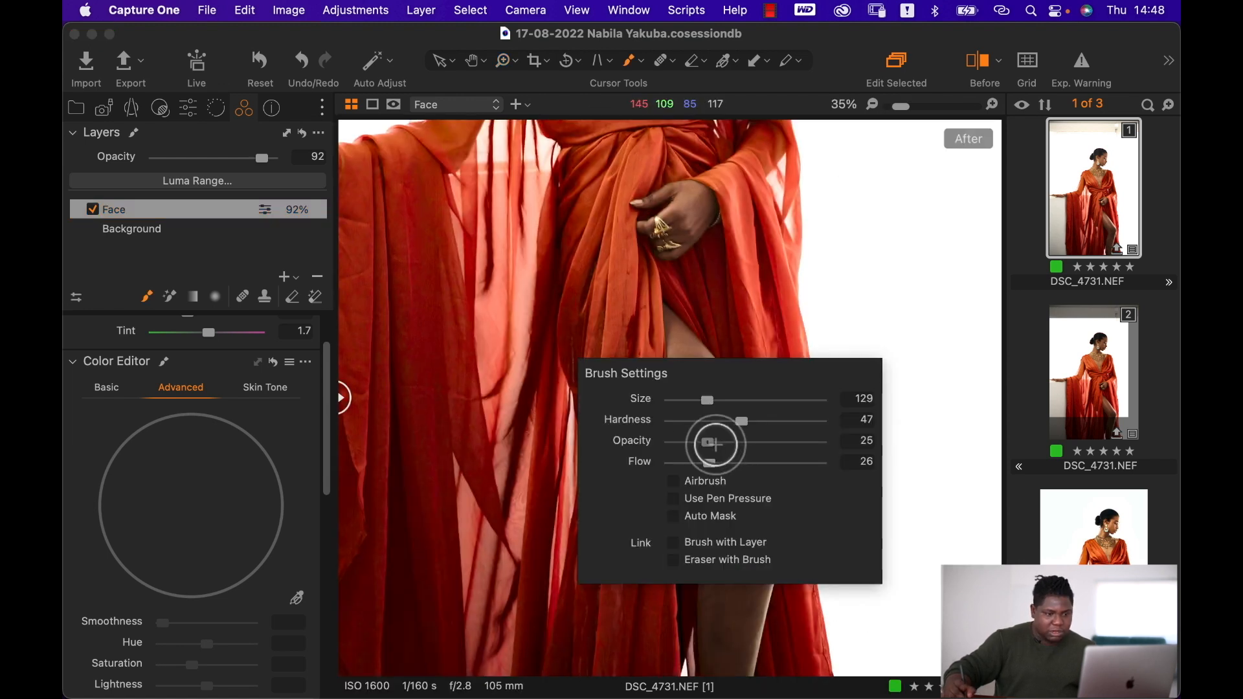
pyautogui.moveTo(716, 444); pyautogui.dragTo(732, 444)
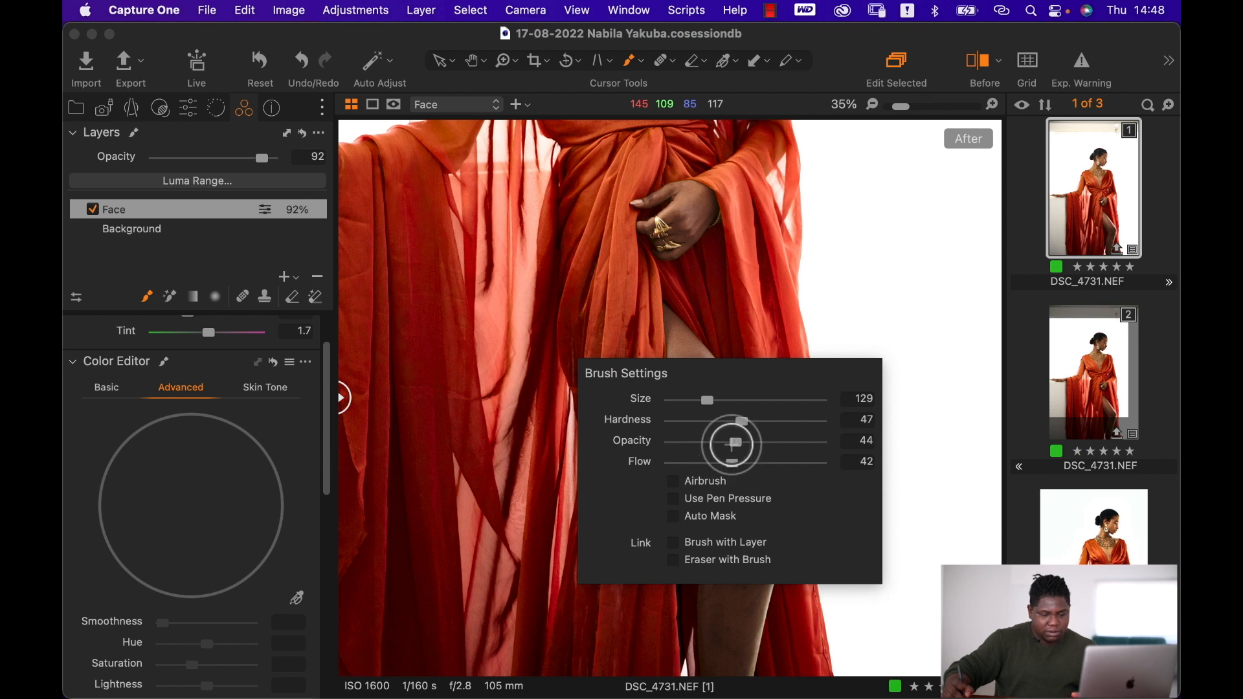
pyautogui.press('Escape')
pyautogui.moveTo(681, 317)
pyautogui.mouseDown()
pyautogui.moveTo(683, 350)
pyautogui.moveTo(689, 340)
pyautogui.mouseUp()
pyautogui.rightClick(683, 340)
pyautogui.press('Escape')
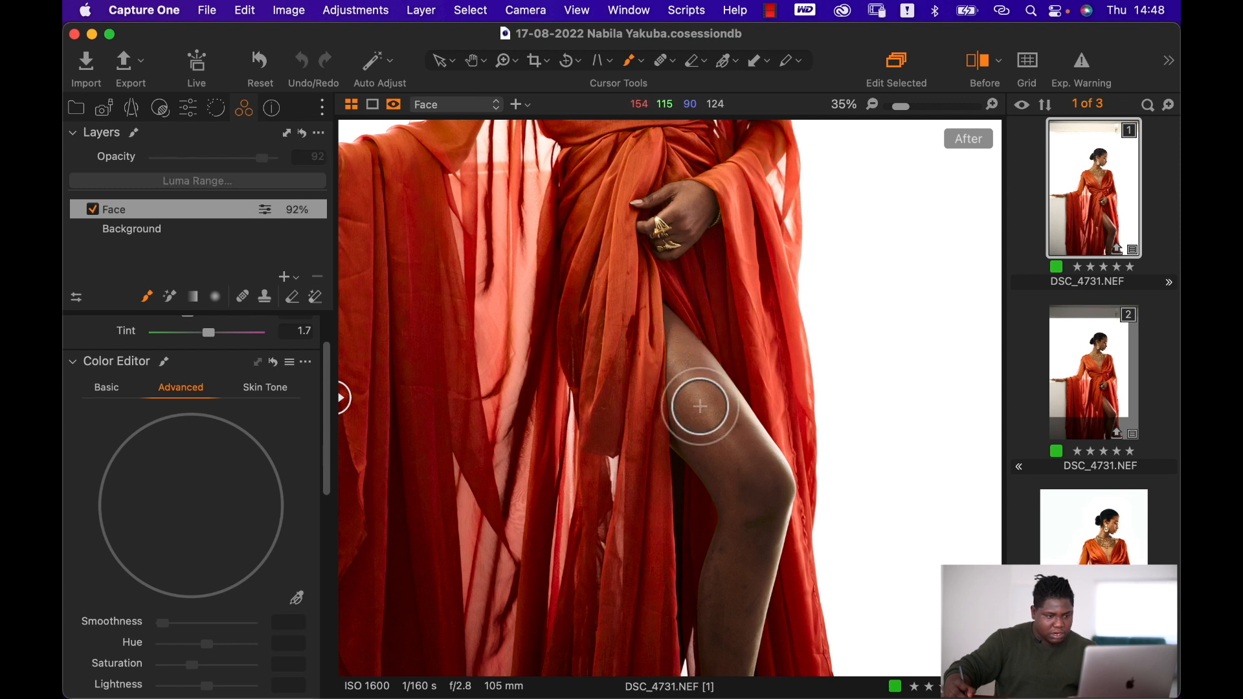
pyautogui.moveTo(700, 406)
pyautogui.mouseDown()
pyautogui.moveTo(708, 434)
pyautogui.moveTo(680, 379)
pyautogui.moveTo(672, 391)
pyautogui.moveTo(743, 502)
pyautogui.moveTo(669, 317)
pyautogui.moveTo(758, 429)
pyautogui.moveTo(713, 364)
pyautogui.moveTo(757, 472)
pyautogui.moveTo(773, 479)
pyautogui.moveTo(684, 428)
pyautogui.moveTo(740, 474)
pyautogui.moveTo(733, 584)
pyautogui.moveTo(714, 648)
pyautogui.moveTo(731, 520)
pyautogui.moveTo(708, 641)
pyautogui.moveTo(731, 540)
pyautogui.moveTo(718, 671)
pyautogui.moveTo(745, 510)
pyautogui.moveTo(726, 685)
pyautogui.moveTo(761, 505)
pyautogui.moveTo(746, 607)
pyautogui.moveTo(777, 492)
pyautogui.moveTo(770, 477)
pyautogui.moveTo(723, 466)
pyautogui.moveTo(727, 492)
pyautogui.moveTo(683, 428)
pyautogui.moveTo(682, 438)
pyautogui.moveTo(673, 328)
pyautogui.moveTo(727, 400)
pyautogui.moveTo(706, 352)
pyautogui.moveTo(775, 478)
pyautogui.moveTo(749, 586)
pyautogui.moveTo(774, 506)
pyautogui.moveTo(767, 589)
pyautogui.moveTo(734, 690)
pyautogui.moveTo(747, 538)
pyautogui.moveTo(710, 570)
pyautogui.moveTo(728, 483)
pyautogui.moveTo(695, 454)
pyautogui.moveTo(718, 494)
pyautogui.moveTo(731, 424)
pyautogui.moveTo(784, 492)
pyautogui.moveTo(781, 553)
pyautogui.moveTo(760, 570)
pyautogui.moveTo(766, 536)
pyautogui.moveTo(725, 615)
pyautogui.mouseUp()
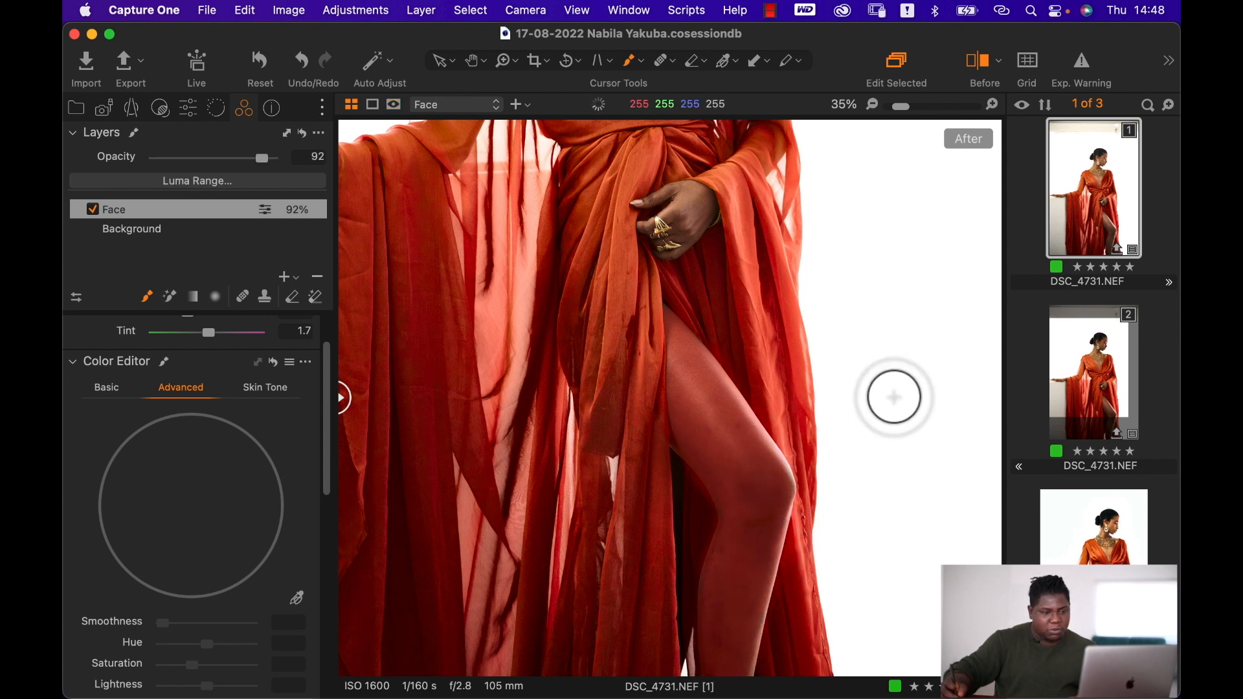
pyautogui.press('super+0')
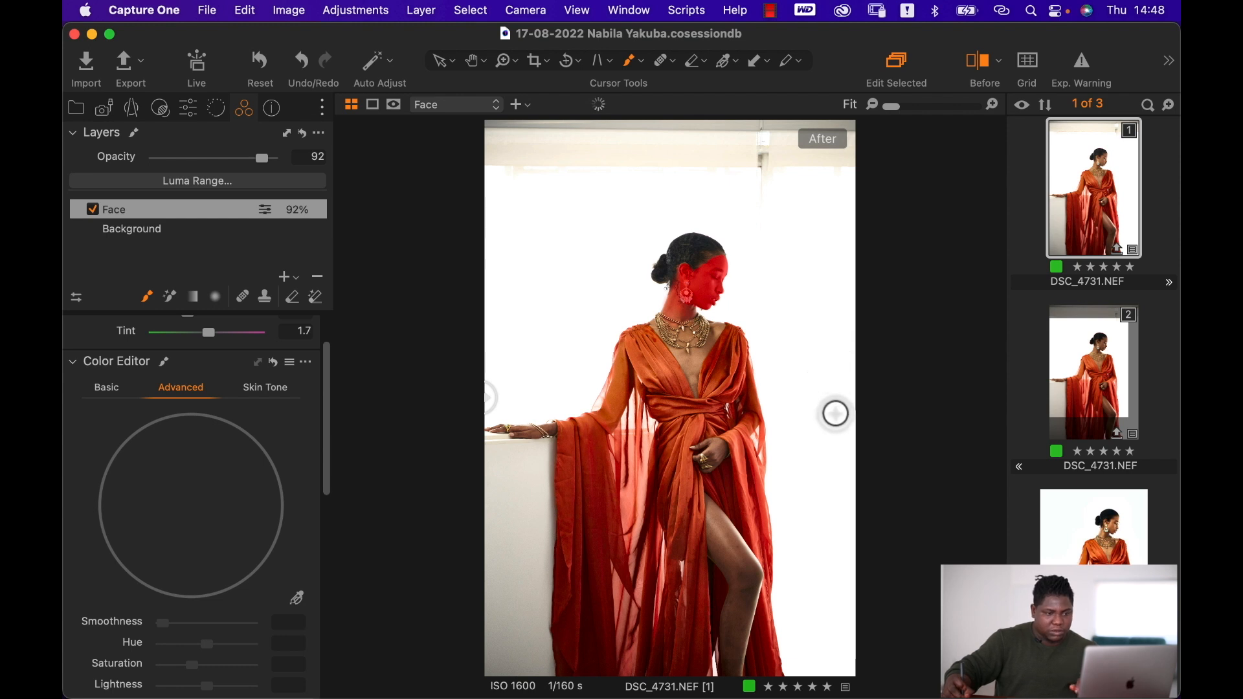
pyautogui.press('m')
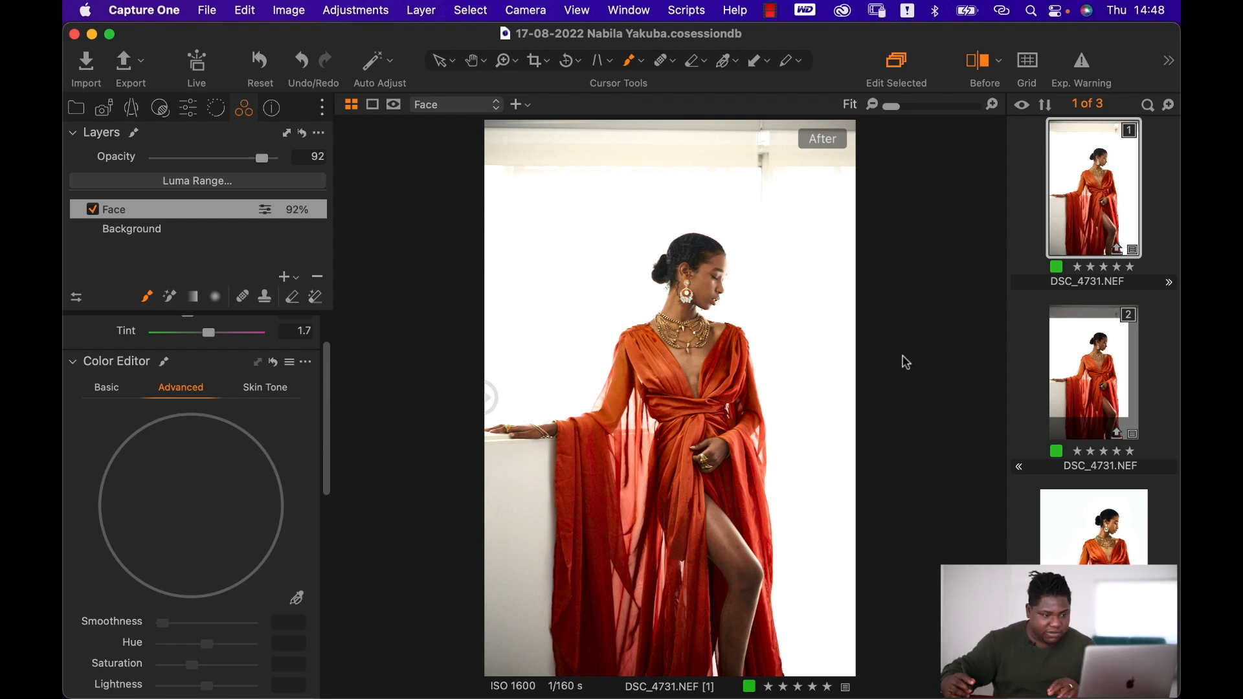
# Crop the photo at a 2x3 ratio to about 16.37 x 24.55 in, trimming the curtain rail above the model
pyautogui.press('c')
pyautogui.rightClick(650, 309)
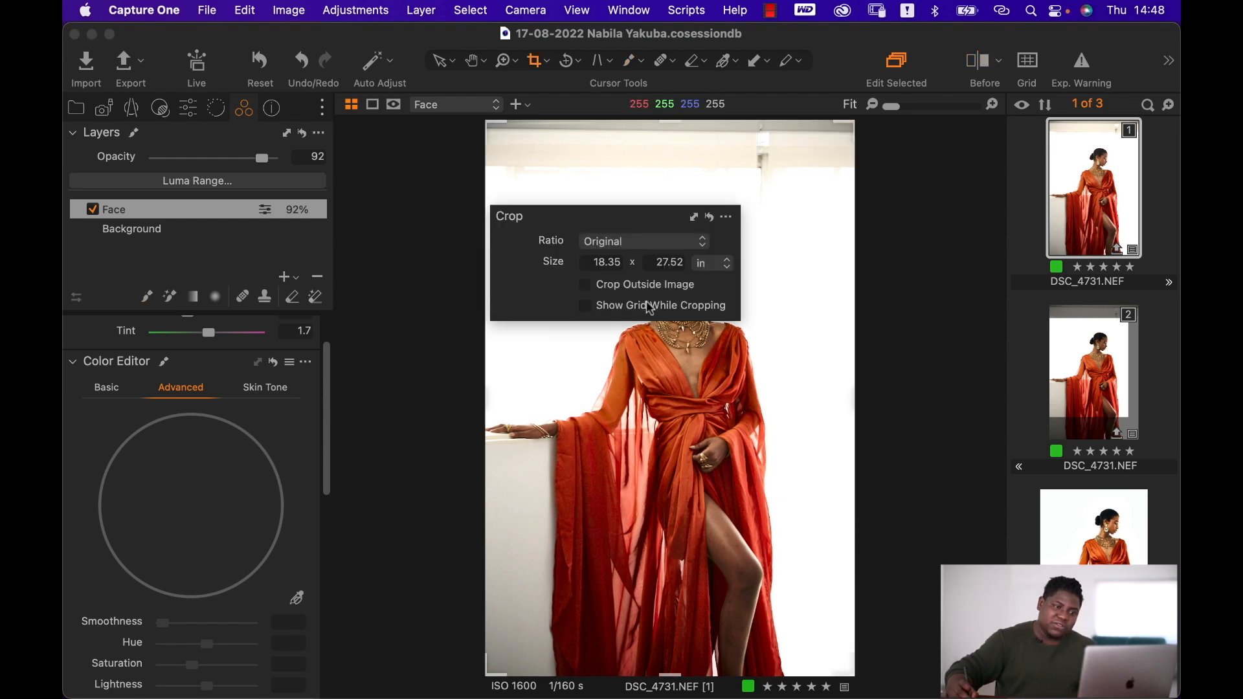
pyautogui.click(646, 253)
pyautogui.click(628, 344)
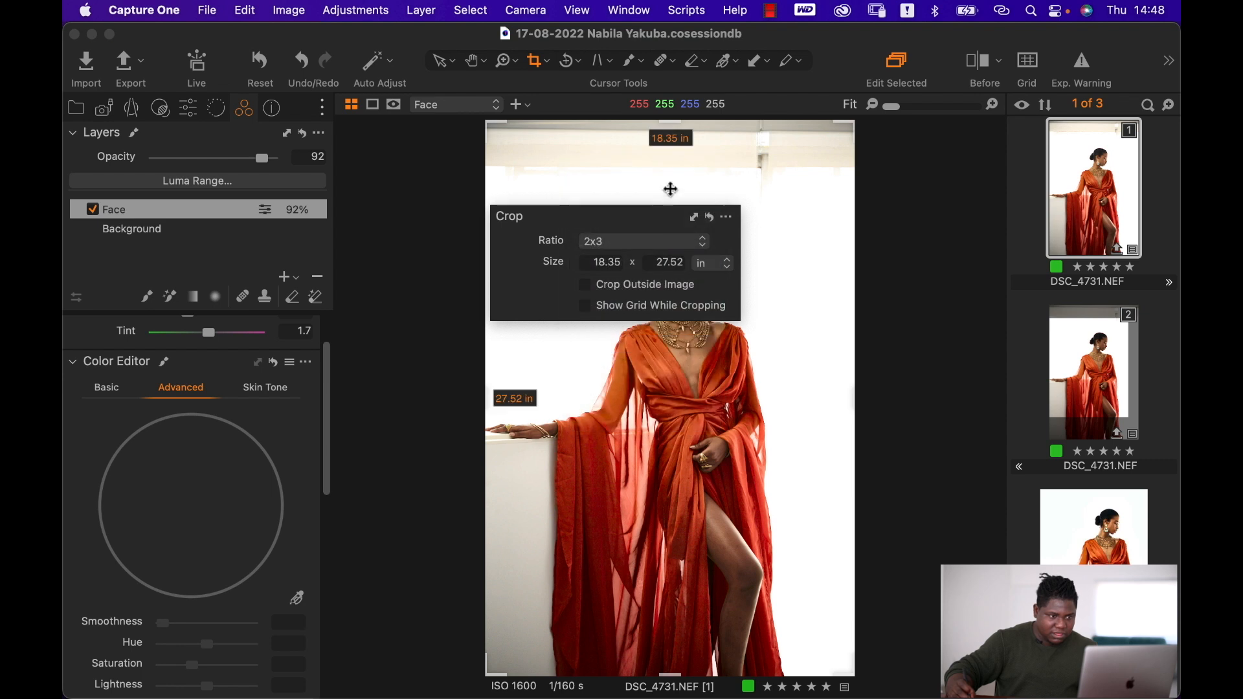
pyautogui.moveTo(666, 143); pyautogui.dragTo(661, 194)
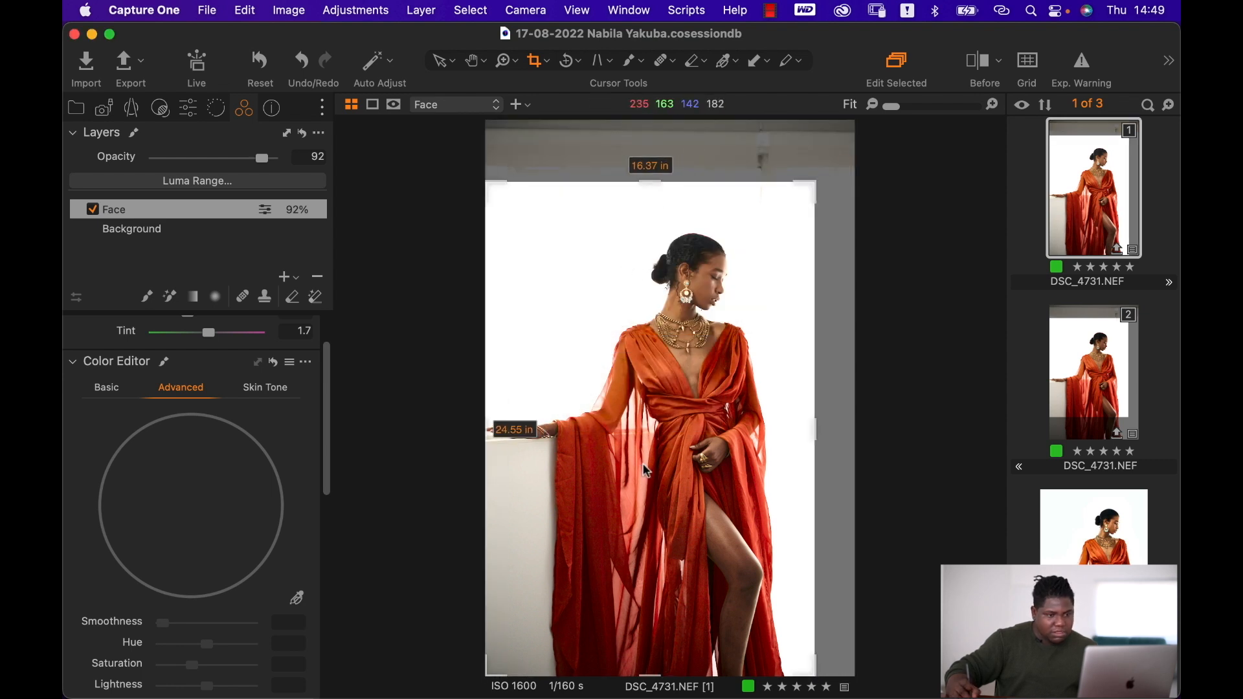
pyautogui.press('v')
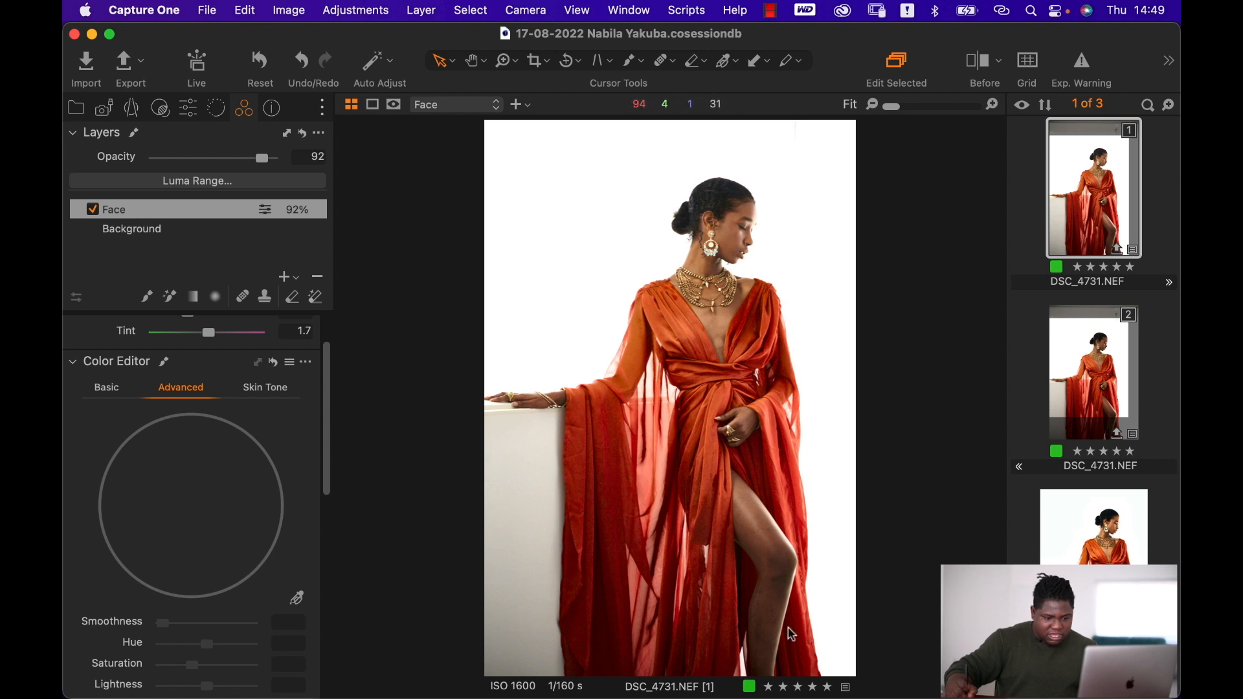
# Recrop the photo at a 4x5 ratio to about 15.65 x 19.56 in, framing the model above the knee, and check the before/after comparison
pyautogui.press('c')
pyautogui.rightClick(673, 469)
pyautogui.click(675, 405)
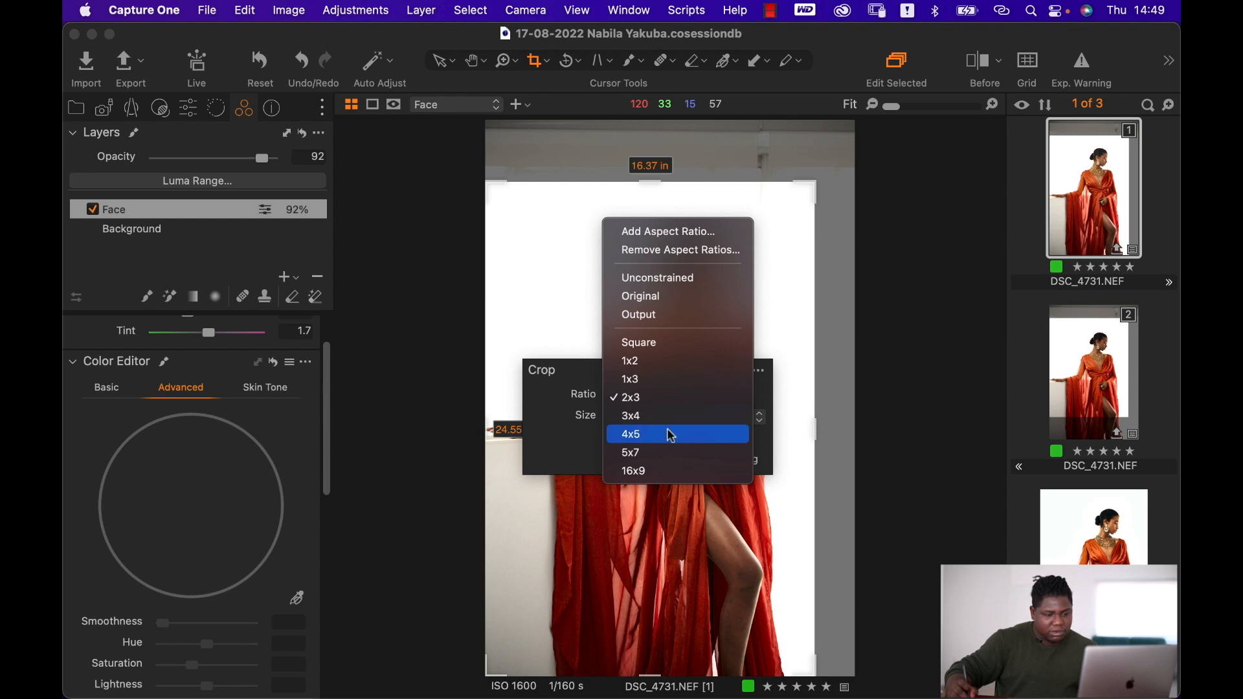
pyautogui.click(667, 433)
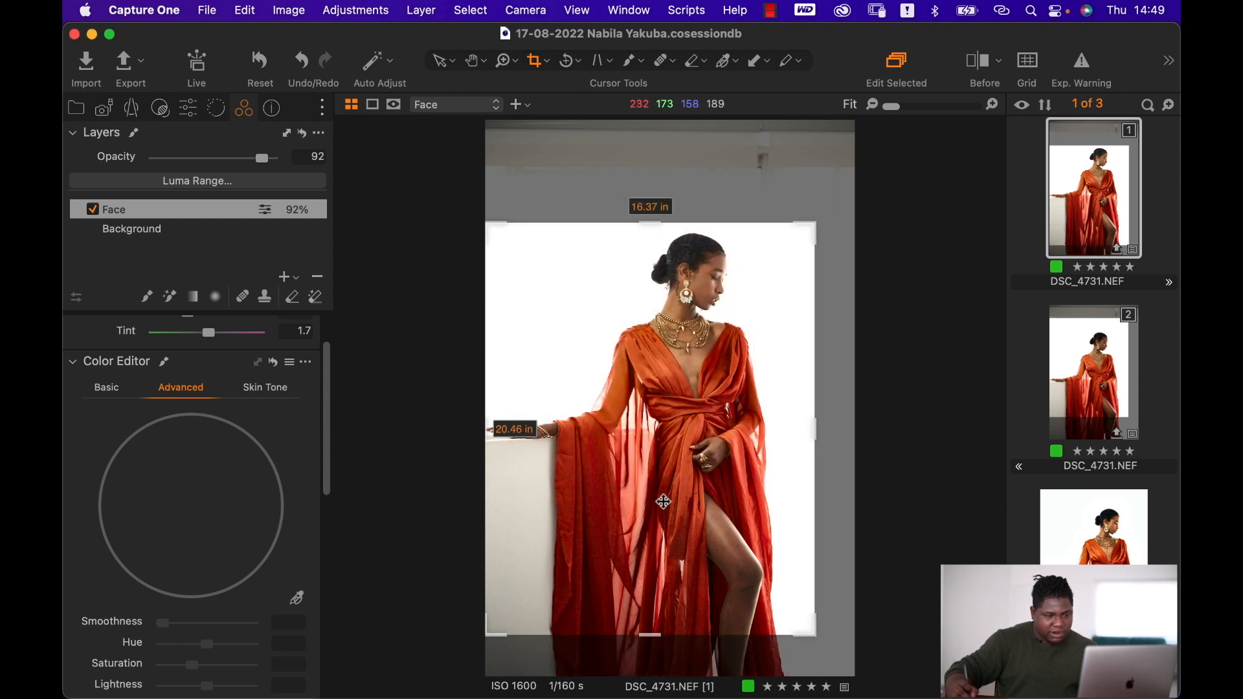
pyautogui.moveTo(663, 502); pyautogui.dragTo(650, 429)
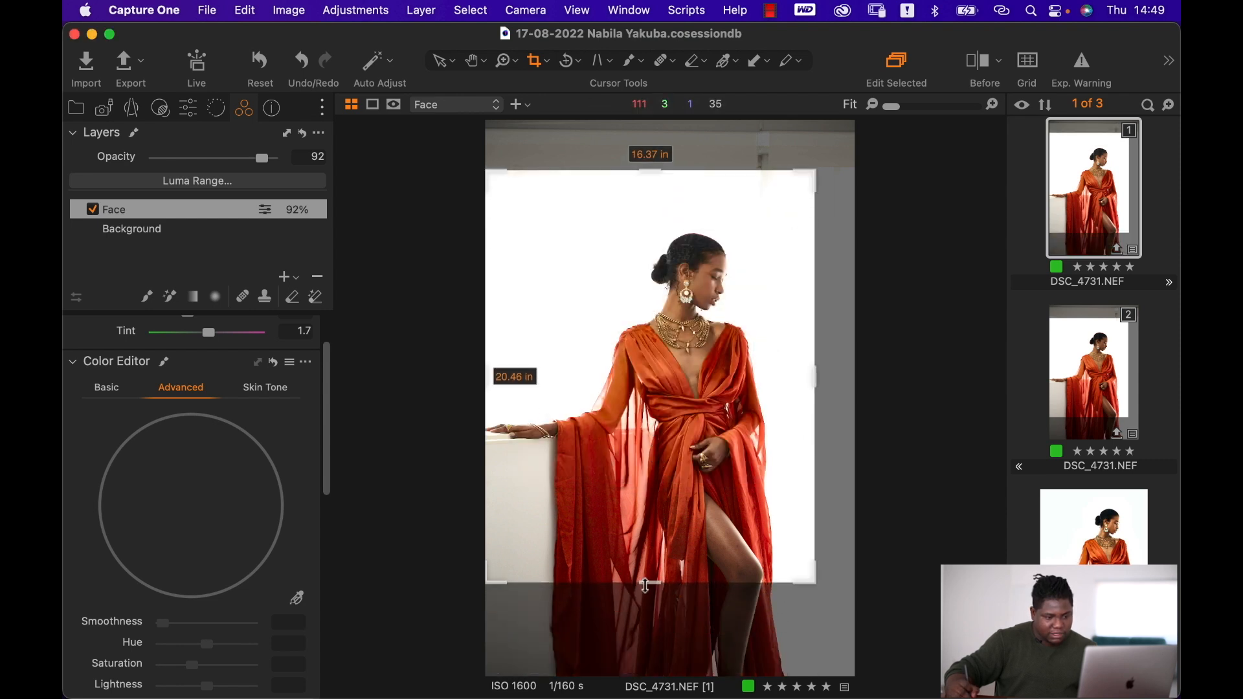
pyautogui.moveTo(646, 581); pyautogui.dragTo(646, 568)
pyautogui.moveTo(640, 497); pyautogui.dragTo(640, 500)
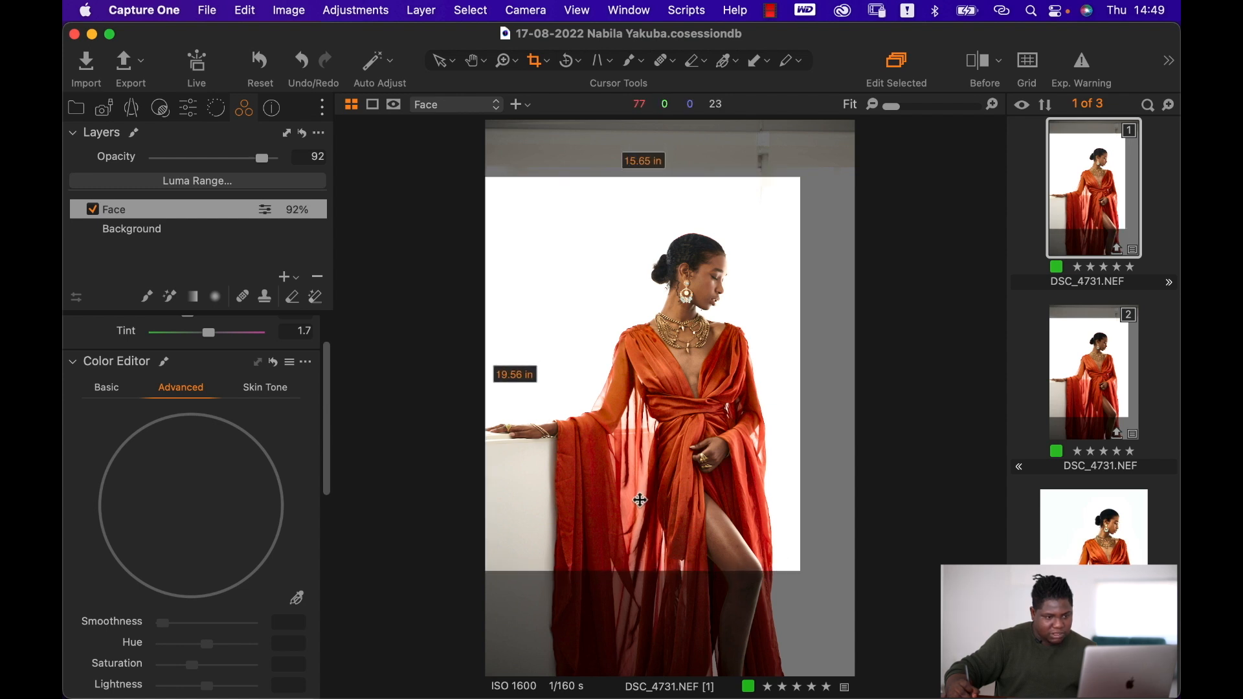
pyautogui.press('v')
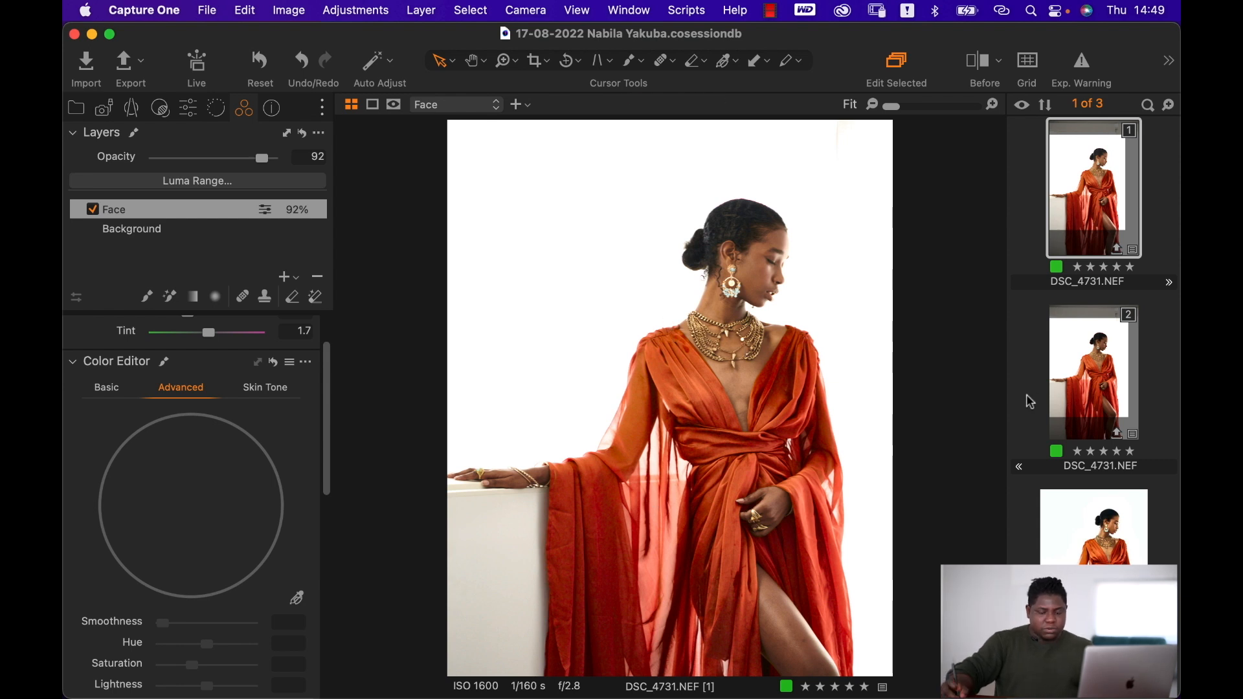
pyautogui.press('y')
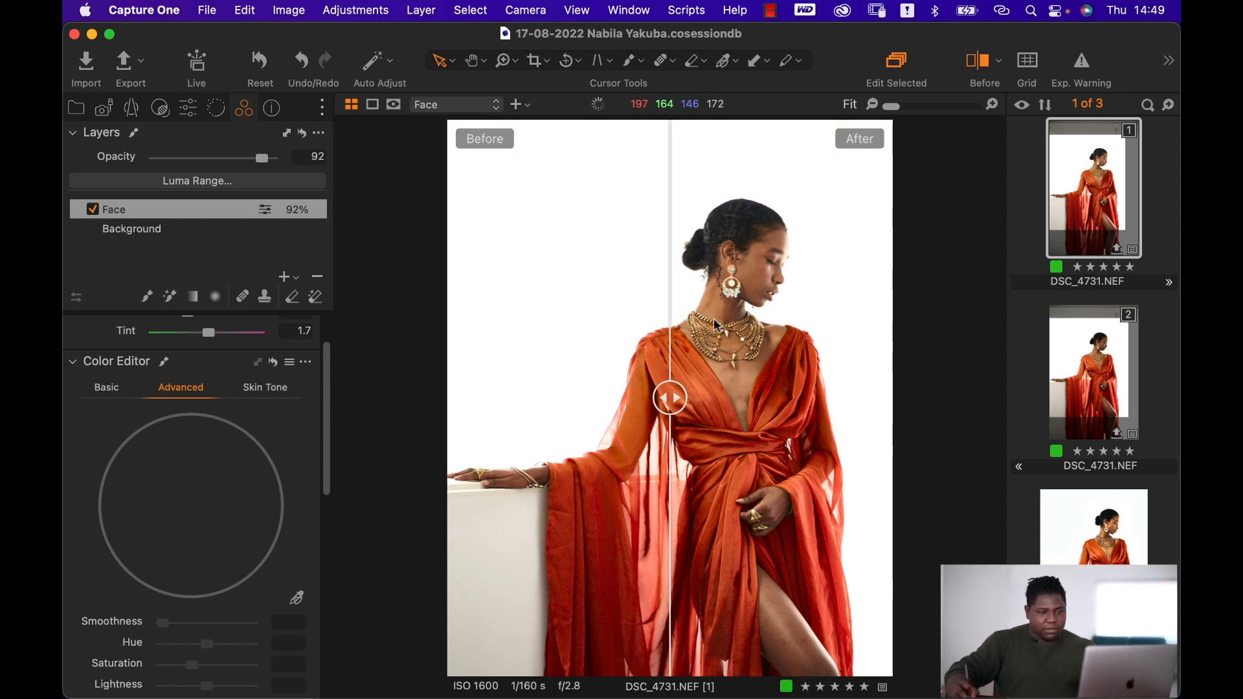
pyautogui.moveTo(669, 397); pyautogui.dragTo(424, 380)
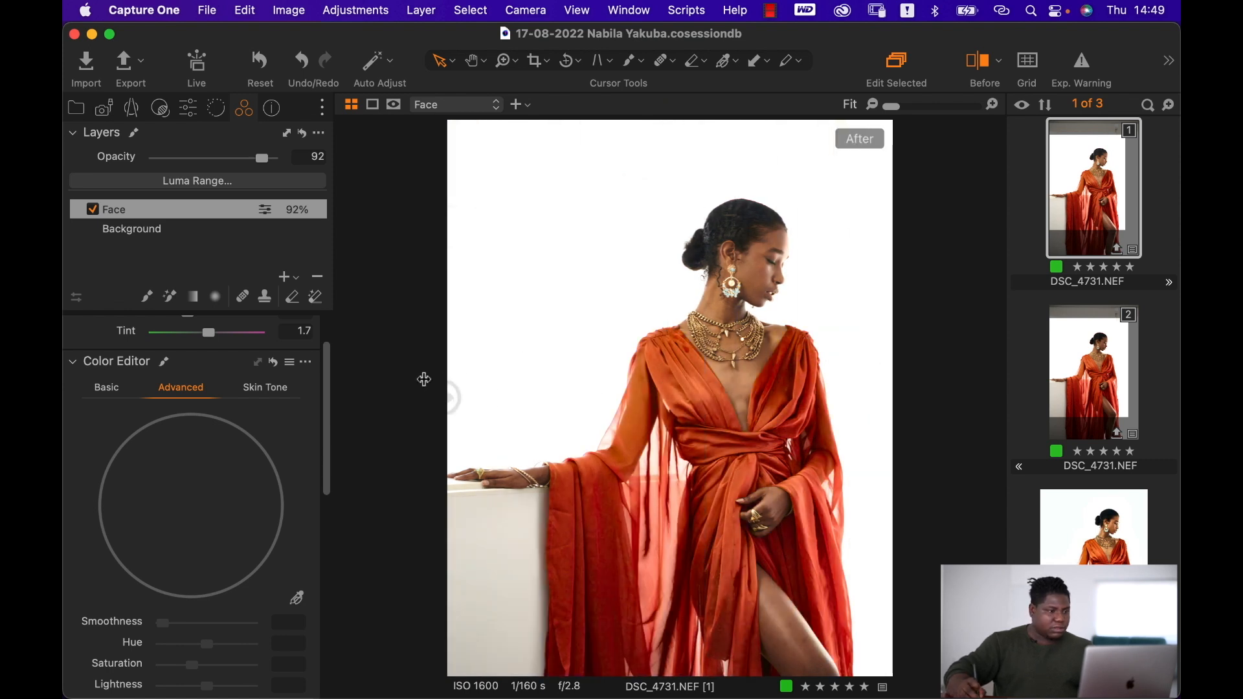
# Select the Background layer and send the photo to Adobe Photoshop 2021 as a 16-bit uncompressed TIFF in Adobe RGB (1998) at 300 px/in
pyautogui.click(191, 229)
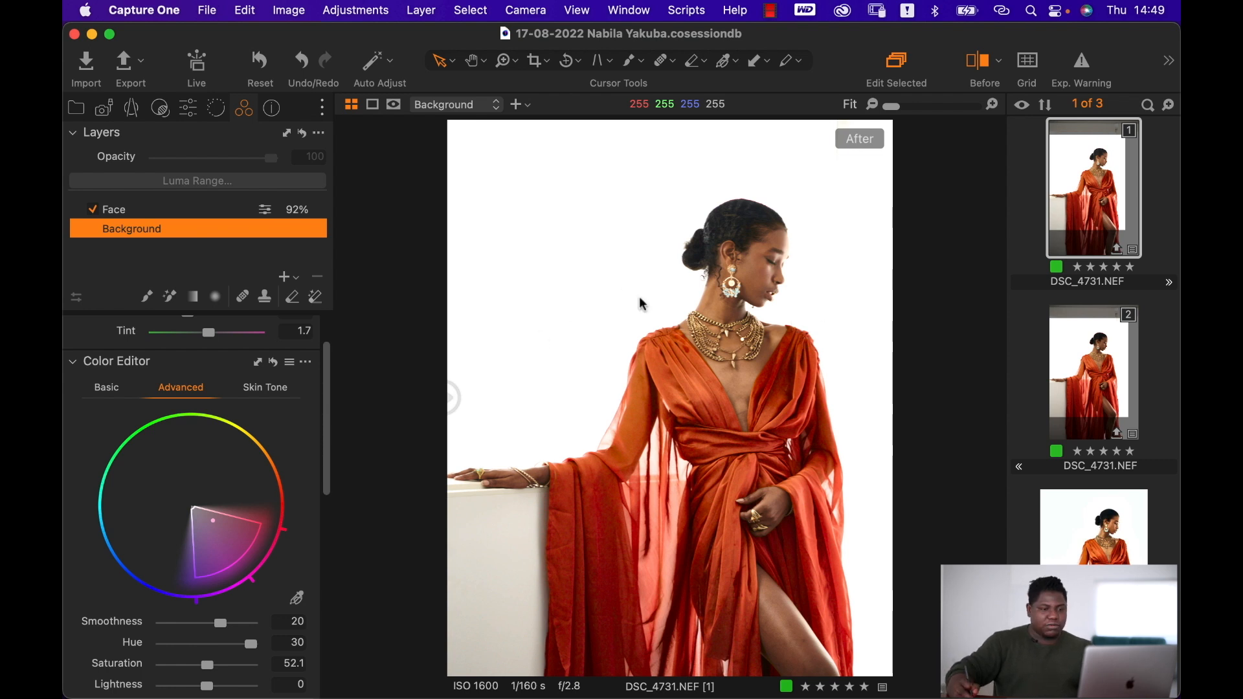
pyautogui.rightClick(616, 298)
pyautogui.moveTo(725, 201)
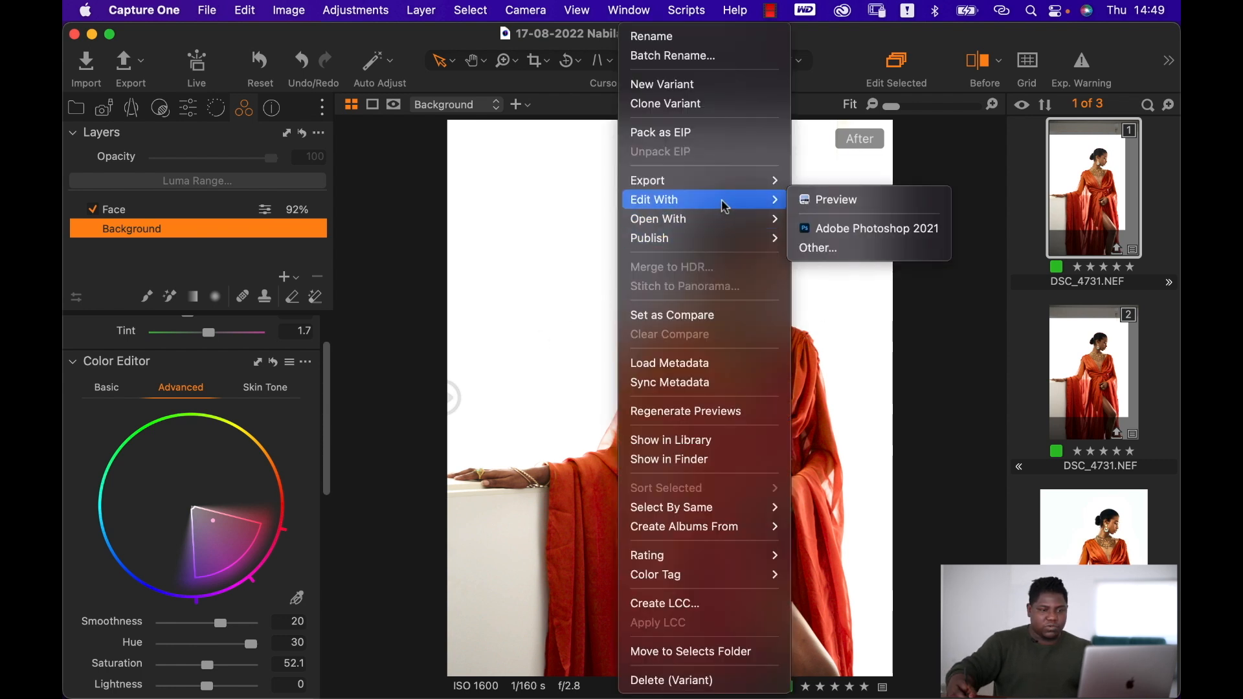
pyautogui.click(828, 230)
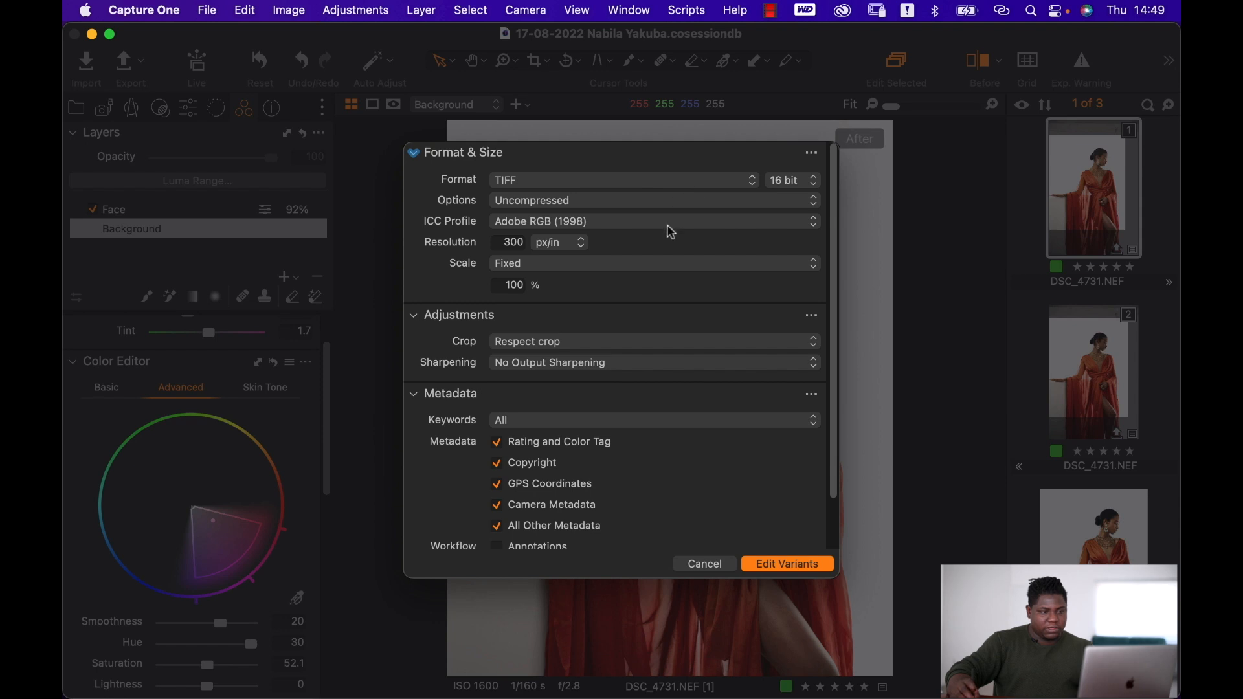
pyautogui.click(809, 566)
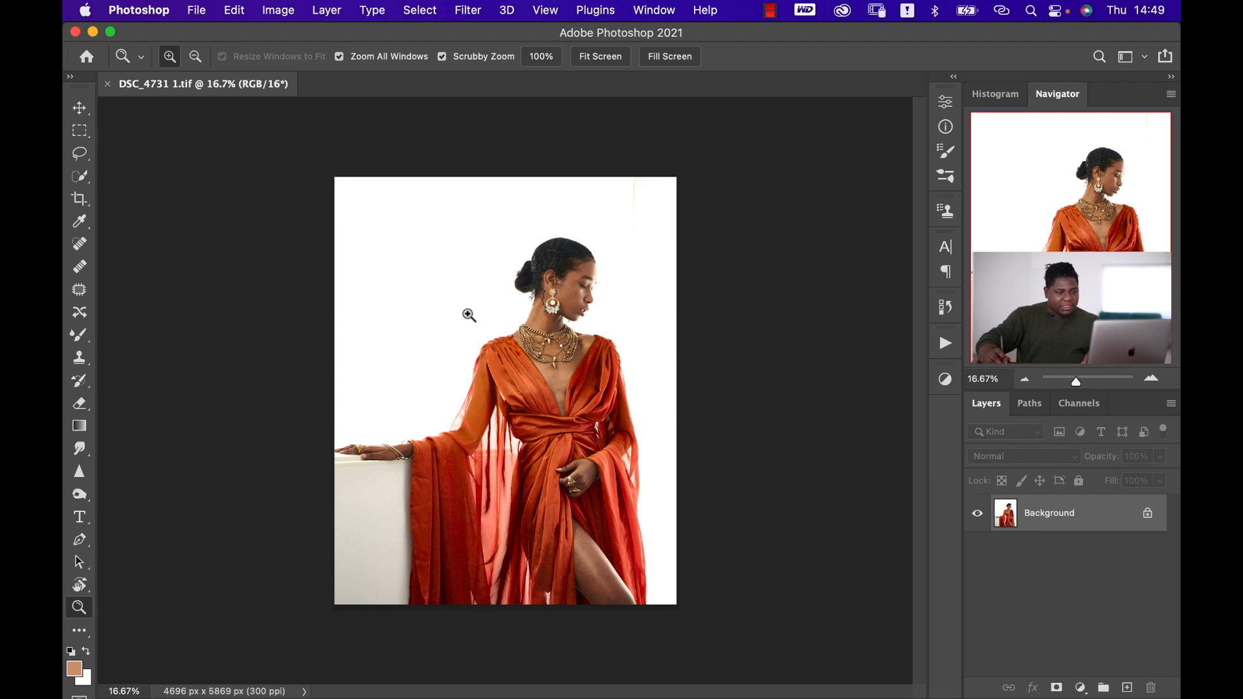
# Run the Create Check-Layer action on the photo and let it continue to the end
pyautogui.moveTo(504, 321); pyautogui.dragTo(545, 453)
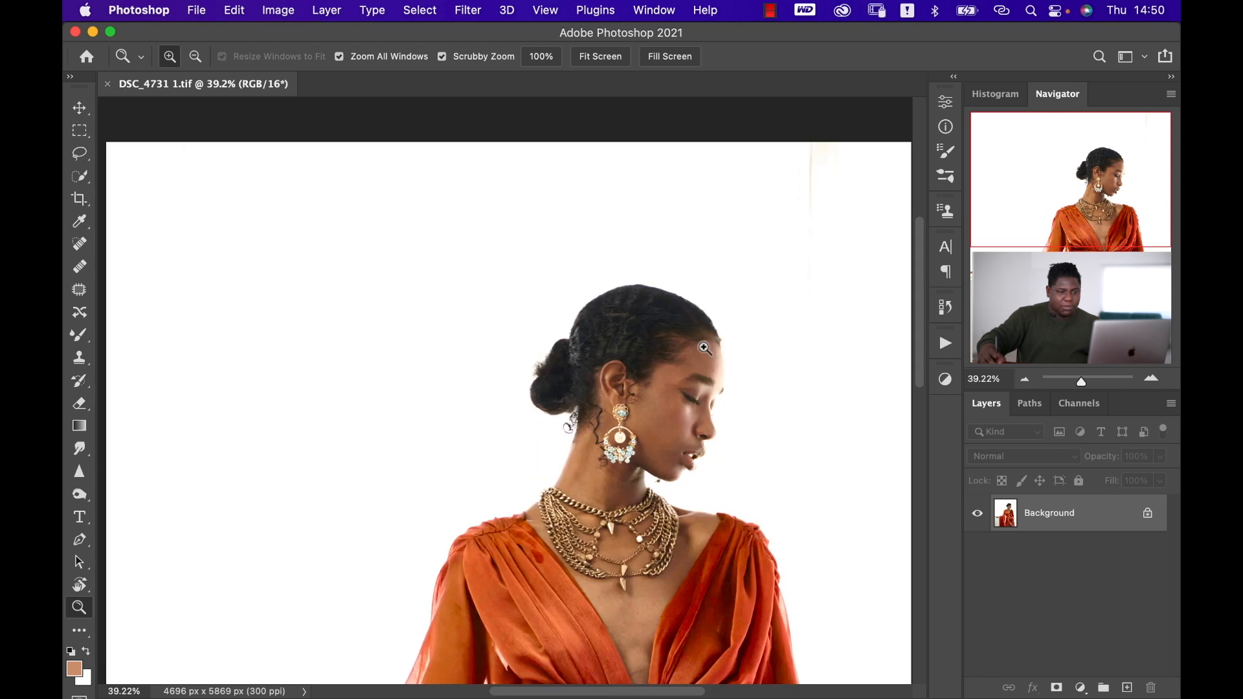
pyautogui.moveTo(690, 372); pyautogui.dragTo(629, 373)
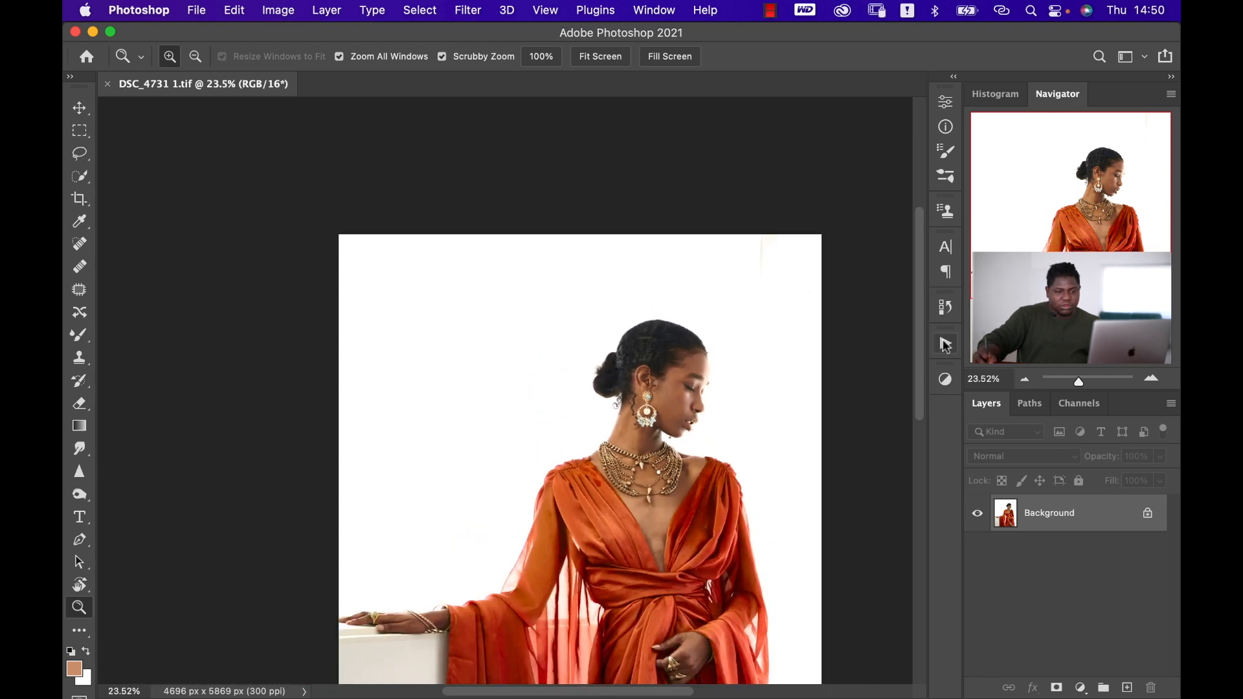
pyautogui.click(945, 345)
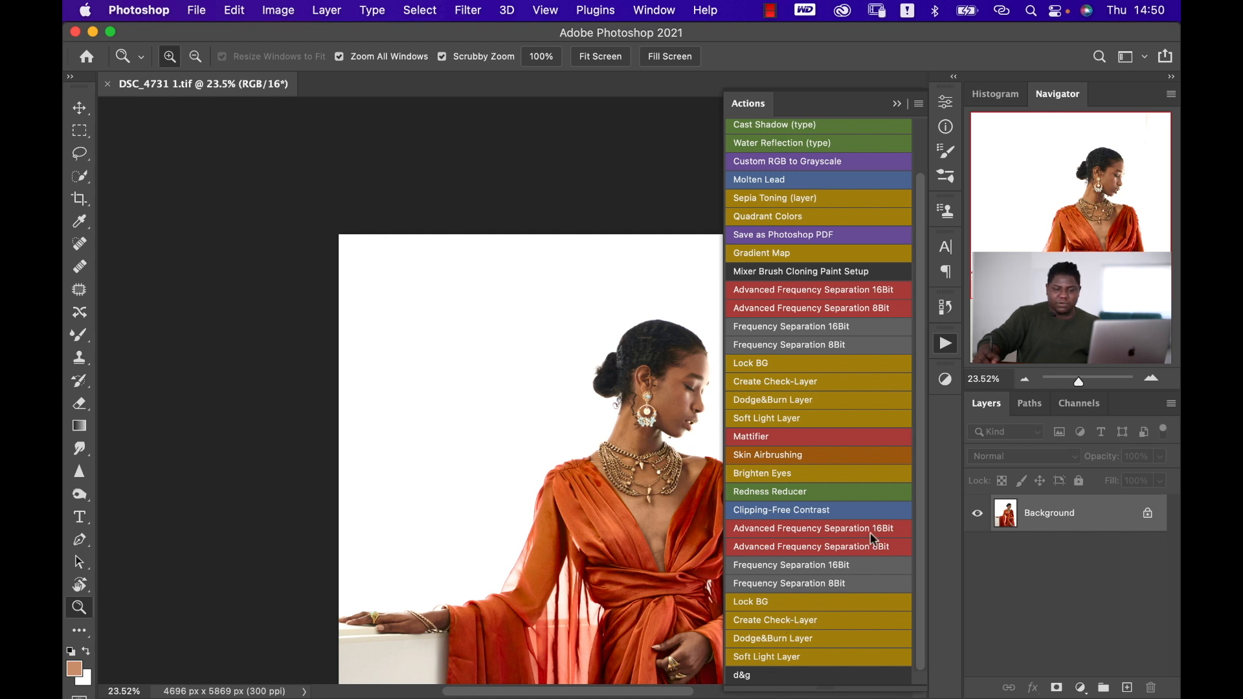
pyautogui.click(798, 622)
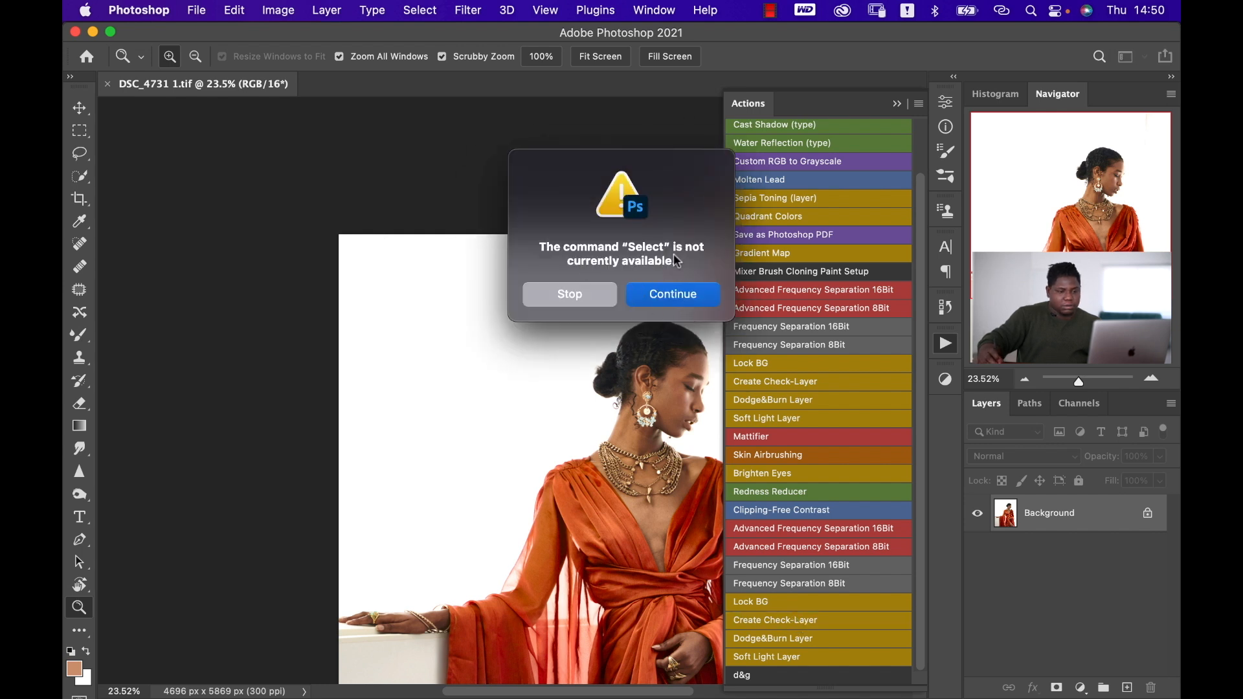
pyautogui.click(682, 298)
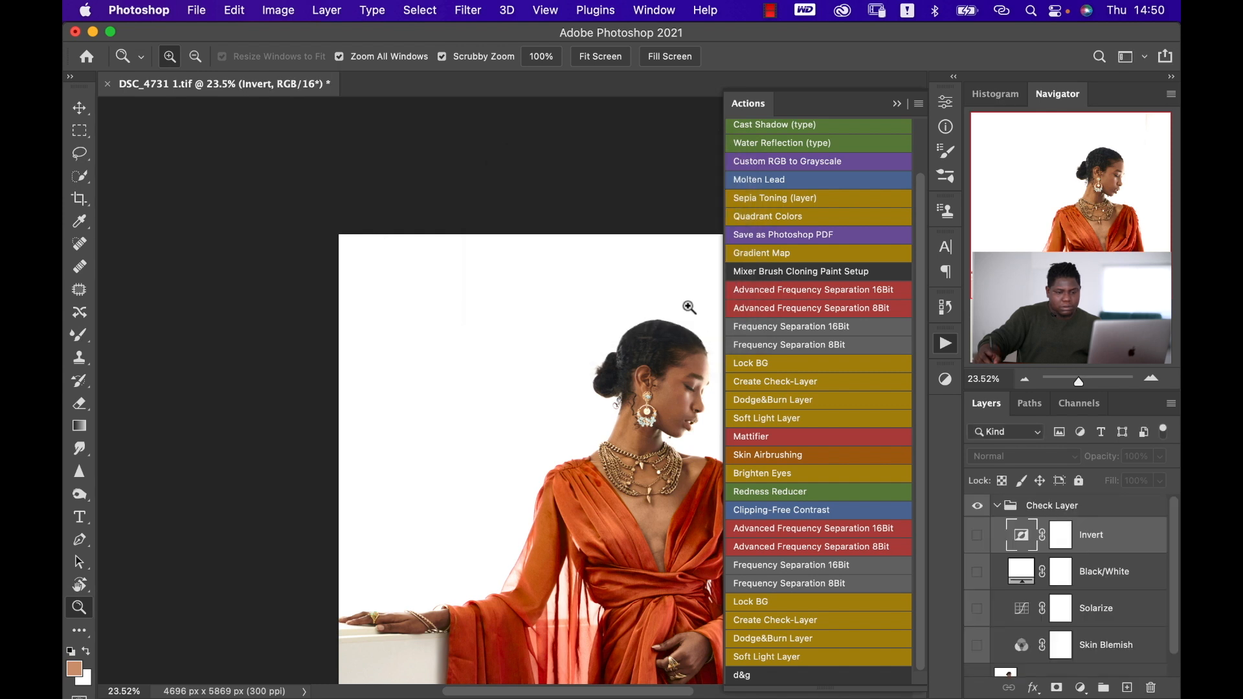
# Turn on the Invert, Black/White and Solarize layers in the Check Layer group, and fit the whole photo in view
pyautogui.click(978, 535)
pyautogui.click(979, 572)
pyautogui.click(978, 609)
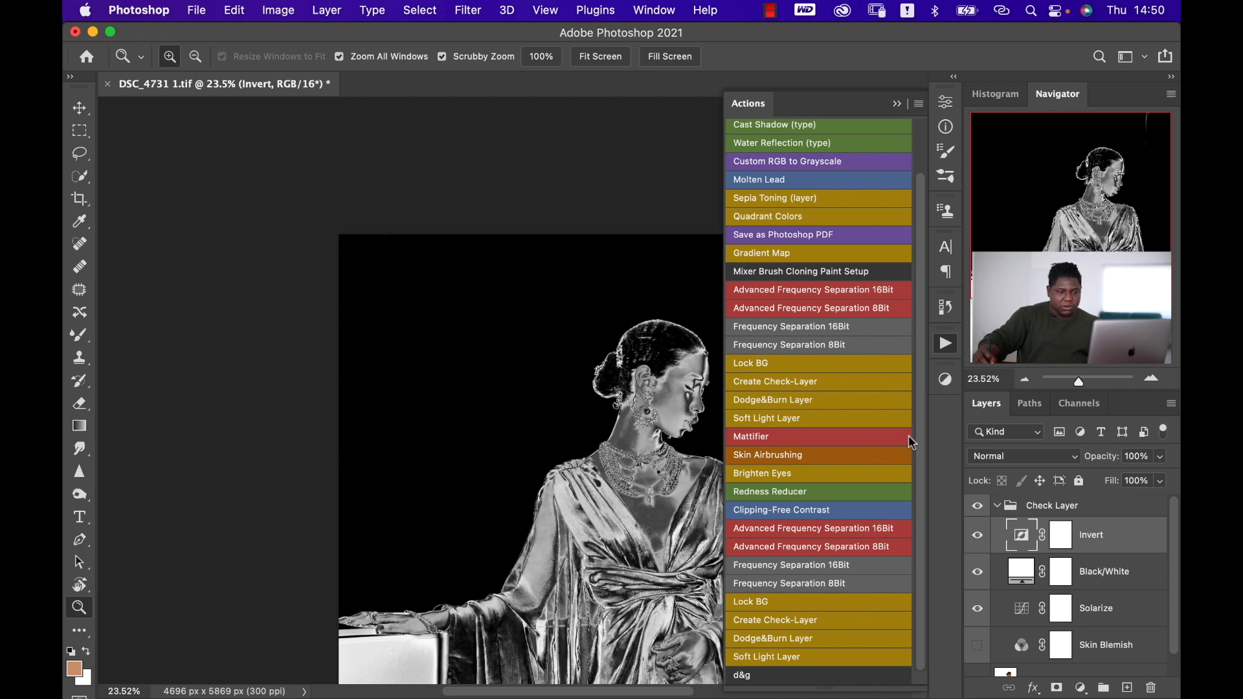
pyautogui.click(897, 104)
pyautogui.press('super+0')
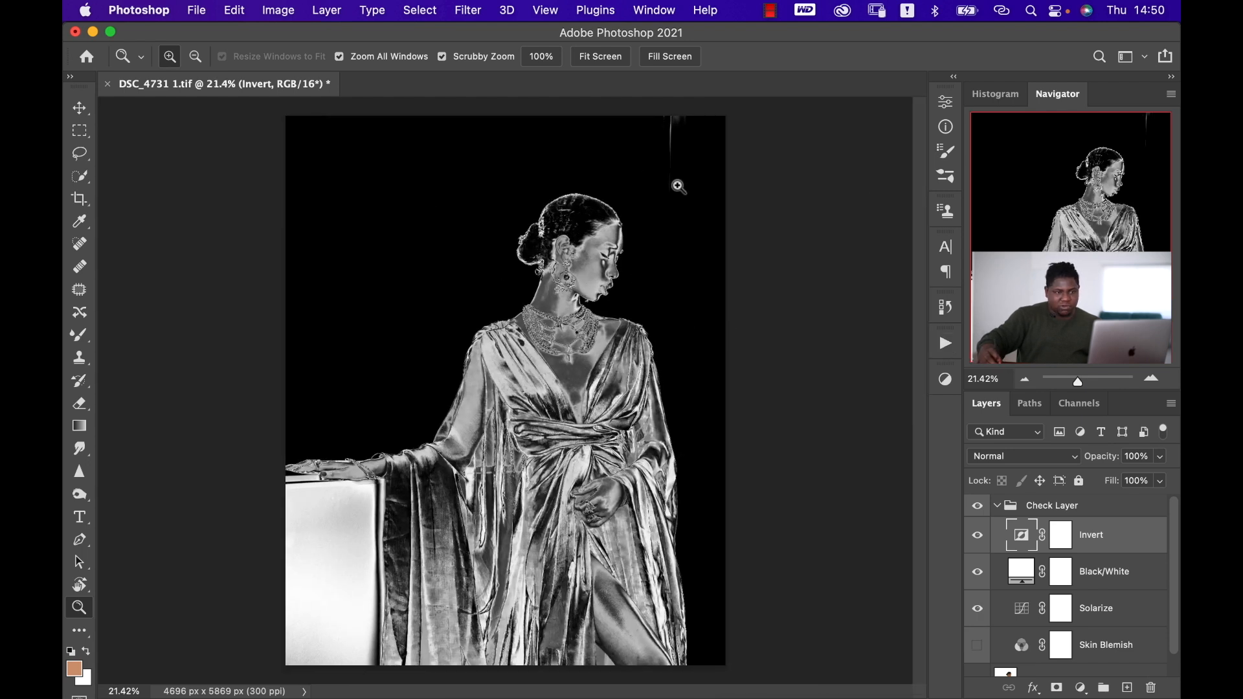
# Duplicate the Background layer and patch the bright streak near the photo's upper-right corner with clean backdrop, then deselect
pyautogui.scroll(-1, 1055, 534)
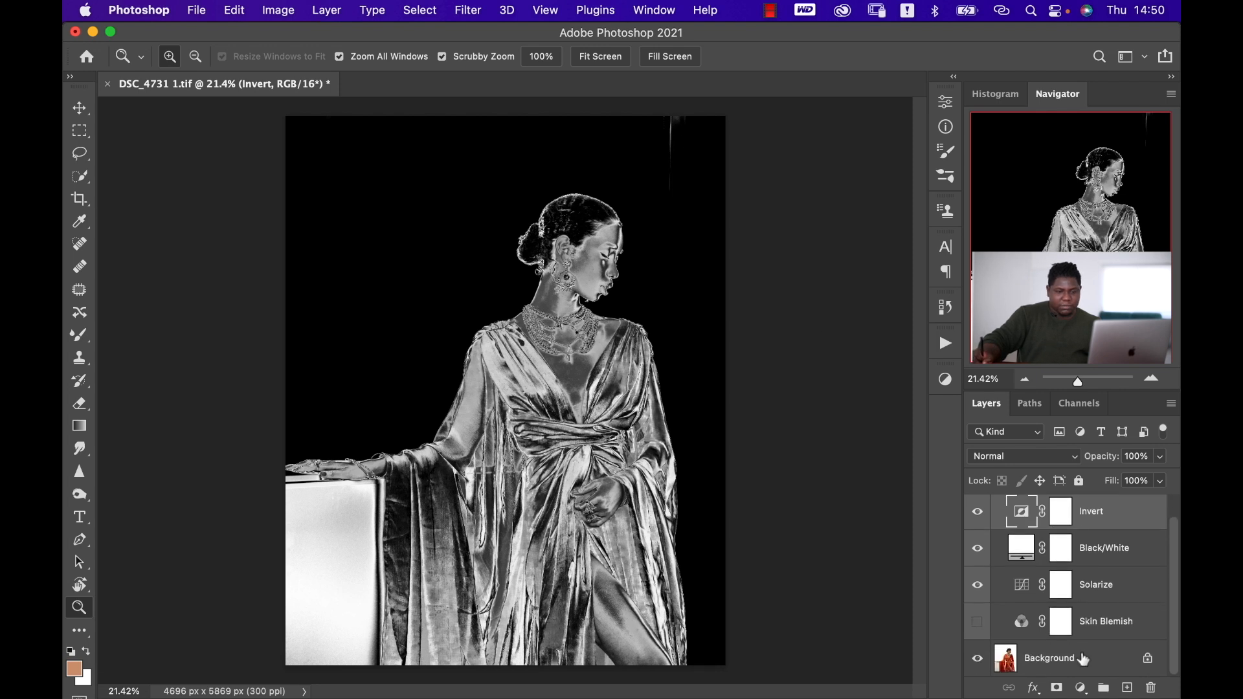
pyautogui.click(1099, 659)
pyautogui.press('super+j')
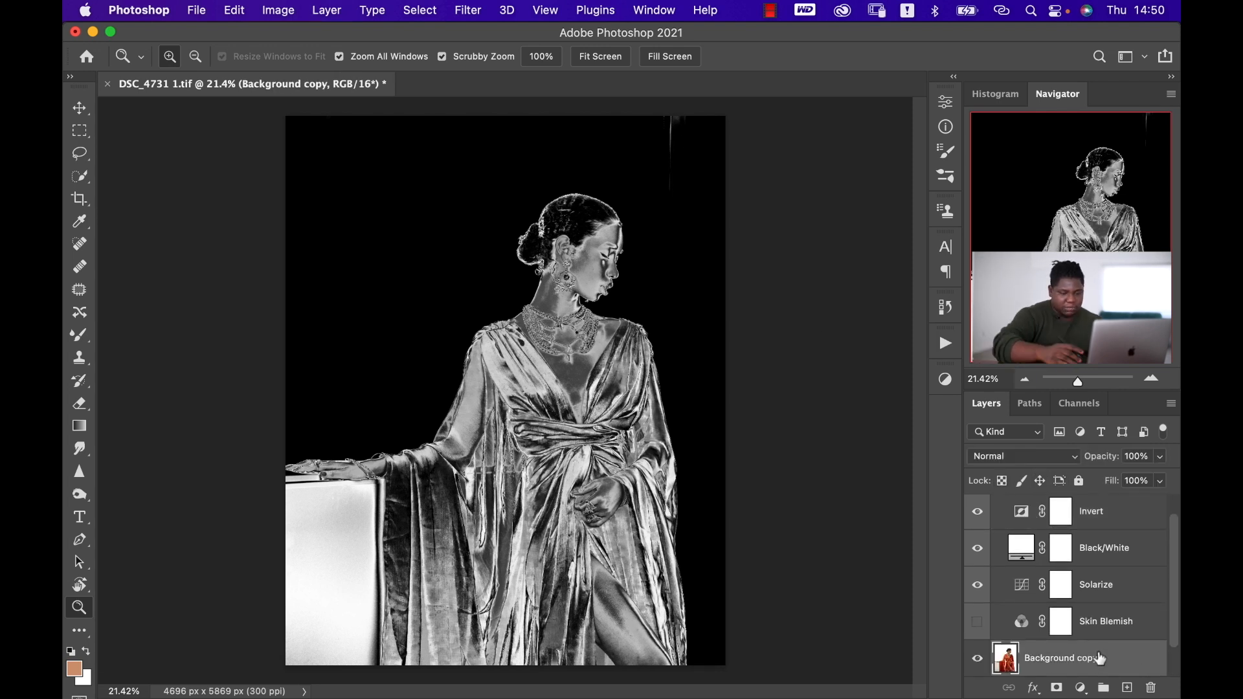
pyautogui.press('j')
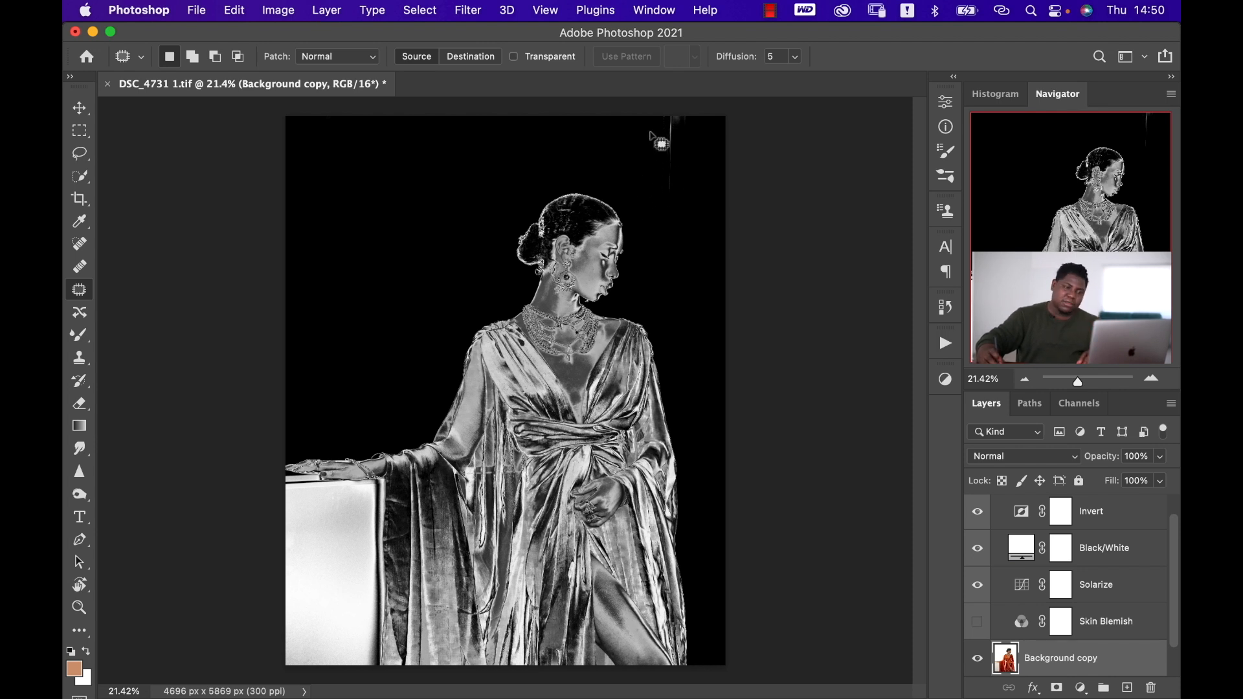
pyautogui.moveTo(652, 127)
pyautogui.mouseDown()
pyautogui.moveTo(653, 170)
pyautogui.moveTo(686, 145)
pyautogui.moveTo(663, 104)
pyautogui.moveTo(645, 105)
pyautogui.moveTo(656, 114)
pyautogui.mouseUp()
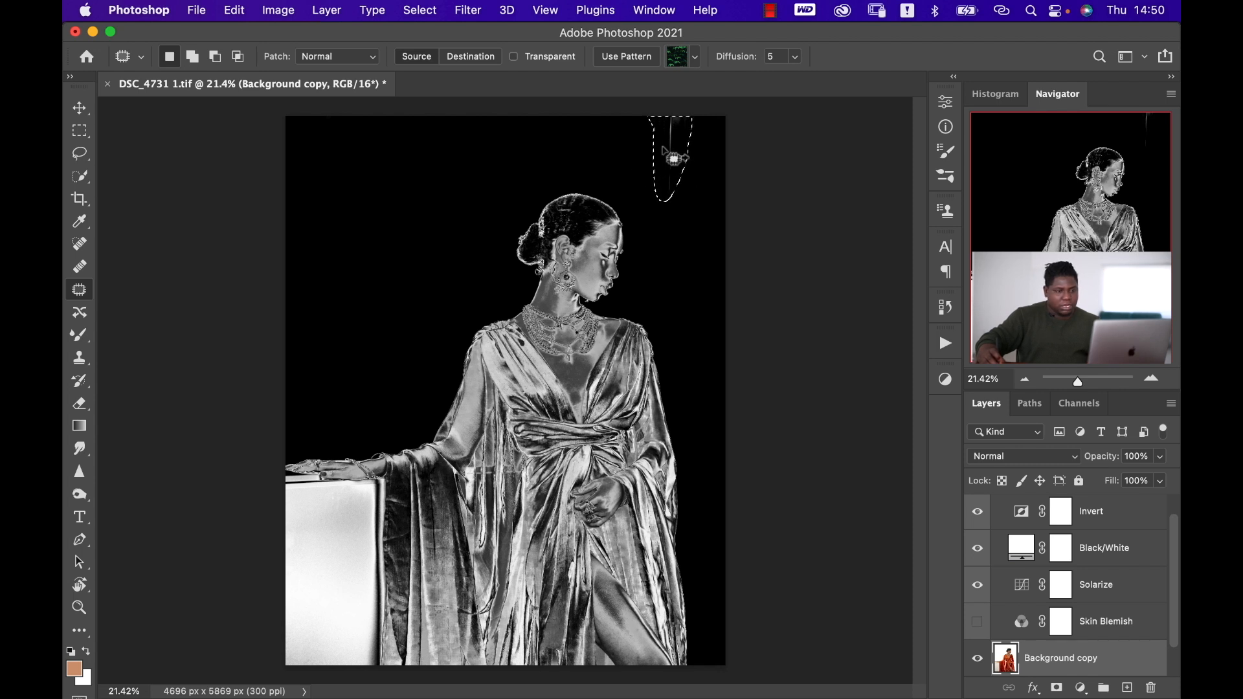
pyautogui.moveTo(664, 148)
pyautogui.mouseDown()
pyautogui.moveTo(469, 157)
pyautogui.moveTo(473, 172)
pyautogui.mouseUp()
pyautogui.hotkey('ctrl', 'd')
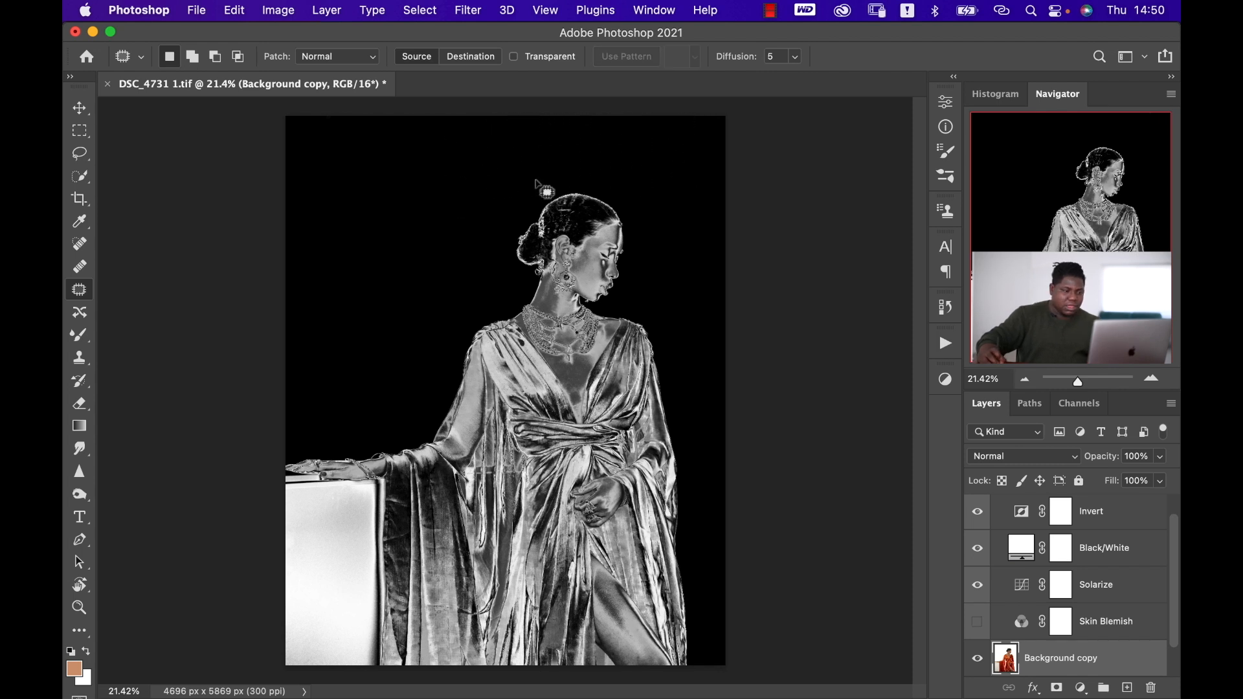
# Delete the Check Layer group and merge the patched Background copy down into the Background layer
pyautogui.scroll(1, 1020, 518)
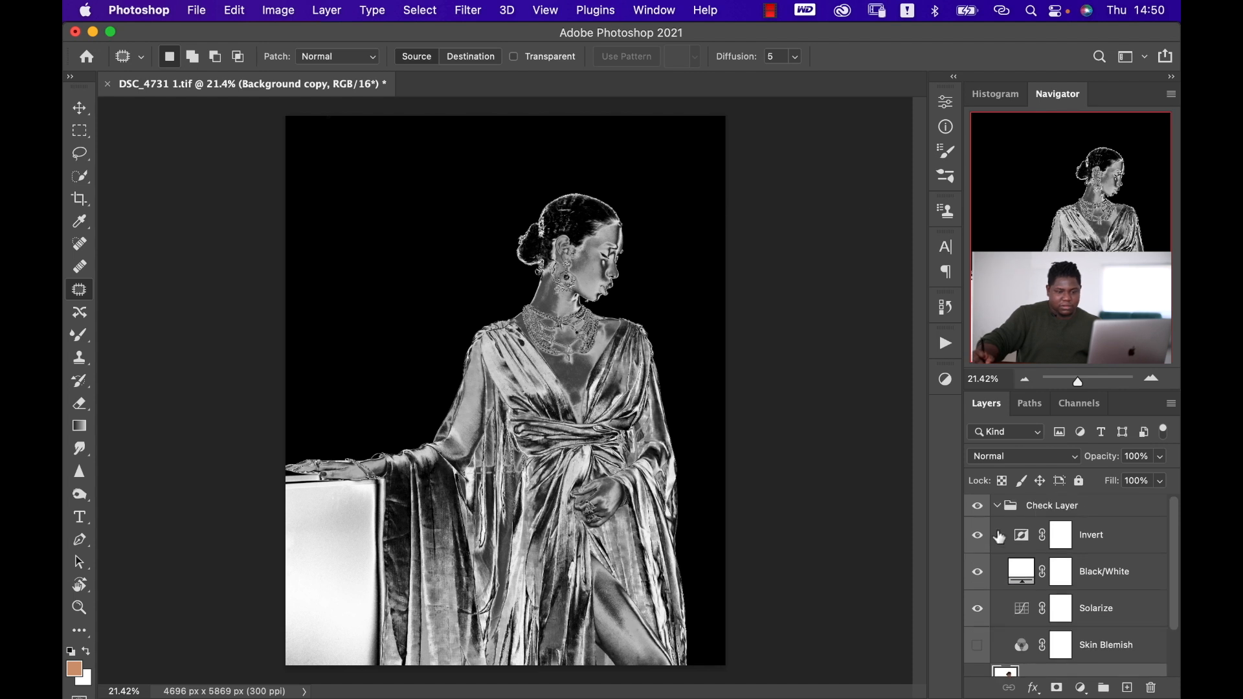
pyautogui.click(1020, 515)
pyautogui.press('BackSpace')
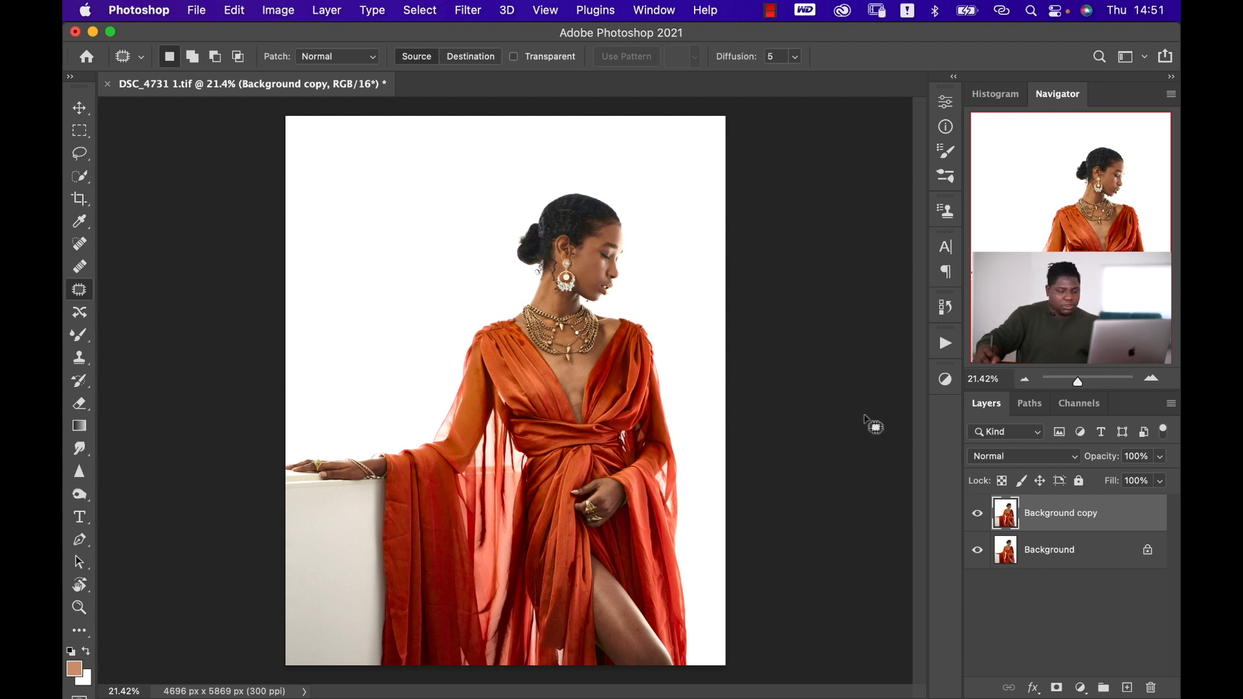
pyautogui.press('super+e')
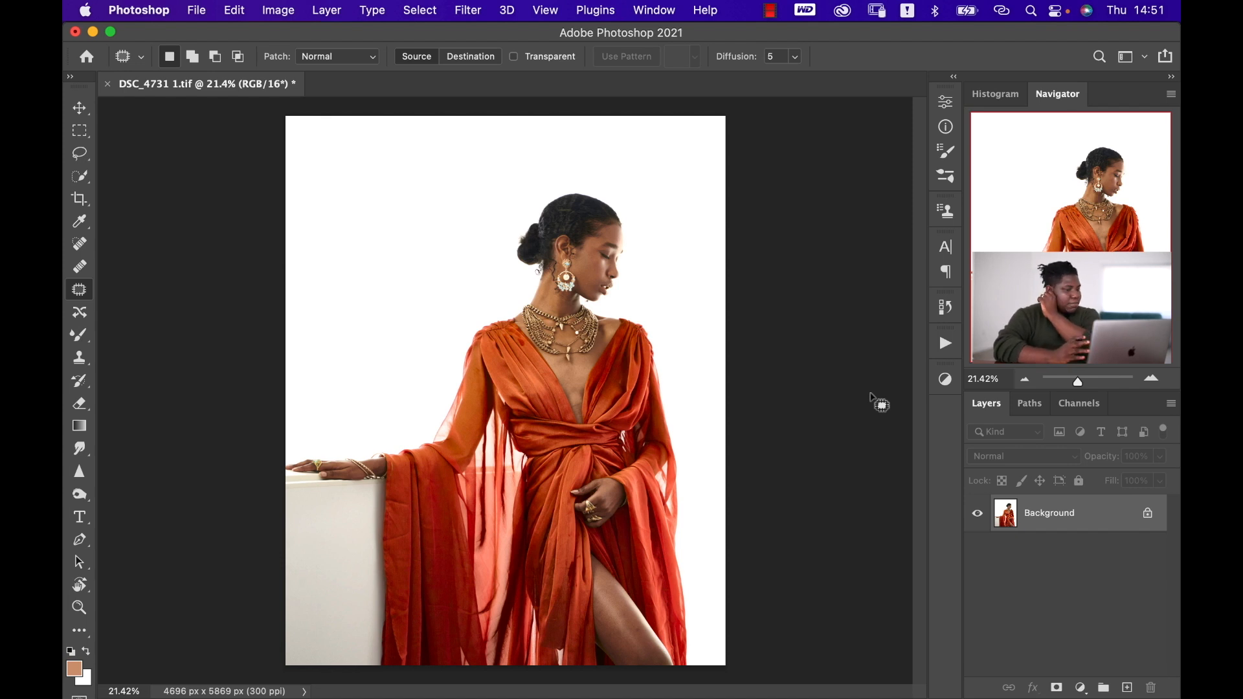
# Run the Advanced Frequency Separation 16Bit action on the photo, accepting a Gaussian Blur radius of 14.0 pixels for the Low Frequency layer
pyautogui.press('z')
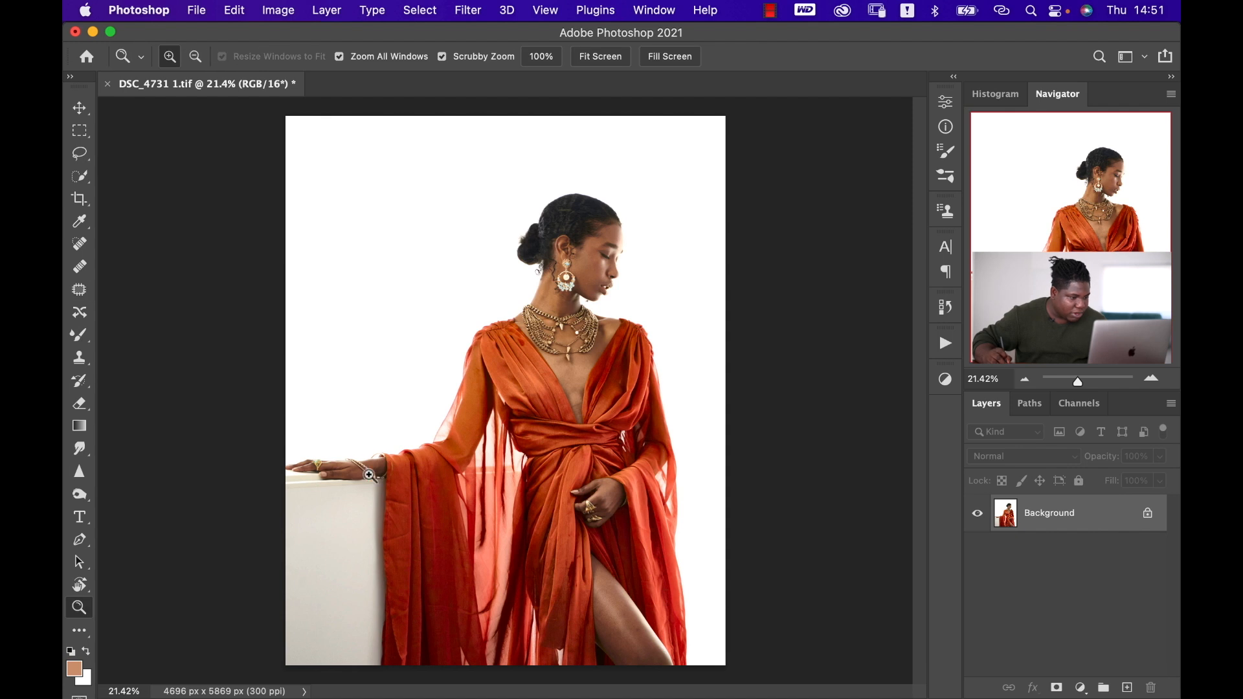
pyautogui.moveTo(367, 475); pyautogui.dragTo(452, 508)
pyautogui.moveTo(522, 576); pyautogui.dragTo(479, 398)
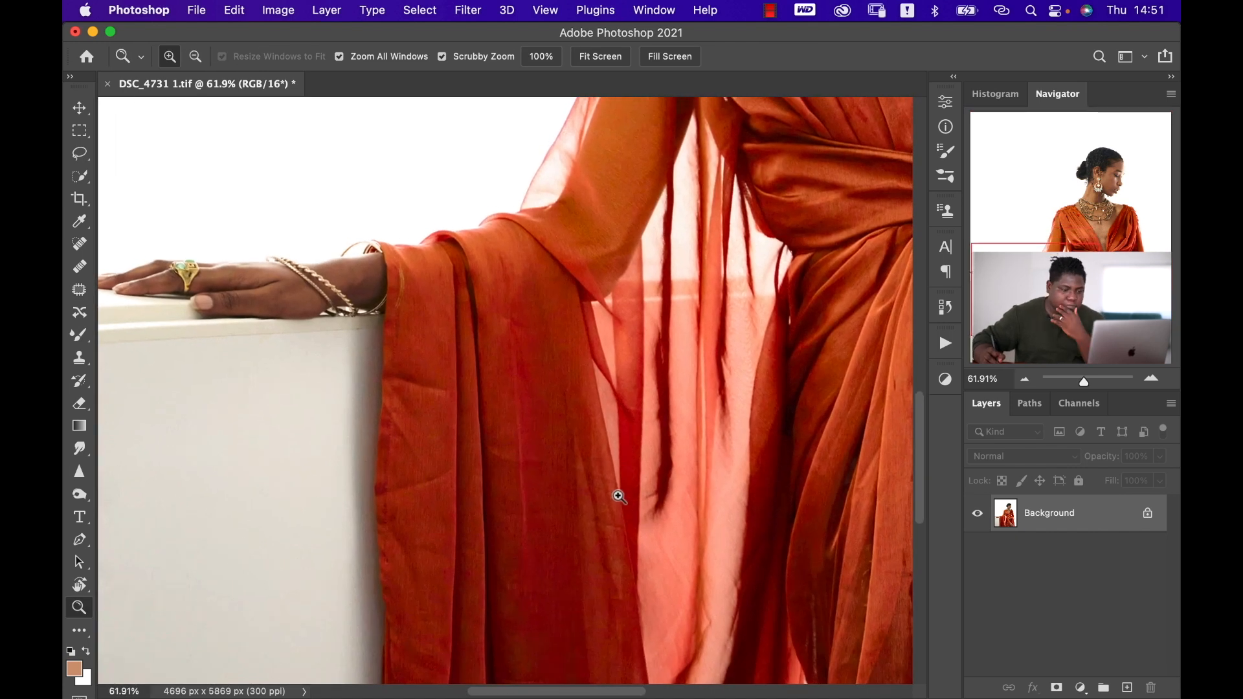
pyautogui.press('super+0')
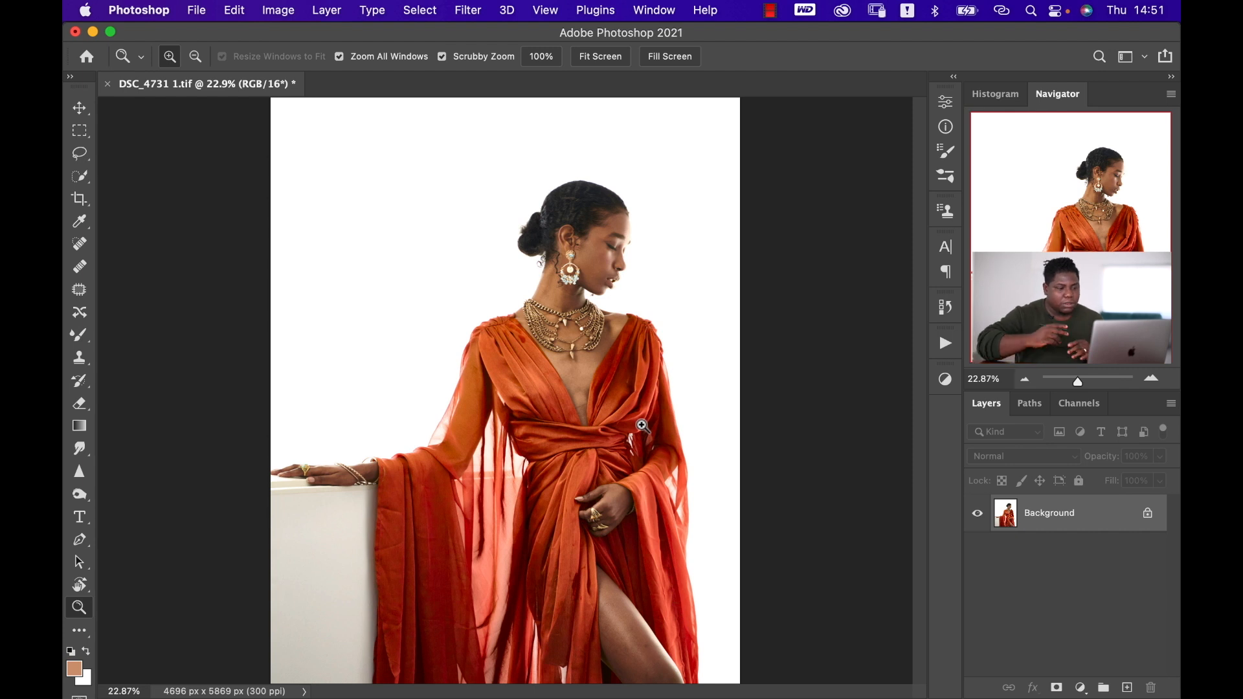
pyautogui.click(946, 345)
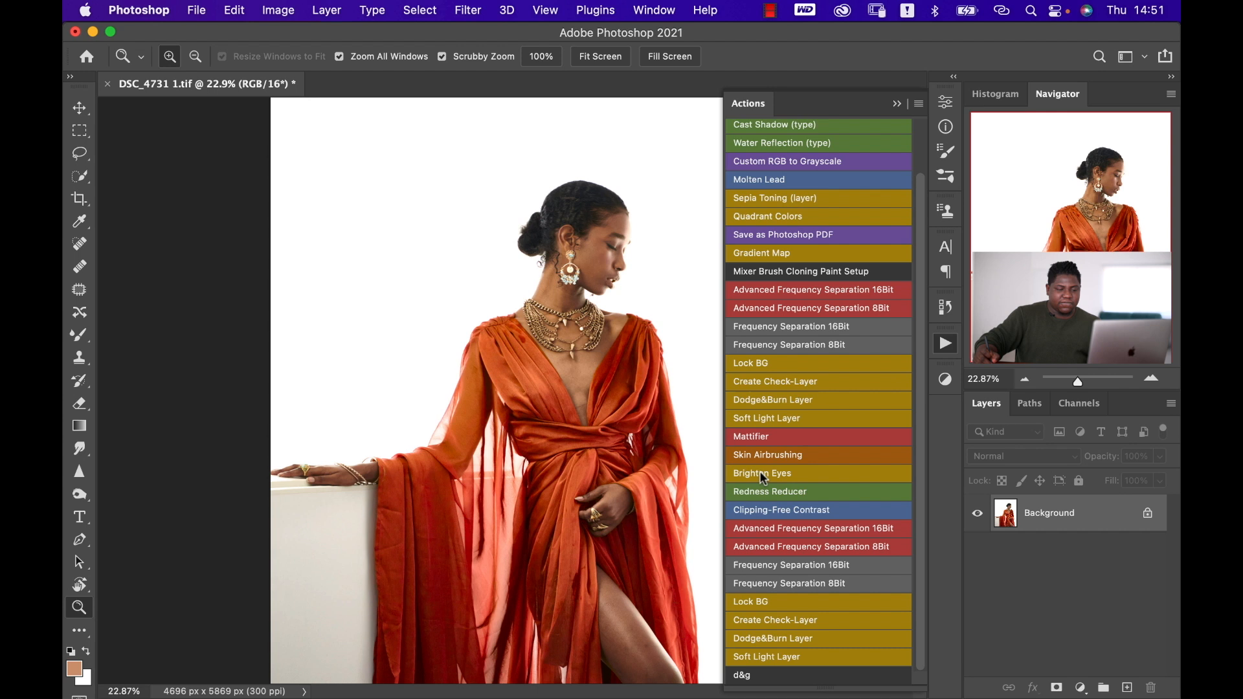
pyautogui.click(826, 531)
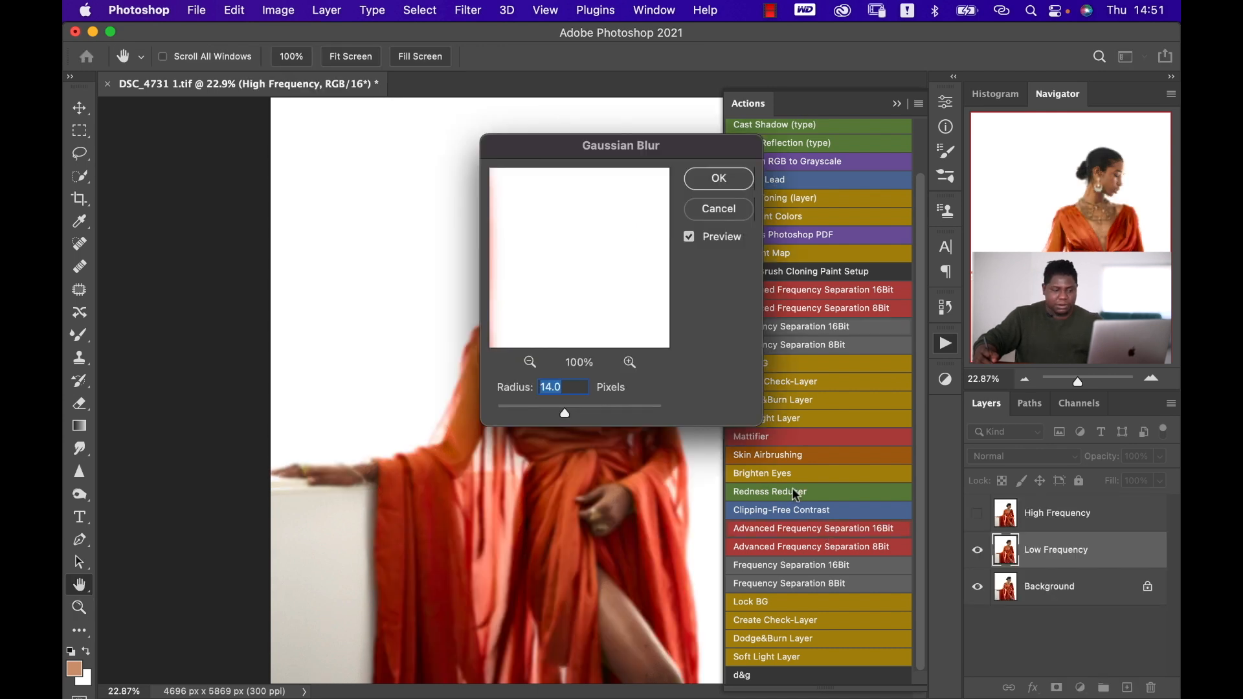
pyautogui.click(719, 178)
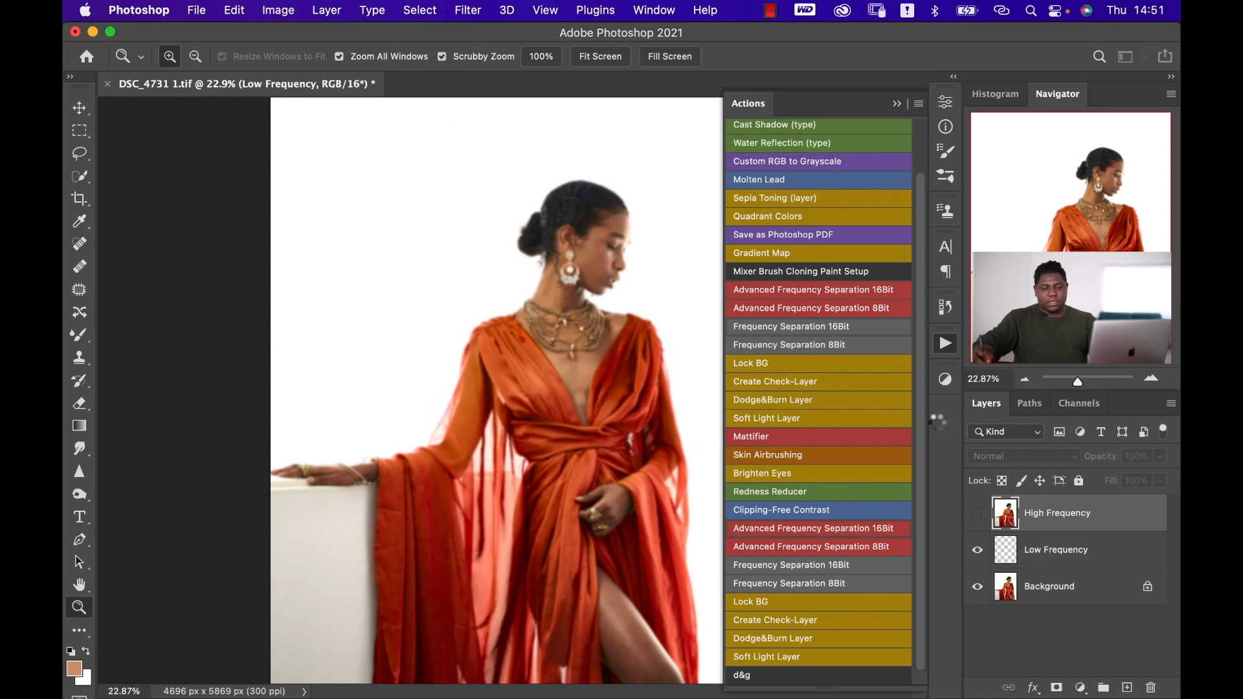
# Turn on the Invert, Black/White and Solarize layers, collapse and hide the Check Layer group, and select the High Frequency Edit layer
pyautogui.moveTo(977, 535); pyautogui.dragTo(978, 609)
pyautogui.click(998, 507)
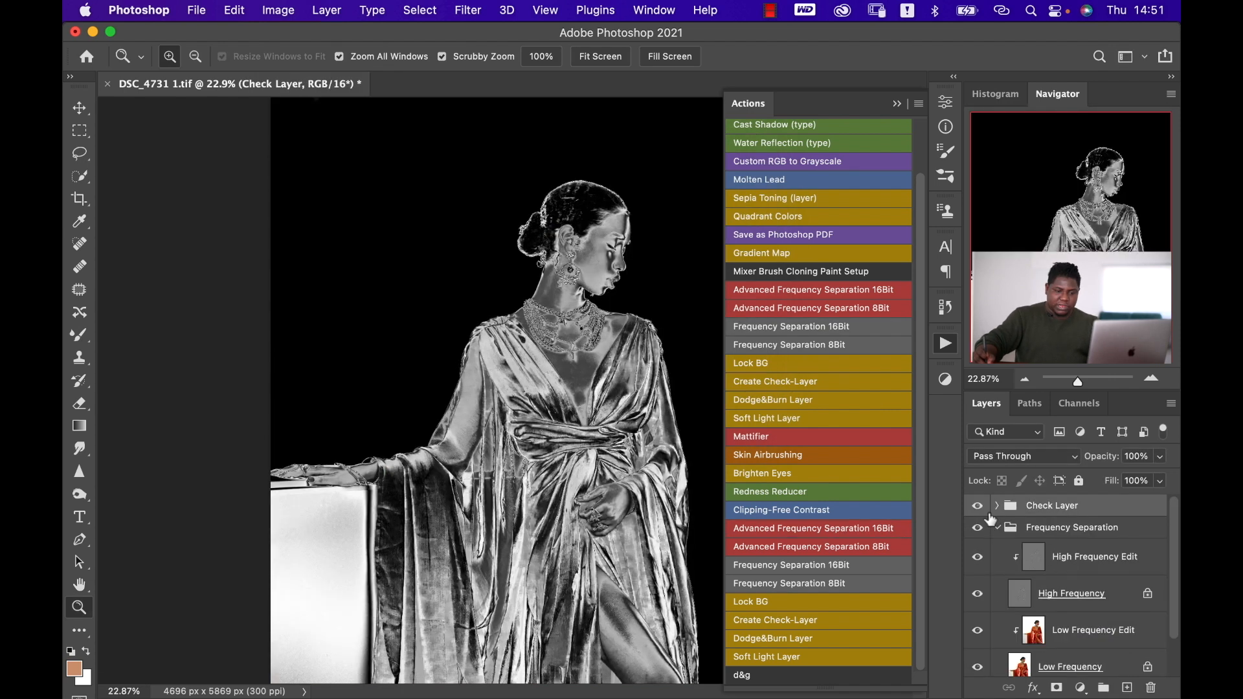
pyautogui.click(1074, 562)
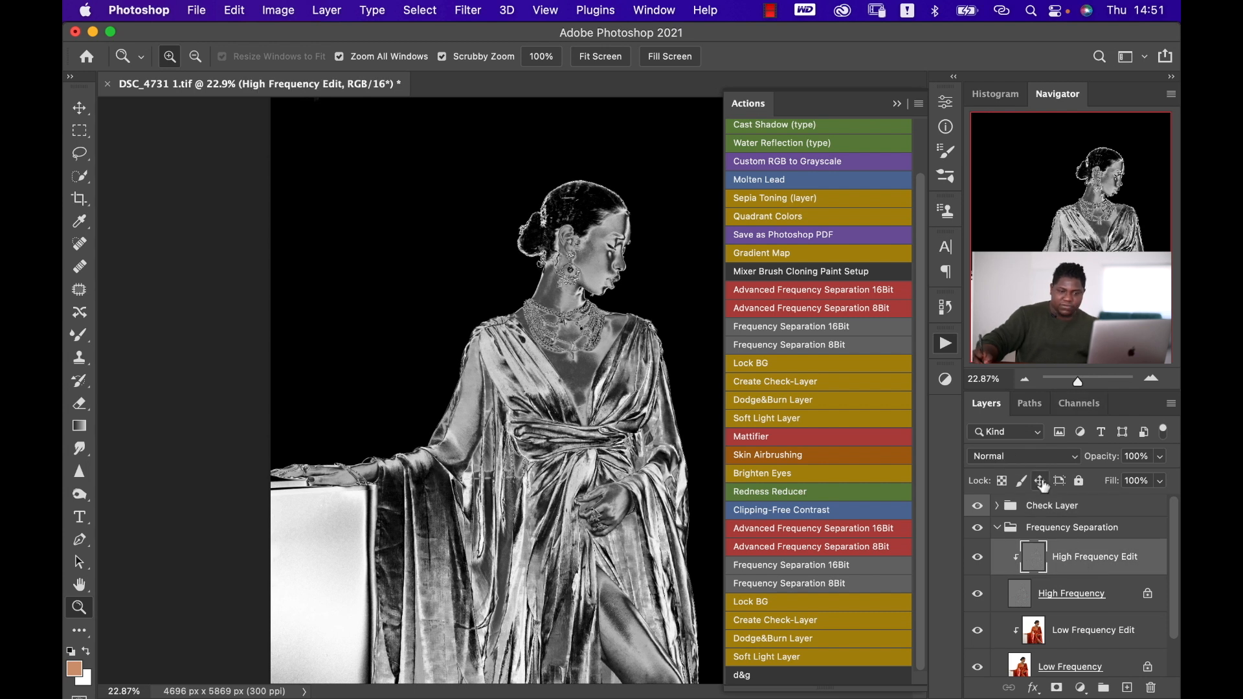
pyautogui.click(978, 506)
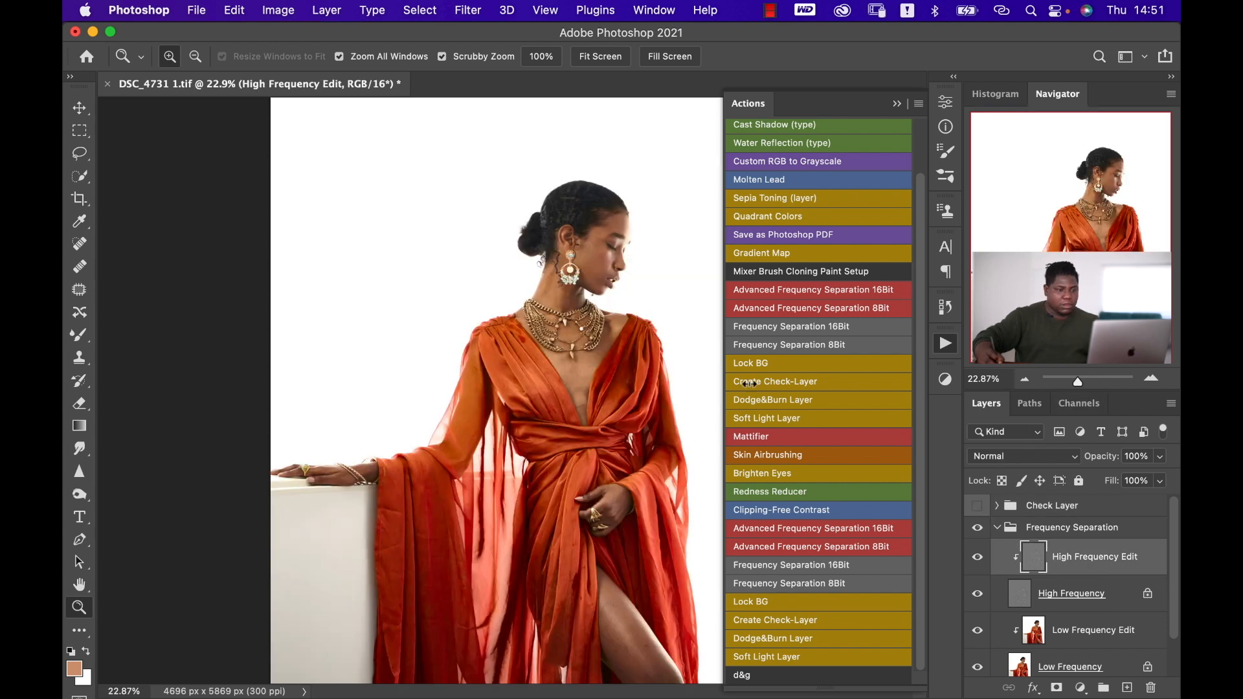
# Clone clean skin texture over the blemishes on the cheek and temple with a 34 px Clone Stamp at 100% opacity
pyautogui.moveTo(618, 252); pyautogui.dragTo(706, 247)
pyautogui.moveTo(566, 272); pyautogui.dragTo(631, 363)
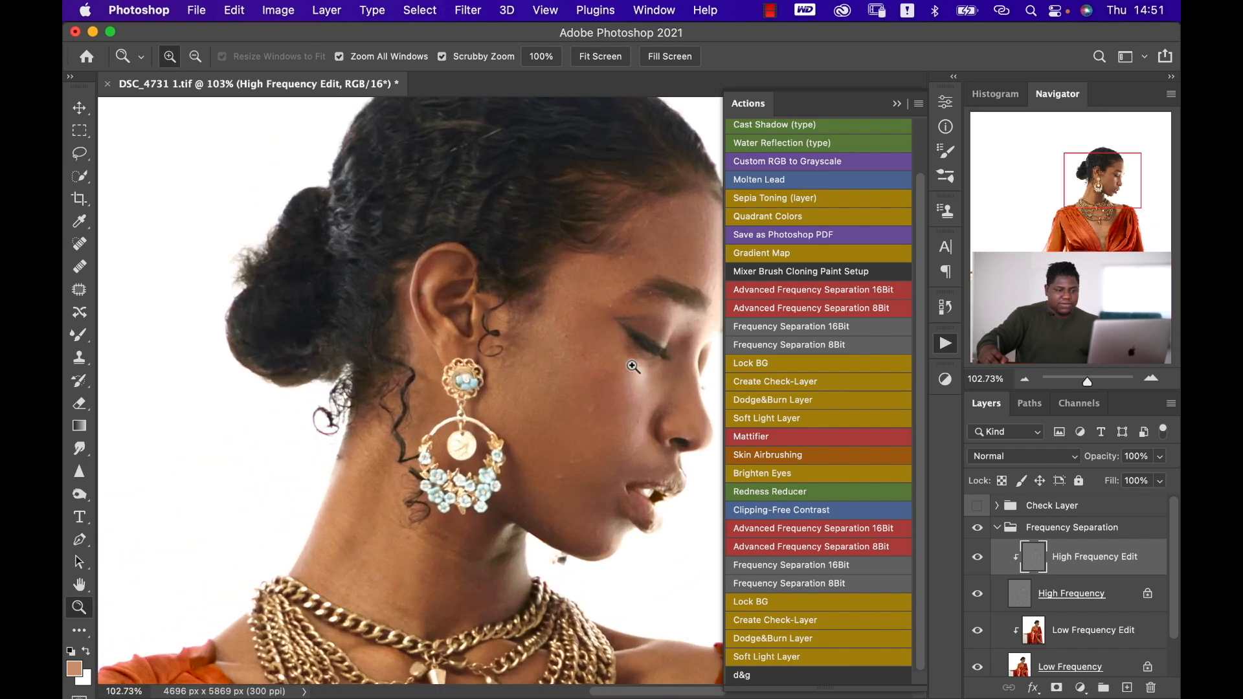
pyautogui.click(897, 104)
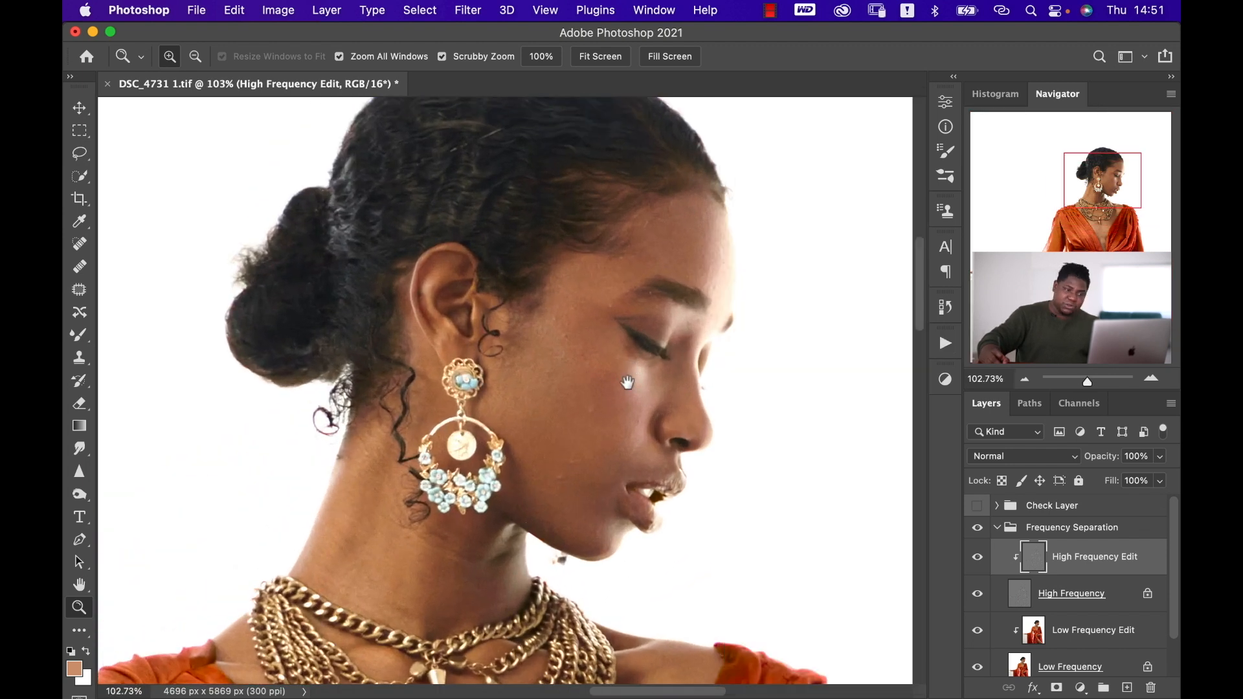
pyautogui.scroll(2, 615, 343)
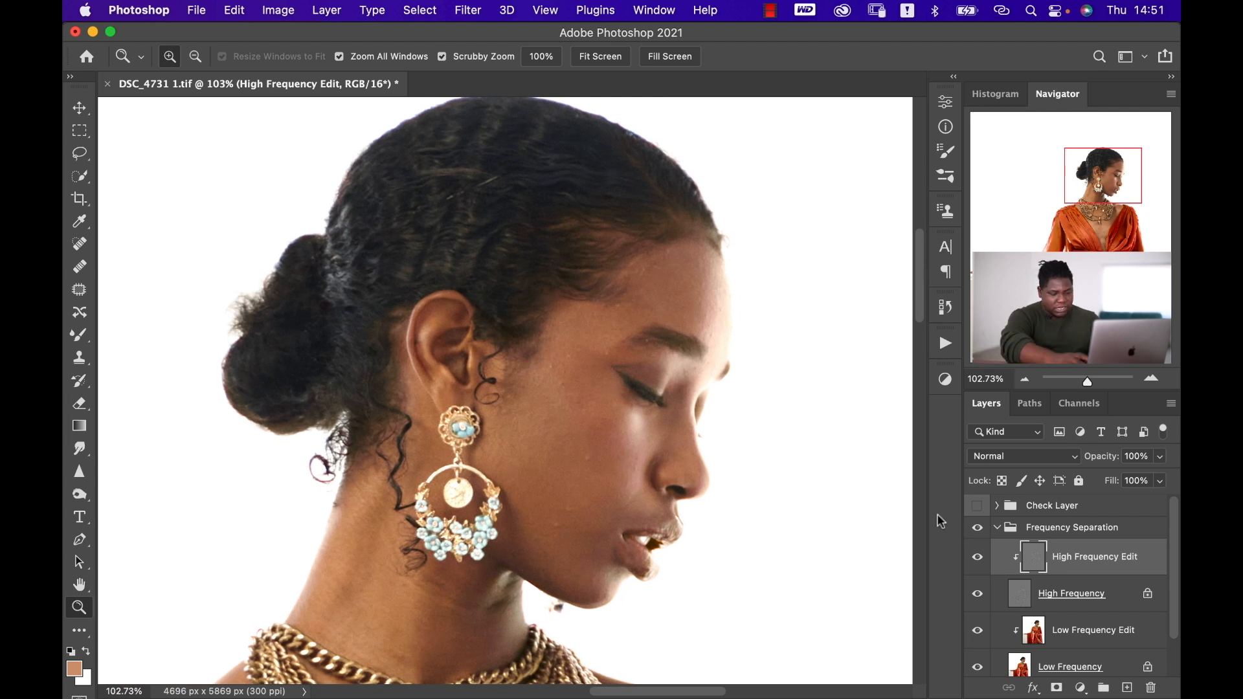
pyautogui.press('s')
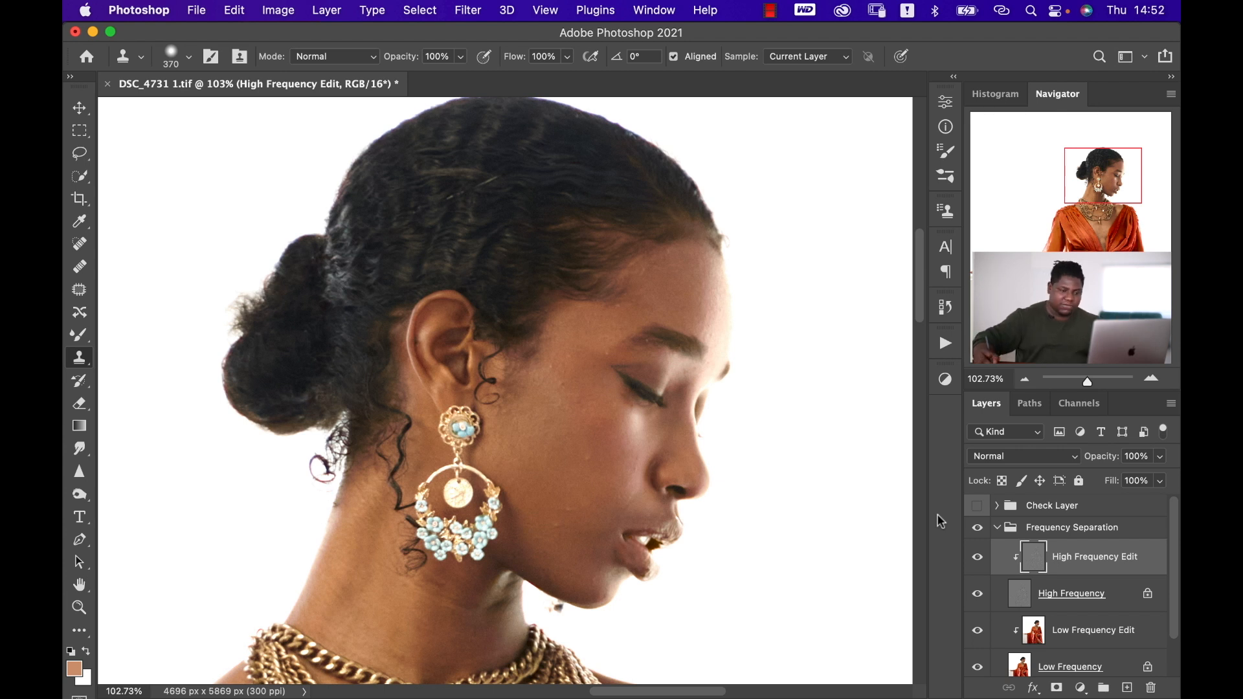
pyautogui.moveTo(558, 405); pyautogui.dragTo(429, 414)
pyautogui.moveTo(528, 436)
pyautogui.mouseDown()
pyautogui.moveTo(512, 436)
pyautogui.moveTo(580, 439)
pyautogui.moveTo(562, 388)
pyautogui.mouseUp()
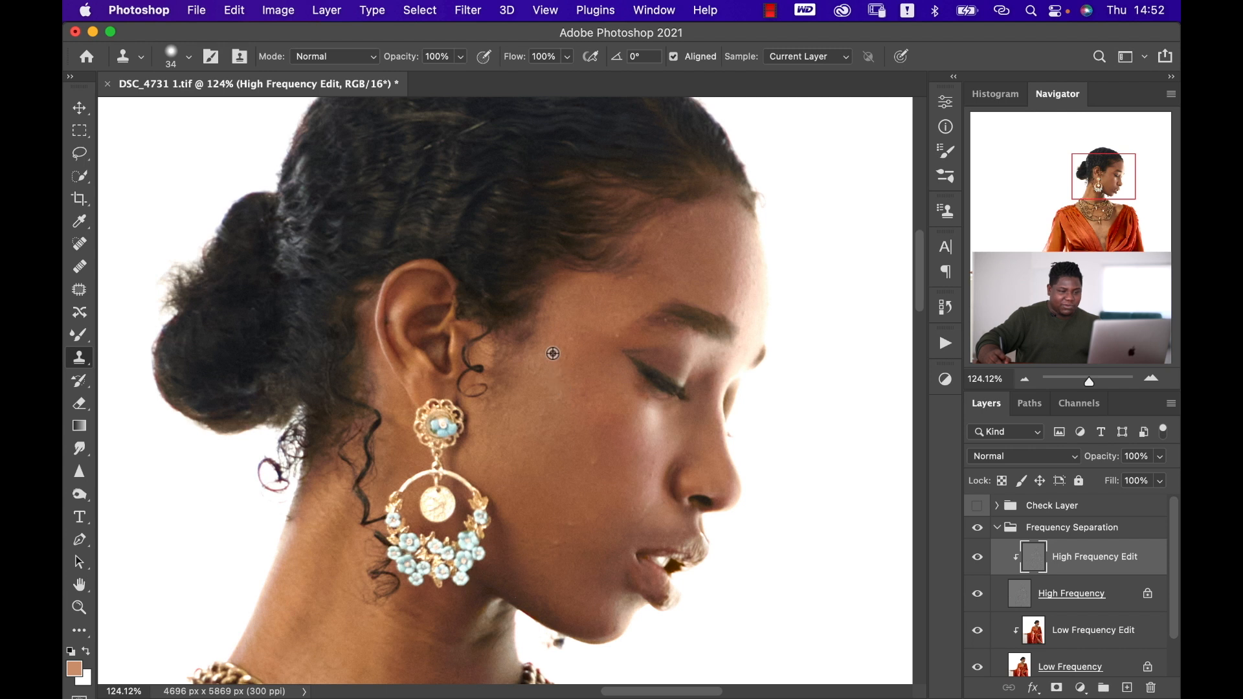
pyautogui.keyDown('alt'); pyautogui.click(558, 362); pyautogui.keyUp('alt')
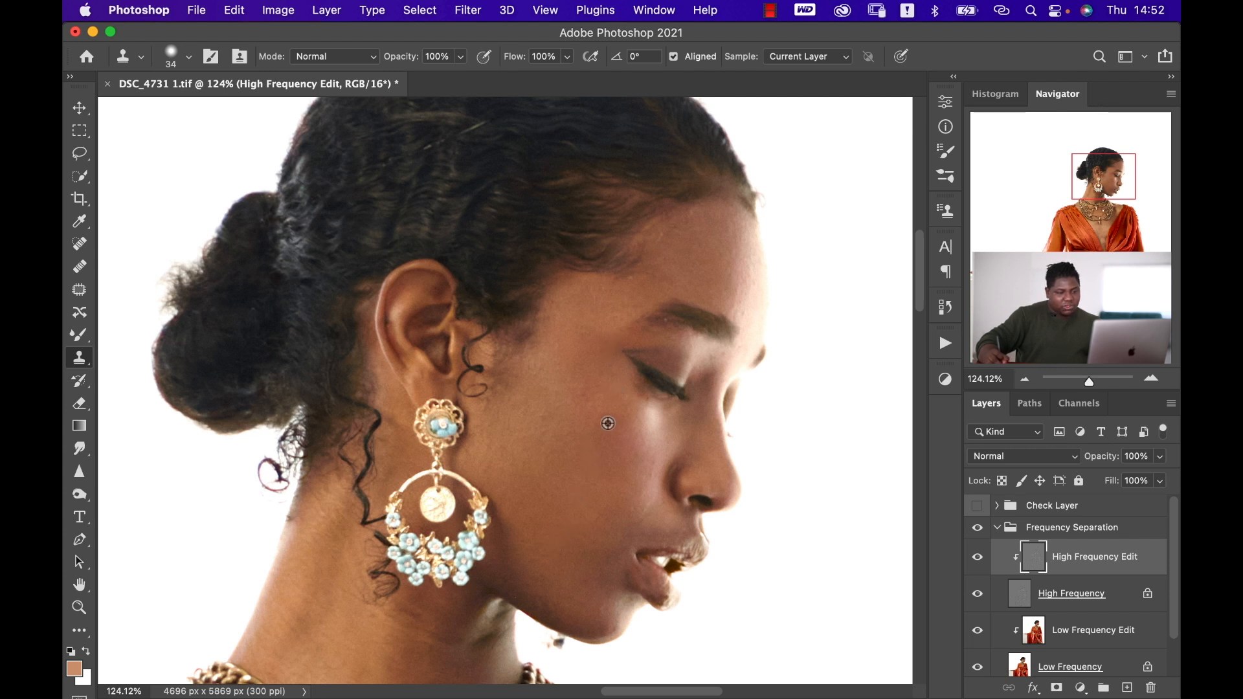
pyautogui.moveTo(637, 294); pyautogui.dragTo(635, 291)
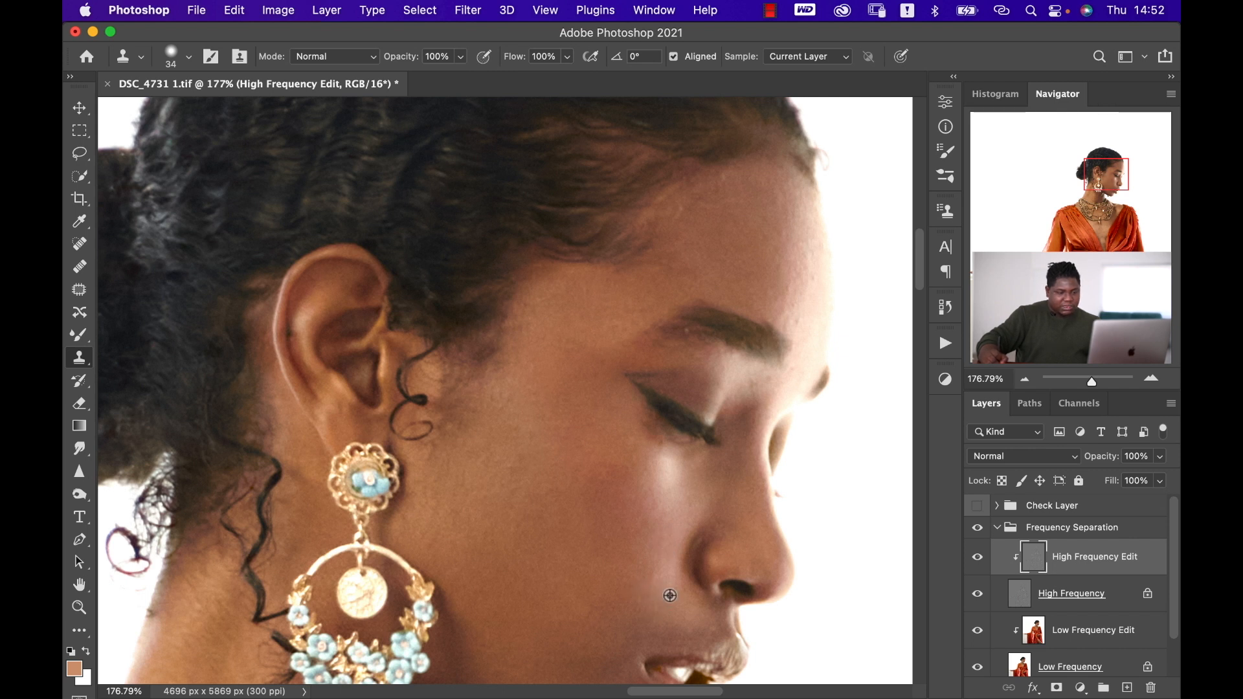
# Retouch the skin texture around the forehead and under the eye with the Clone Stamp at 30% opacity, enlarging the brush to 48 px
pyautogui.scroll(3, 615, 494)
pyautogui.hscroll(3, 615, 494)
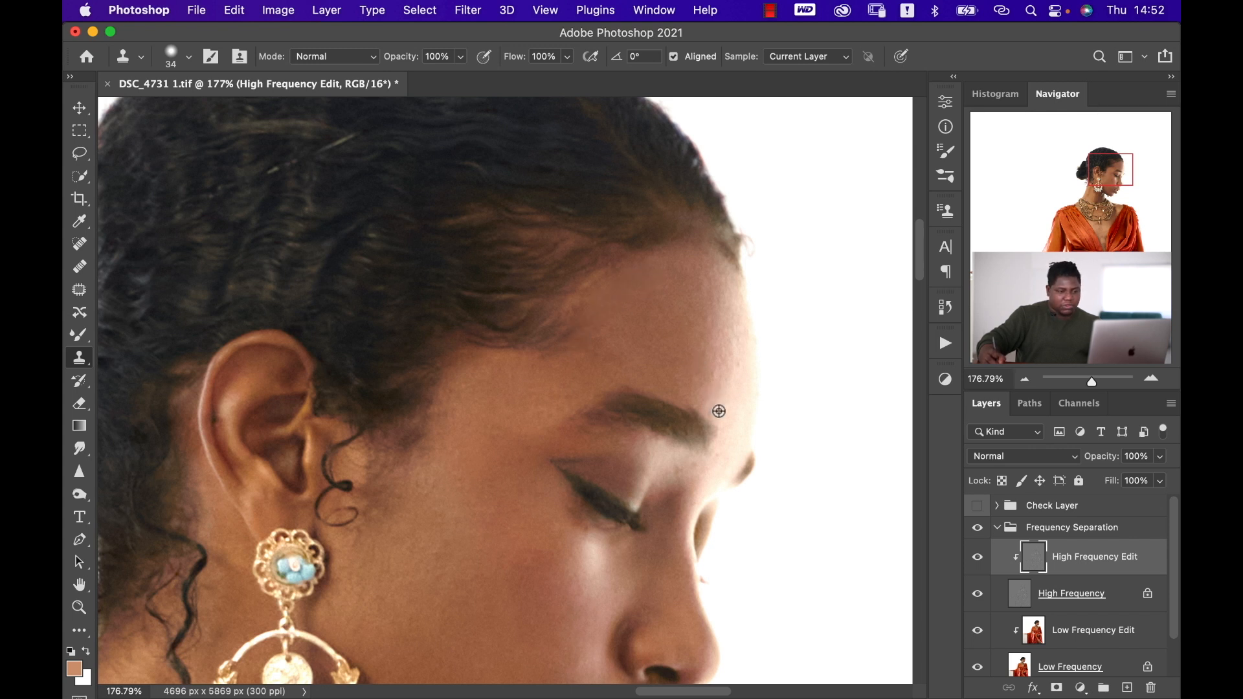
pyautogui.moveTo(713, 421); pyautogui.dragTo(632, 304)
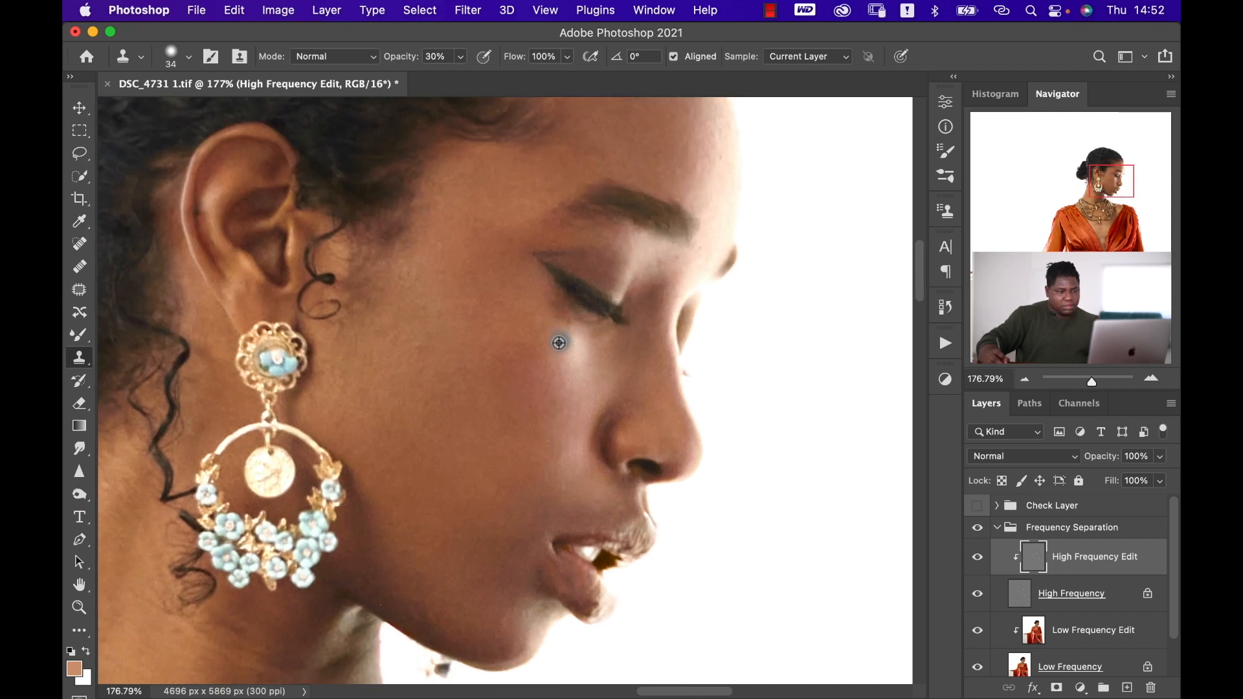
pyautogui.moveTo(547, 340); pyautogui.dragTo(570, 320)
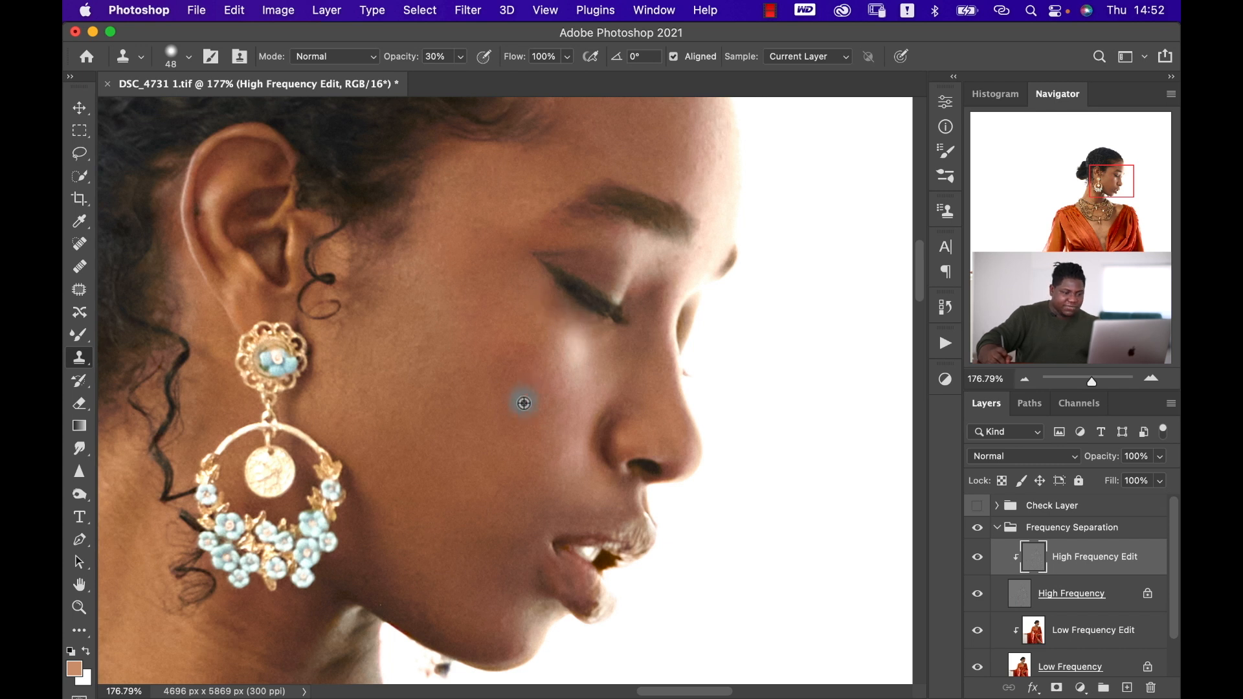
# Clone clean skin texture over the marks on the exposed leg with a 74 px Clone Stamp at 100% opacity
pyautogui.scroll(-5, 454, 557)
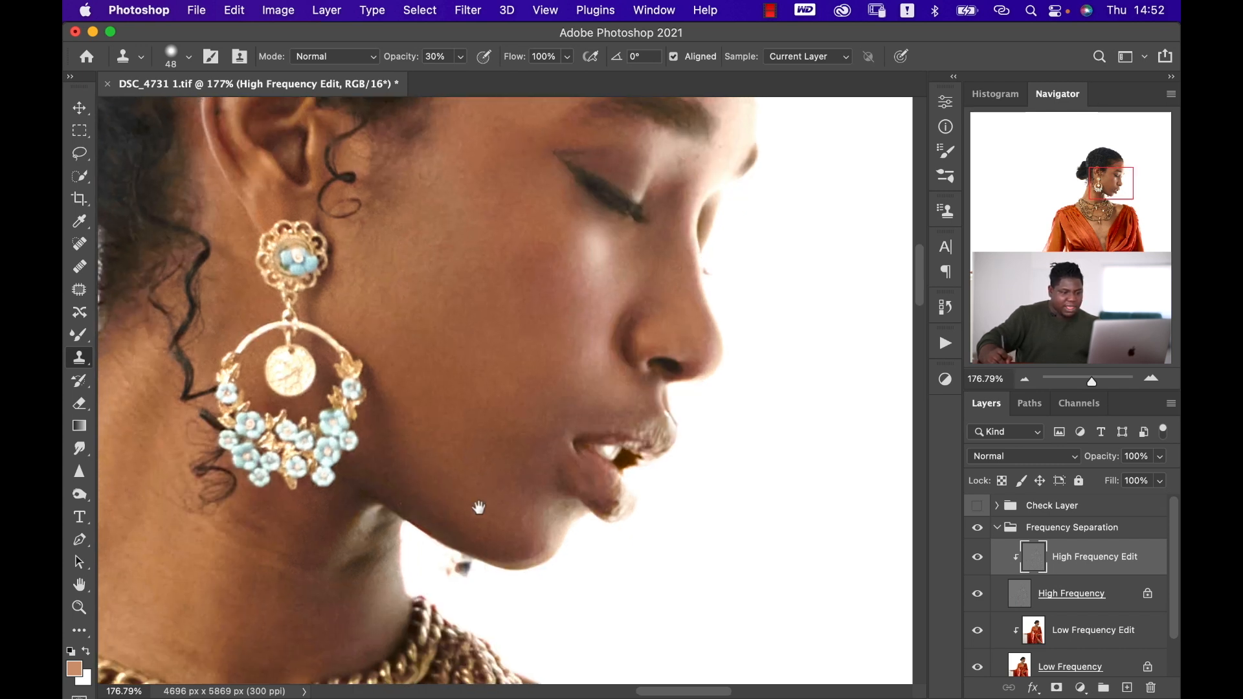
pyautogui.press('z')
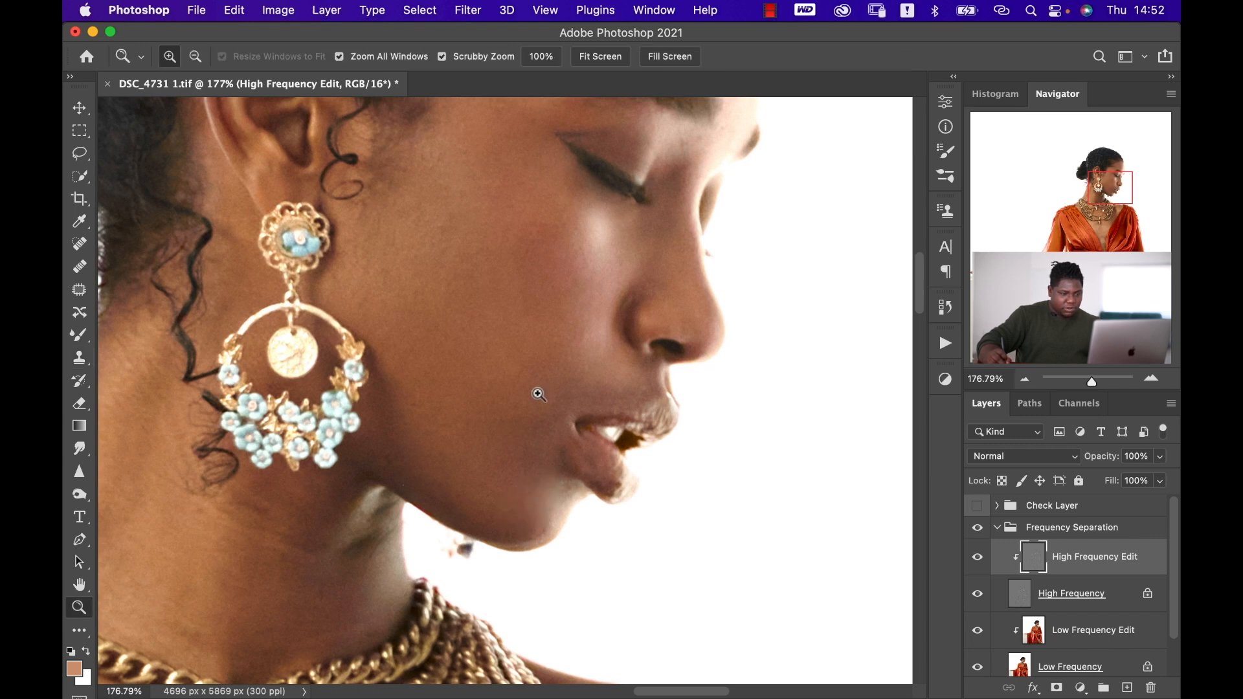
pyautogui.moveTo(535, 391)
pyautogui.mouseDown()
pyautogui.moveTo(464, 419)
pyautogui.moveTo(403, 494)
pyautogui.moveTo(406, 477)
pyautogui.moveTo(422, 476)
pyautogui.mouseUp()
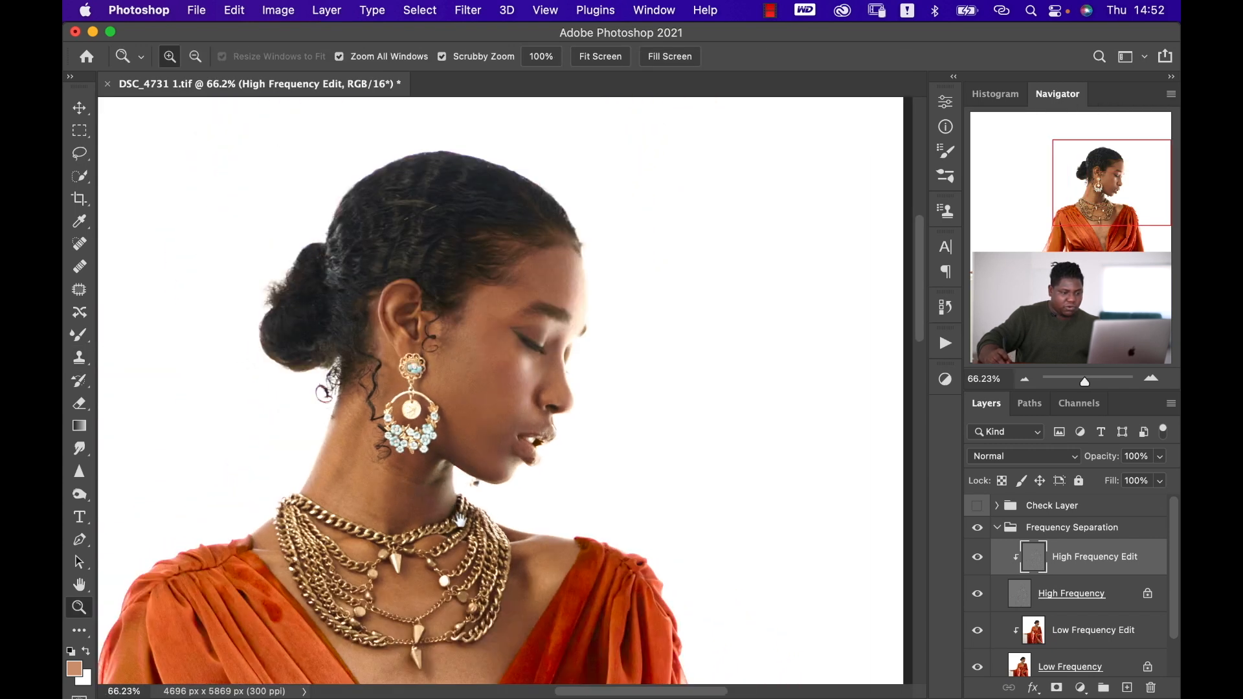
pyautogui.moveTo(460, 520); pyautogui.dragTo(519, 207)
pyautogui.moveTo(694, 461); pyautogui.dragTo(721, 467)
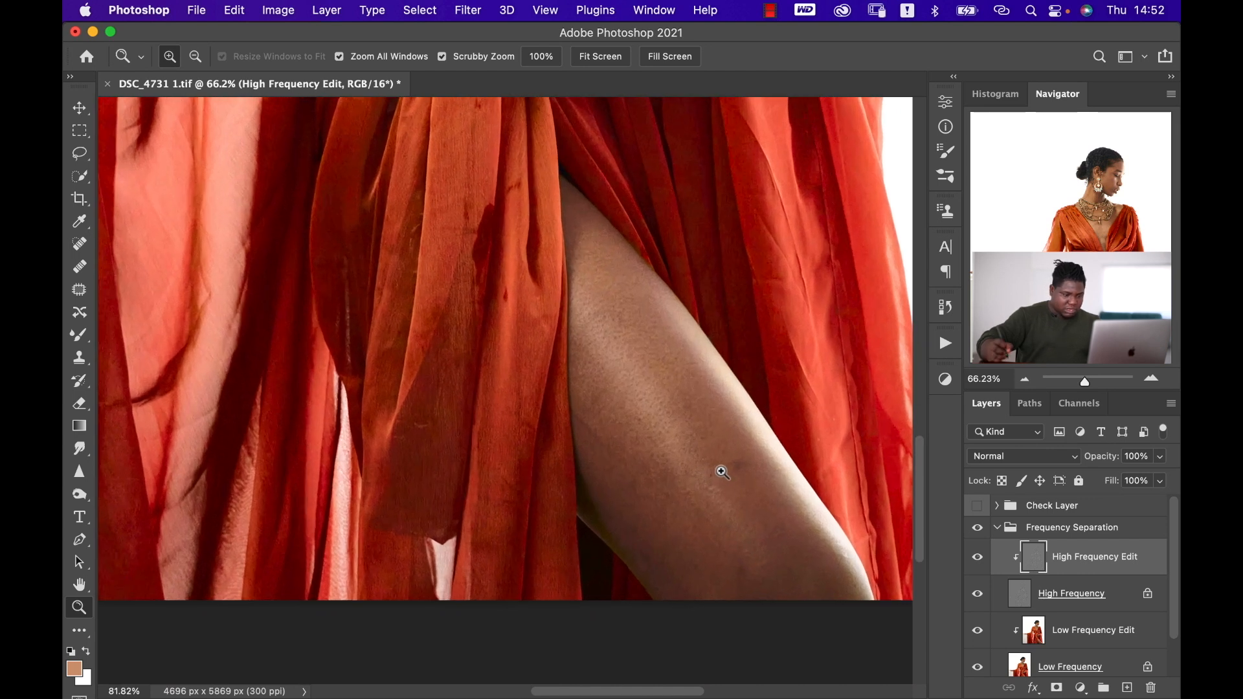
pyautogui.press('s')
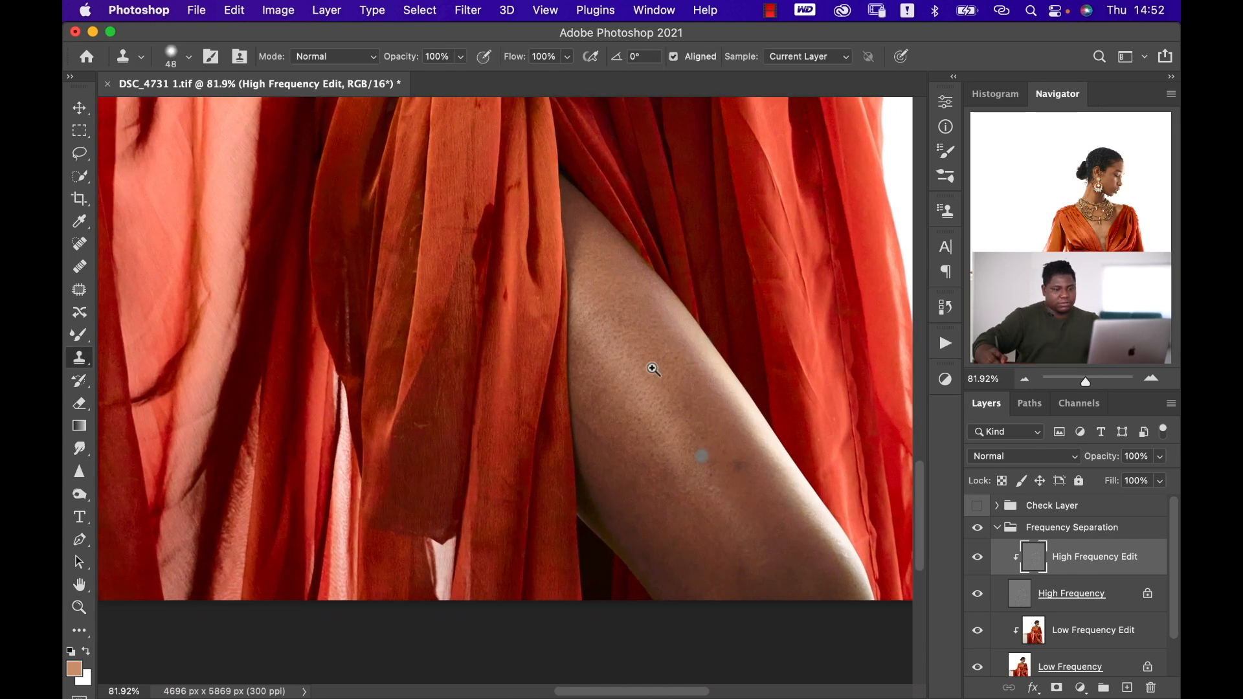
pyautogui.moveTo(673, 479)
pyautogui.mouseDown()
pyautogui.moveTo(691, 479)
pyautogui.moveTo(654, 458)
pyautogui.moveTo(666, 486)
pyautogui.moveTo(647, 437)
pyautogui.mouseUp()
pyautogui.keyDown('alt'); pyautogui.click(672, 417); pyautogui.keyUp('alt')
pyautogui.keyDown('alt'); pyautogui.click(669, 477); pyautogui.keyUp('alt')
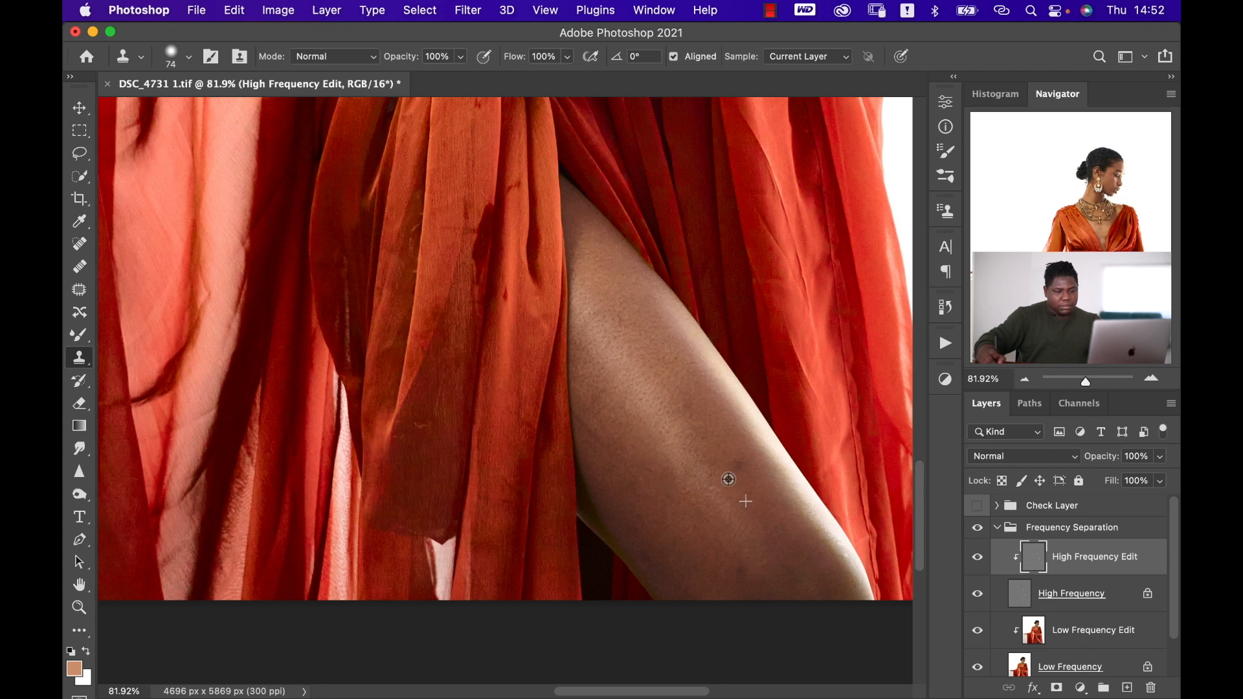
pyautogui.keyDown('alt'); pyautogui.click(755, 533); pyautogui.keyUp('alt')
pyautogui.moveTo(739, 549); pyautogui.dragTo(744, 577)
pyautogui.moveTo(676, 272); pyautogui.dragTo(669, 448)
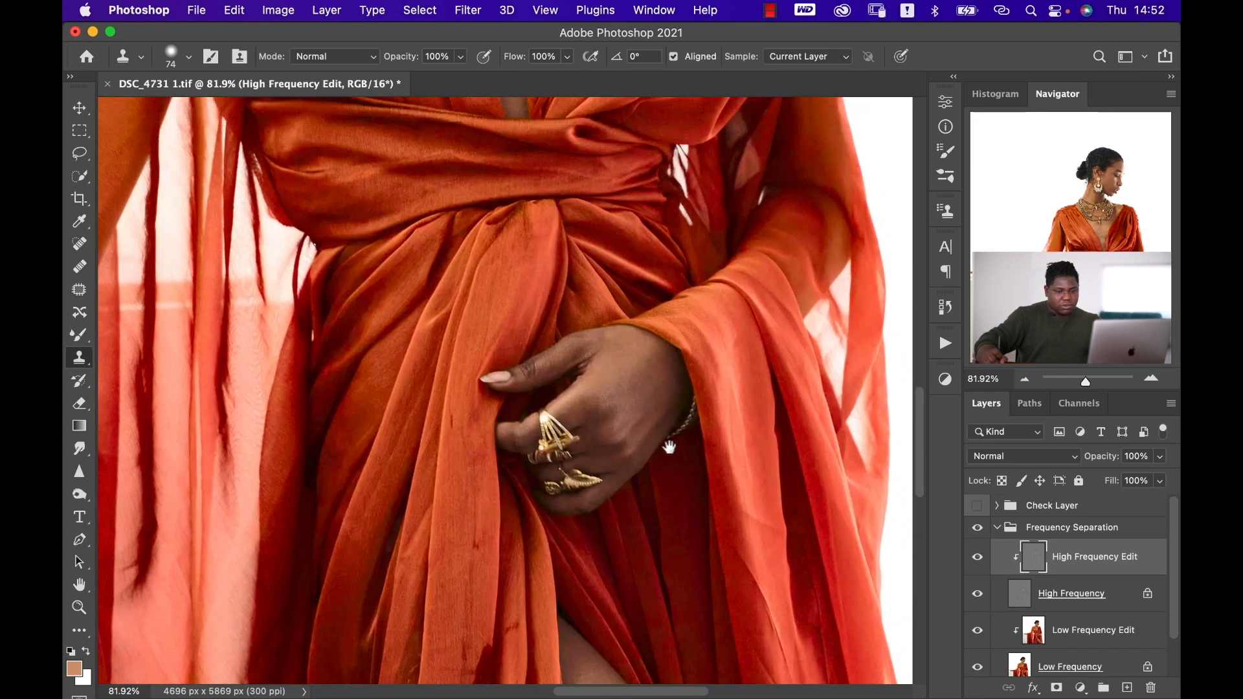
pyautogui.scroll(20, 669, 447)
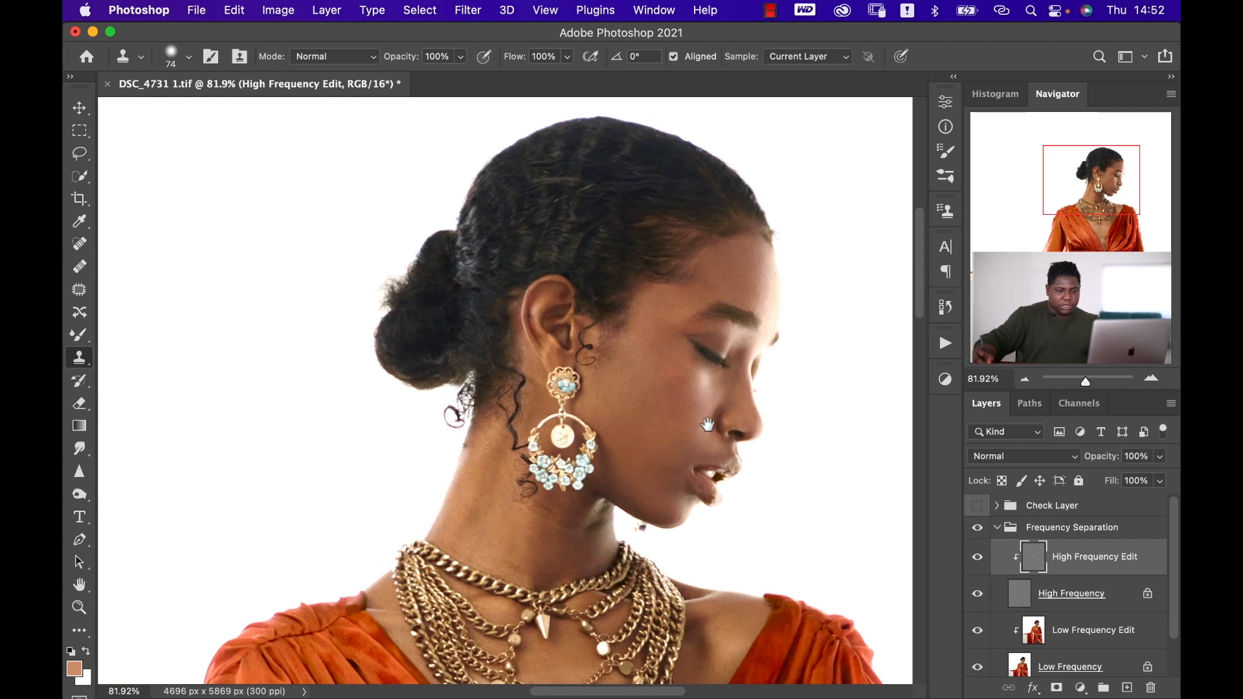
# Show the Check Layer group and even out the face tones on the Low Frequency Edit layer with the Mixer Brush, varying it from 63 to 180 px
pyautogui.click(979, 509)
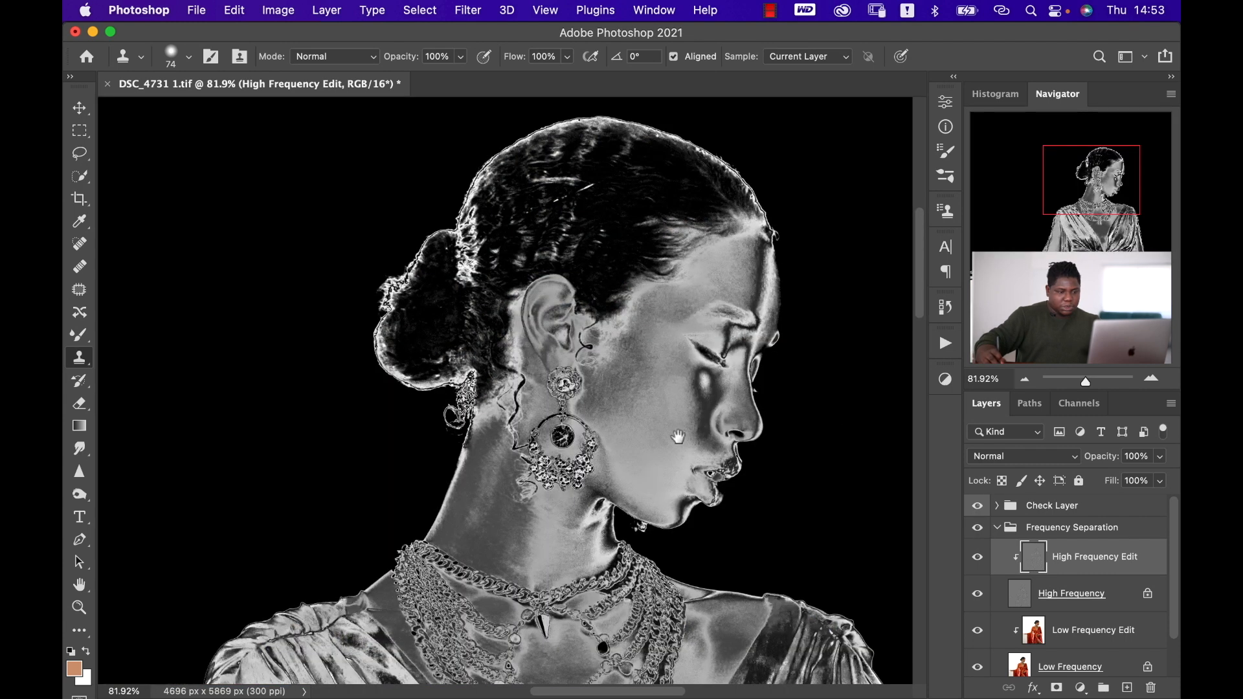
pyautogui.scroll(-5, 678, 437)
pyautogui.click(1070, 628)
pyautogui.press('b')
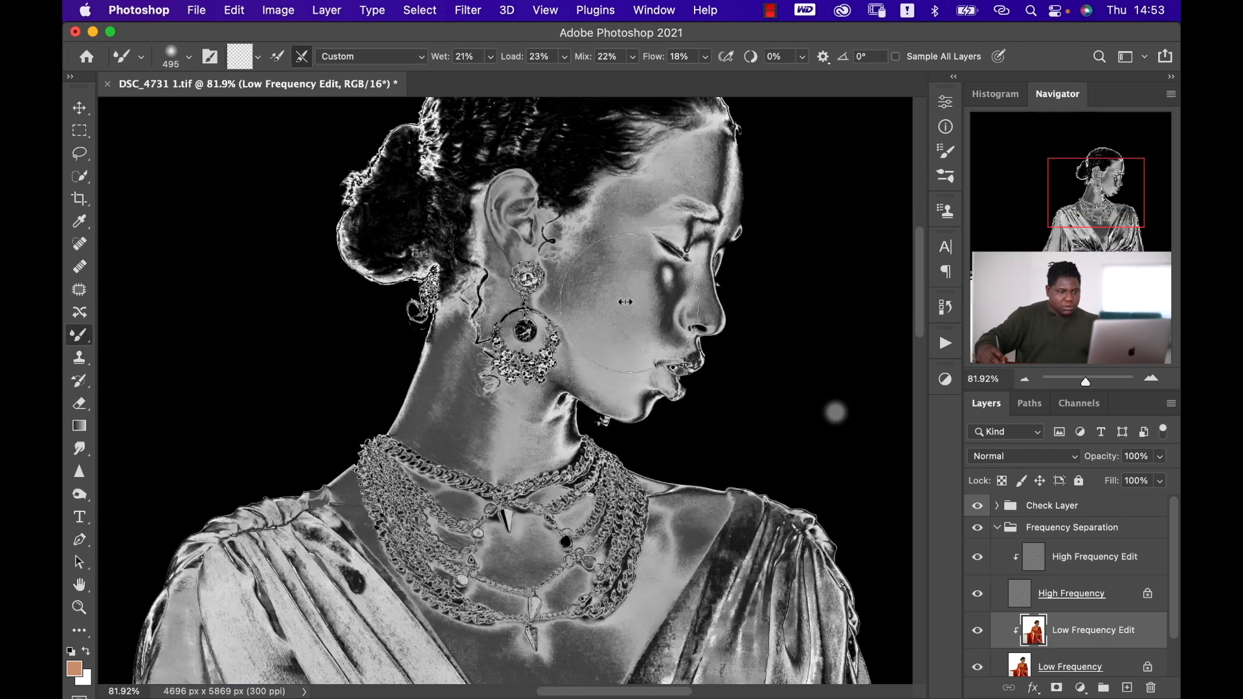
pyautogui.moveTo(654, 205); pyautogui.dragTo(532, 185)
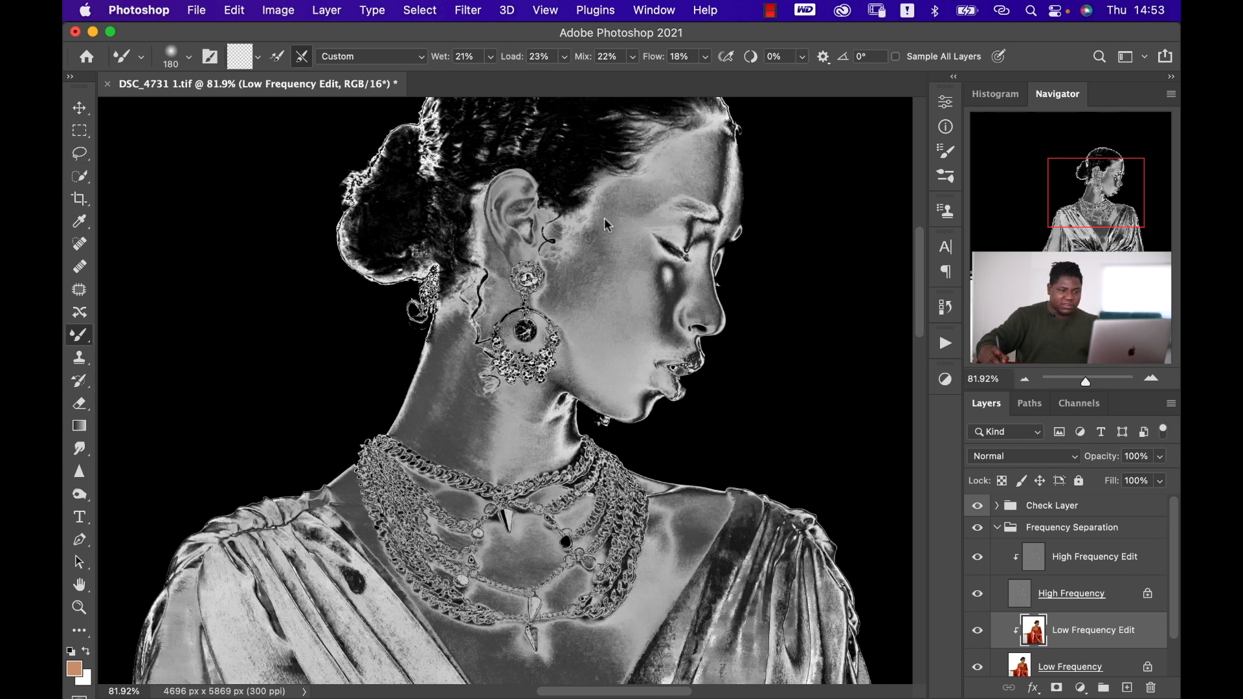
pyautogui.moveTo(633, 278); pyautogui.dragTo(596, 273)
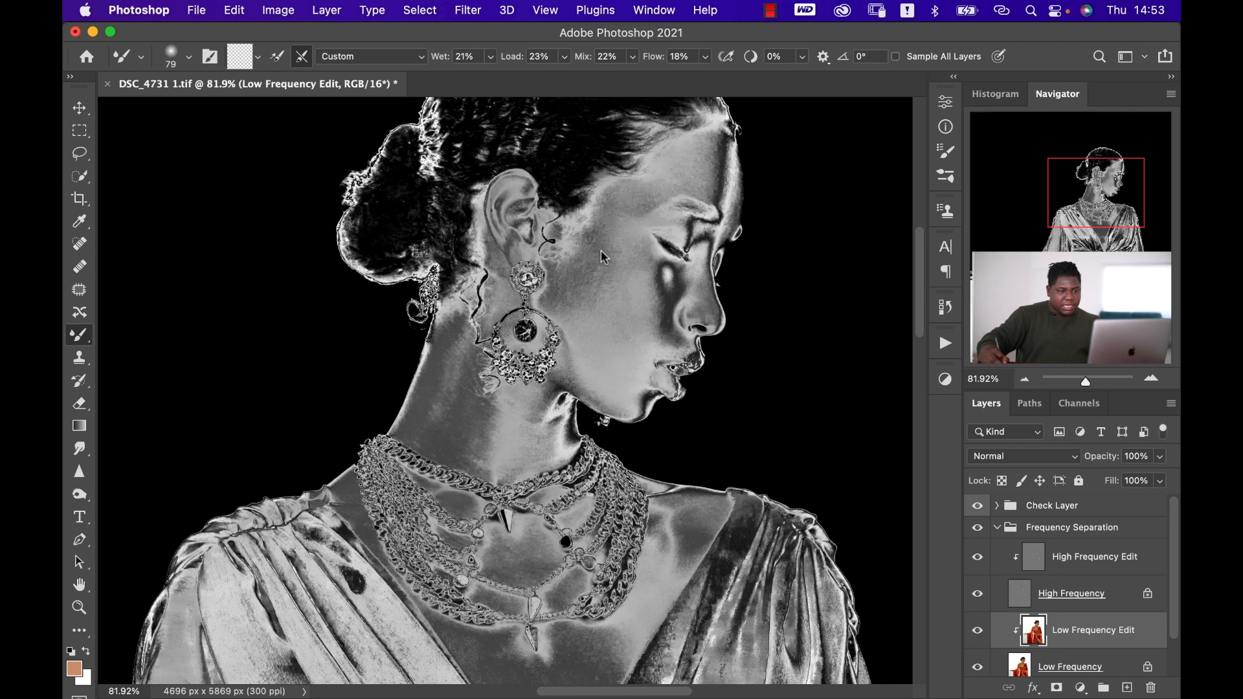
pyautogui.moveTo(583, 250); pyautogui.dragTo(592, 249)
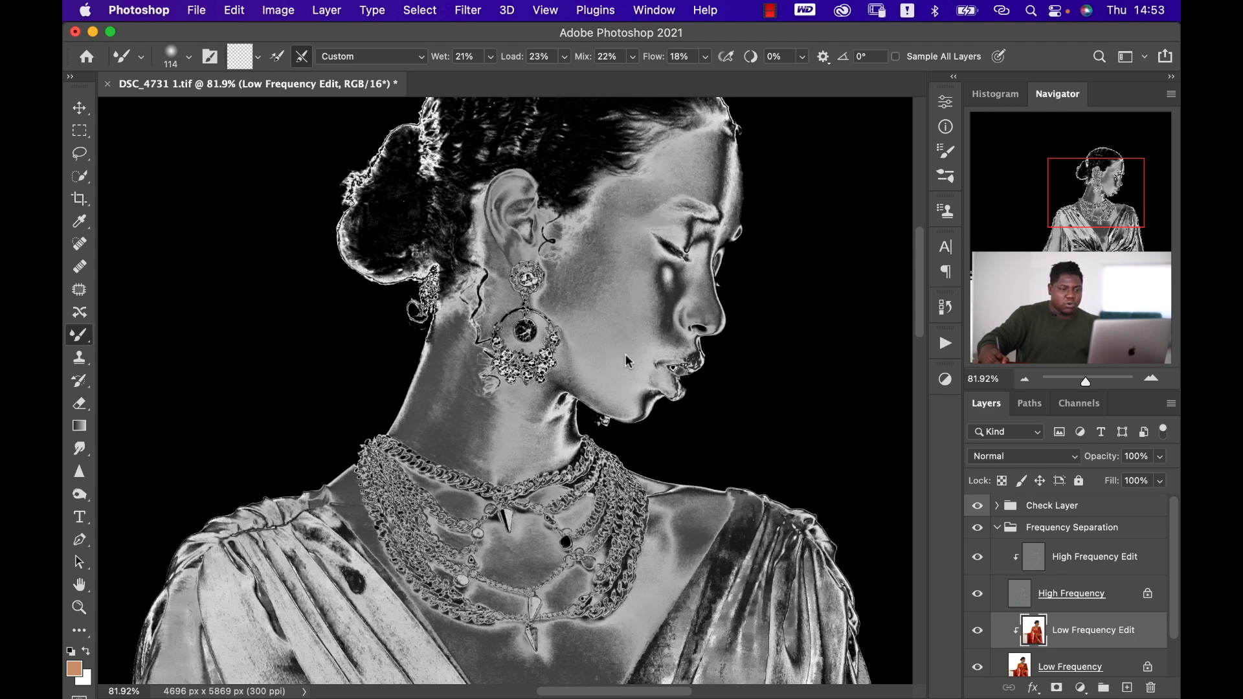
pyautogui.moveTo(640, 315); pyautogui.dragTo(629, 315)
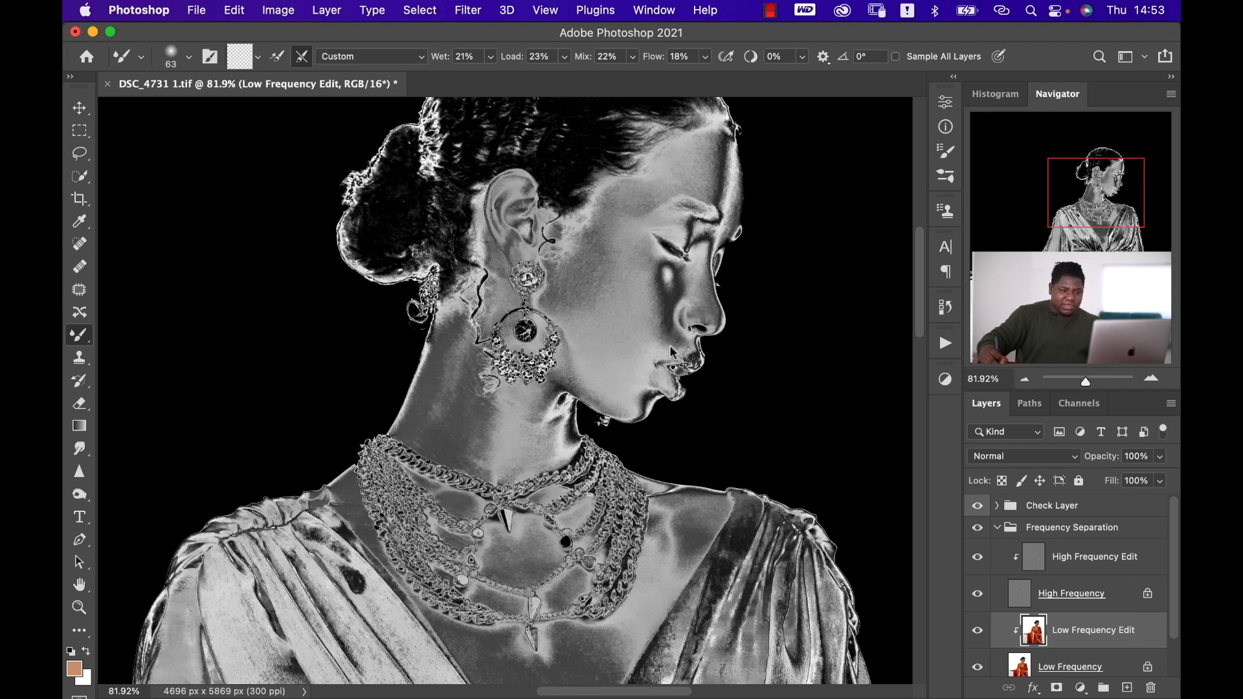
pyautogui.moveTo(591, 374); pyautogui.dragTo(604, 374)
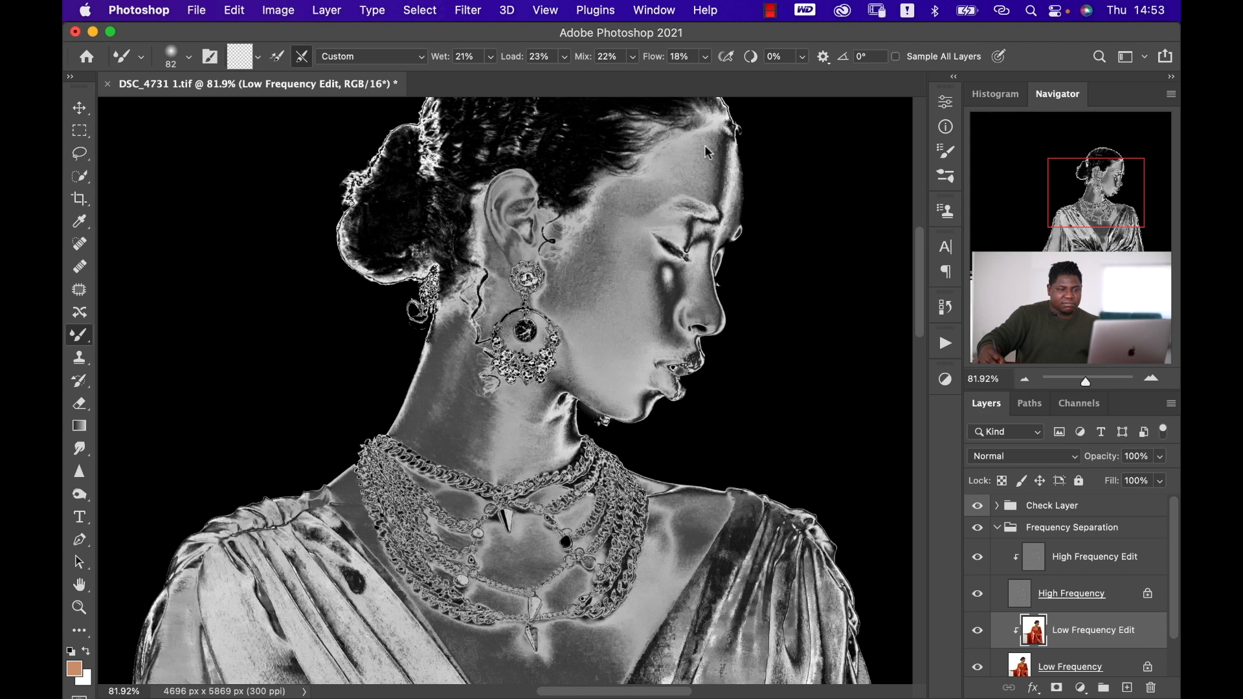
# Hide the Check Layer group and compare the face with and without the Low Frequency Edit layer
pyautogui.click(978, 506)
pyautogui.click(977, 631)
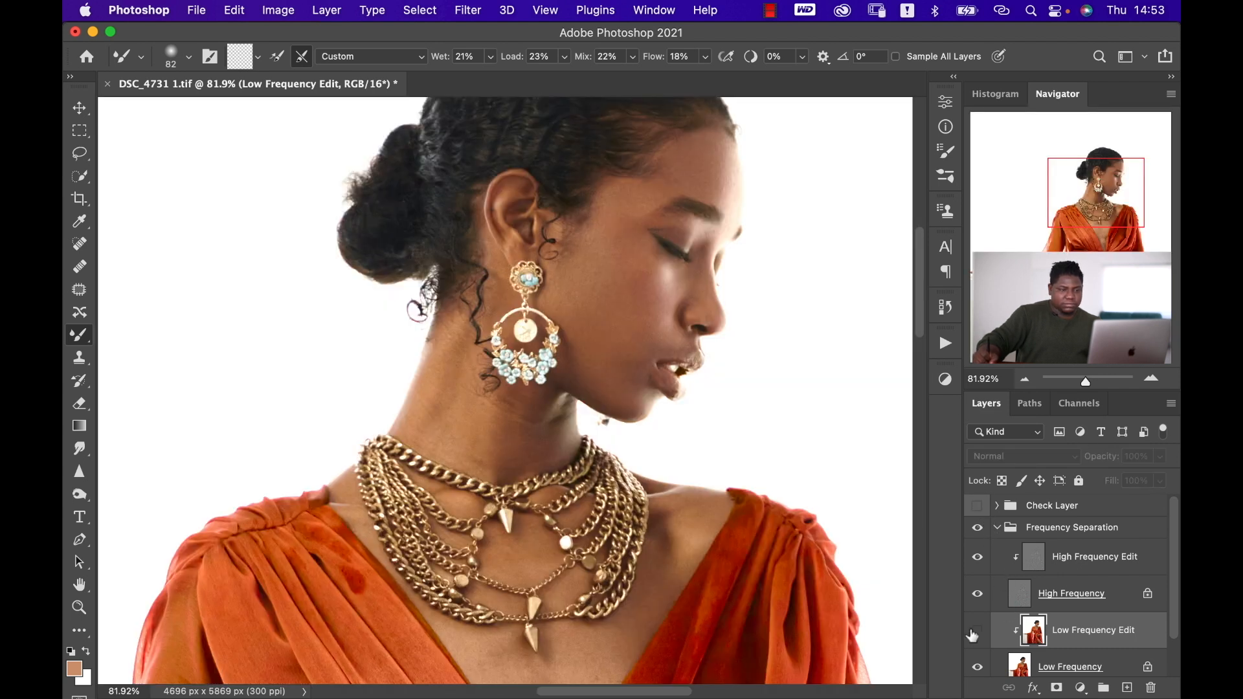
pyautogui.click(977, 631)
pyautogui.click(976, 632)
pyautogui.click(976, 631)
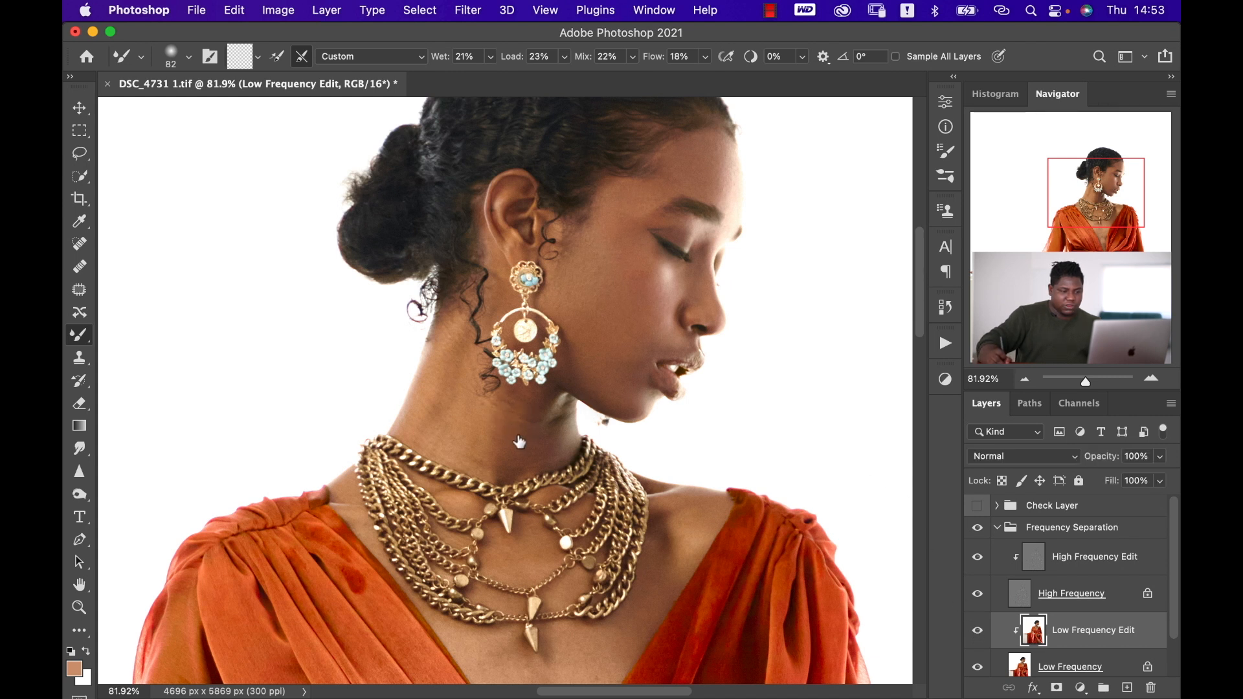
# Clone clean skin texture over the neck on the High Frequency Edit layer with the Clone Stamp at 40% opacity
pyautogui.click(1062, 561)
pyautogui.press('s')
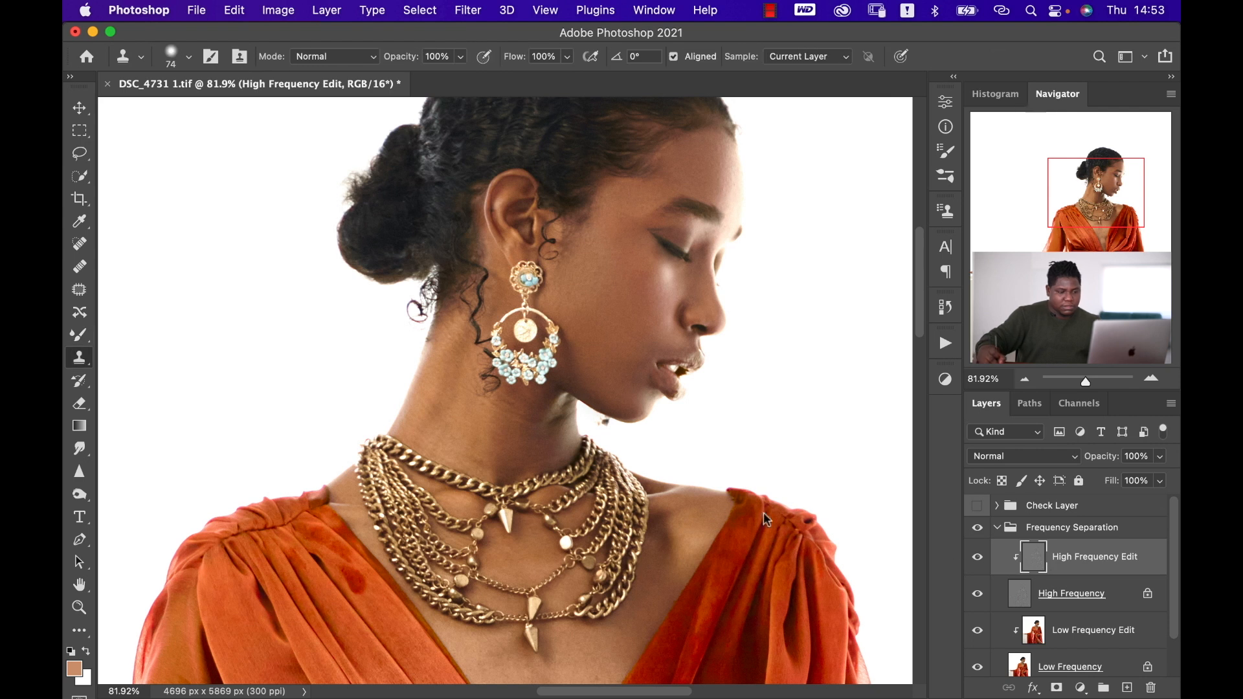
pyautogui.press('4')
pyautogui.moveTo(520, 429)
pyautogui.mouseDown()
pyautogui.moveTo(517, 399)
pyautogui.moveTo(491, 404)
pyautogui.moveTo(522, 419)
pyautogui.moveTo(497, 414)
pyautogui.moveTo(508, 424)
pyautogui.moveTo(477, 462)
pyautogui.moveTo(558, 405)
pyautogui.moveTo(541, 430)
pyautogui.moveTo(559, 402)
pyautogui.moveTo(489, 421)
pyautogui.mouseUp()
pyautogui.keyDown('alt'); pyautogui.click(507, 426); pyautogui.keyUp('alt')
pyautogui.keyDown('alt'); pyautogui.click(476, 463); pyautogui.keyUp('alt')
# Retouch the chest skin texture between the dress's neckline edges with a 61 px Clone Stamp at 40% opacity
pyautogui.press('z')
pyautogui.moveTo(659, 428); pyautogui.dragTo(613, 334)
pyautogui.moveTo(518, 480); pyautogui.dragTo(573, 467)
pyautogui.press('s')
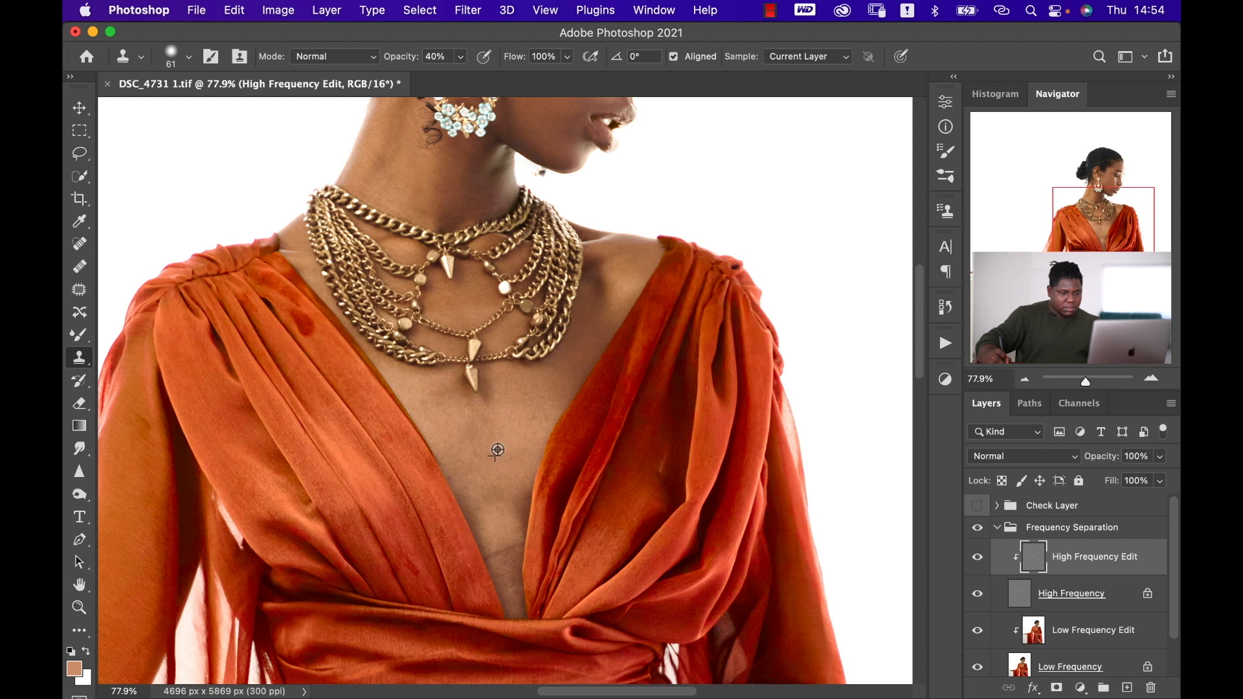
pyautogui.moveTo(499, 540)
pyautogui.mouseDown()
pyautogui.moveTo(514, 533)
pyautogui.moveTo(495, 545)
pyautogui.mouseUp()
# Activate the Low Frequency Edit layer and select the exposed chest skin inside the V-neckline with the Quick Selection tool
pyautogui.press('z')
pyautogui.moveTo(507, 466); pyautogui.dragTo(491, 468)
pyautogui.click(1041, 640)
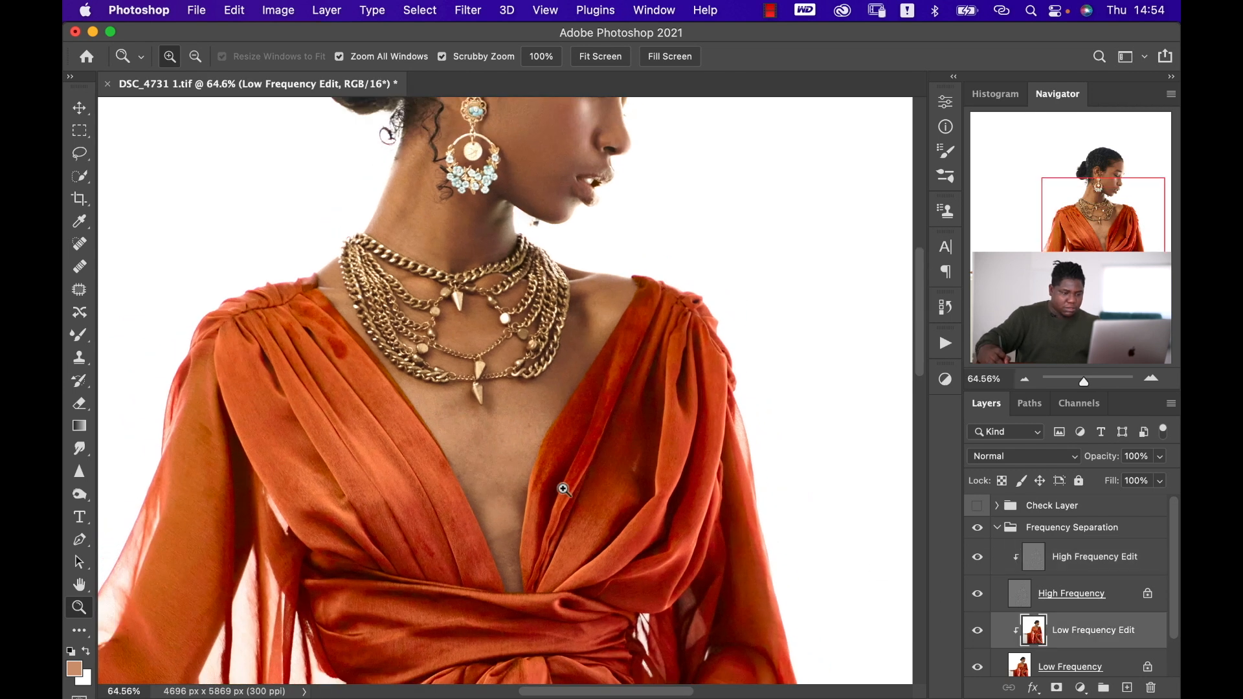
pyautogui.press('b')
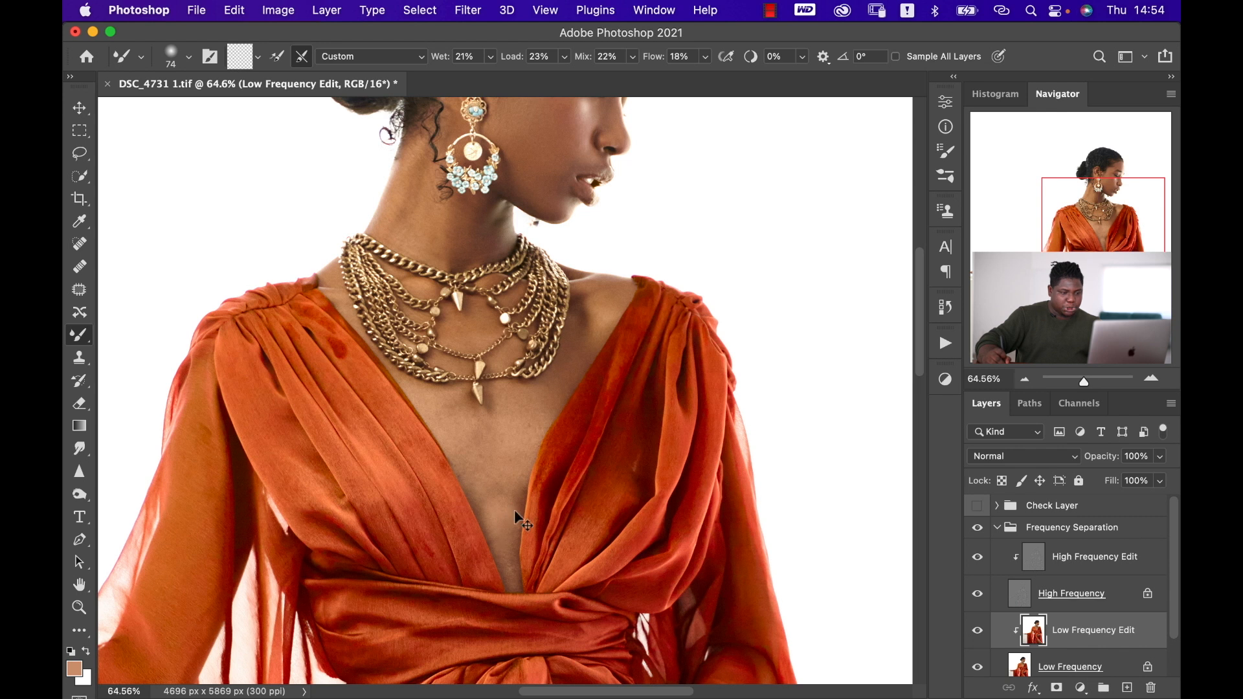
pyautogui.scroll(-5, 502, 498)
pyautogui.press('z')
pyautogui.moveTo(522, 307); pyautogui.dragTo(492, 316)
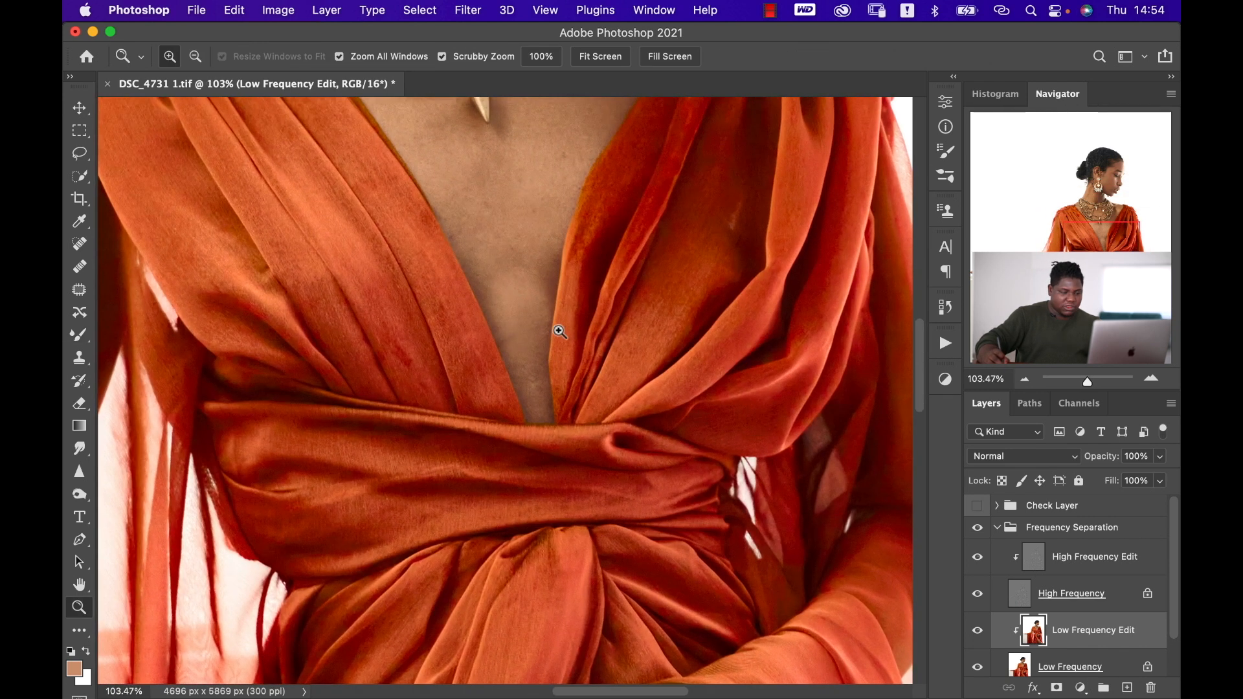
pyautogui.press('w')
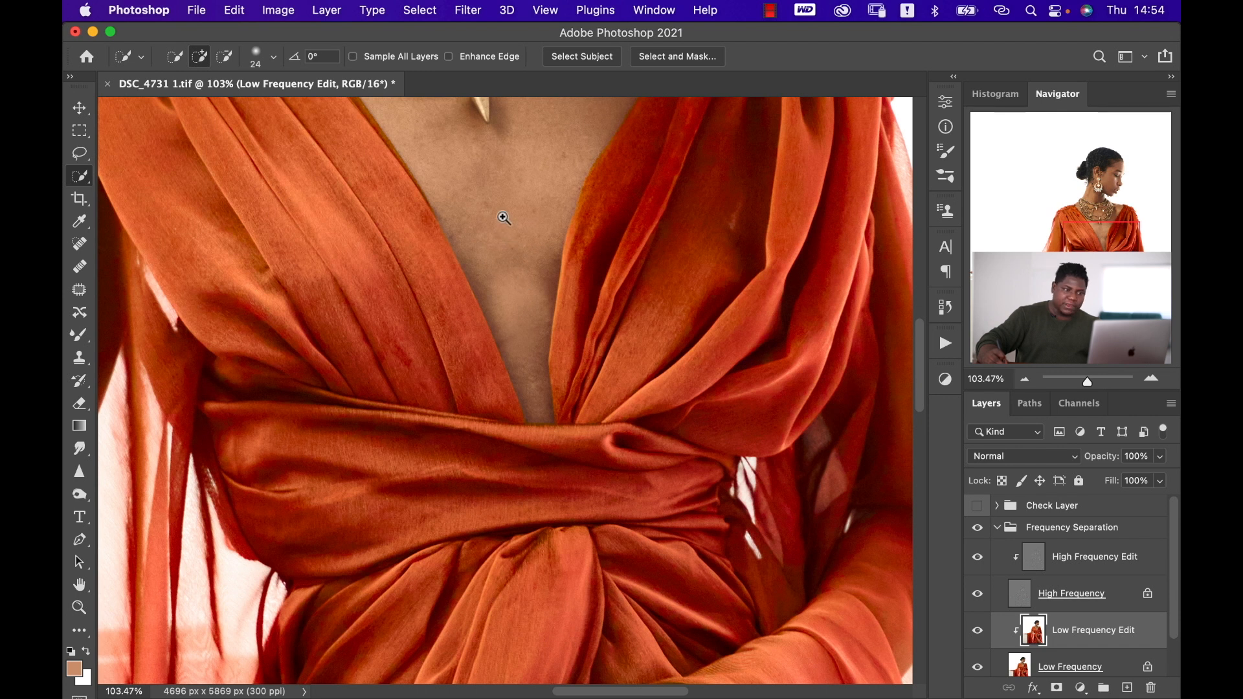
pyautogui.moveTo(503, 211)
pyautogui.mouseDown()
pyautogui.moveTo(531, 408)
pyautogui.moveTo(466, 183)
pyautogui.moveTo(523, 397)
pyautogui.moveTo(538, 410)
pyautogui.moveTo(583, 238)
pyautogui.mouseUp()
pyautogui.moveTo(503, 337)
pyautogui.mouseDown()
pyautogui.moveTo(485, 302)
pyautogui.moveTo(513, 362)
pyautogui.mouseUp()
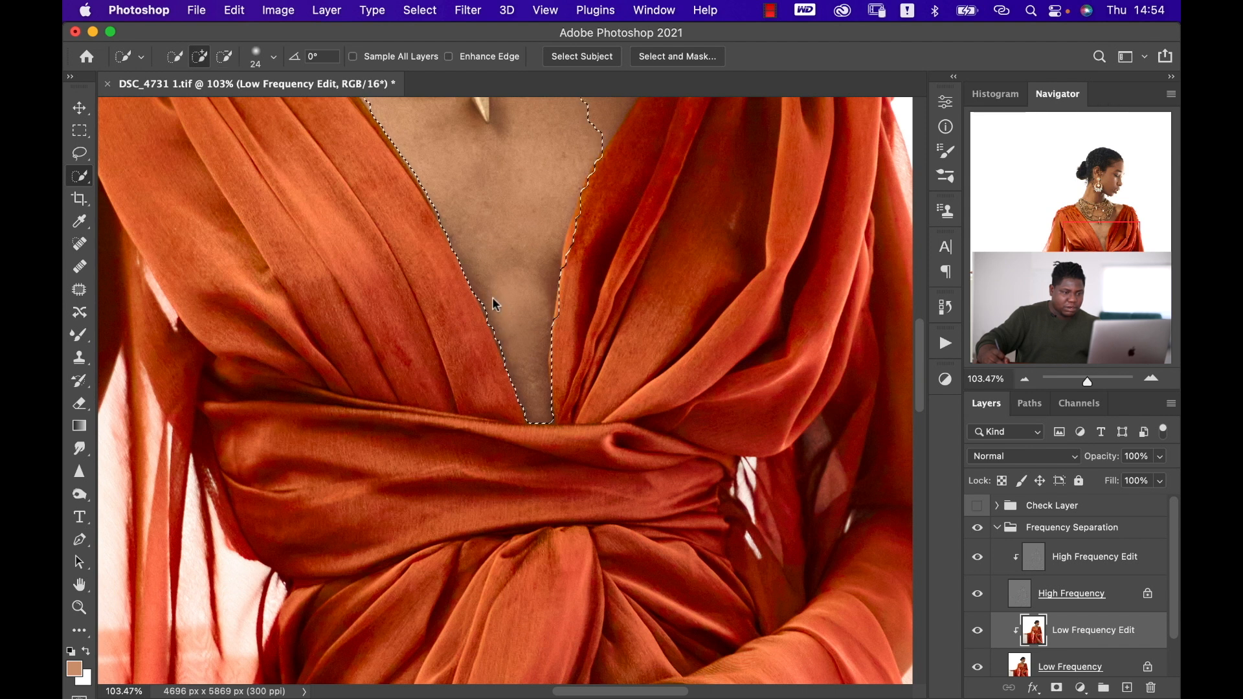
# Blend the skin tones inside the chest selection with the Mixer Brush enlarged to 87 px, and deselect
pyautogui.press('b')
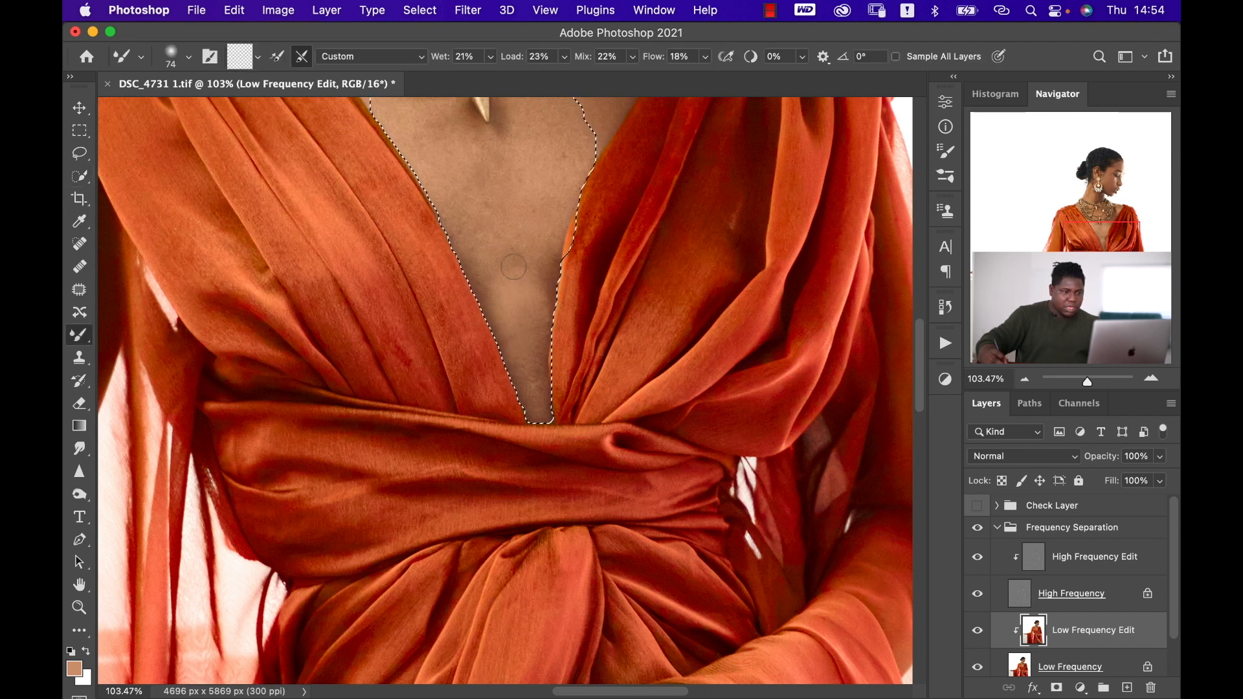
pyautogui.moveTo(494, 237); pyautogui.dragTo(500, 234)
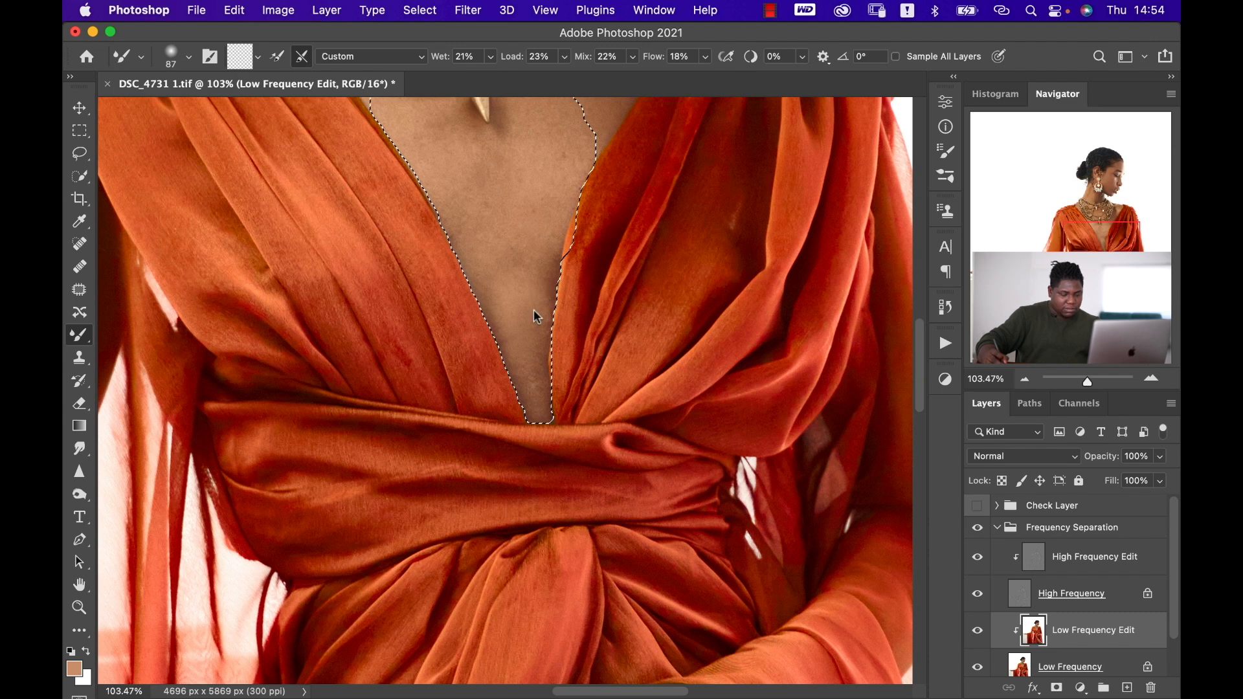
pyautogui.press('super+d')
# Show the Check Layer group and blend the uneven tones on the exposed leg with a 189 px Mixer Brush
pyautogui.press('z')
pyautogui.moveTo(604, 335); pyautogui.dragTo(500, 351)
pyautogui.moveTo(617, 561)
pyautogui.mouseDown()
pyautogui.moveTo(677, 559)
pyautogui.moveTo(590, 344)
pyautogui.mouseUp()
pyautogui.click(977, 507)
pyautogui.press('b')
pyautogui.moveTo(544, 421); pyautogui.dragTo(568, 417)
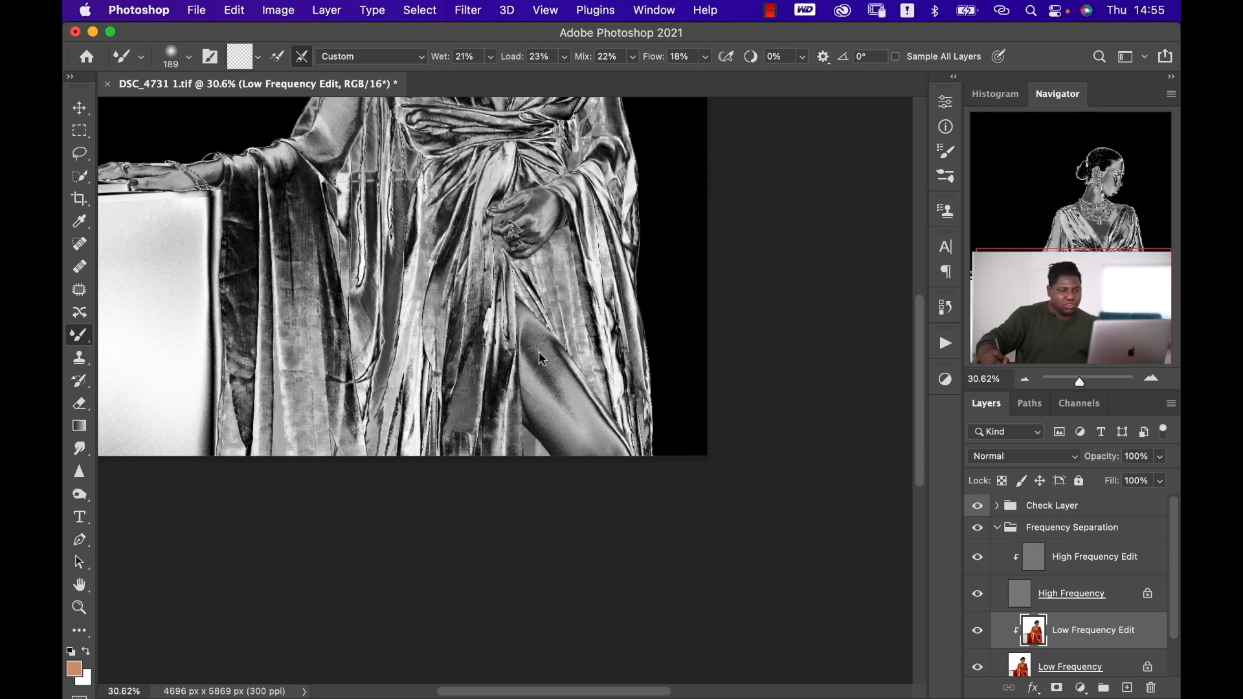
# Hide the Check Layer group and smooth the leg's skin tones further with the Mixer Brush at 178 px and 273 px
pyautogui.click(978, 506)
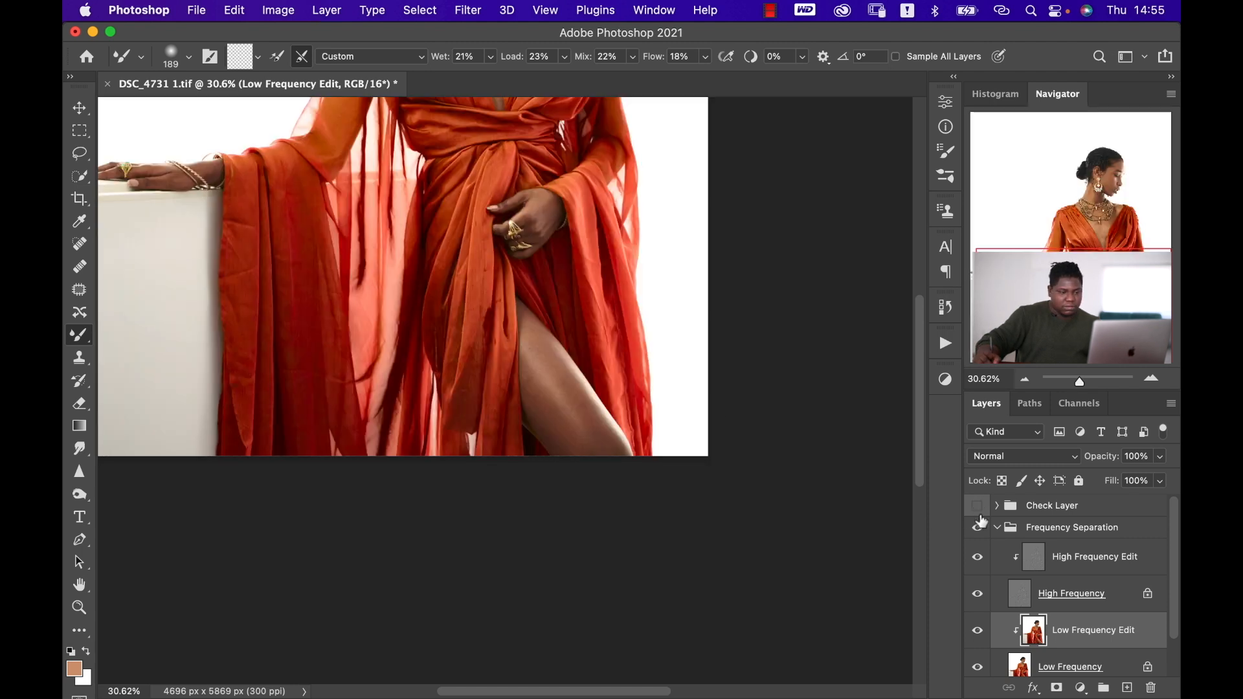
pyautogui.moveTo(563, 396); pyautogui.dragTo(537, 406)
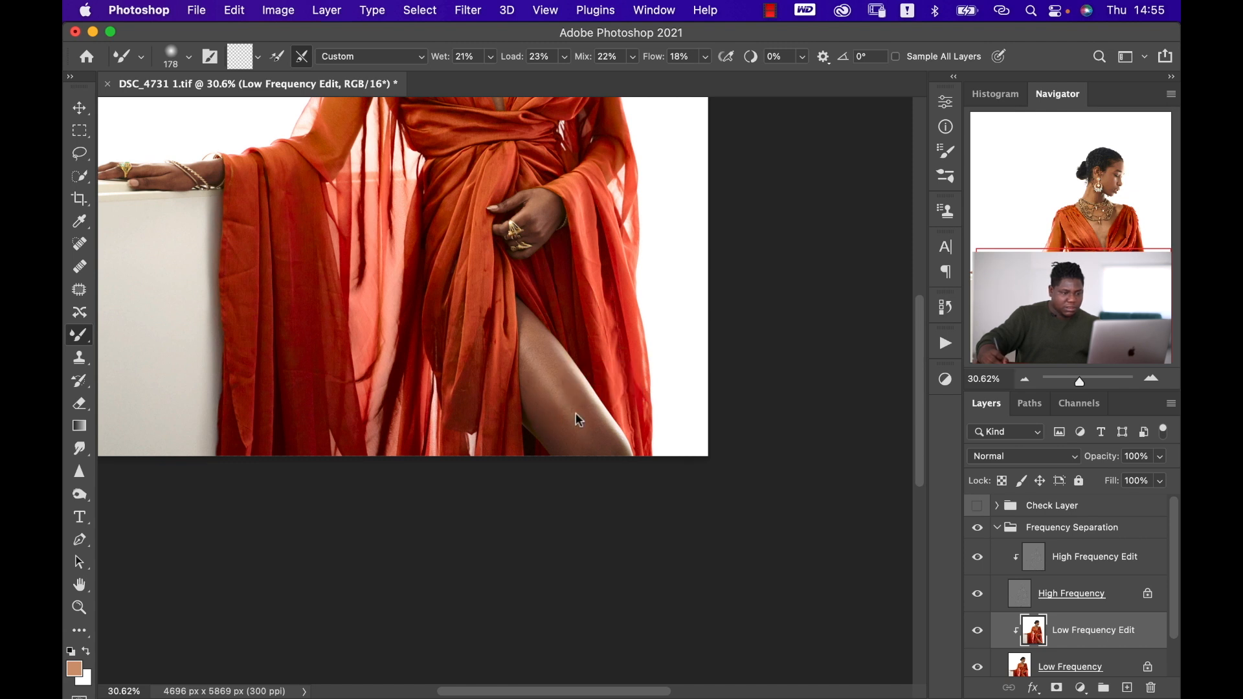
pyautogui.moveTo(578, 420); pyautogui.dragTo(550, 361)
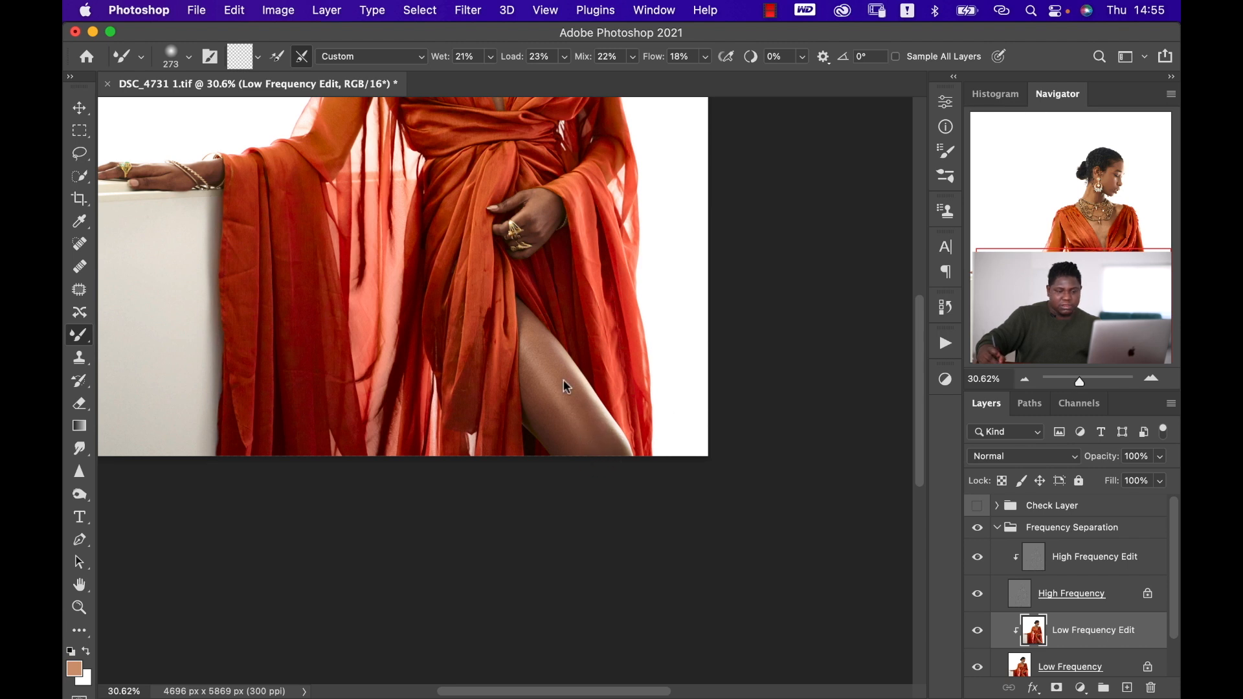
# Retouch the leg's skin texture on the High Frequency Edit layer with a 61 px Clone Stamp at 100% opacity
pyautogui.hotkey('alt', ']')
pyautogui.hotkey('alt', ']')
pyautogui.press('z')
pyautogui.moveTo(530, 383)
pyautogui.mouseDown()
pyautogui.moveTo(578, 381)
pyautogui.moveTo(602, 363)
pyautogui.mouseUp()
pyautogui.press('s')
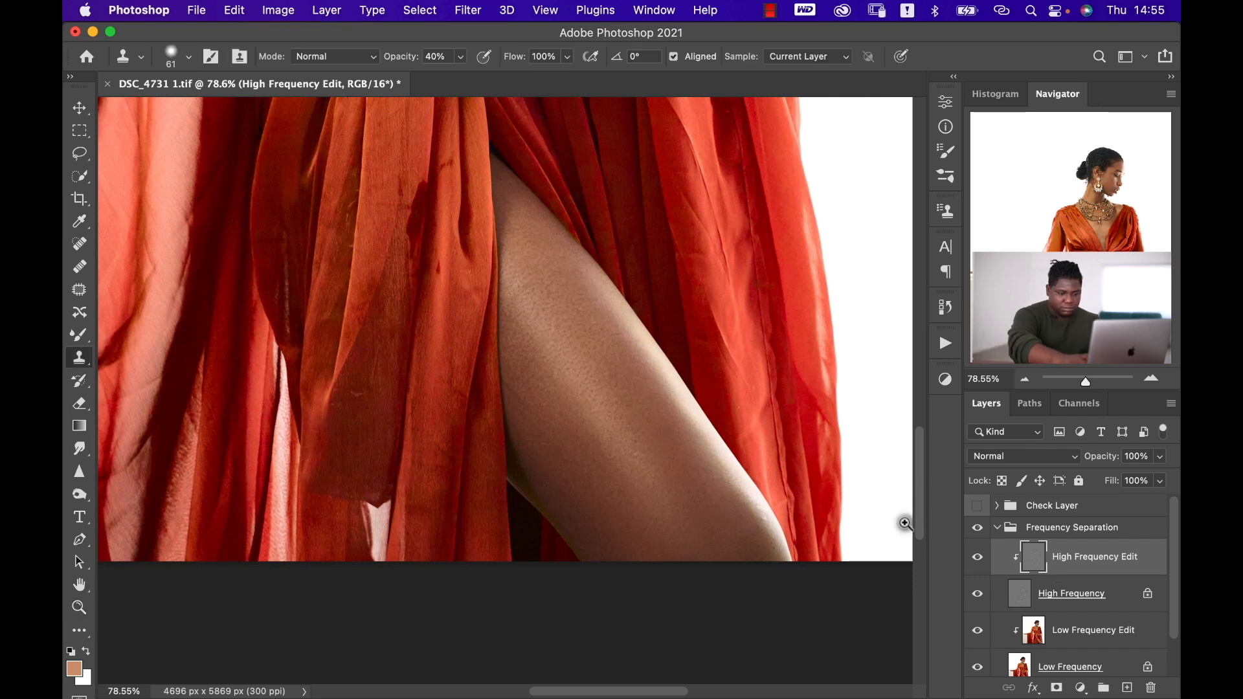
pyautogui.press('0')
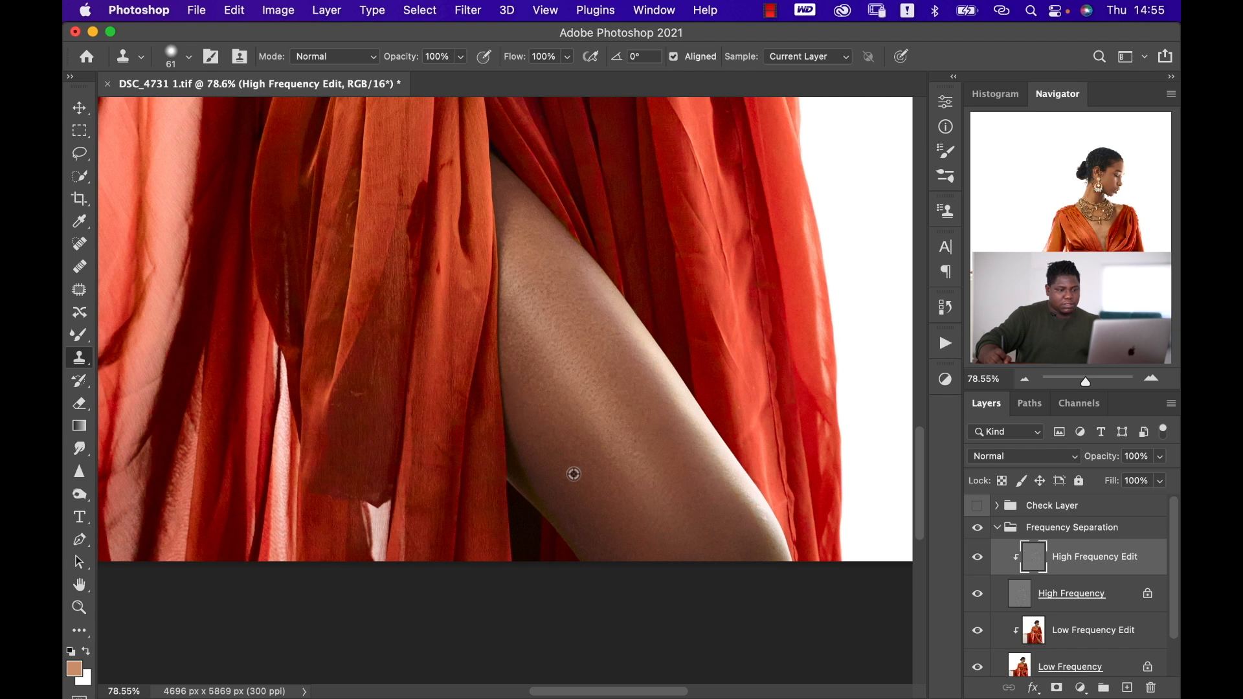
# Fit the whole photo in view and compare it with and without the Frequency Separation group
pyautogui.press('z')
pyautogui.press('super+0')
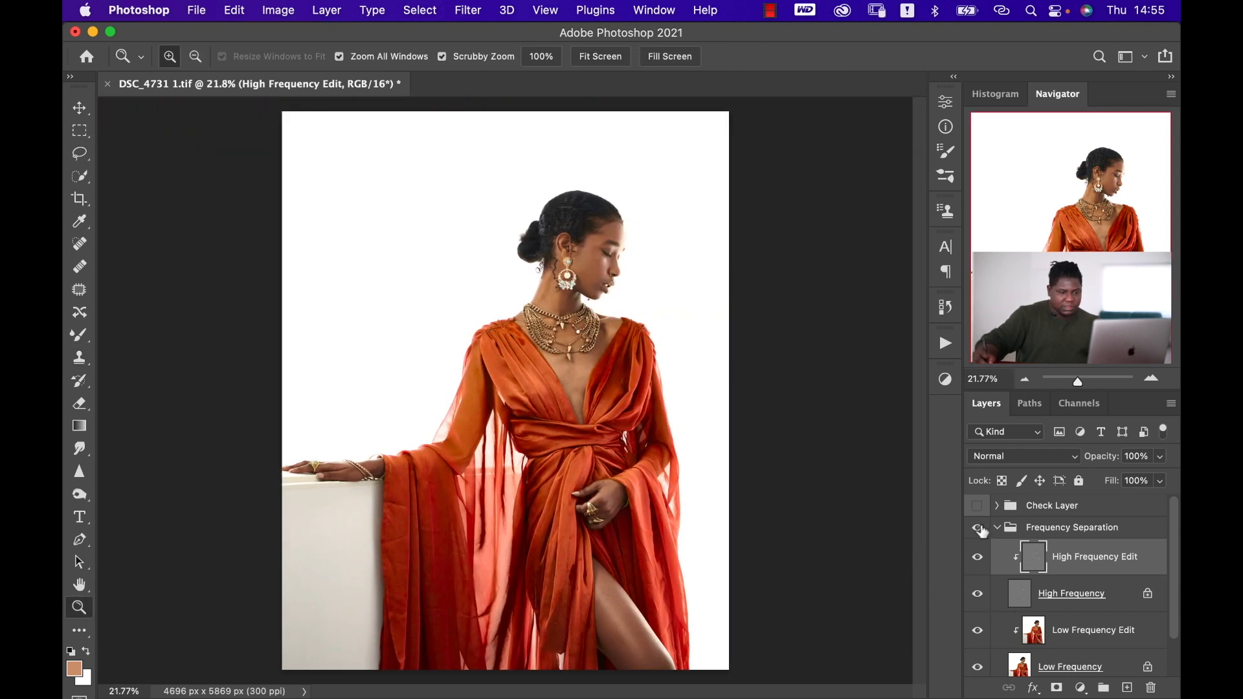
pyautogui.click(979, 528)
pyautogui.click(979, 528)
pyautogui.click(979, 528)
pyautogui.click(979, 528)
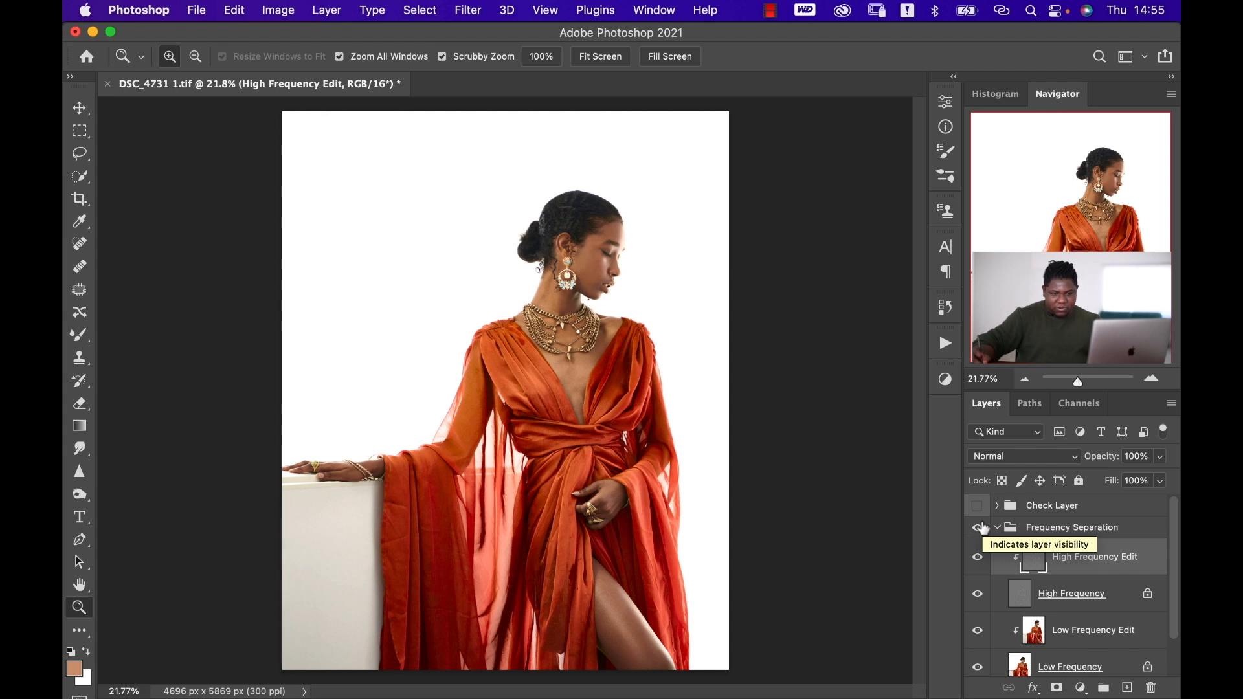
# Collapse the Frequency Separation group, delete the Check Layer group, and reduce the layer stack to only the Background layer
pyautogui.click(998, 527)
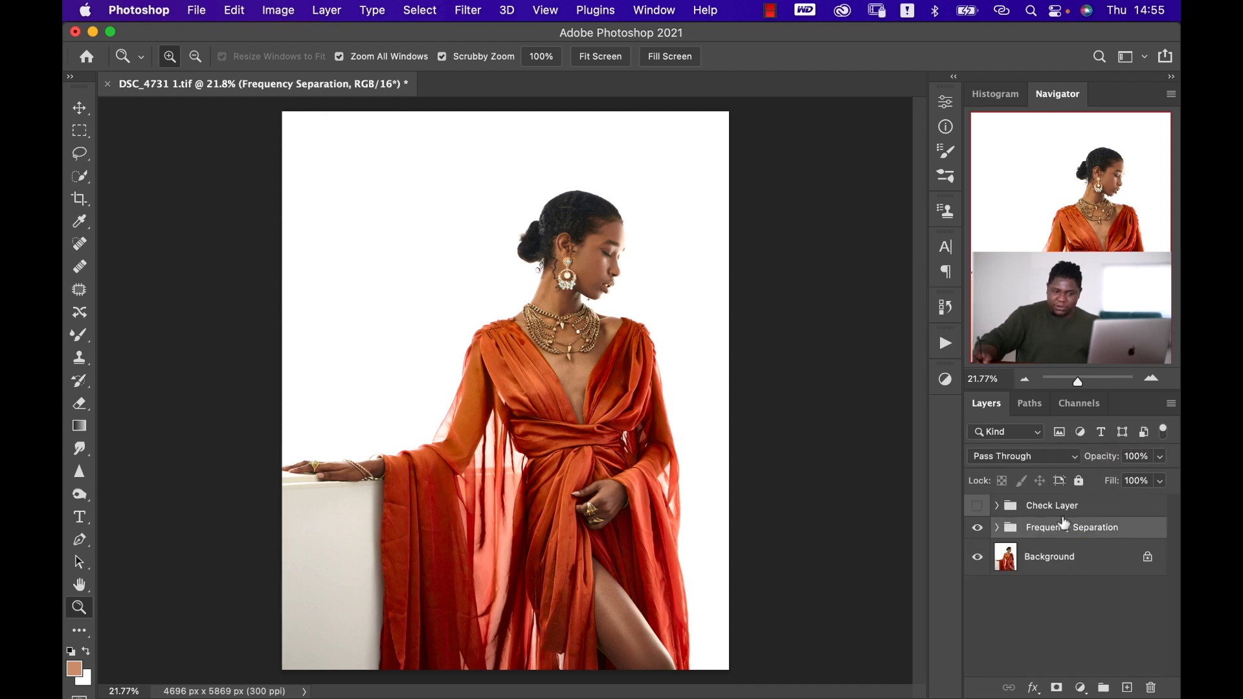
pyautogui.click(1068, 507)
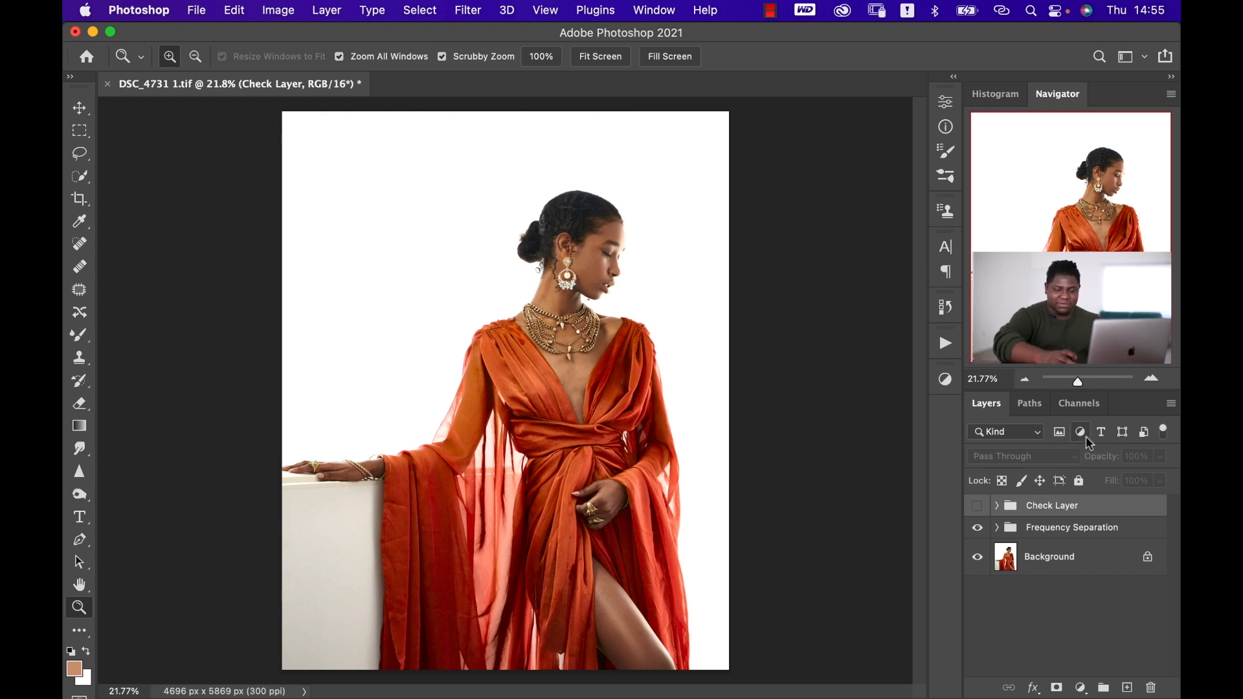
pyautogui.press('Delete')
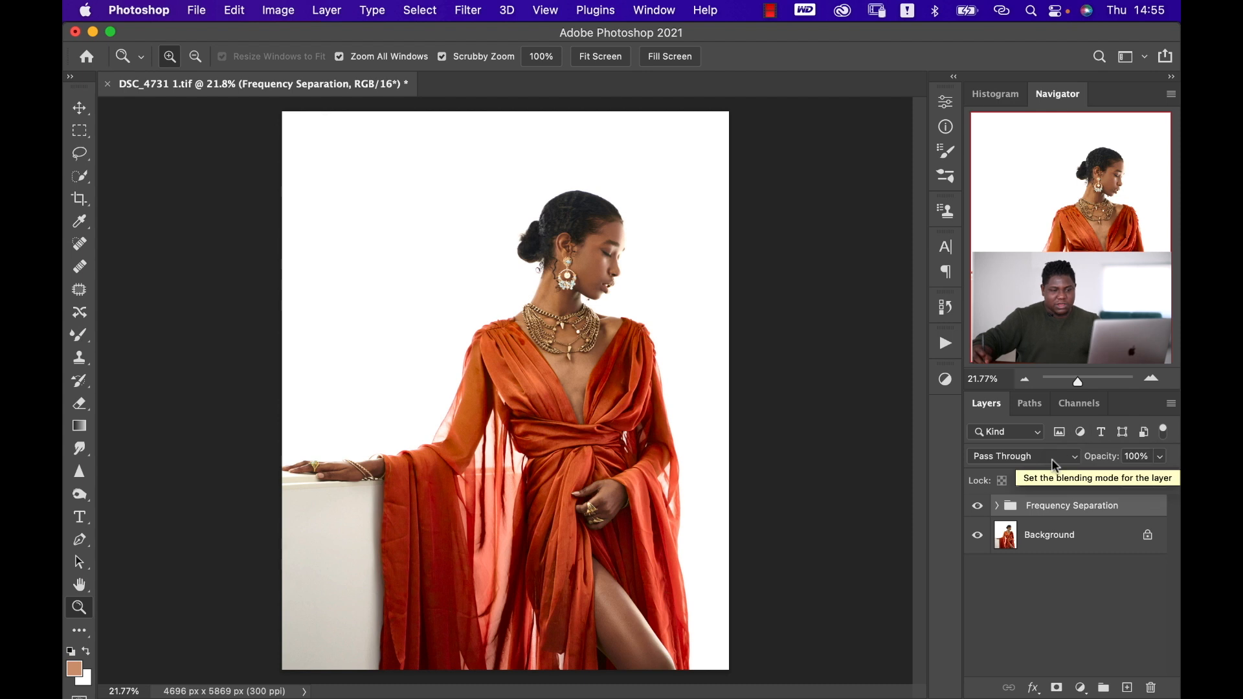
pyautogui.press('Delete')
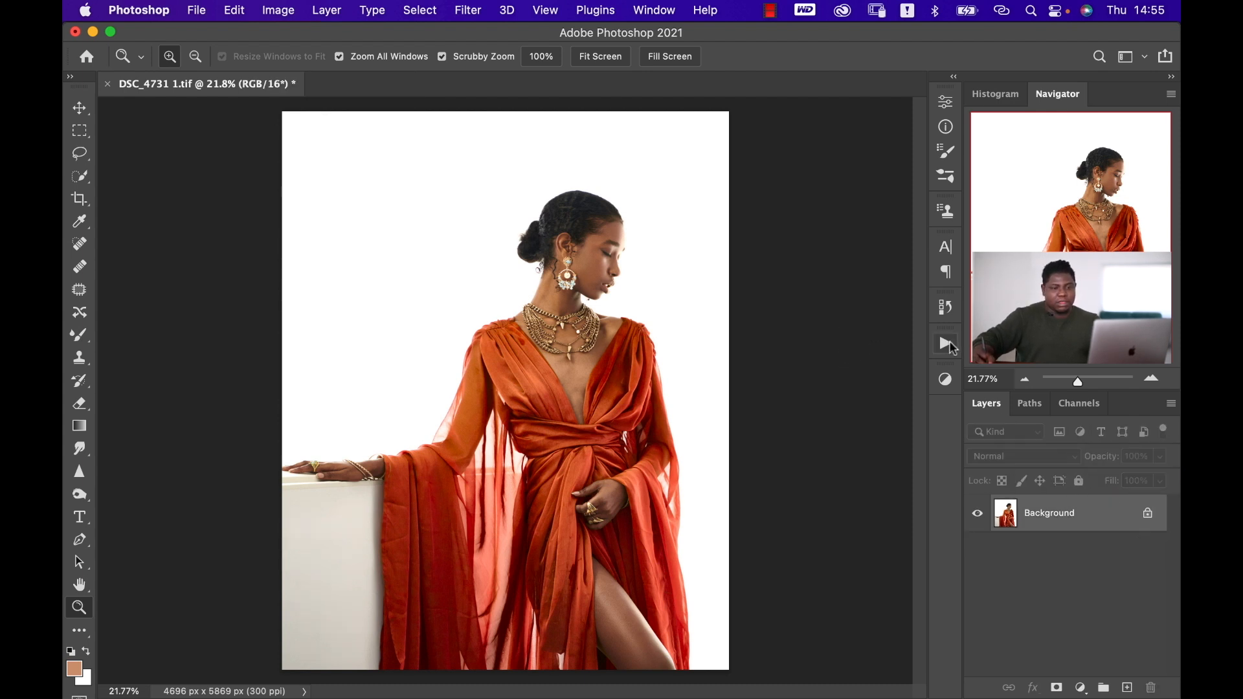
# Run the Advanced Frequency Separation 16Bit action with a Gaussian Blur radius of 2 pixels
pyautogui.click(944, 344)
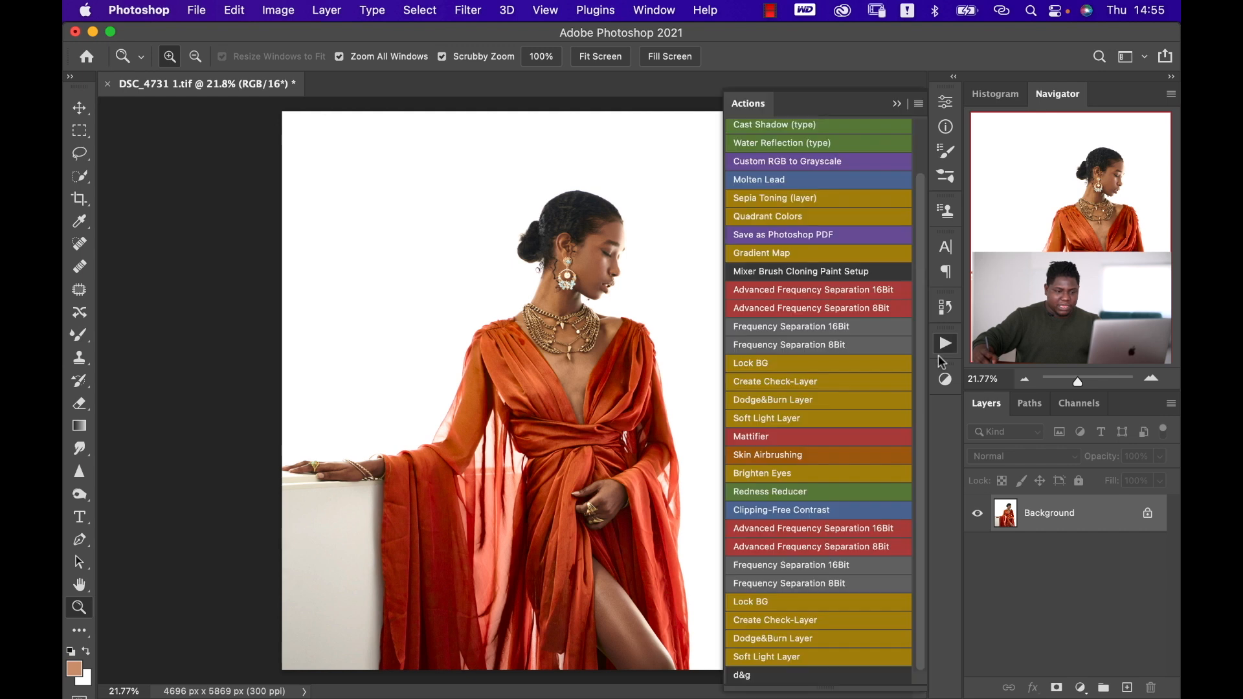
pyautogui.click(833, 529)
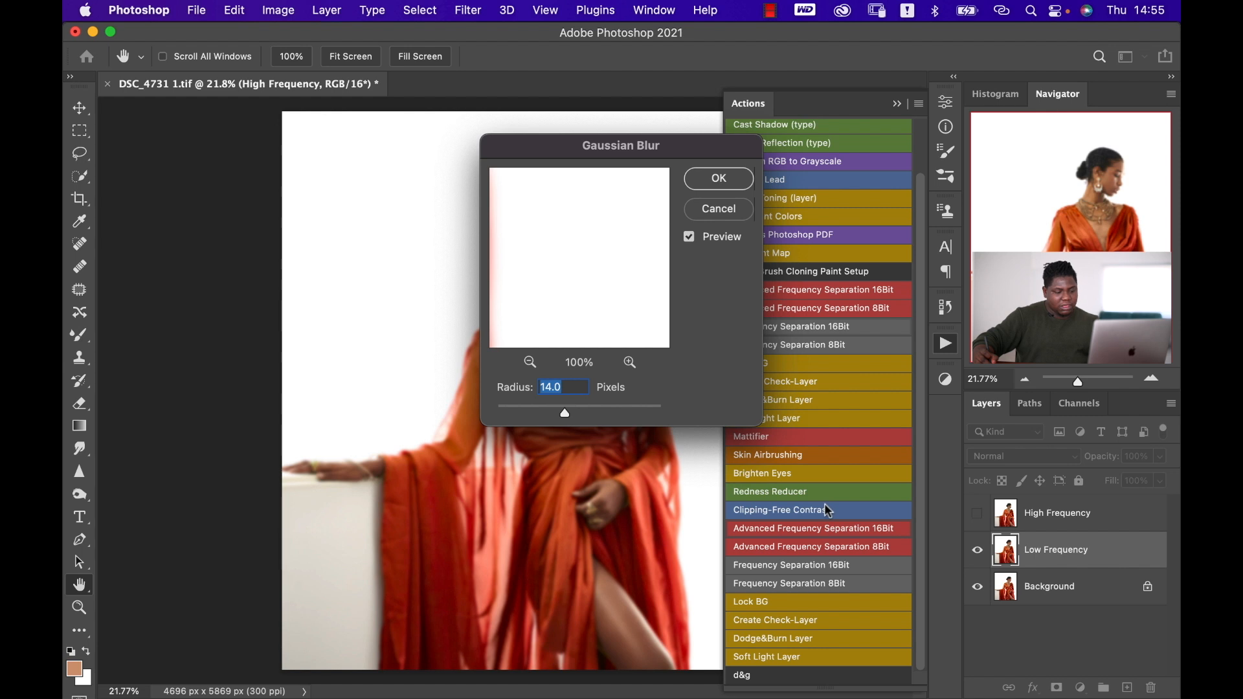
pyautogui.write('2')
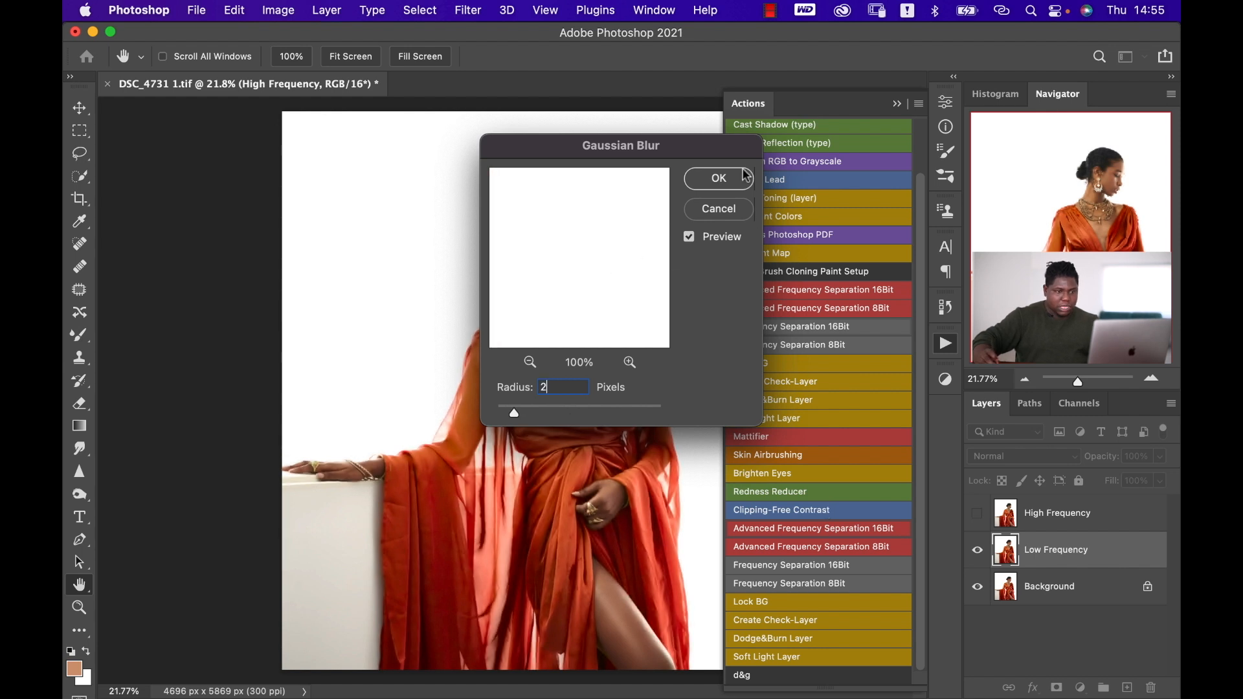
pyautogui.click(718, 178)
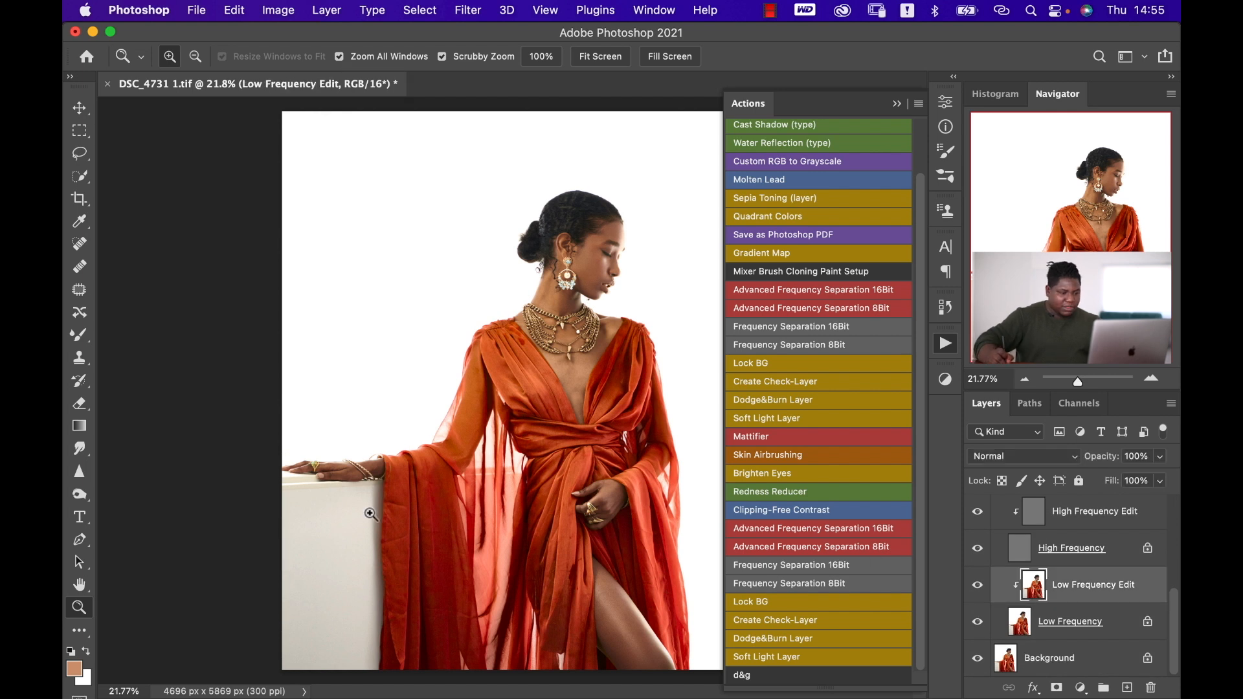
# Smooth the creases in the dress drape beside the white block on Low Frequency Edit with the Mixer Brush at about 87 to 161 px
pyautogui.scroll(3, 432, 543)
pyautogui.moveTo(432, 543); pyautogui.dragTo(459, 530)
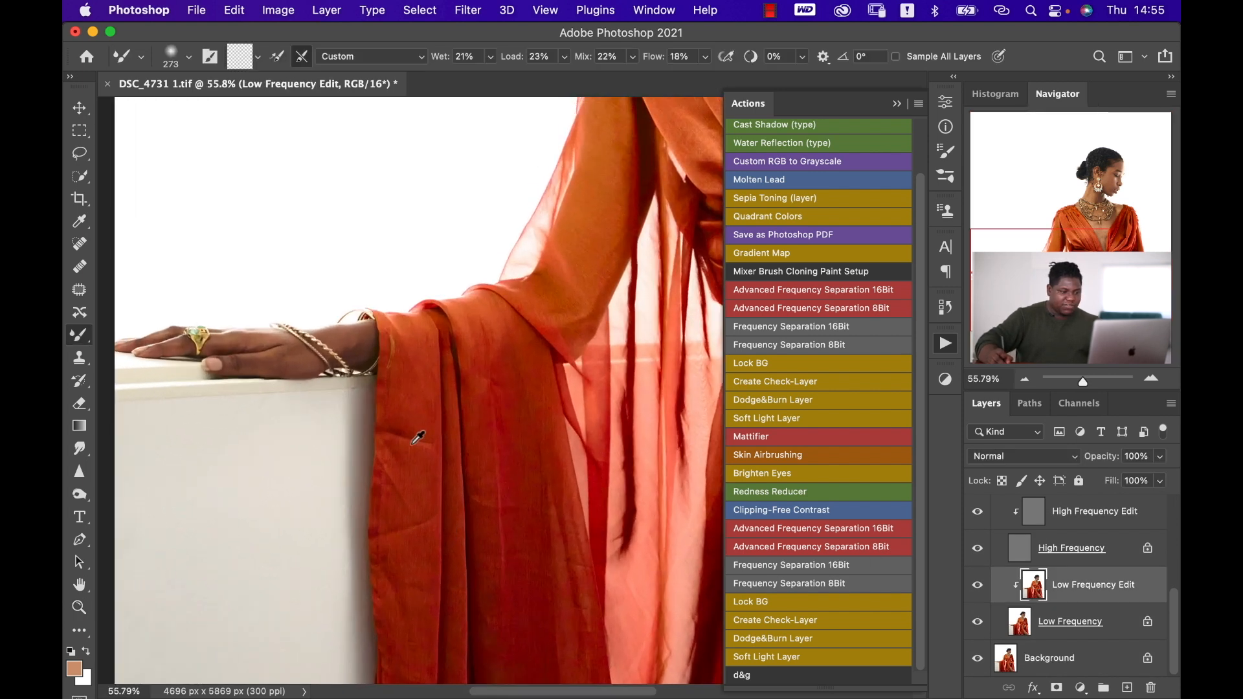
pyautogui.moveTo(412, 442); pyautogui.dragTo(366, 452)
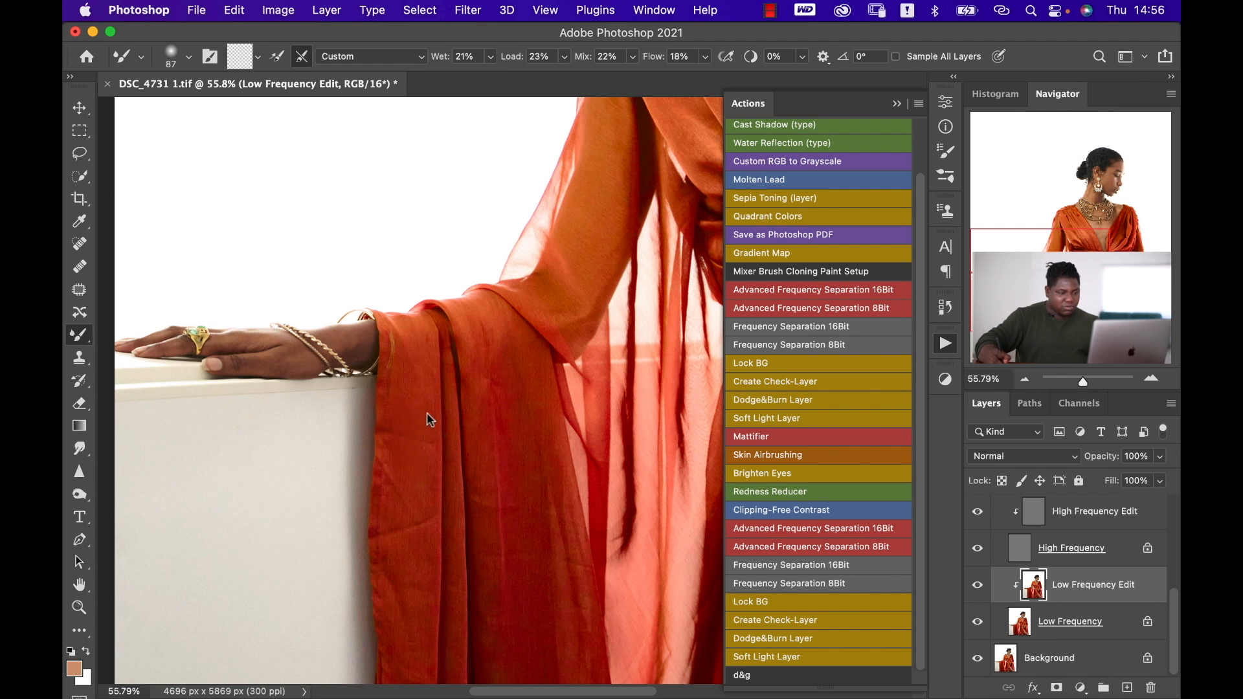
pyautogui.moveTo(427, 414)
pyautogui.mouseDown()
pyautogui.moveTo(419, 494)
pyautogui.moveTo(402, 496)
pyautogui.mouseUp()
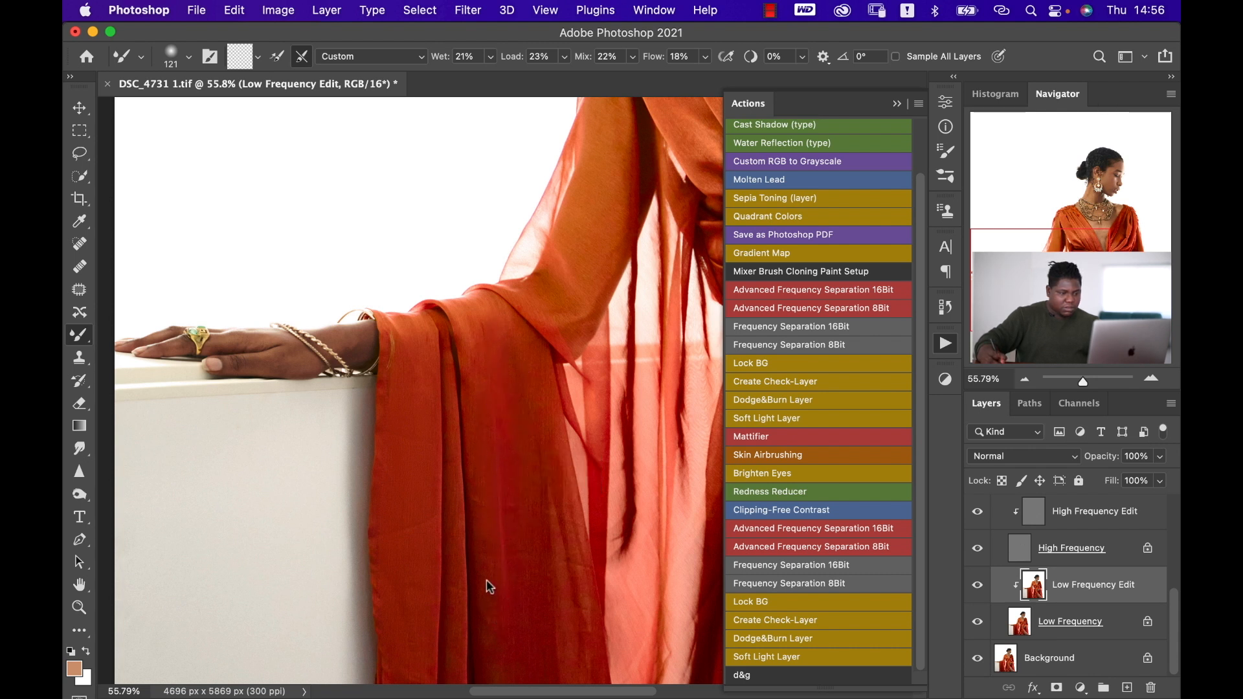
pyautogui.moveTo(556, 556); pyautogui.dragTo(571, 556)
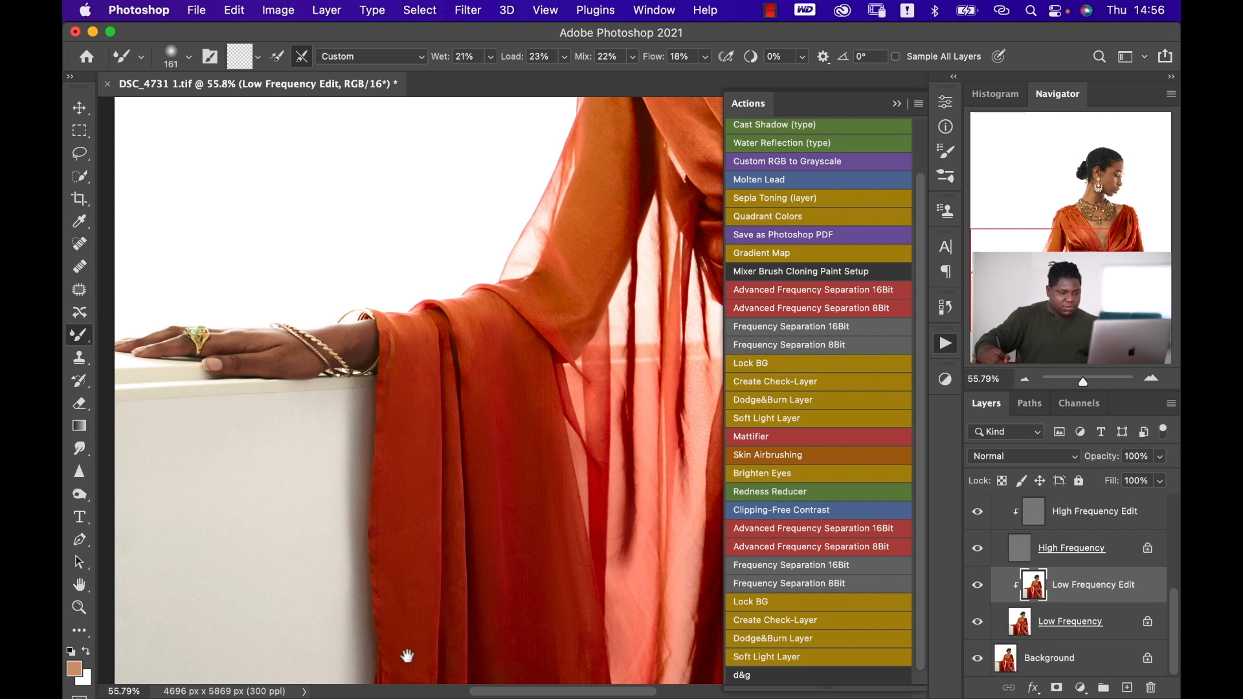
# Clean the hanging drape's fabric texture on the High Frequency Edit layer with an 83 px Clone Stamp at 100% opacity
pyautogui.click(1039, 528)
pyautogui.press('s')
pyautogui.moveTo(444, 546)
pyautogui.mouseDown()
pyautogui.moveTo(418, 552)
pyautogui.moveTo(424, 544)
pyautogui.mouseUp()
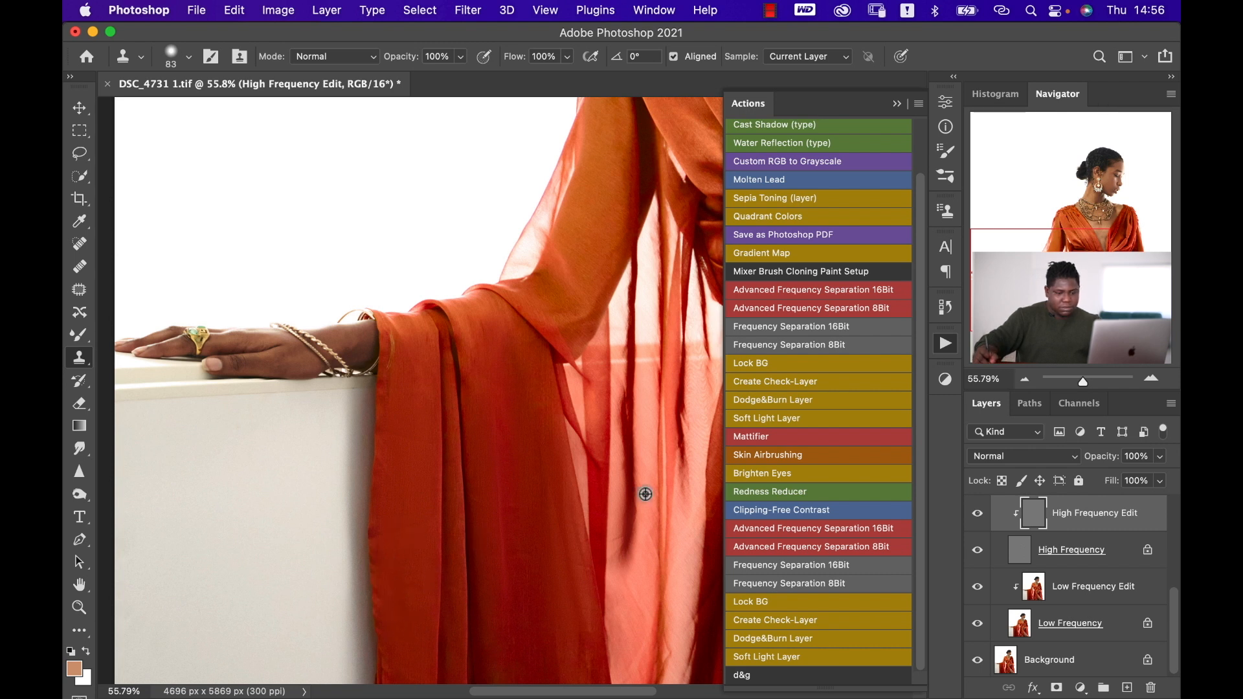
# Blend the sheer fabric and the lower drape on the Low Frequency Edit layer with the Mixer Brush at about 116 to 161 px
pyautogui.press('b')
pyautogui.click(1002, 583)
pyautogui.moveTo(661, 444); pyautogui.dragTo(545, 455)
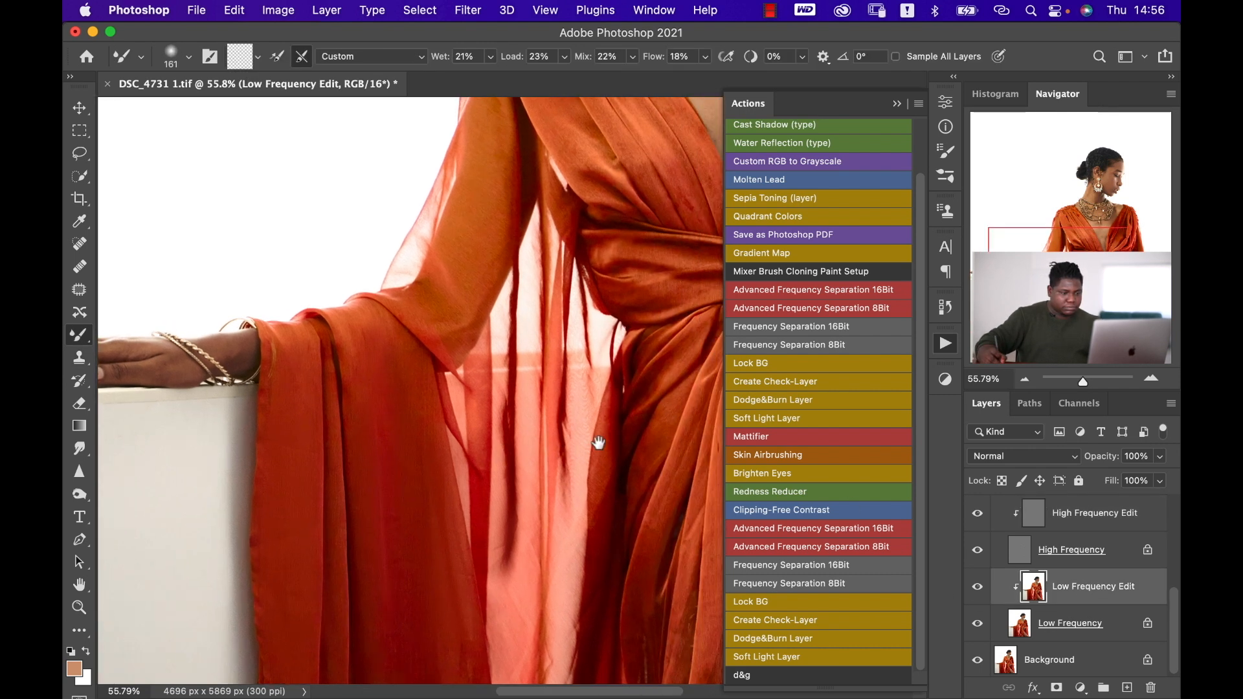
pyautogui.moveTo(524, 550)
pyautogui.mouseDown()
pyautogui.moveTo(527, 597)
pyautogui.moveTo(516, 533)
pyautogui.moveTo(537, 495)
pyautogui.mouseUp()
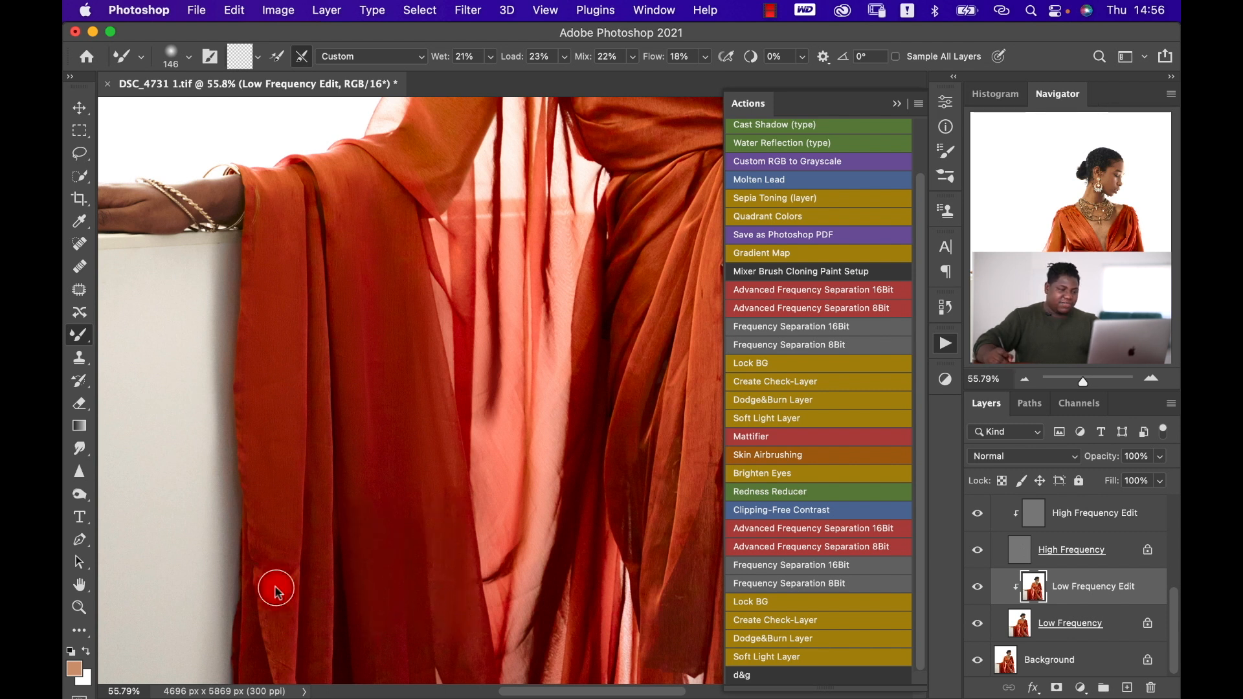
pyautogui.moveTo(275, 588); pyautogui.dragTo(268, 551)
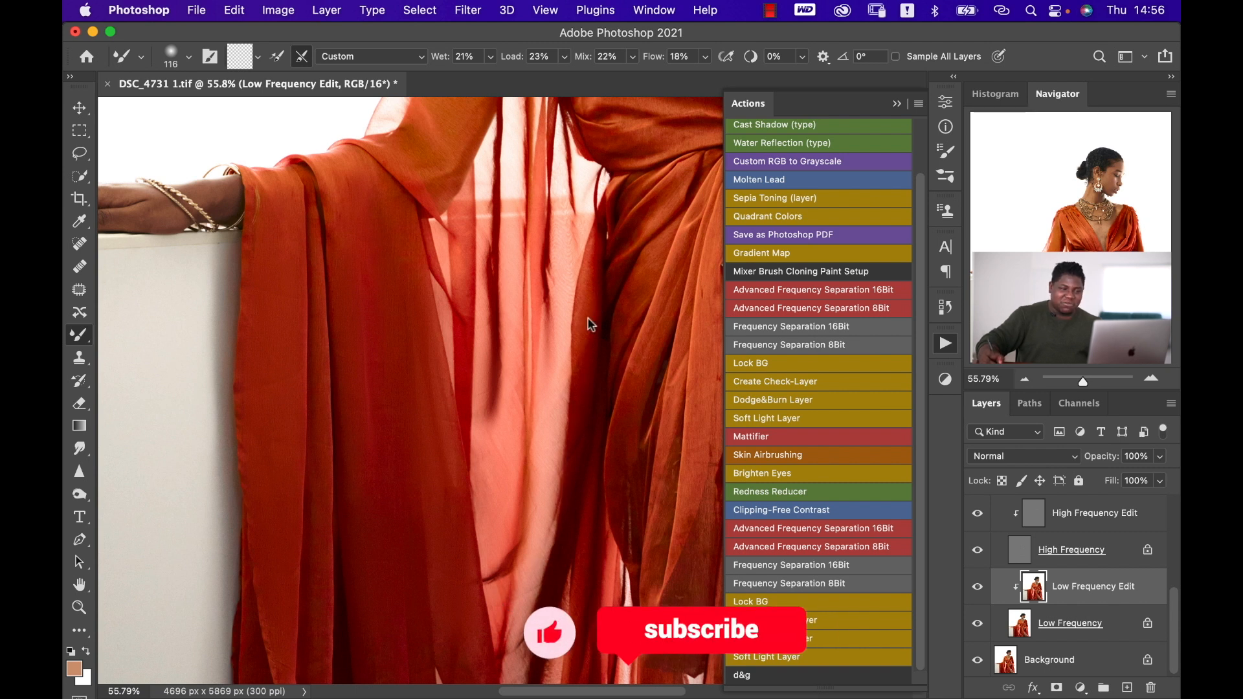
# Smooth the lower skirt folds and the bodice fabric on the Low Frequency Edit layer with the Mixer Brush at about 102 to 116 px
pyautogui.scroll(-5, 569, 422)
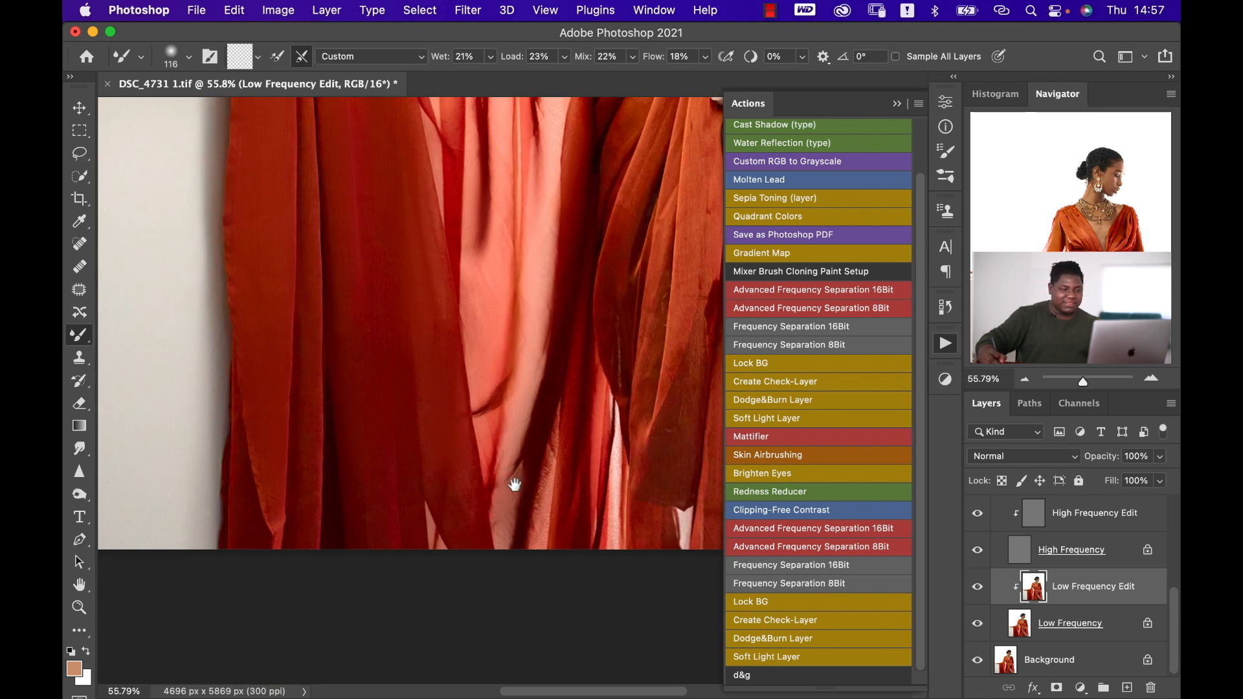
pyautogui.scroll(6, 538, 446)
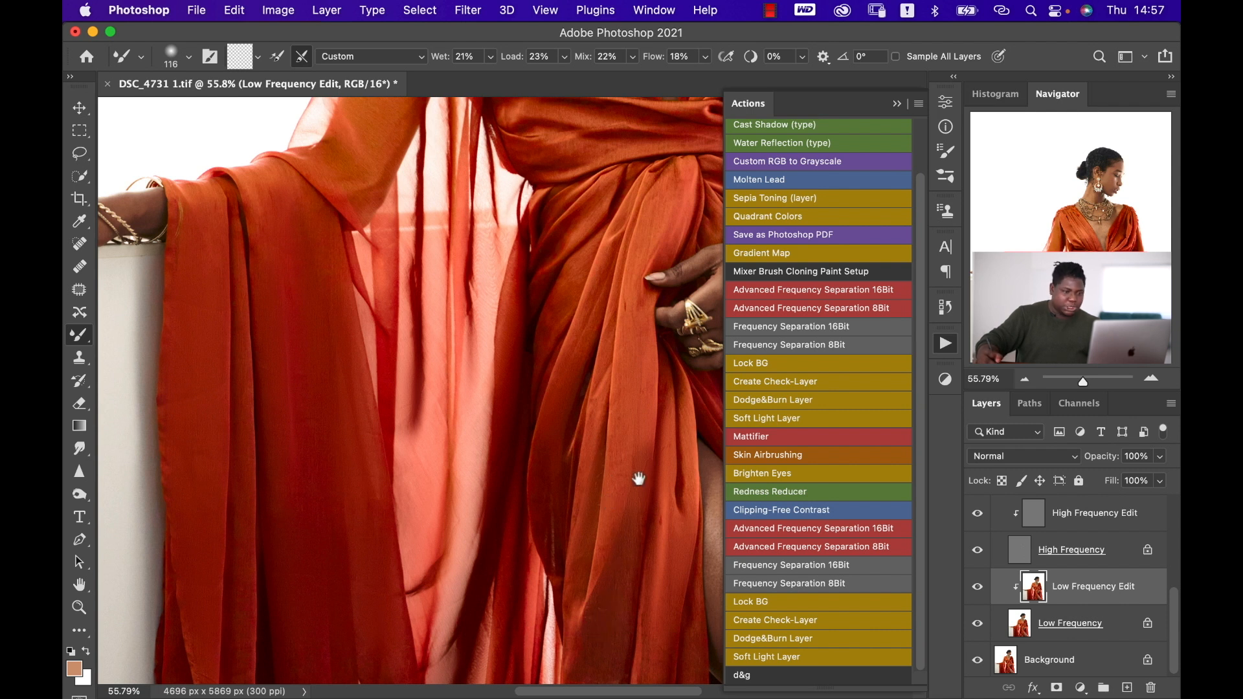
pyautogui.moveTo(574, 402); pyautogui.dragTo(585, 453)
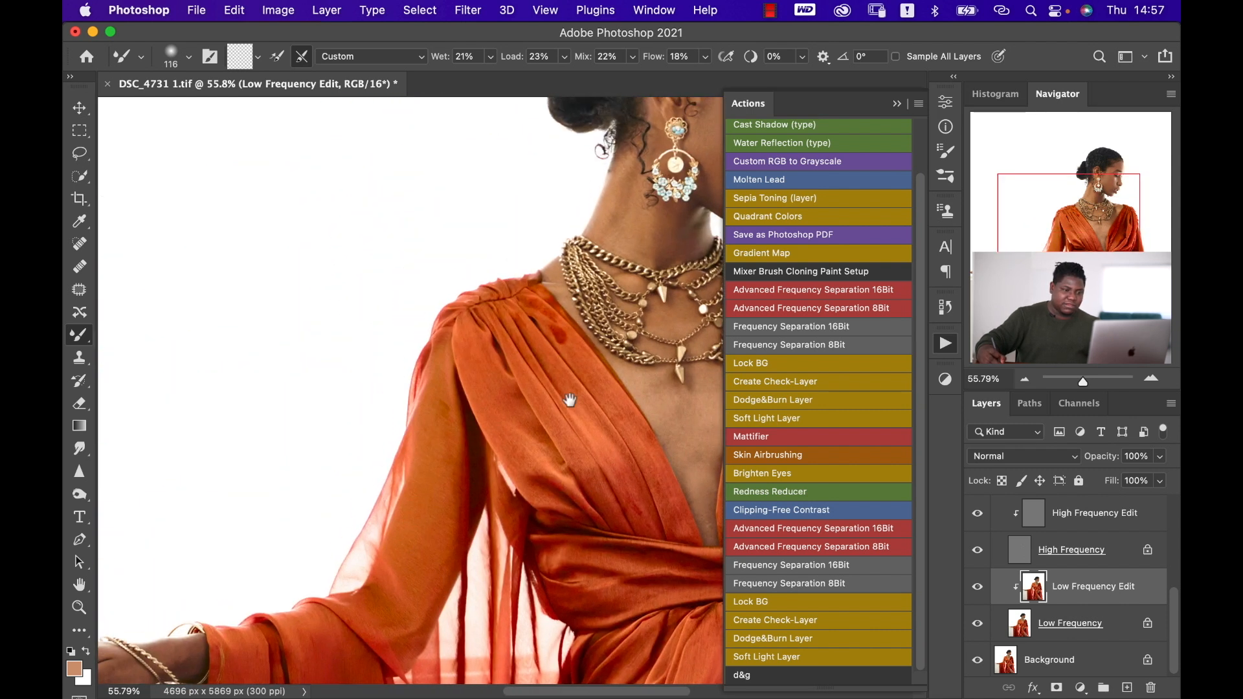
pyautogui.moveTo(576, 353); pyautogui.dragTo(573, 352)
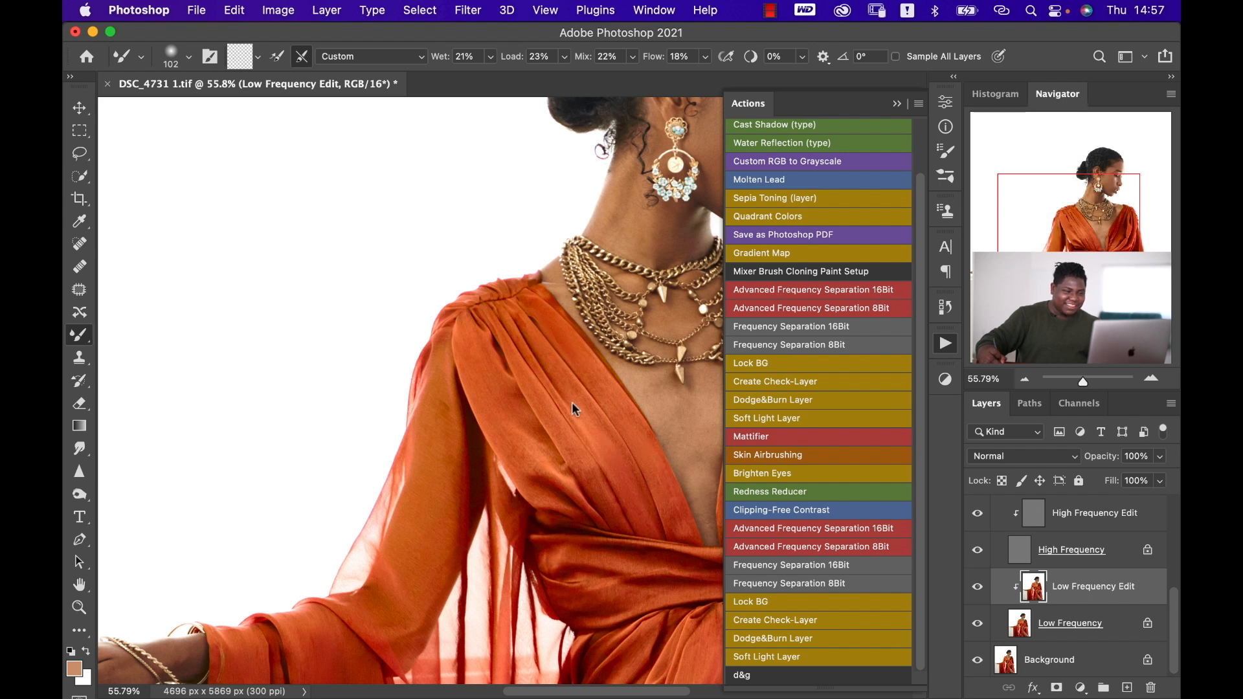
pyautogui.moveTo(570, 440); pyautogui.dragTo(479, 296)
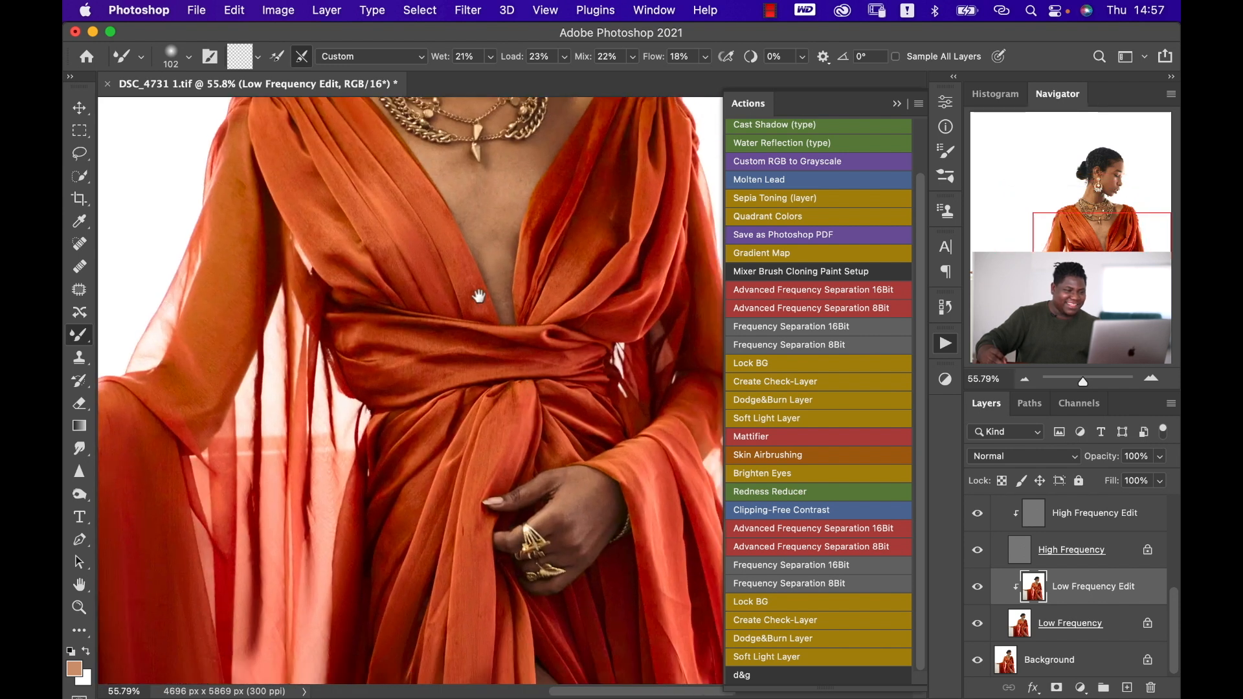
pyautogui.moveTo(523, 398); pyautogui.dragTo(356, 324)
pyautogui.moveTo(113, 482); pyautogui.dragTo(499, 324)
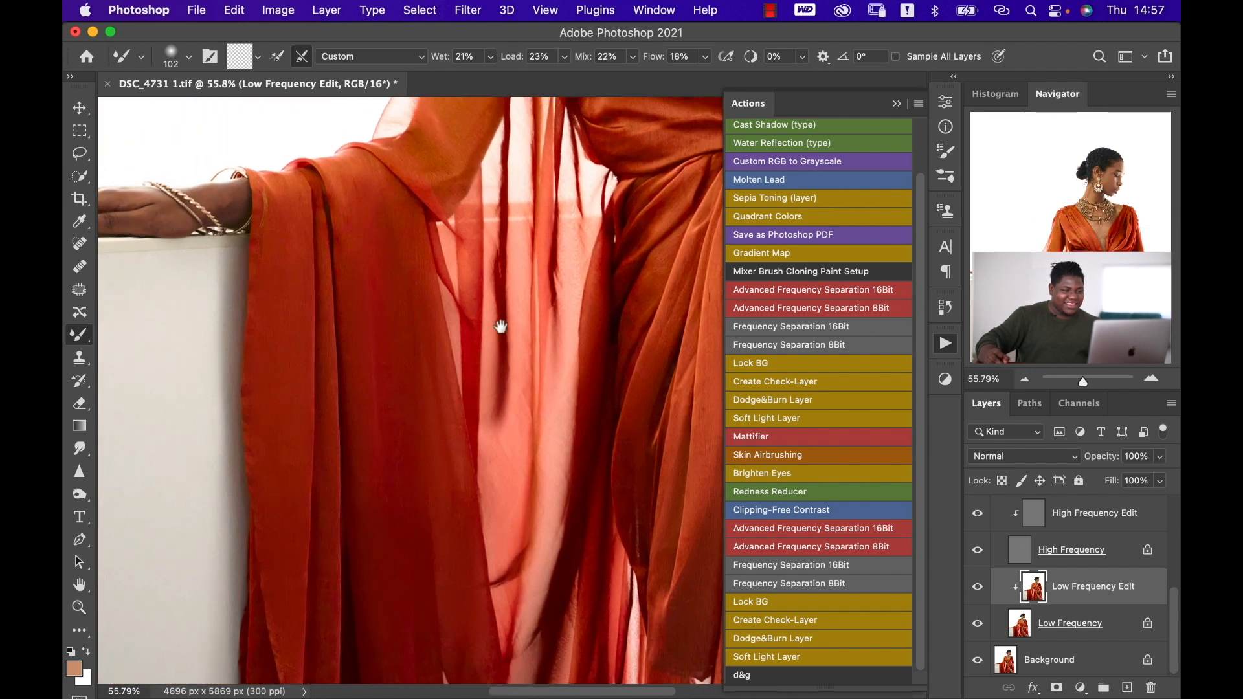
# With the whole photo in view, blend the dress's broad tones using the Mixer Brush at about 174 to 343 px
pyautogui.press('z')
pyautogui.moveTo(389, 359); pyautogui.dragTo(305, 372)
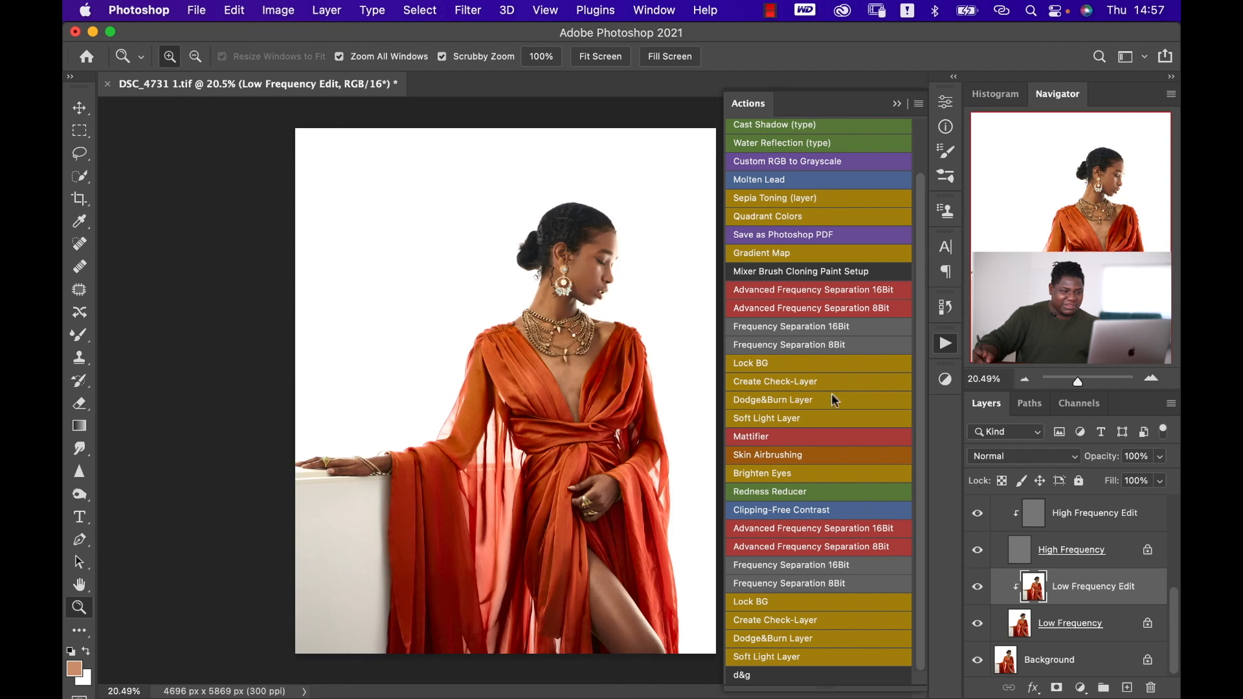
pyautogui.scroll(2, 996, 541)
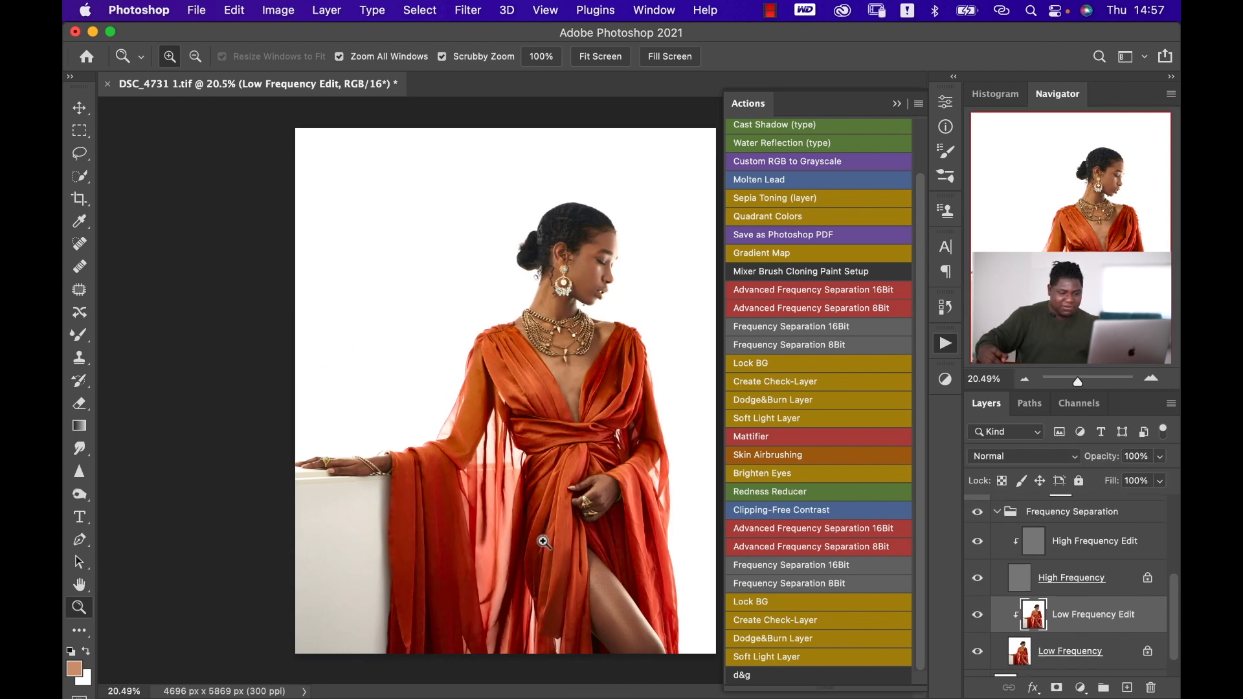
pyautogui.press('b')
pyautogui.moveTo(447, 582); pyautogui.dragTo(523, 582)
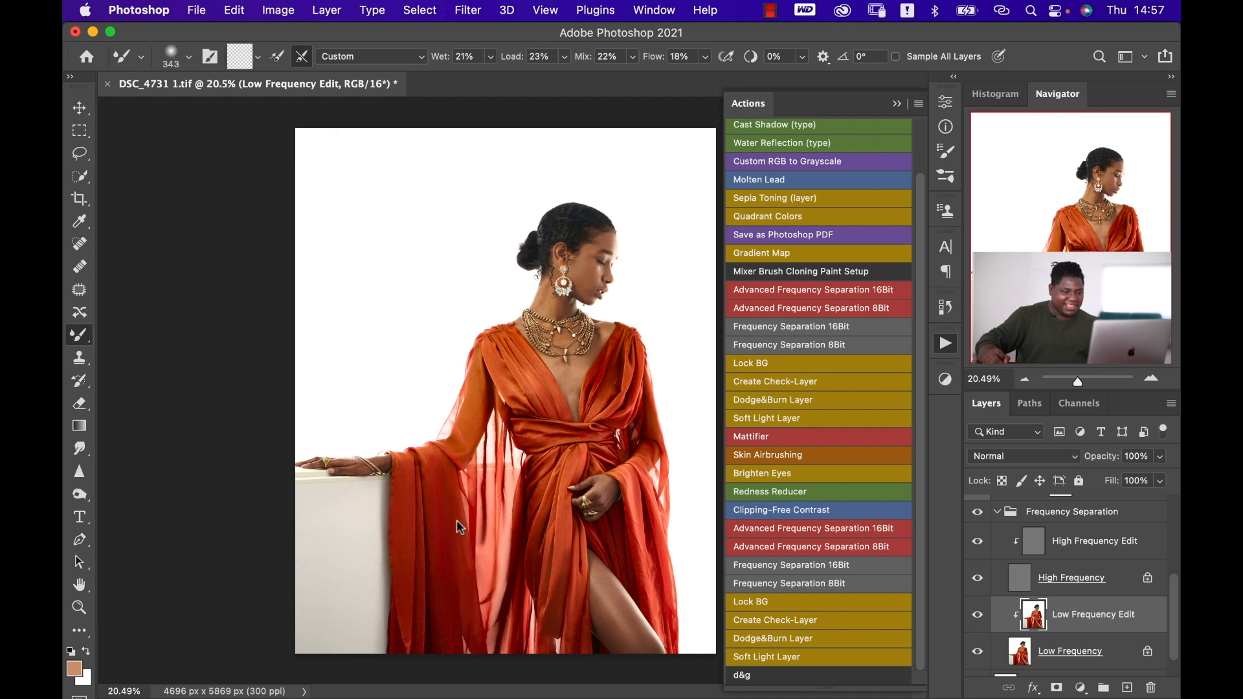
pyautogui.moveTo(585, 455); pyautogui.dragTo(568, 453)
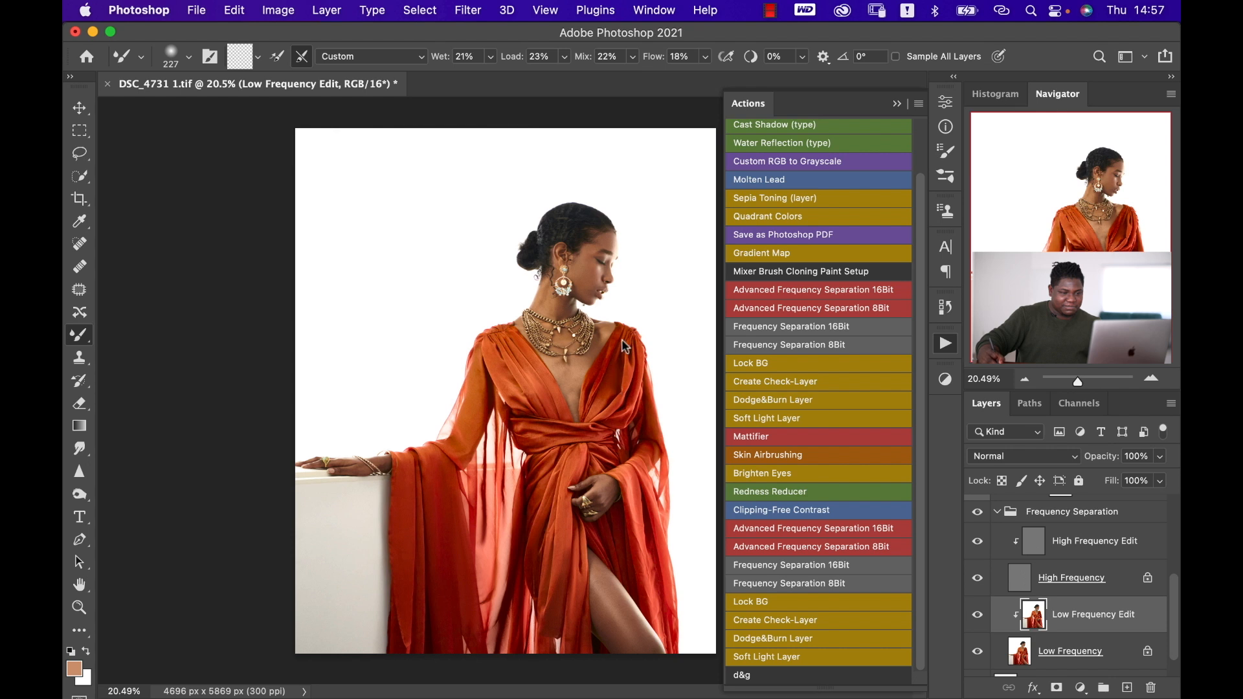
pyautogui.moveTo(632, 515); pyautogui.dragTo(635, 506)
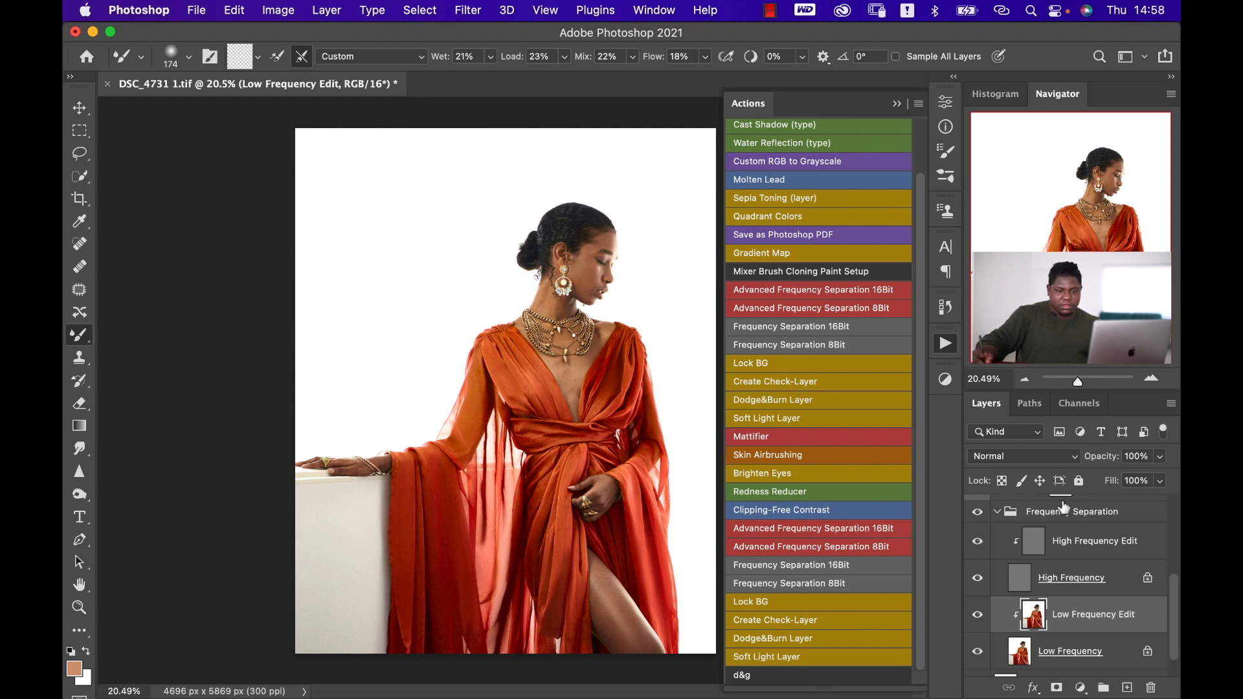
# Compare the photo with and without the Frequency Separation group, and undo the last edit
pyautogui.click(977, 515)
pyautogui.click(977, 514)
pyautogui.click(977, 515)
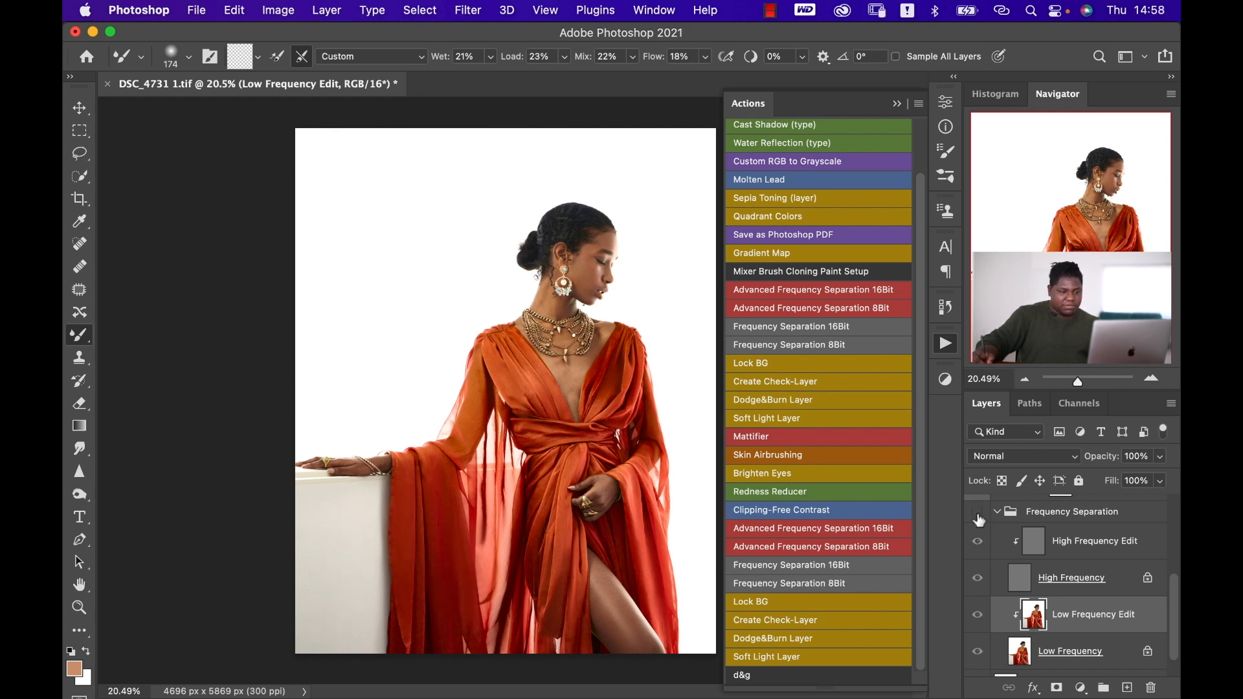
pyautogui.click(977, 515)
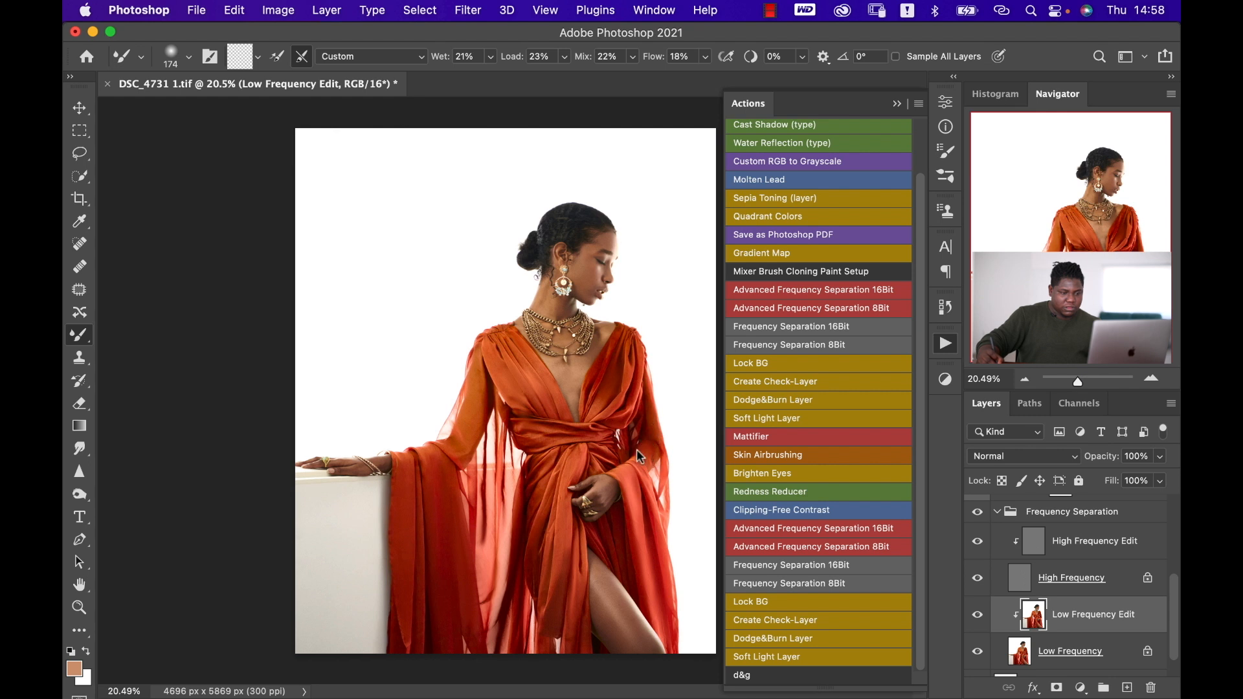
pyautogui.press('super+z')
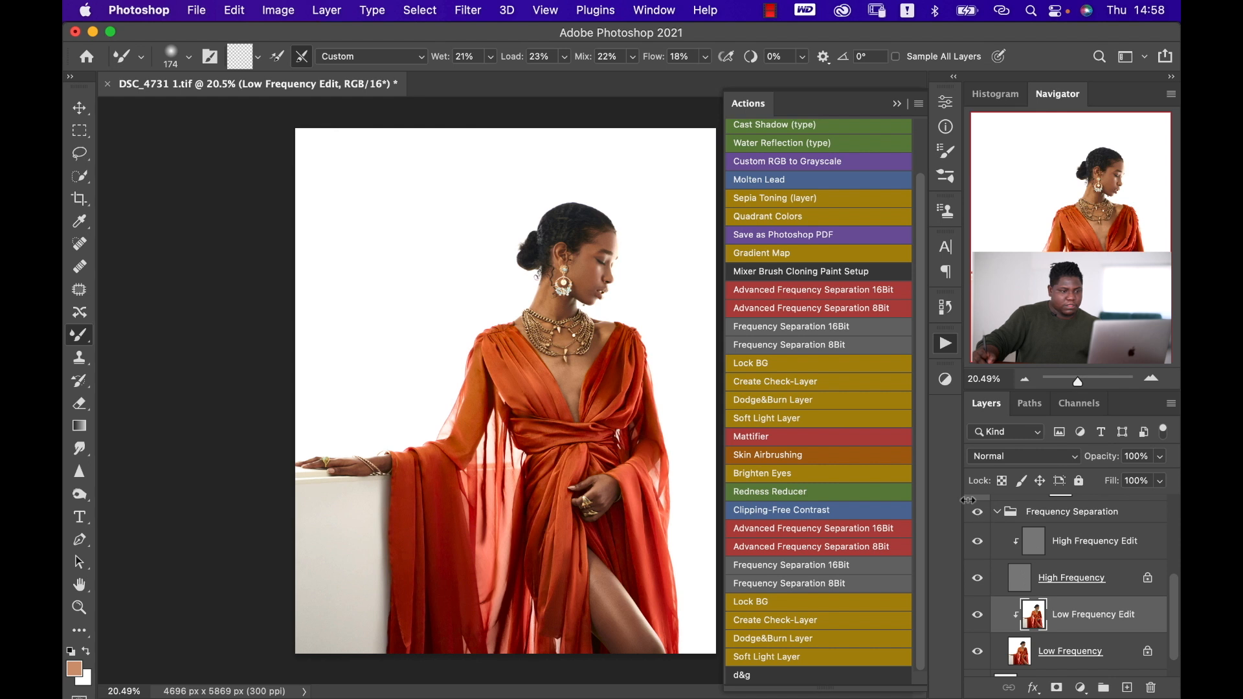
# Collapse the Actions list and inspect the face, jewellery and bodice up close before returning to the wider view
pyautogui.press('z')
pyautogui.moveTo(568, 289); pyautogui.dragTo(692, 266)
pyautogui.moveTo(603, 329); pyautogui.dragTo(582, 348)
pyautogui.click(897, 104)
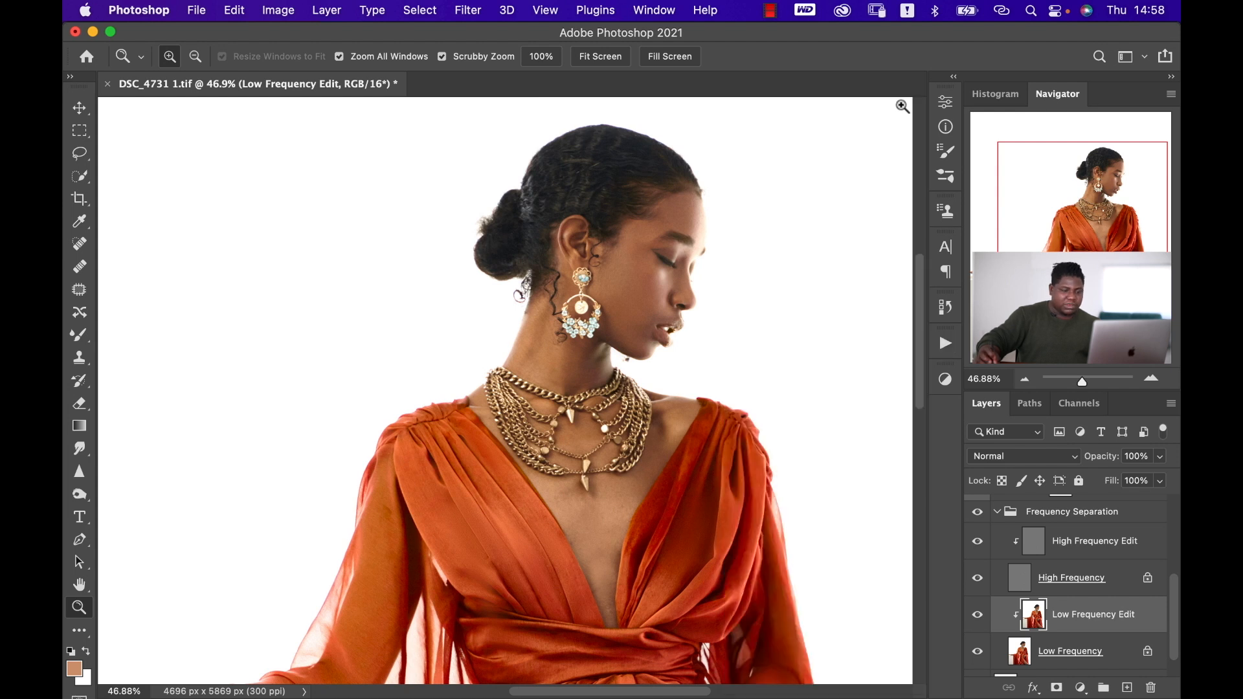
pyautogui.moveTo(887, 119); pyautogui.dragTo(882, 112)
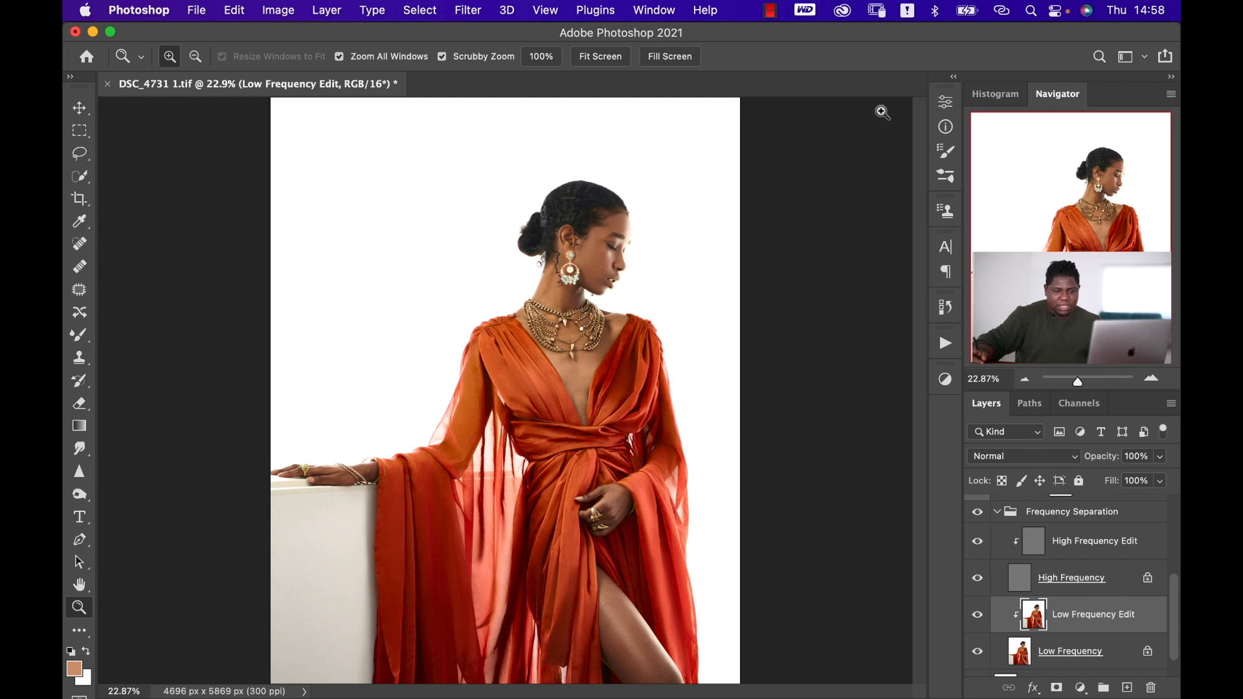
# Delete the Check Layer group, reduce the layer stack to only the Background layer, and save the file
pyautogui.scroll(3, 1085, 531)
pyautogui.click(1088, 512)
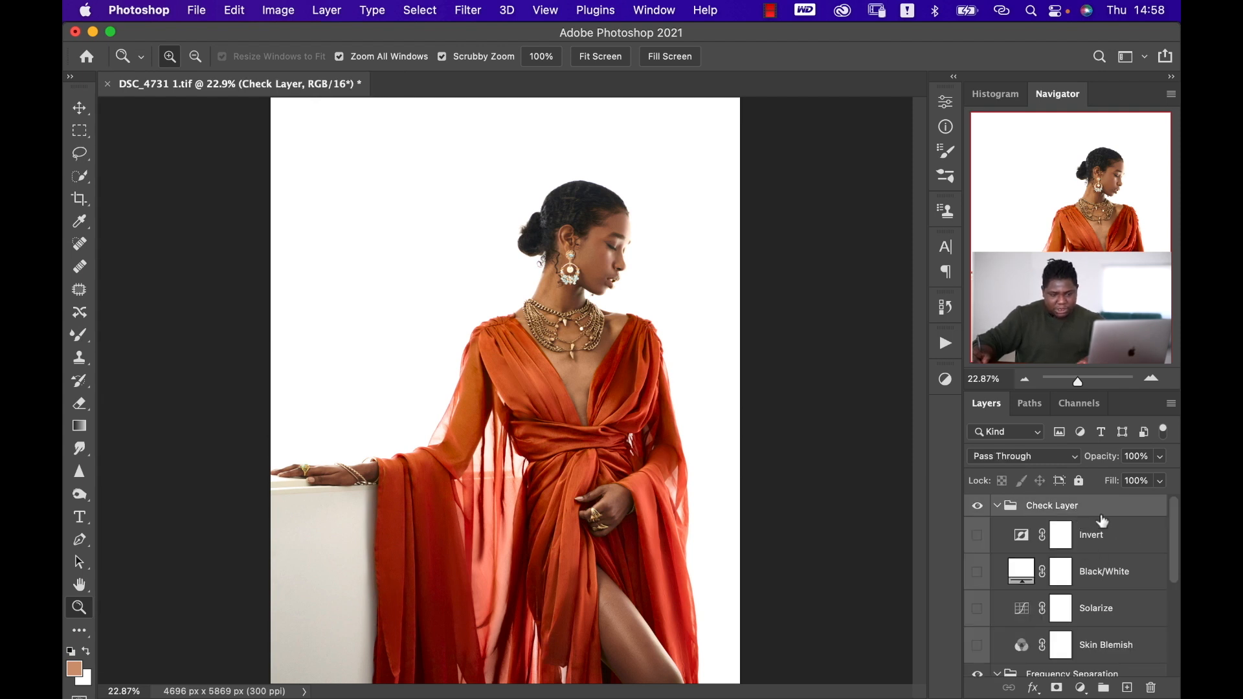
pyautogui.press('Delete')
pyautogui.press('Delete')
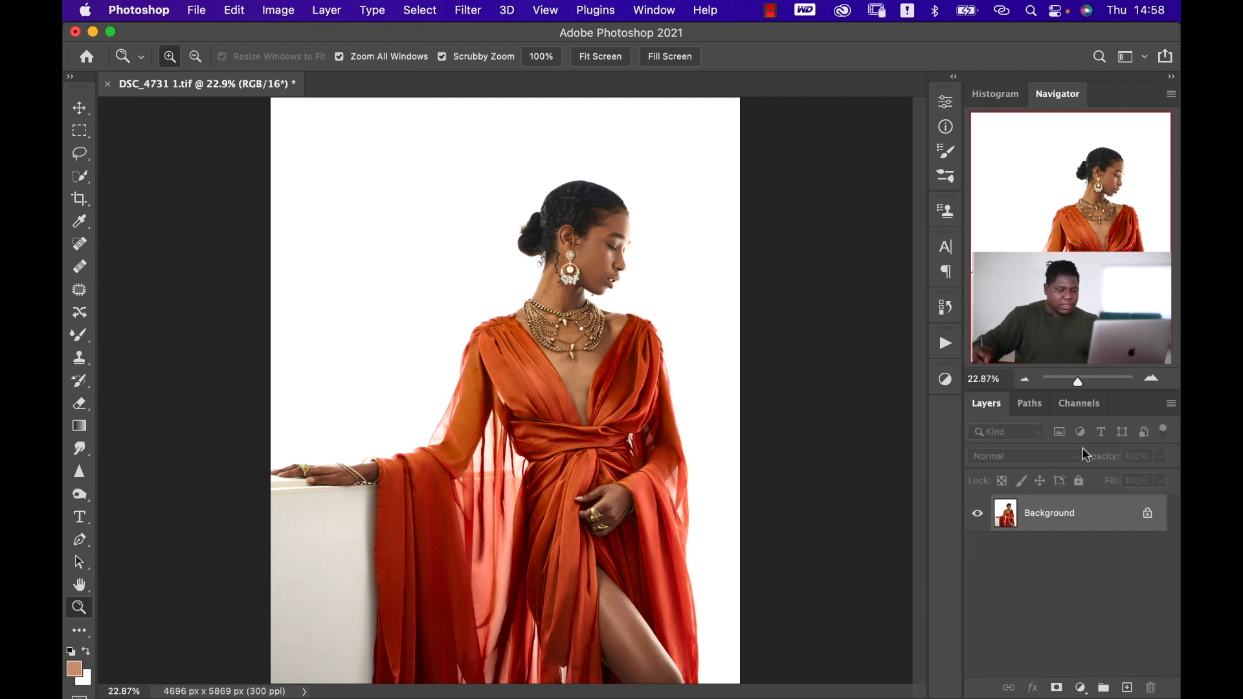
pyautogui.press('super+s')
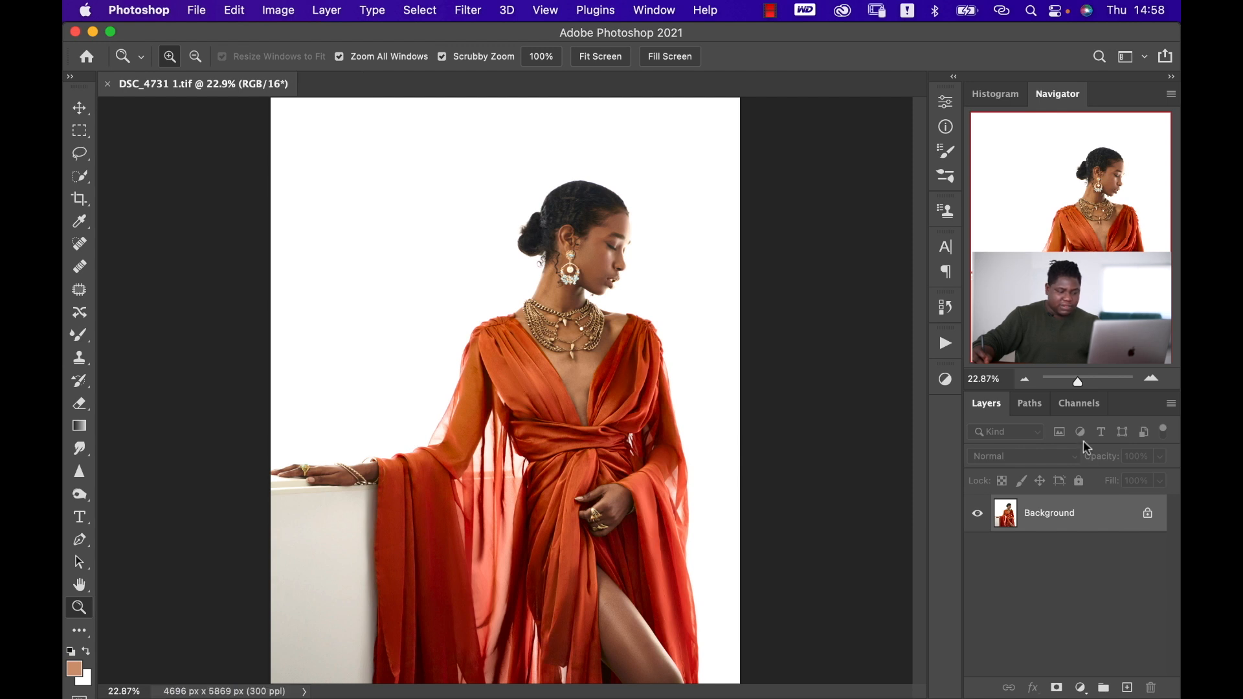
# Switch to Capture One and compare the first DSC_4731.NEF variant with the retouched DSC_4731 1.tif, ending on the TIFF
pyautogui.press('super+Tab')
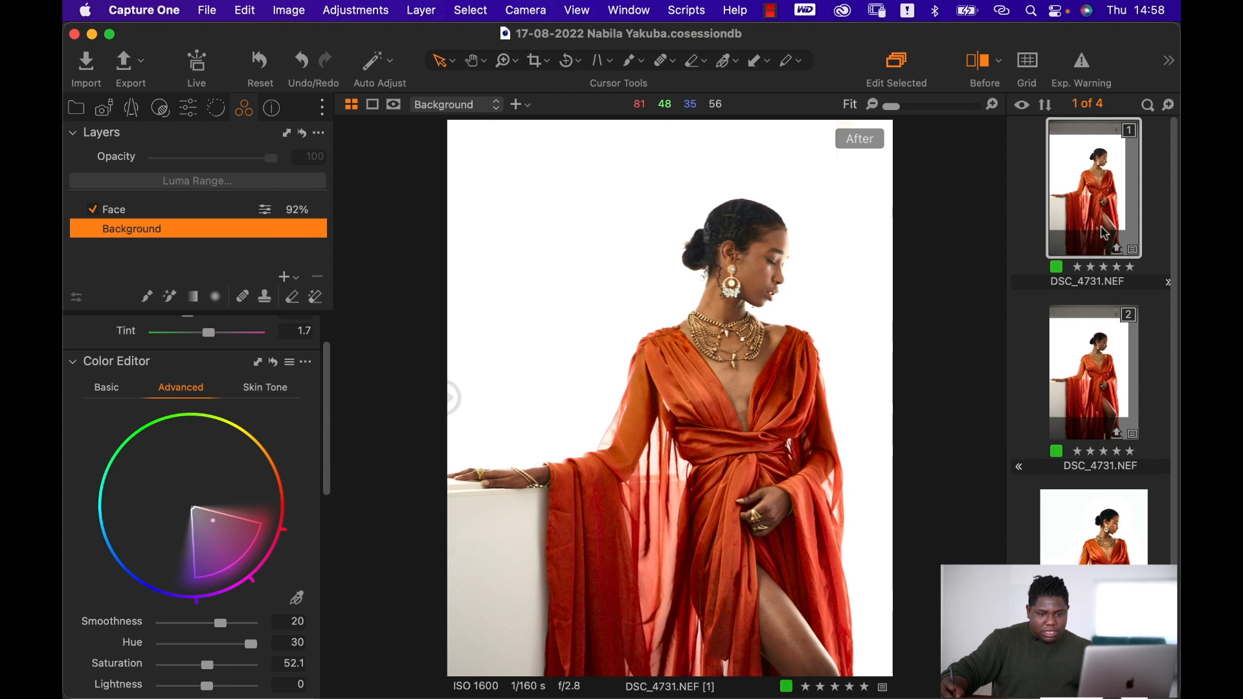
pyautogui.scroll(-1, 1094, 324)
pyautogui.scroll(2, 1093, 336)
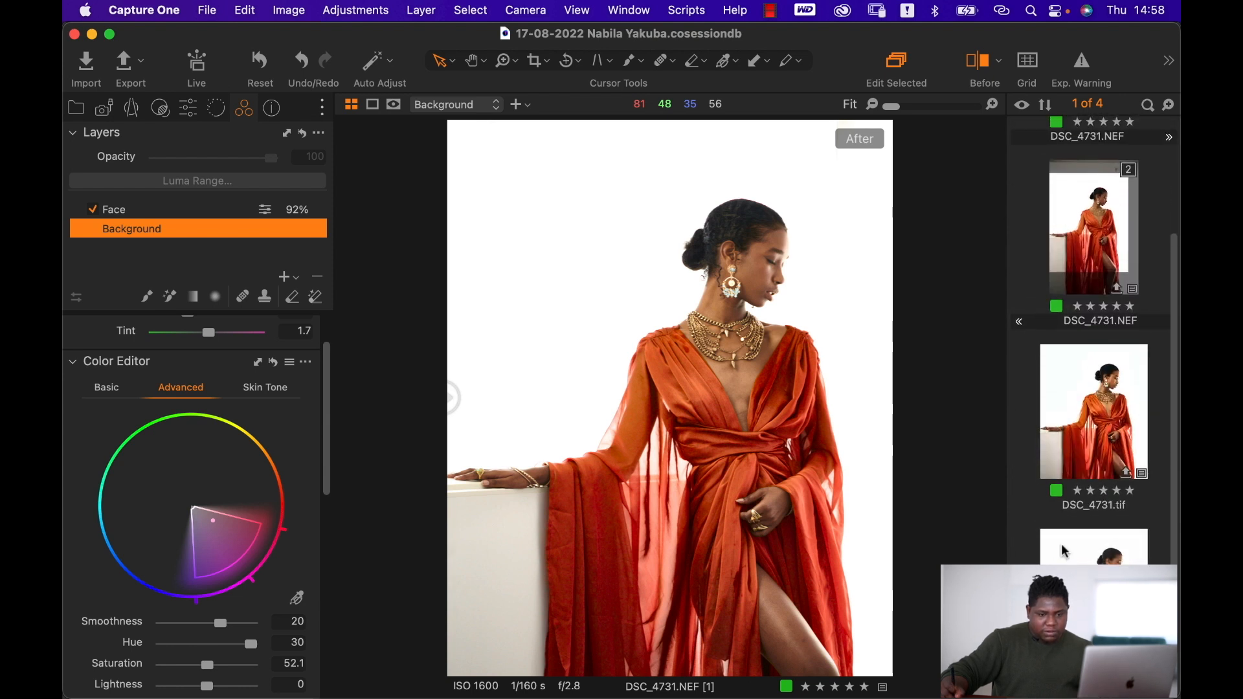
pyautogui.scroll(-4, 1097, 362)
pyautogui.click(1094, 551)
pyautogui.scroll(4, 1105, 237)
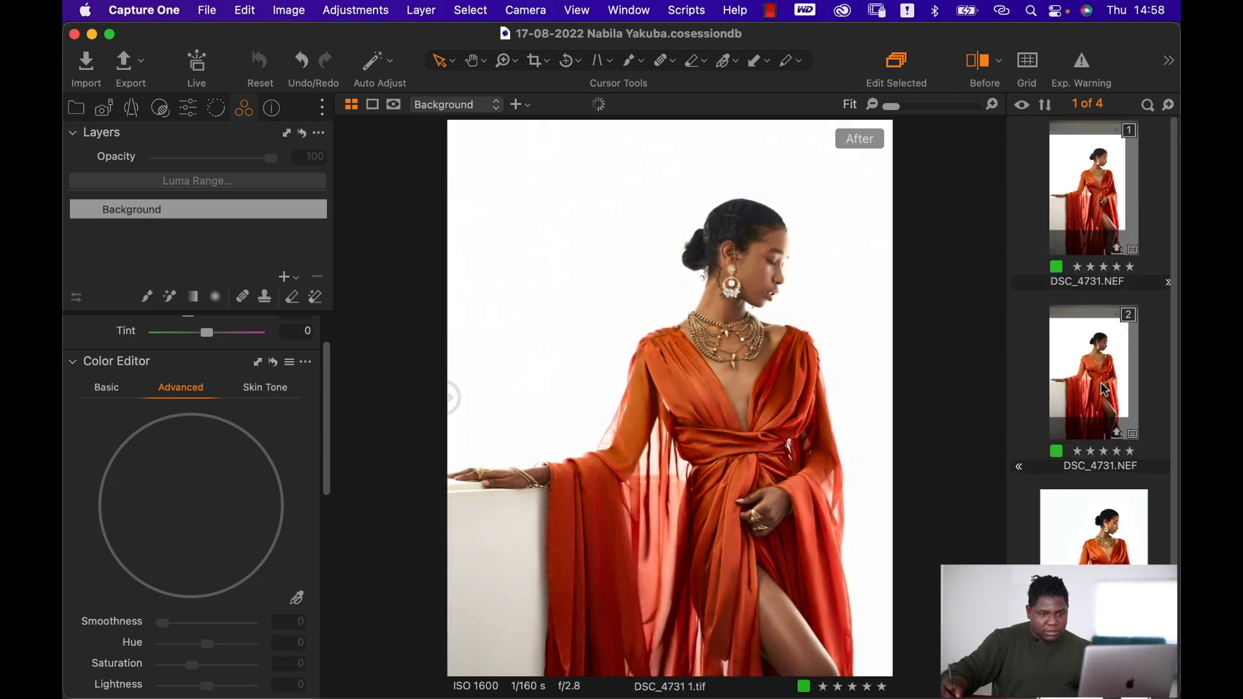
pyautogui.click(1108, 234)
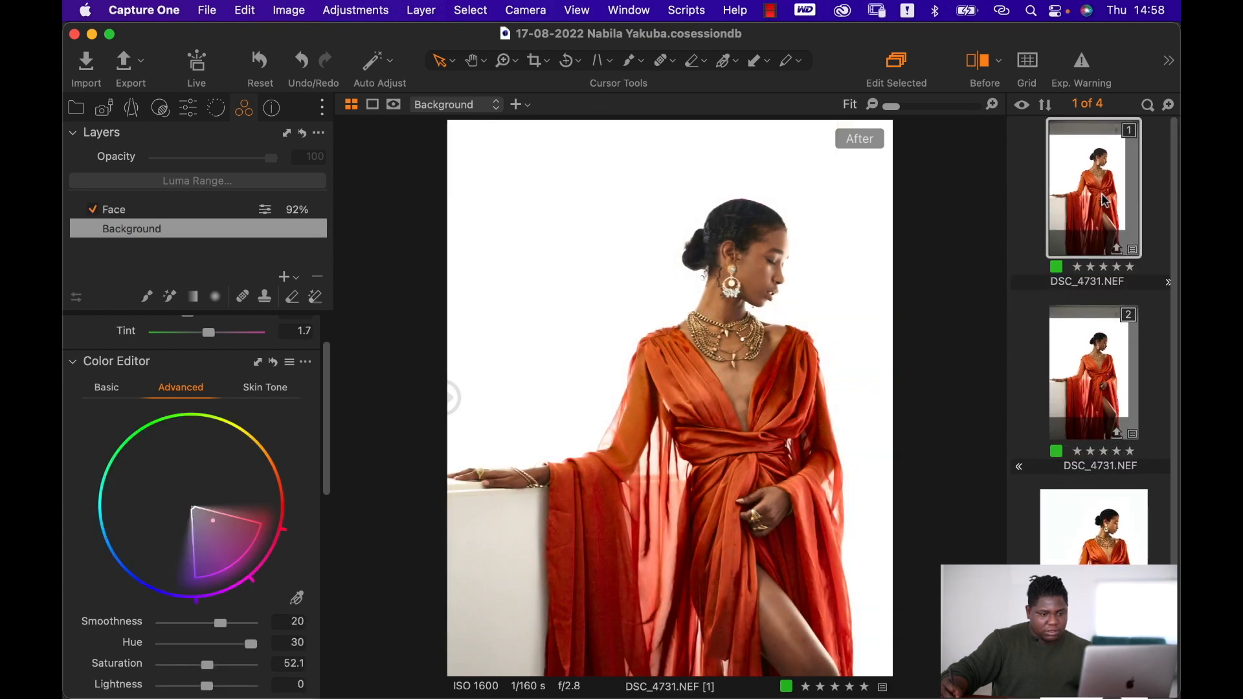
pyautogui.scroll(-4, 1105, 201)
pyautogui.click(1093, 551)
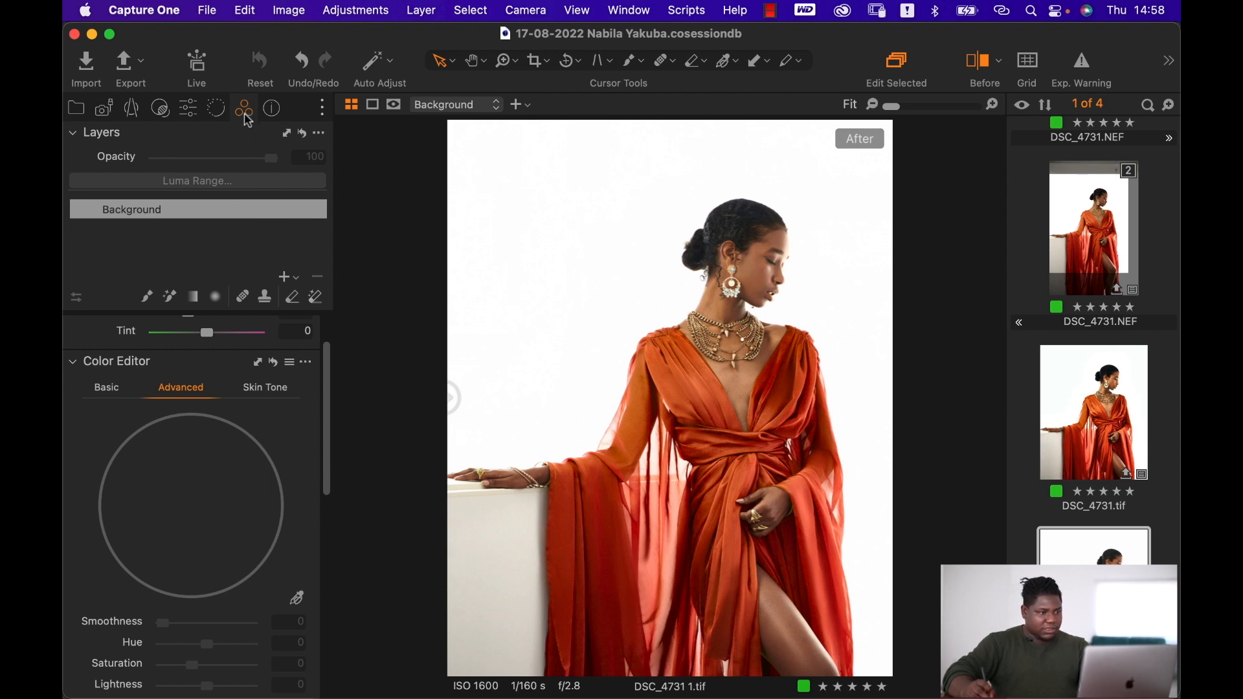
# Darken the midtones of DSC_4731 1.tif slightly with the Color Balance midtone lightness
pyautogui.scroll(2, 217, 381)
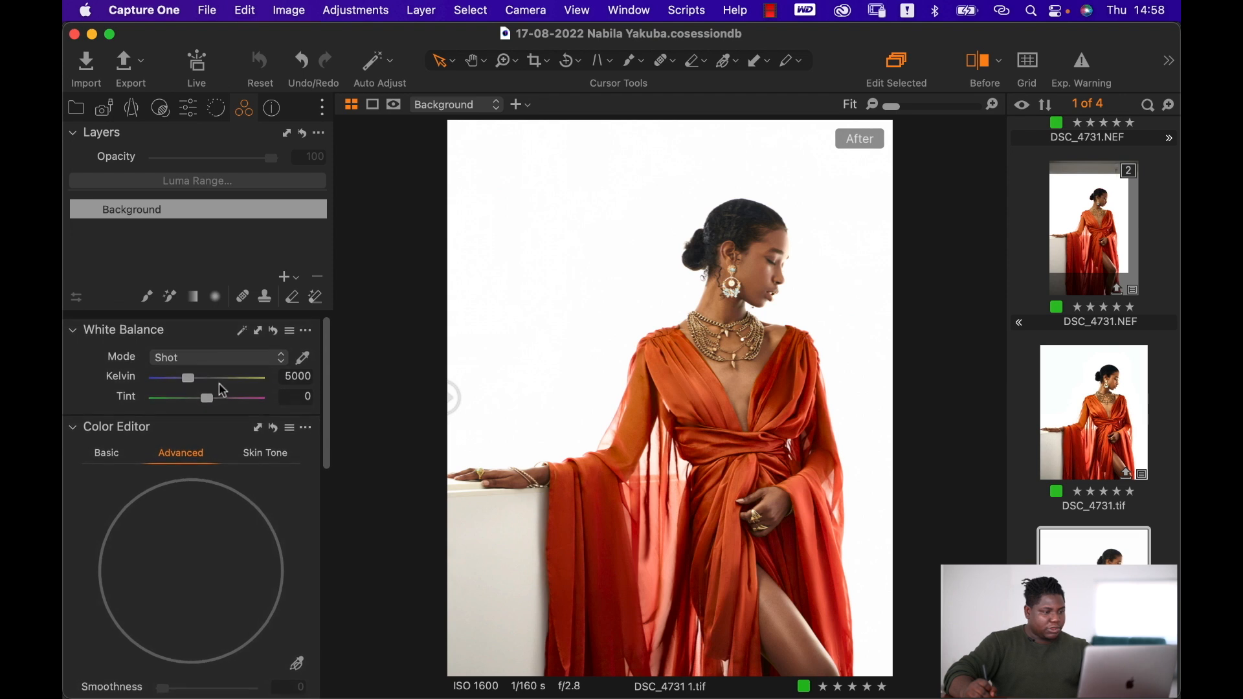
pyautogui.scroll(-4, 219, 382)
pyautogui.scroll(-10, 219, 387)
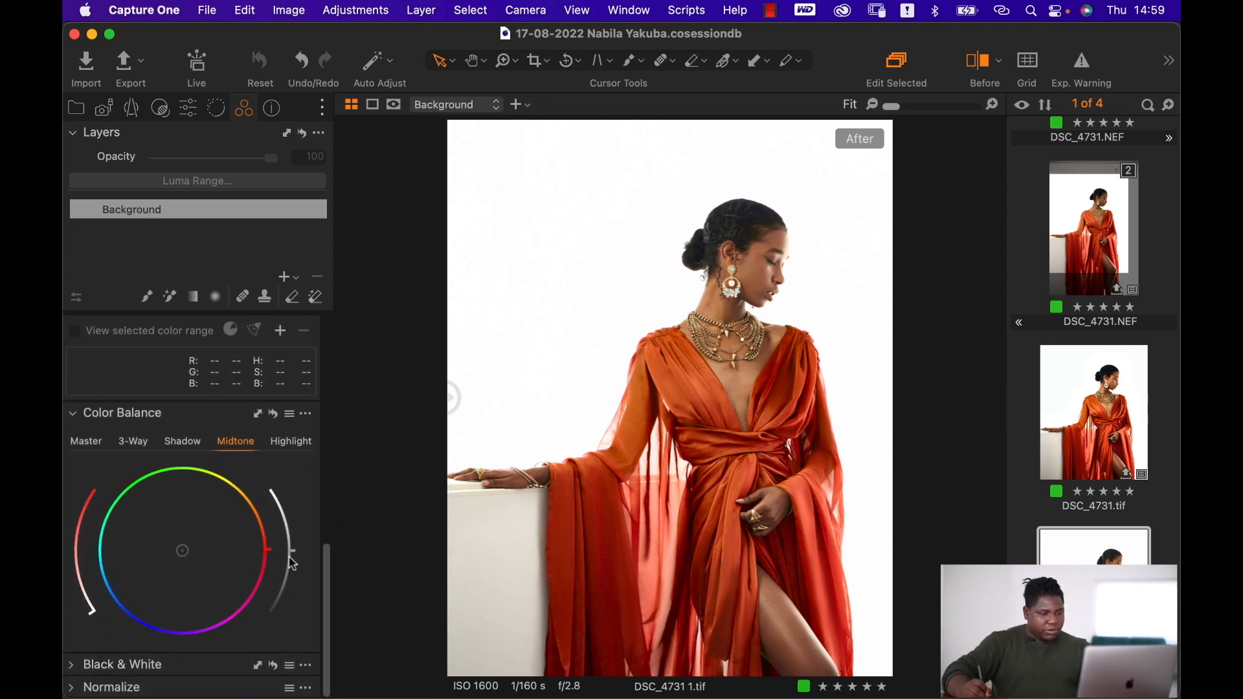
pyautogui.moveTo(290, 557); pyautogui.dragTo(293, 564)
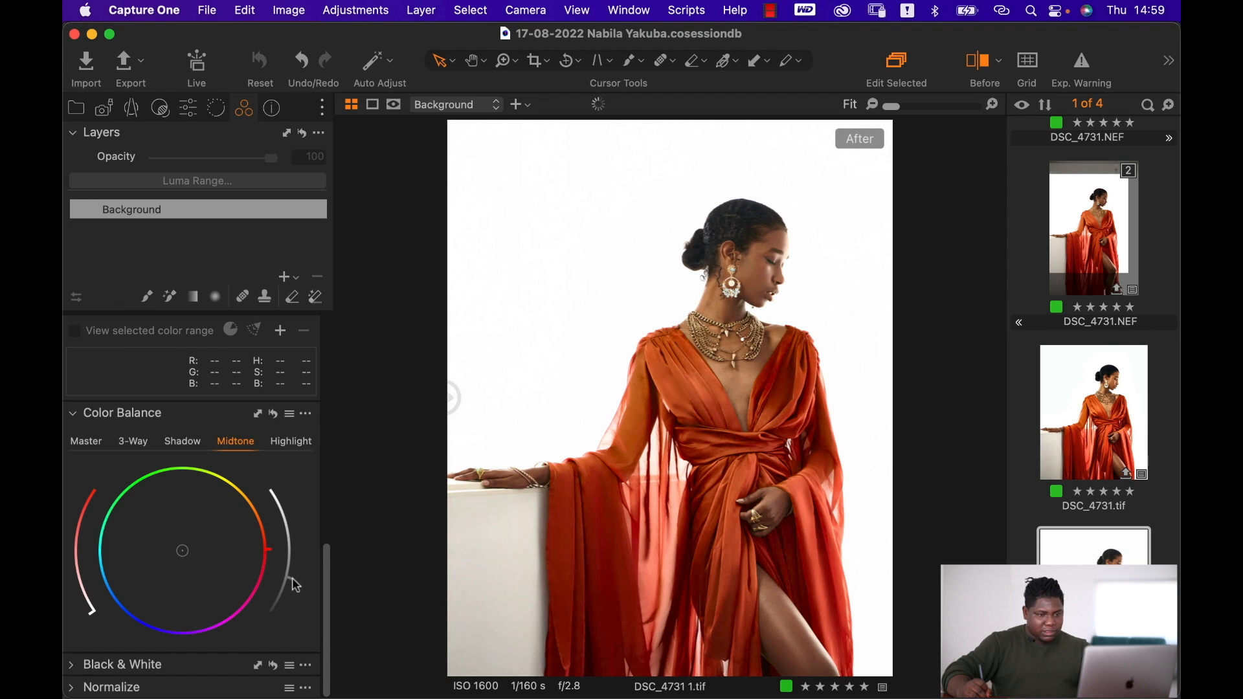
# Darken the Color Balance midtones slightly further and set the Background layer's Clarity to 54 with the Natural method
pyautogui.moveTo(295, 591); pyautogui.dragTo(296, 596)
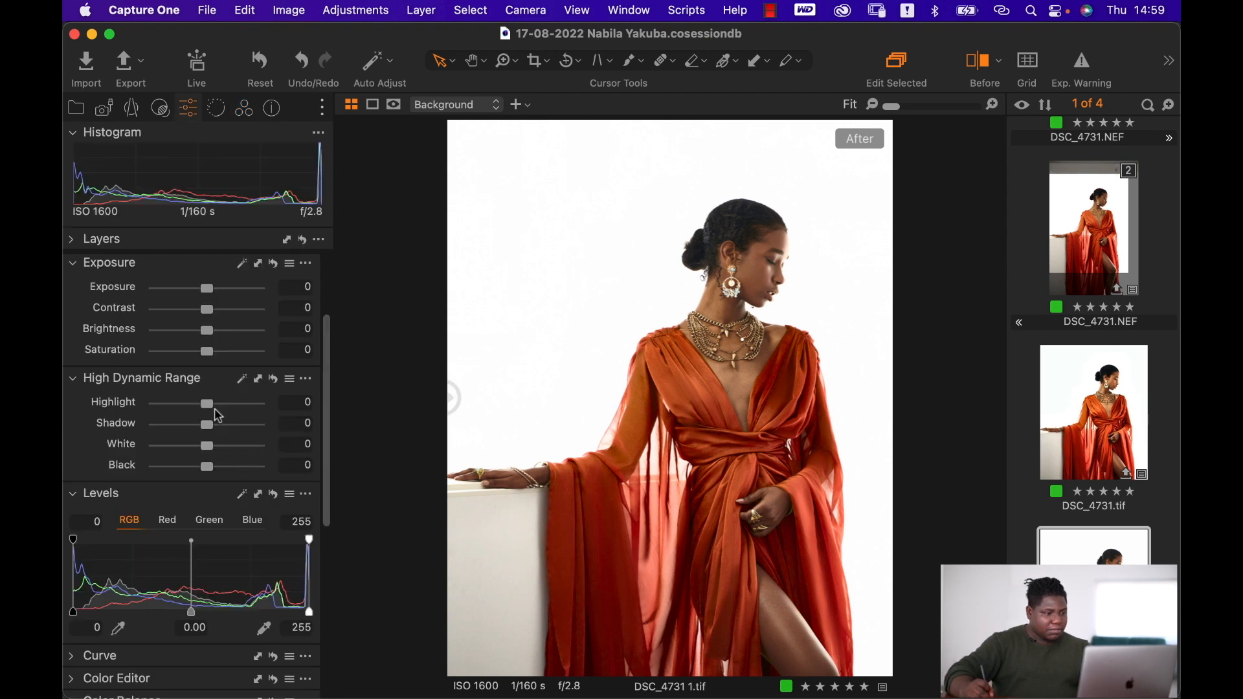
pyautogui.scroll(-8, 212, 518)
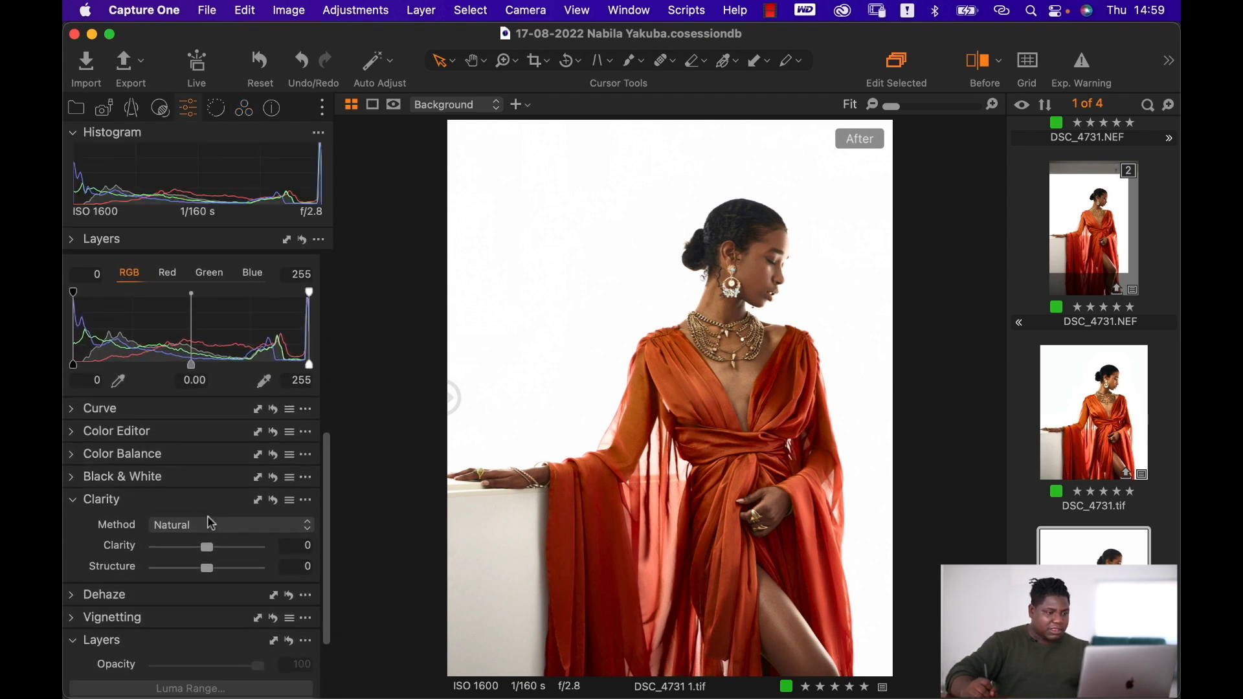
pyautogui.moveTo(215, 547)
pyautogui.mouseDown()
pyautogui.moveTo(255, 555)
pyautogui.moveTo(237, 551)
pyautogui.mouseUp()
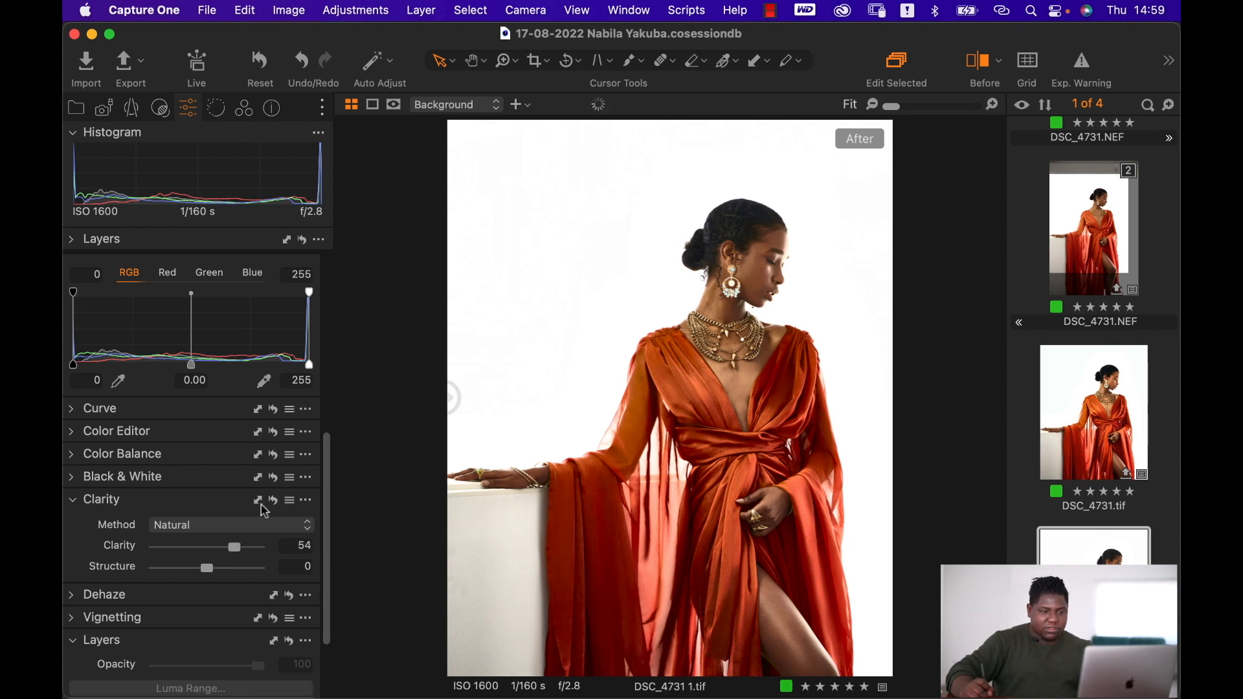
# Compare the image before and after the adjustments in the split view, ending on the fully adjusted side
pyautogui.press('y')
pyautogui.press('y')
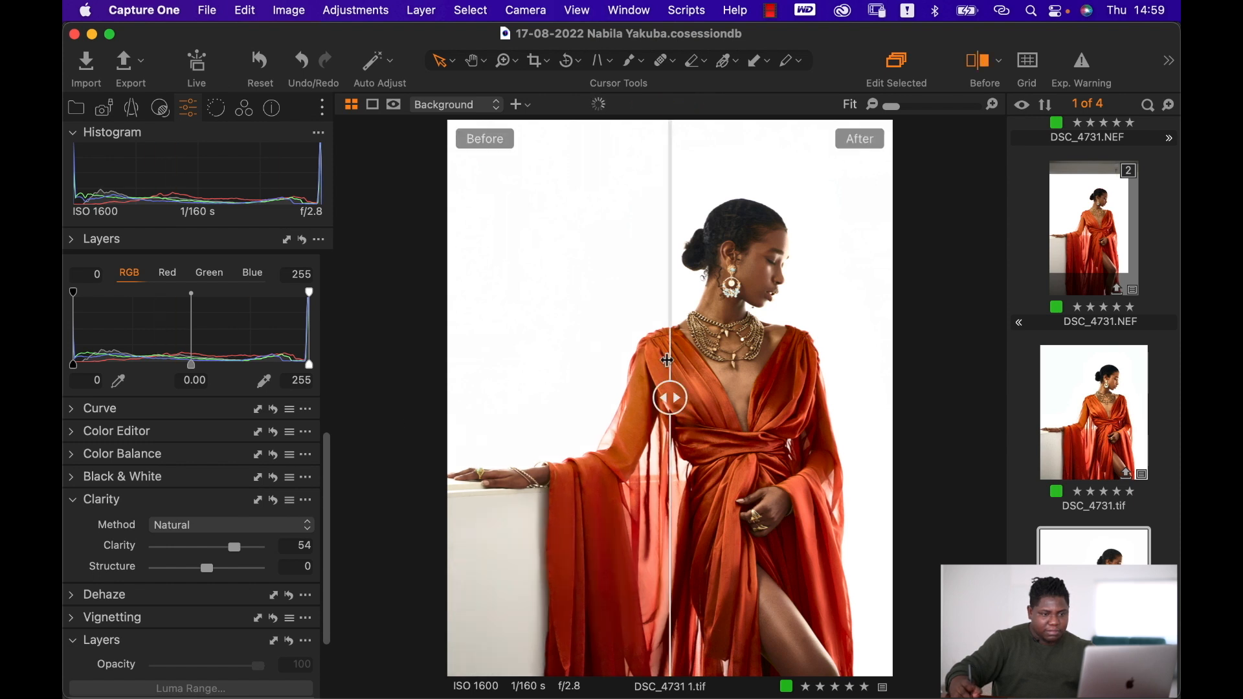
pyautogui.moveTo(671, 392); pyautogui.dragTo(263, 139)
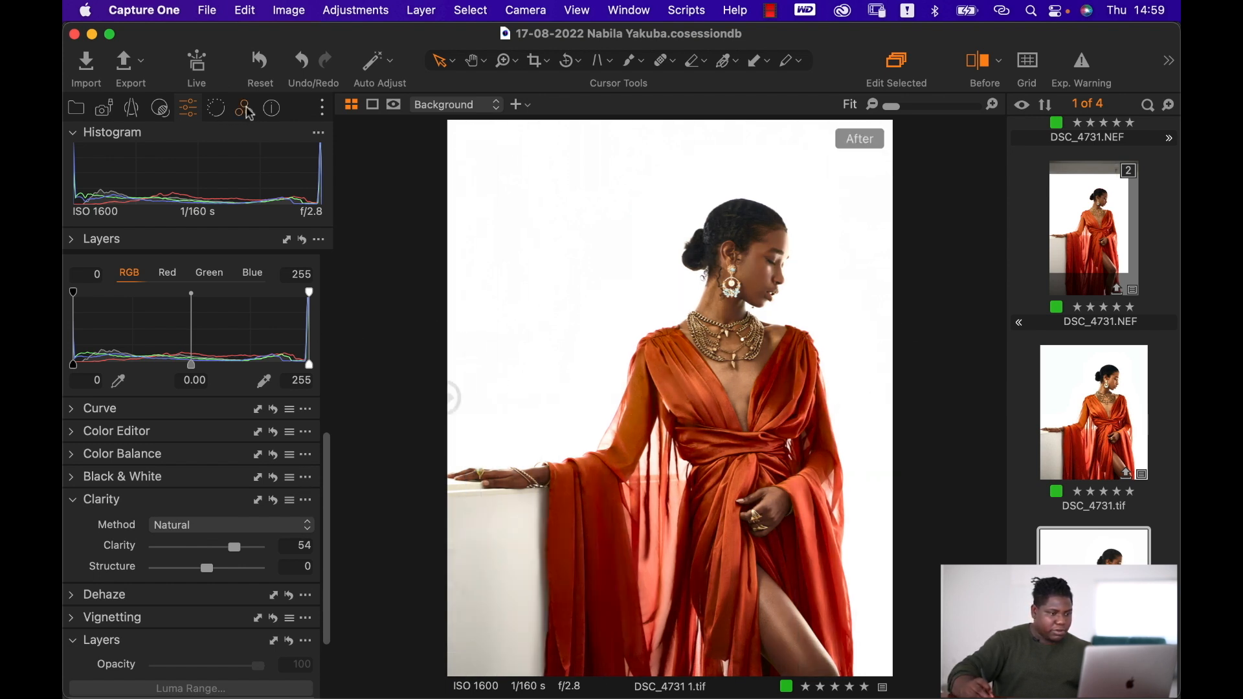
pyautogui.click(245, 109)
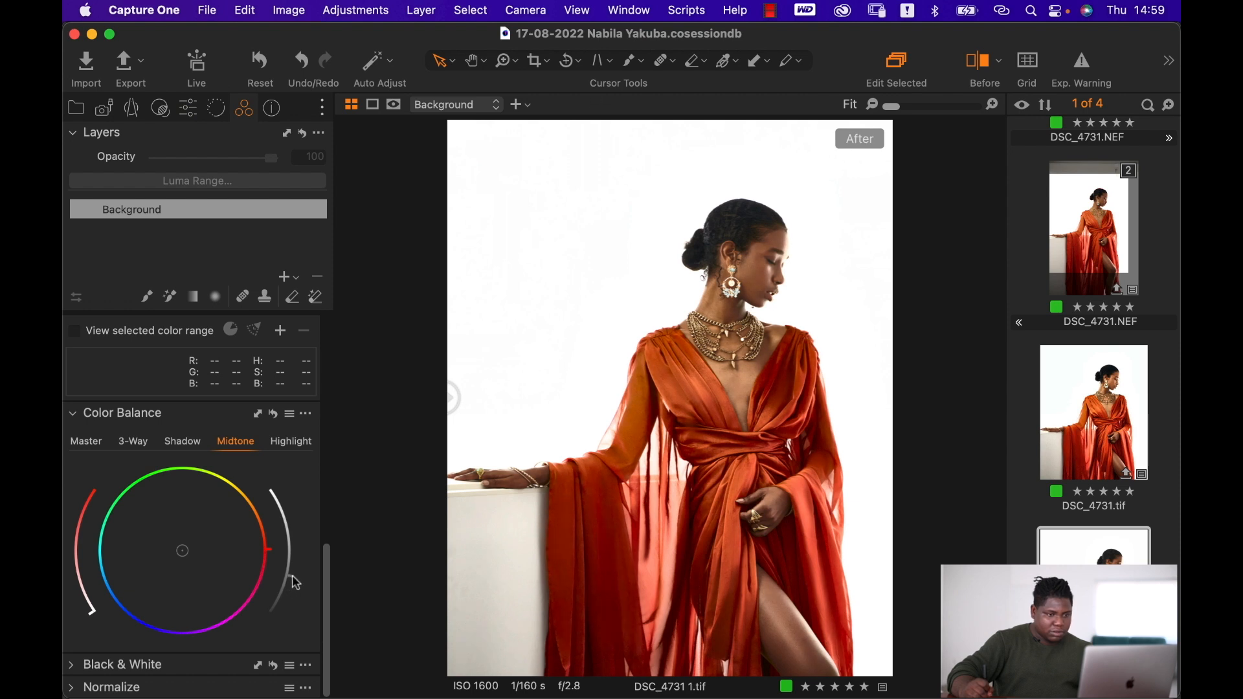
pyautogui.click(516, 106)
pyautogui.doubleClick(183, 215)
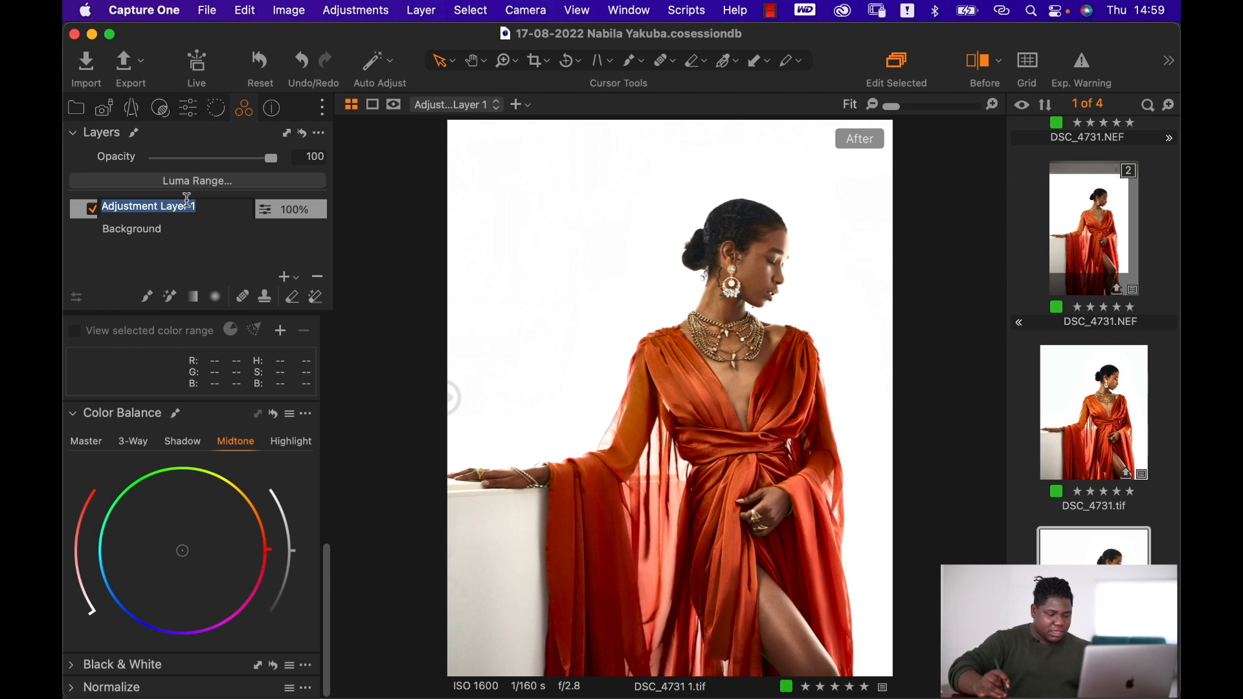
pyautogui.write('Face')
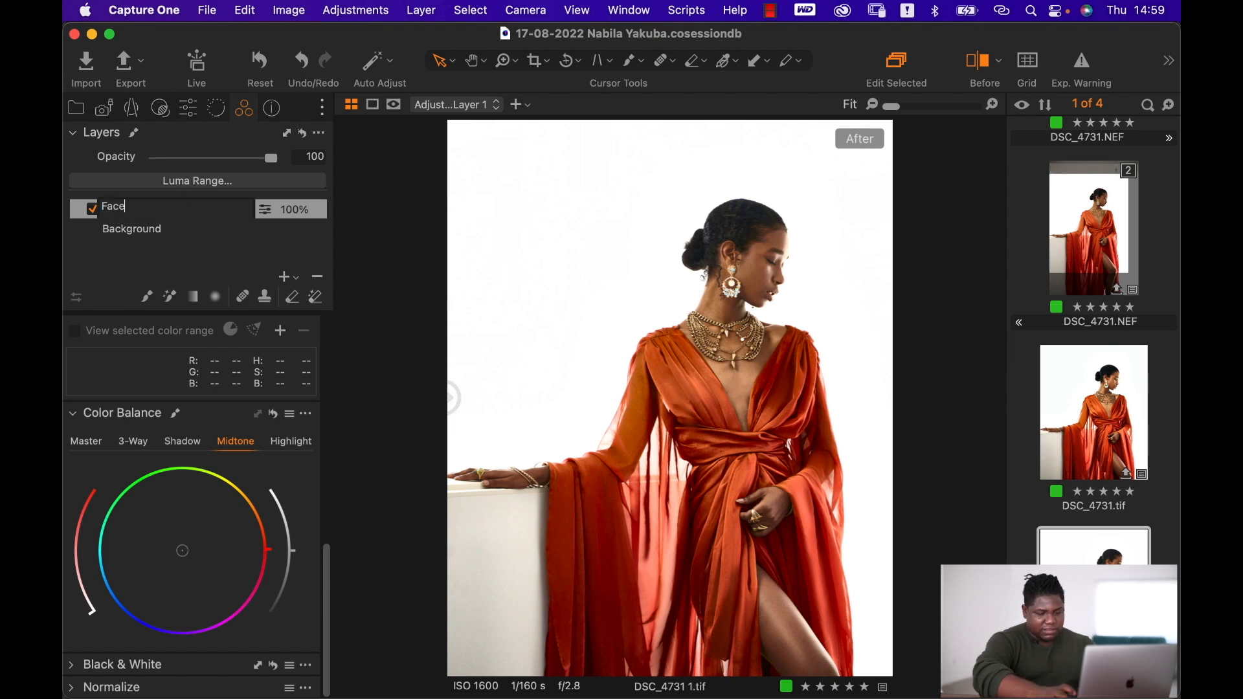
pyautogui.press('Return')
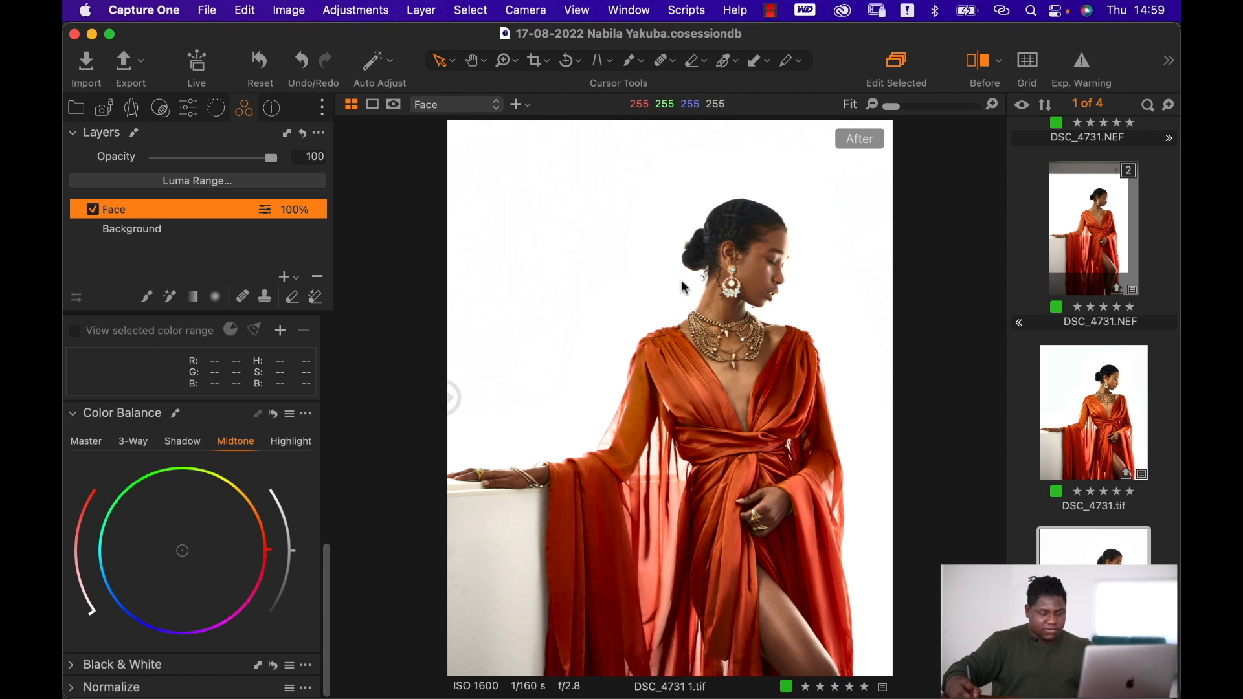
pyautogui.press('Delete')
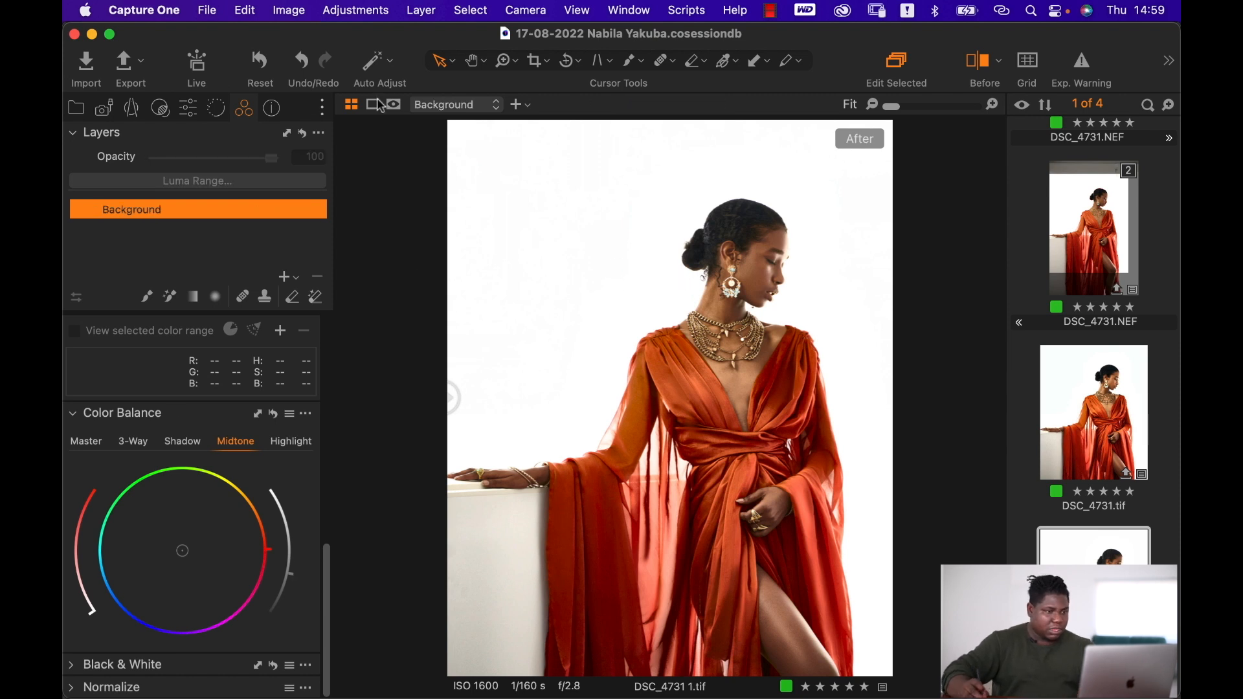
# Add a new adjustment layer above the Background and name it Face
pyautogui.click(516, 105)
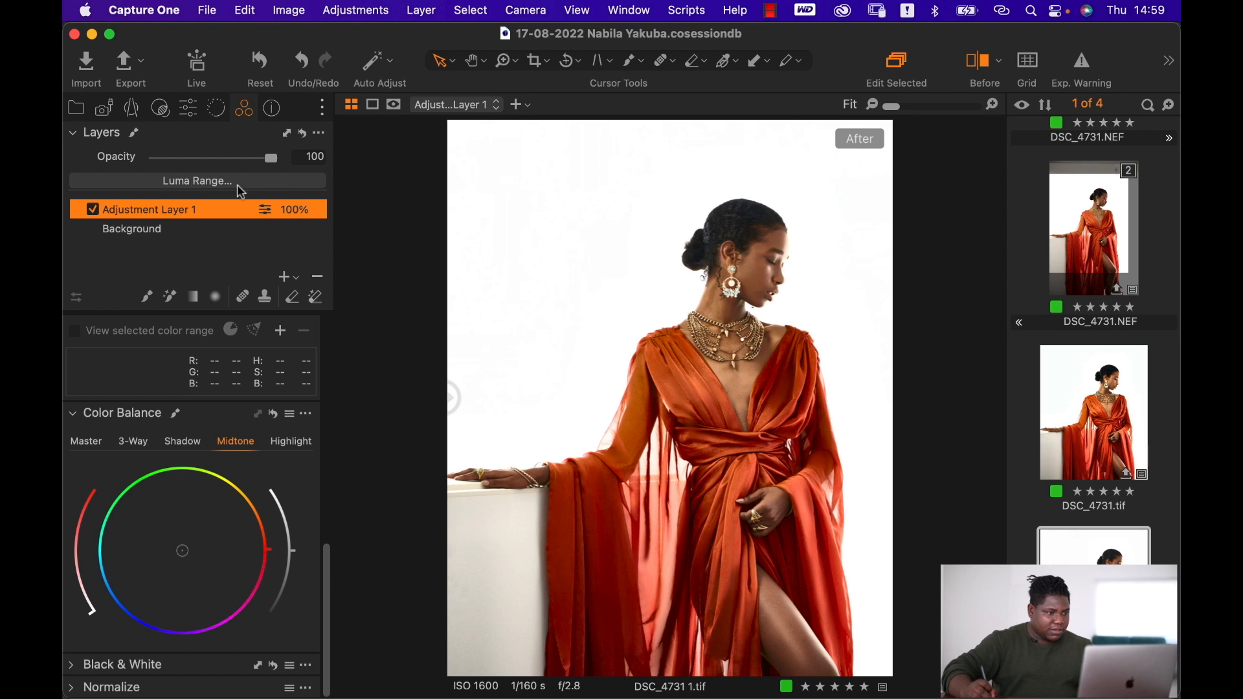
pyautogui.doubleClick(194, 215)
pyautogui.write('Fa')
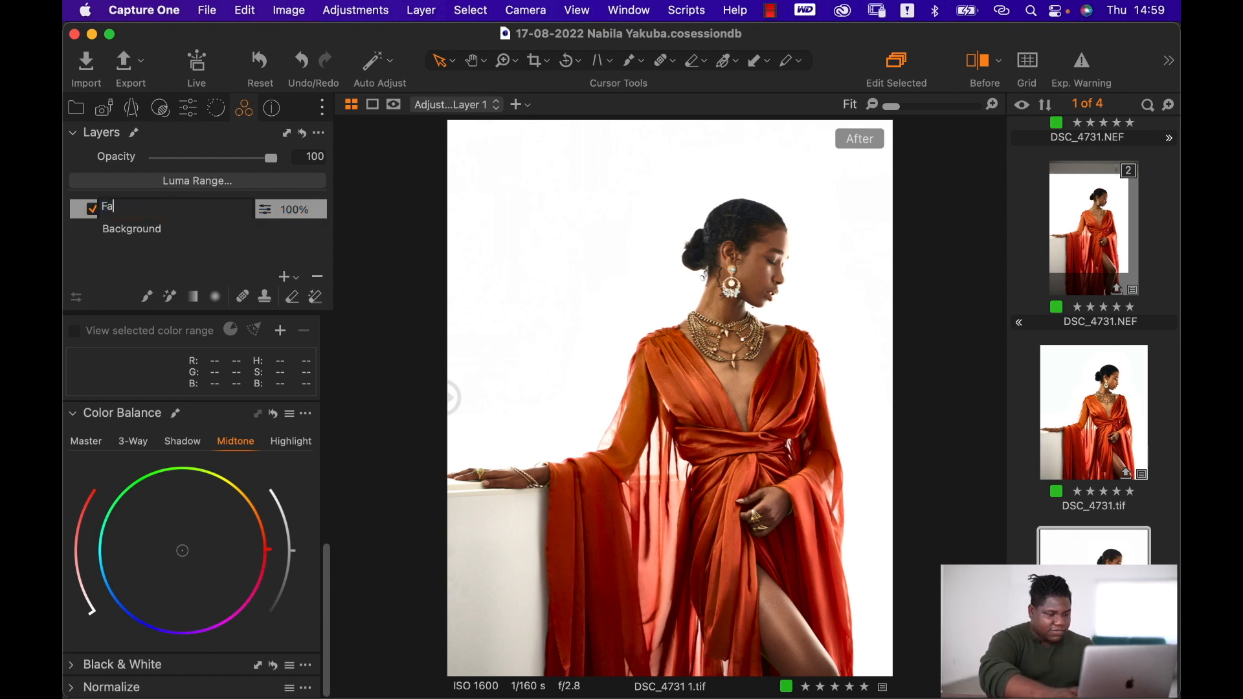
pyautogui.write('vece')
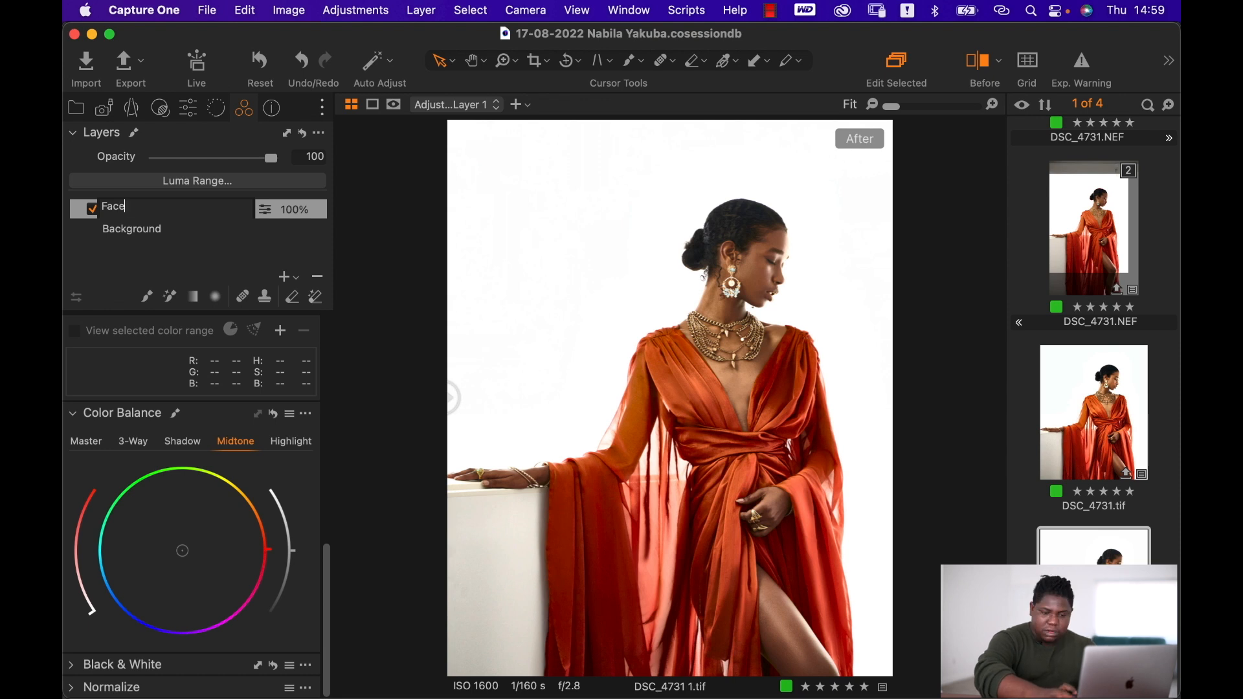
pyautogui.press('Return')
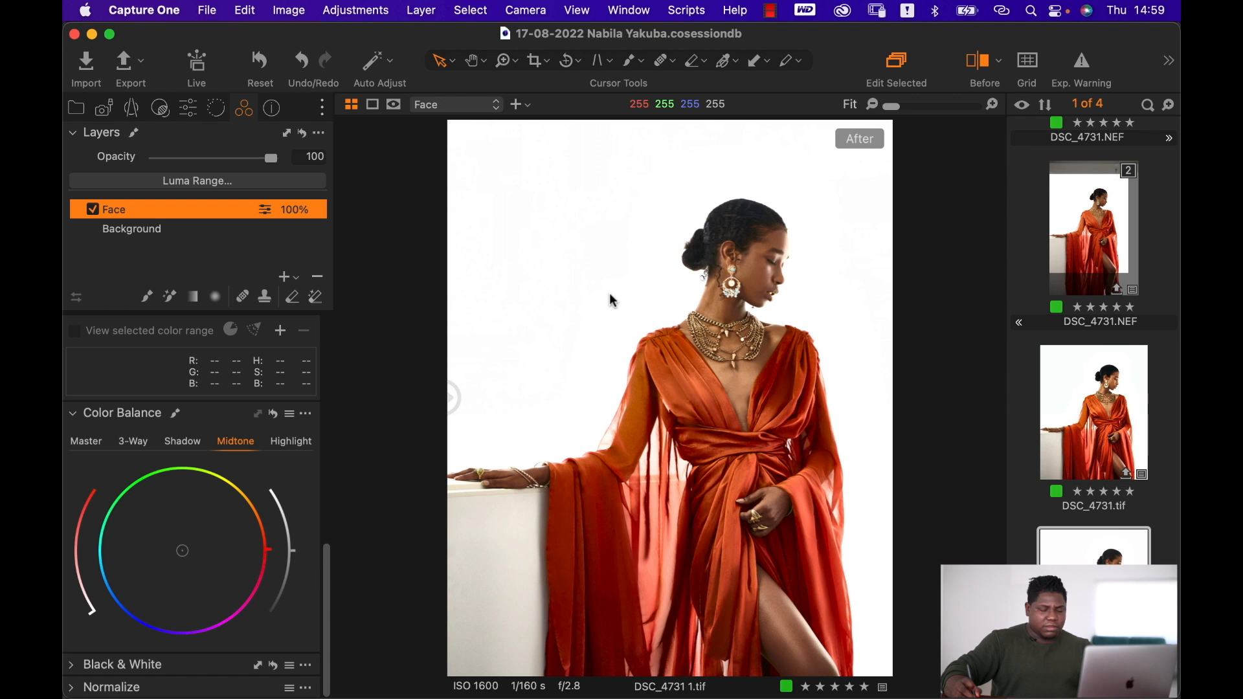
# Mask the Face layer with an inside-filled radial gradient around the model's head, refining its size and position while checking the mask overlay
pyautogui.press('b')
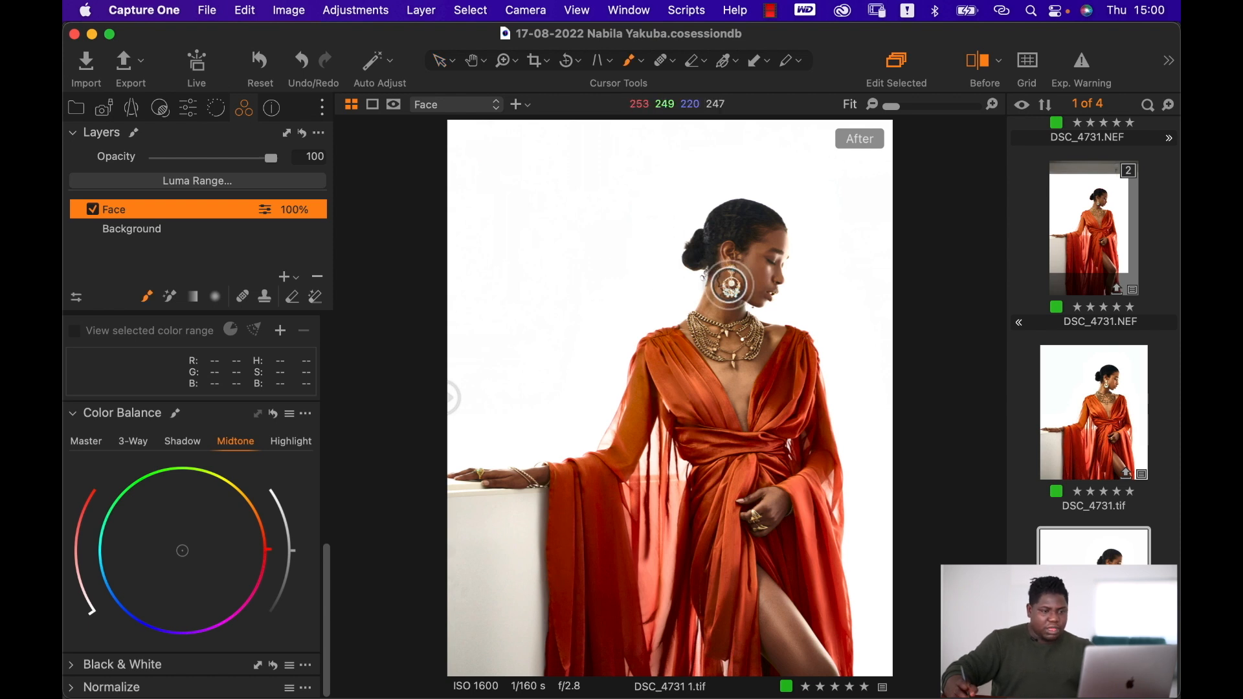
pyautogui.press('t')
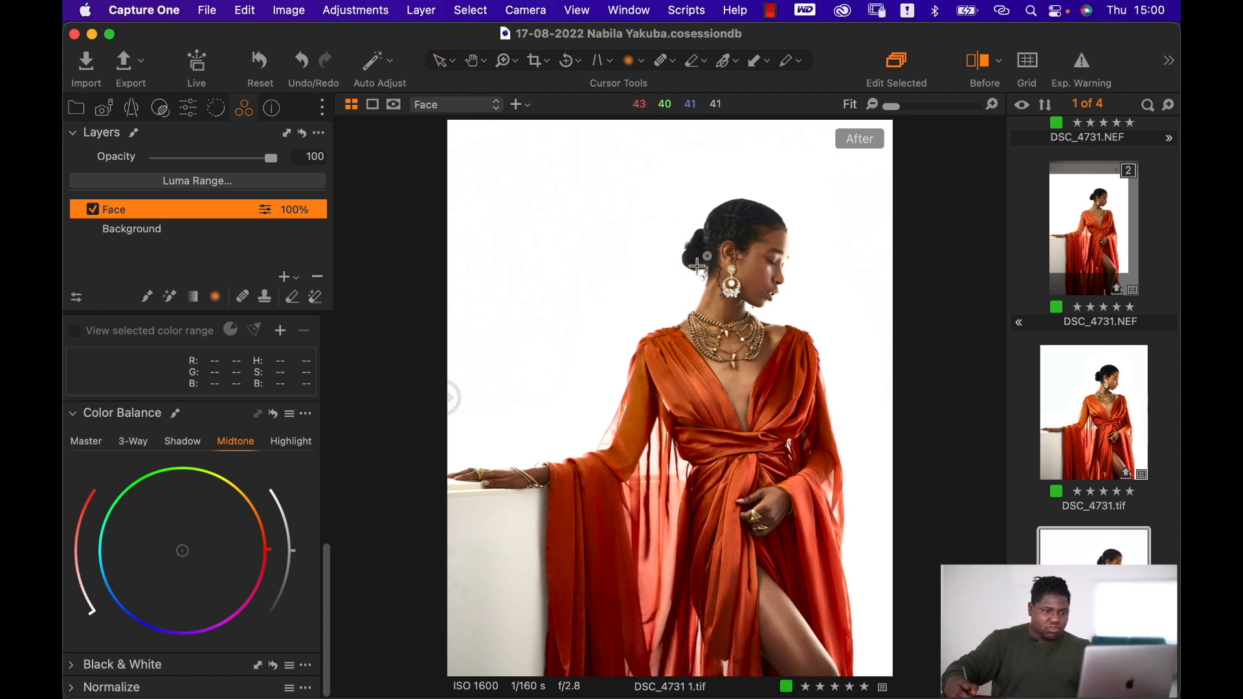
pyautogui.click(641, 61)
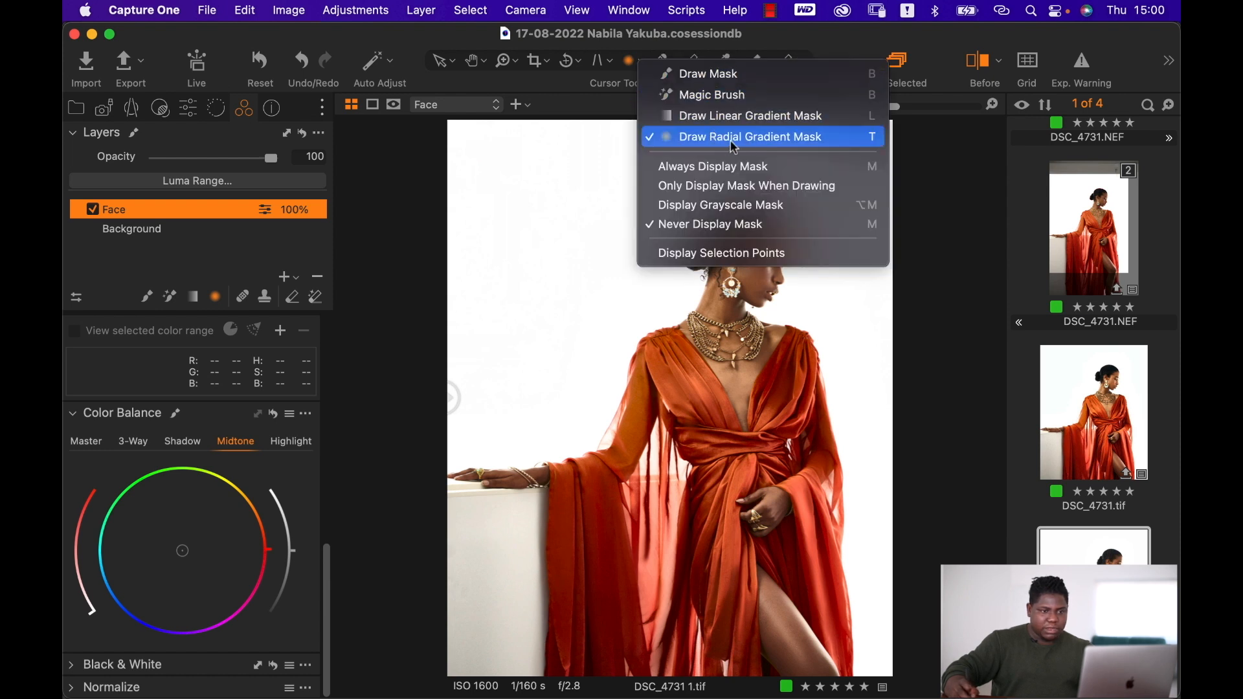
pyautogui.click(752, 137)
pyautogui.rightClick(696, 311)
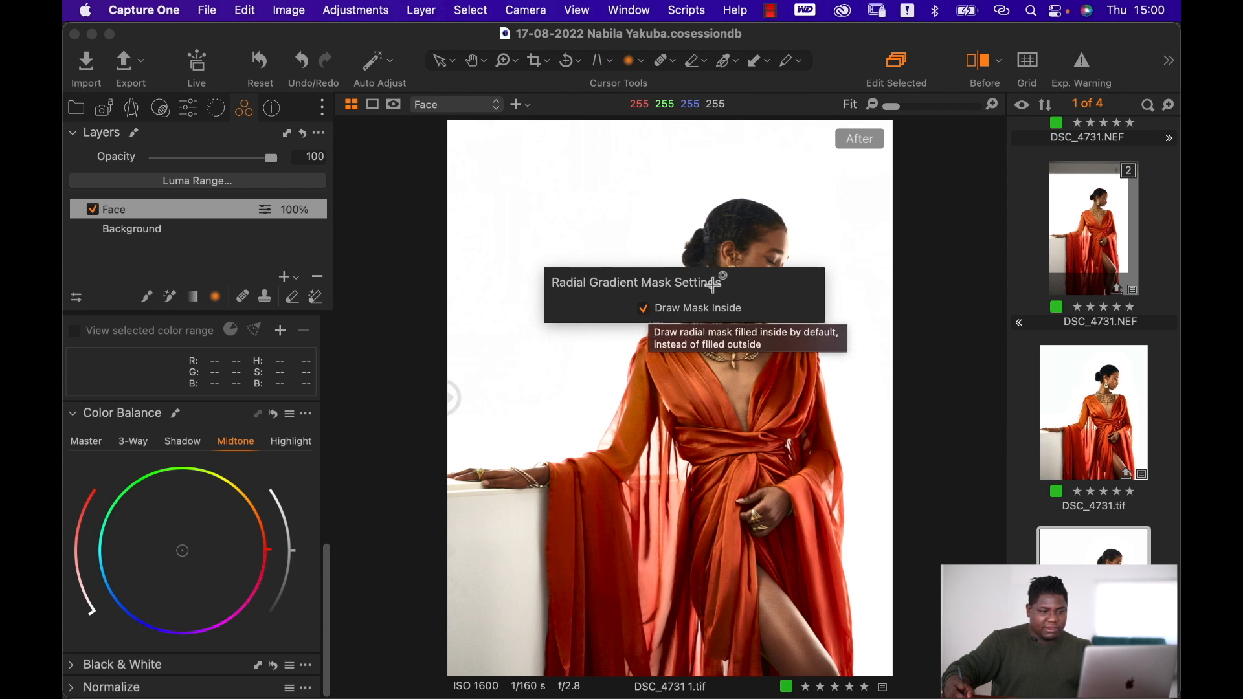
pyautogui.moveTo(760, 264); pyautogui.dragTo(819, 338)
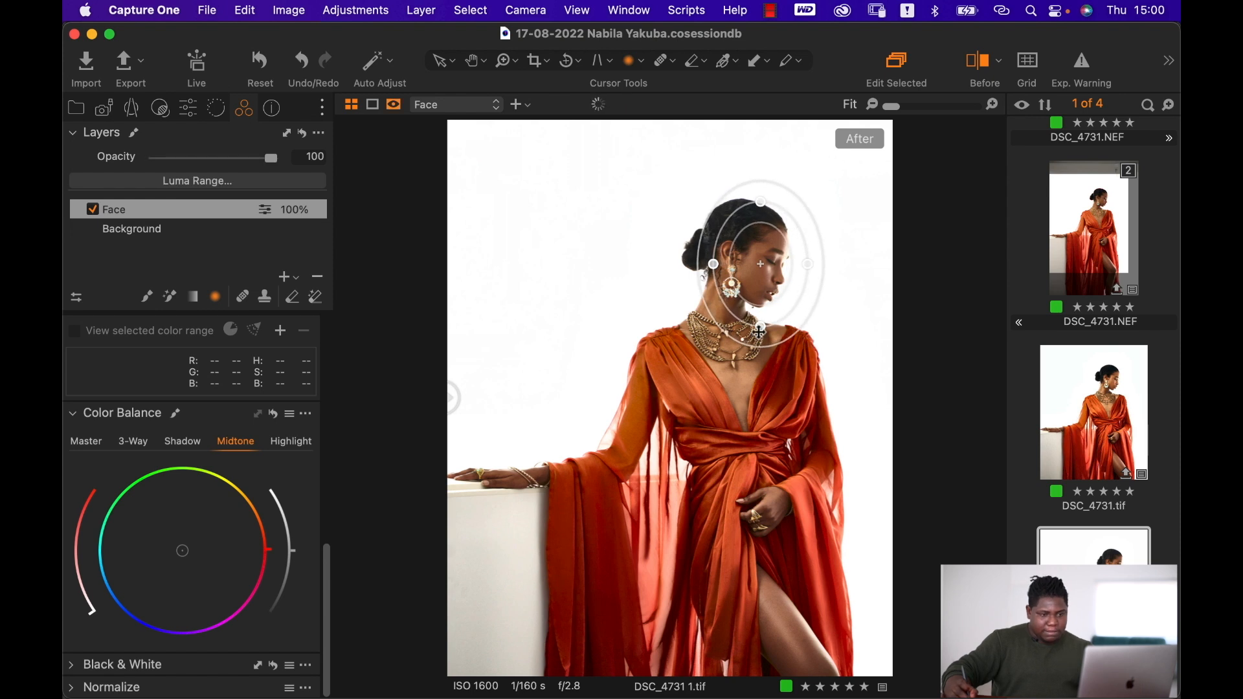
pyautogui.press('m')
pyautogui.moveTo(773, 300); pyautogui.dragTo(764, 264)
pyautogui.press('m')
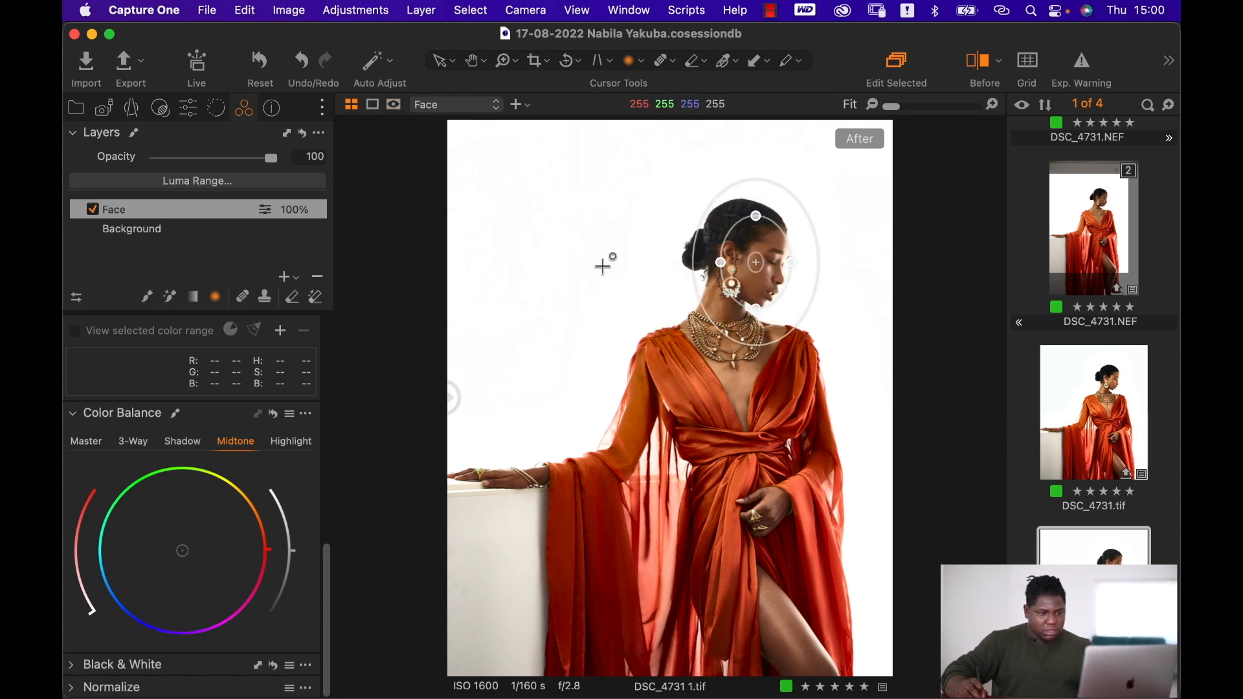
# Brighten the Face layer by setting the RGB Levels highlight input to 222, and compare the face before and after
pyautogui.click(190, 108)
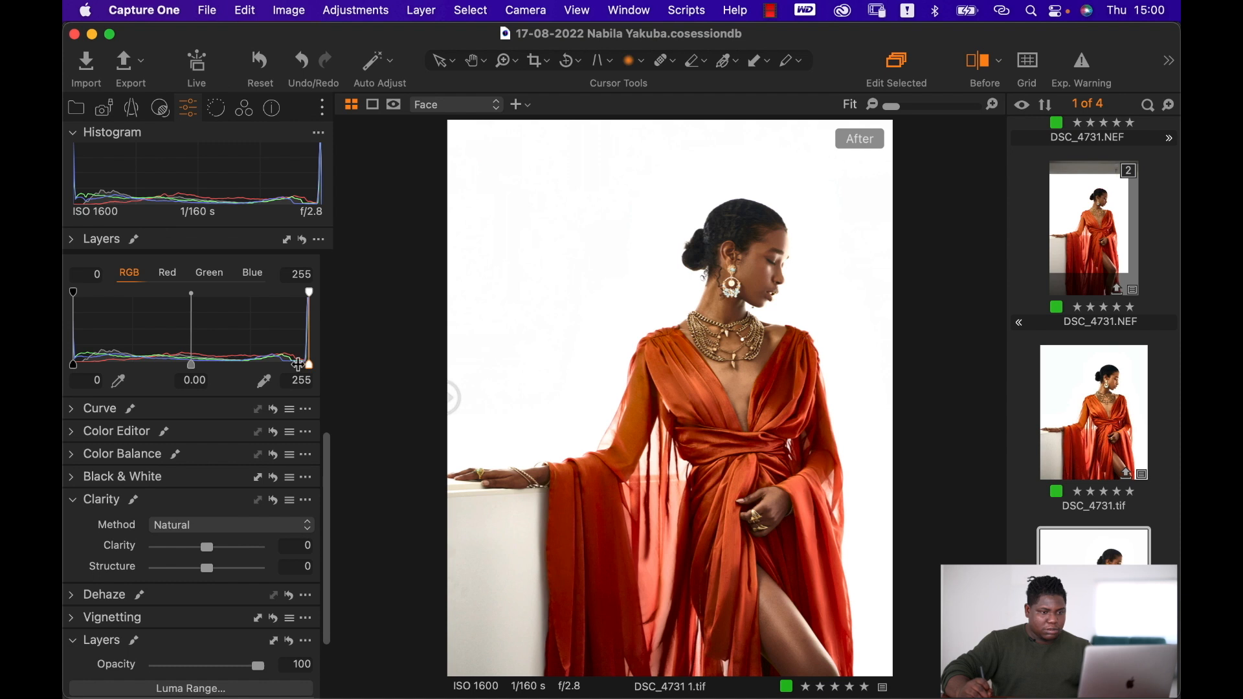
pyautogui.moveTo(308, 364); pyautogui.dragTo(275, 363)
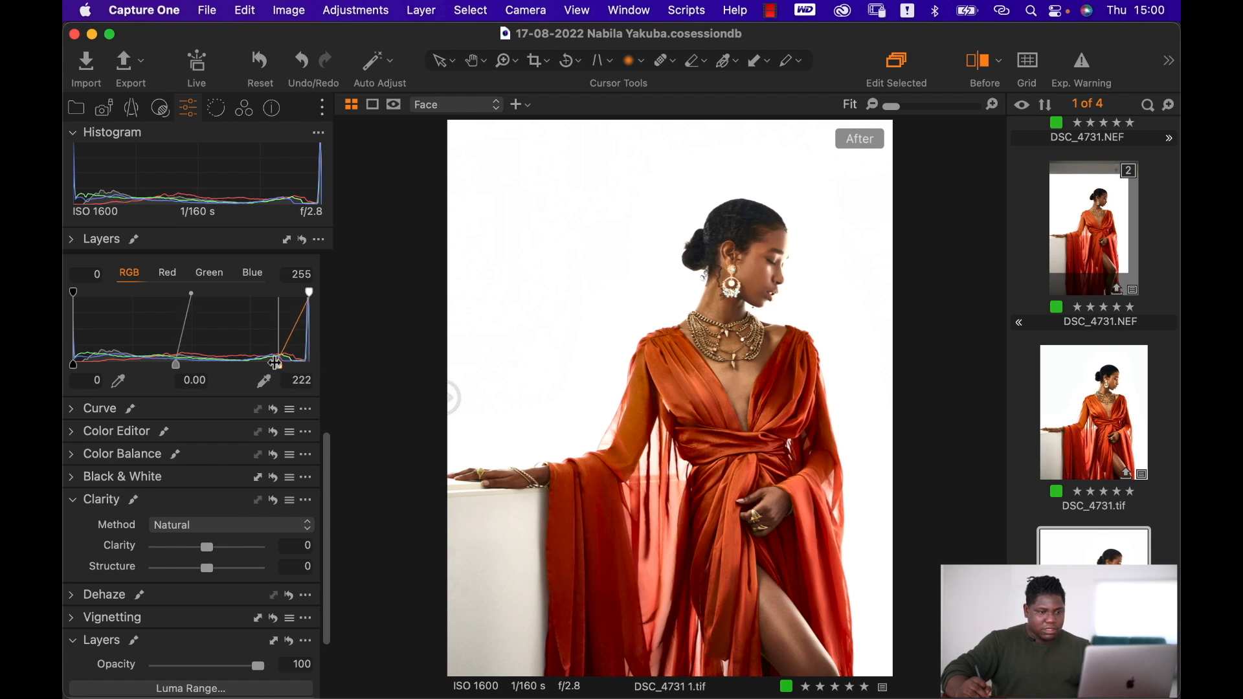
pyautogui.press('y')
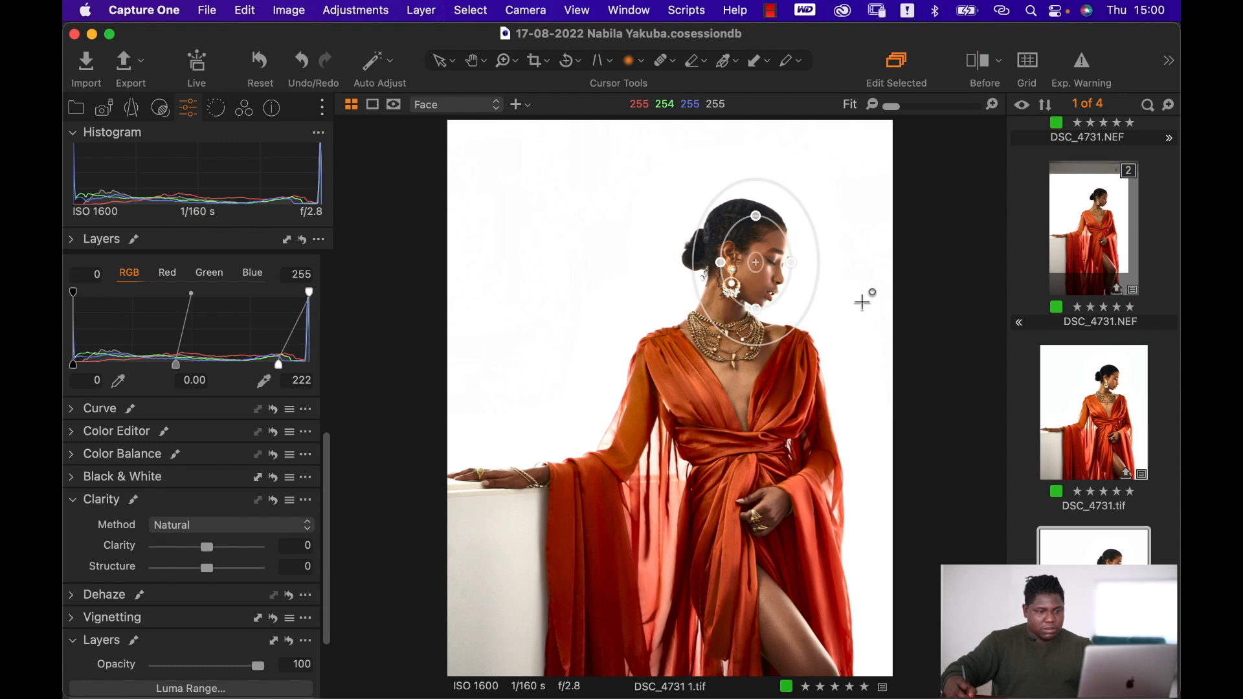
pyautogui.press('v')
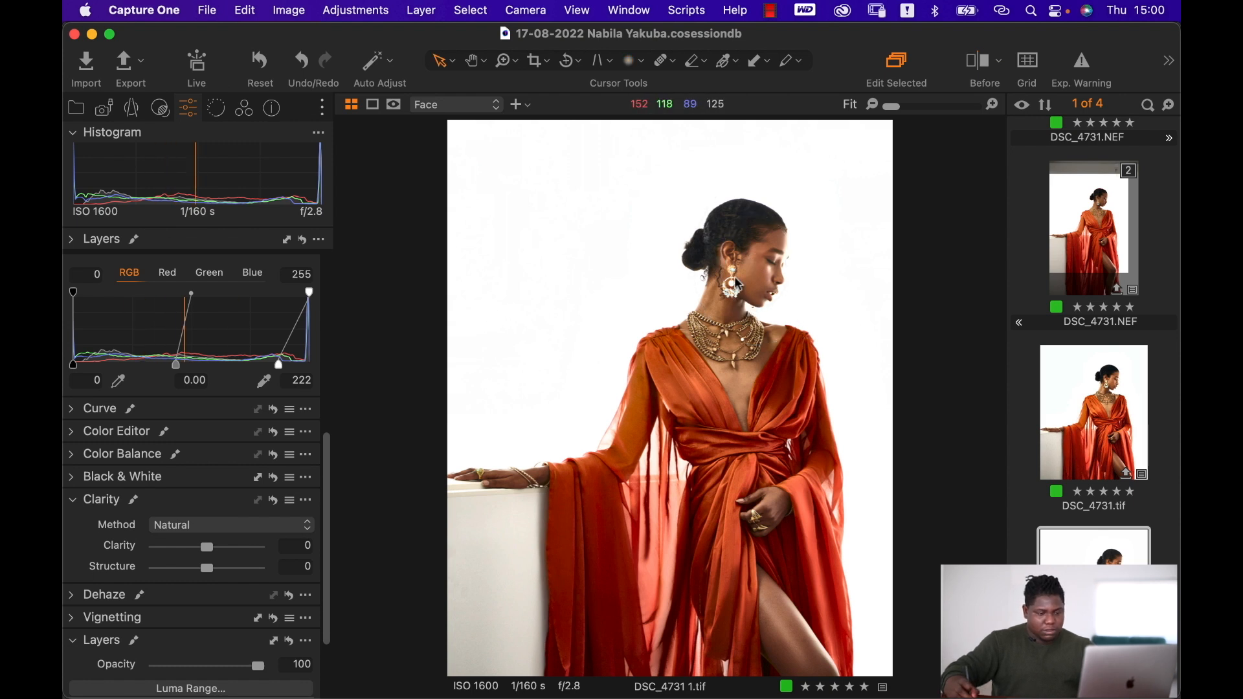
pyautogui.press('y')
pyautogui.moveTo(669, 397); pyautogui.dragTo(347, 338)
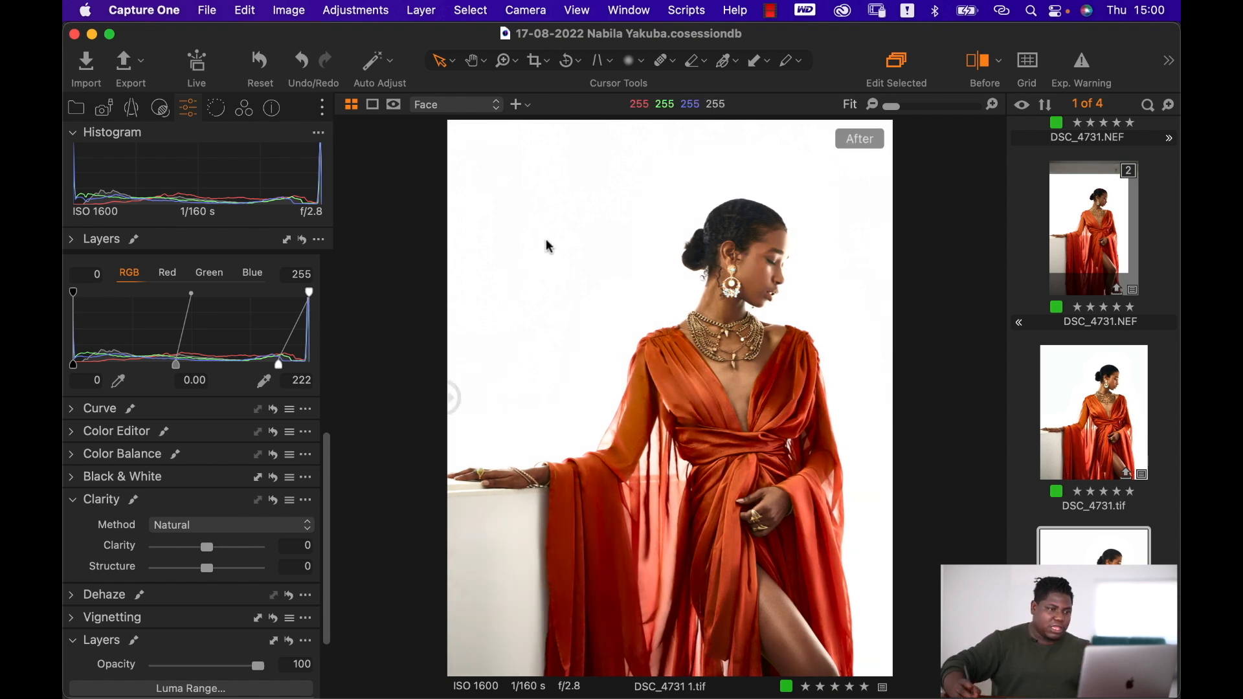
# Add another adjustment layer above Face and name it STyle
pyautogui.click(517, 107)
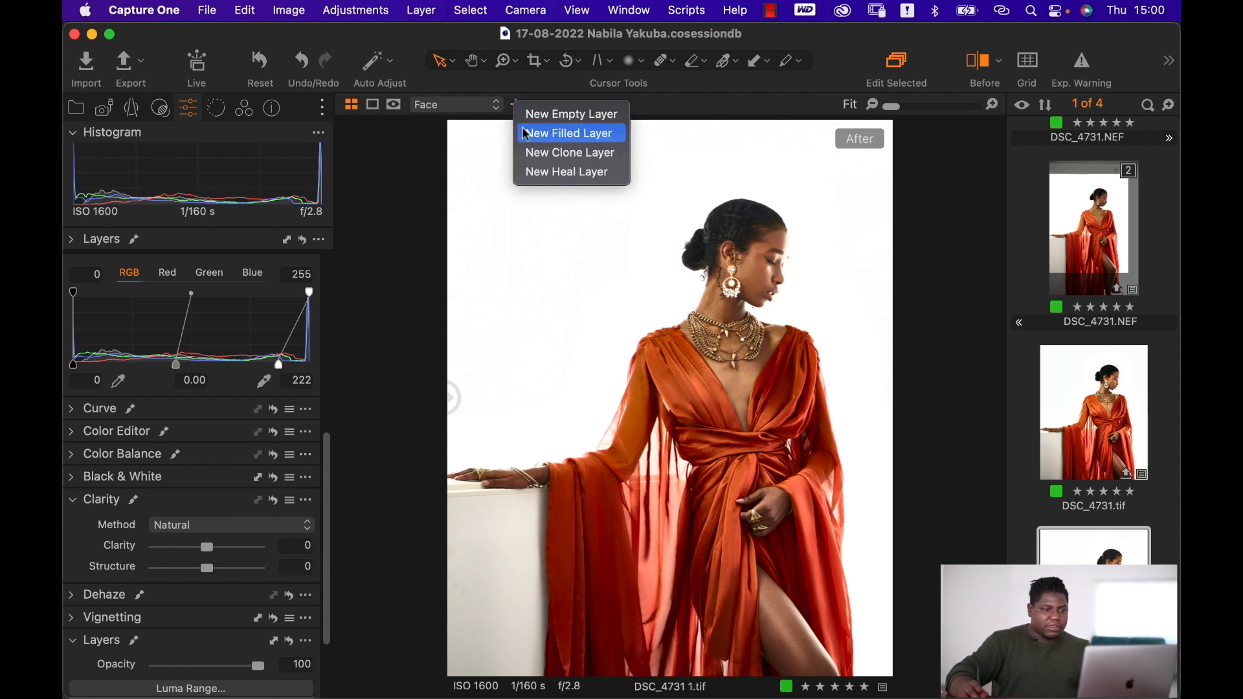
pyautogui.click(426, 224)
pyautogui.click(524, 107)
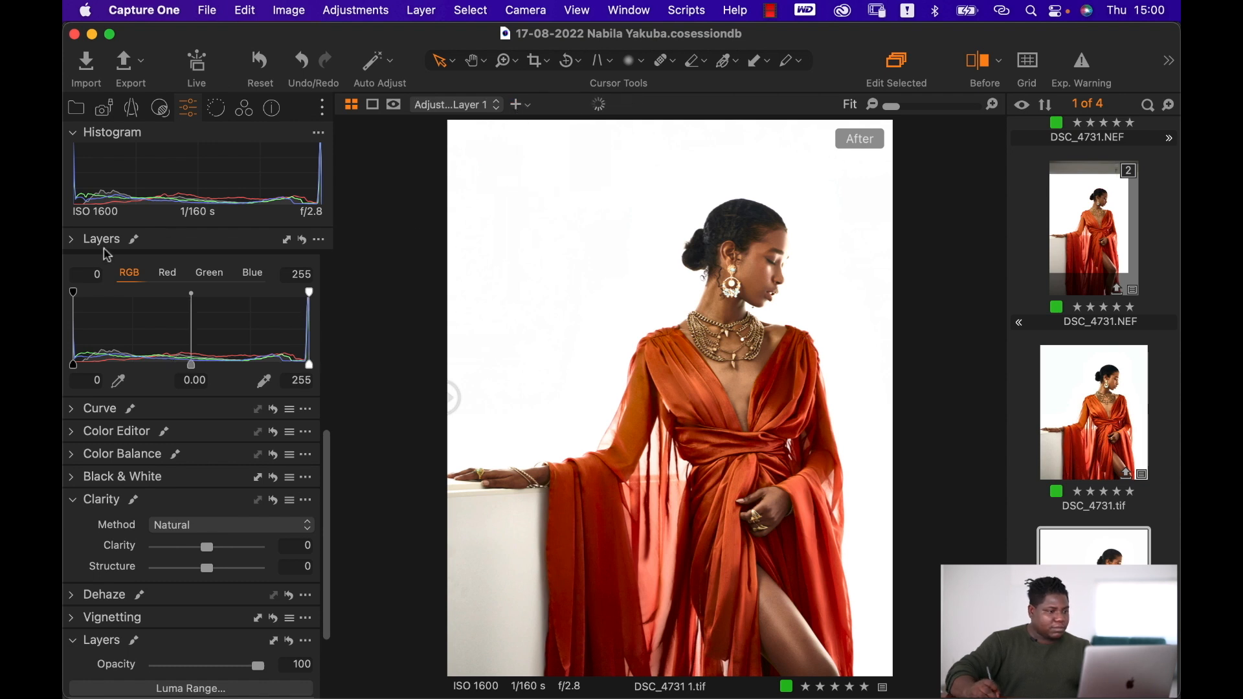
pyautogui.click(73, 239)
pyautogui.doubleClick(166, 318)
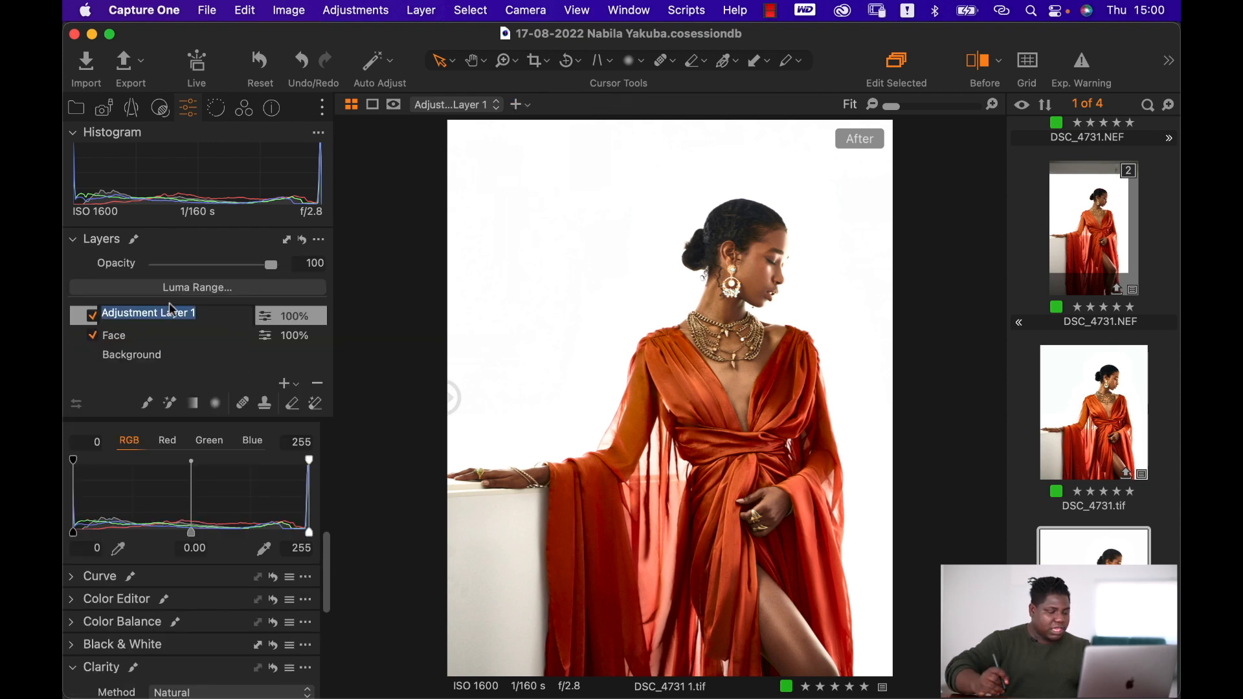
pyautogui.write('STyle')
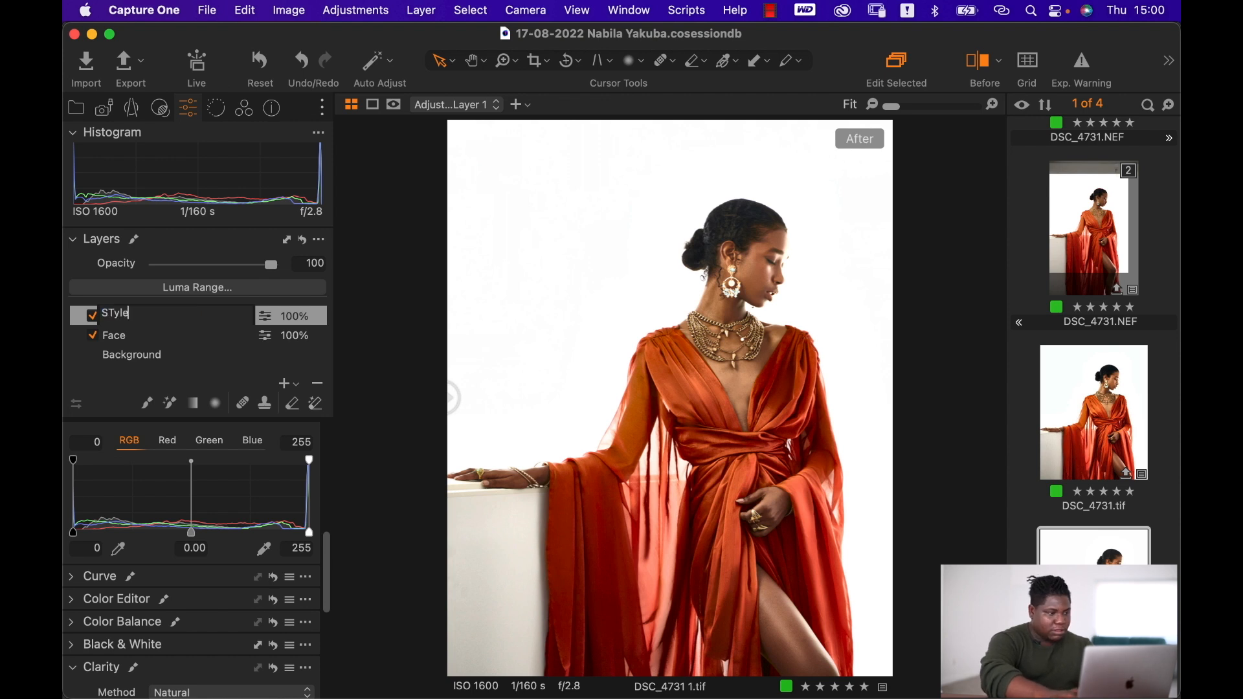
pyautogui.press('Return')
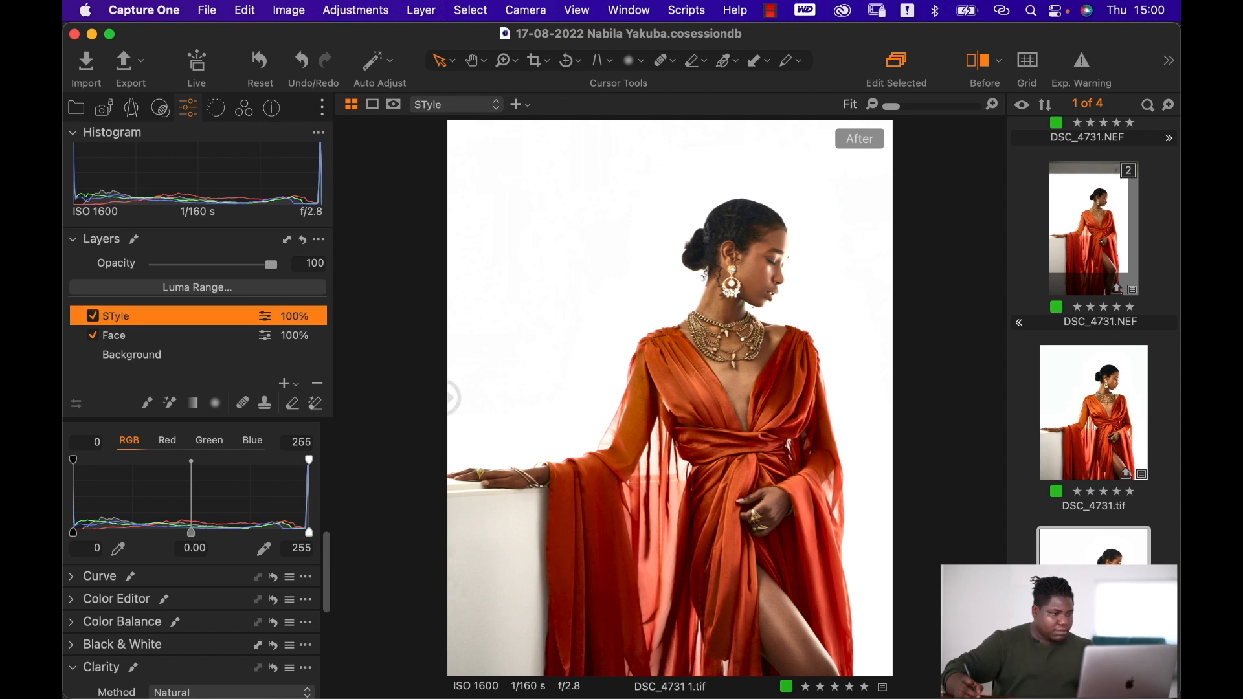
# Apply the built-in SPRING style SPR-07 to the STyle layer
pyautogui.rightClick(188, 314)
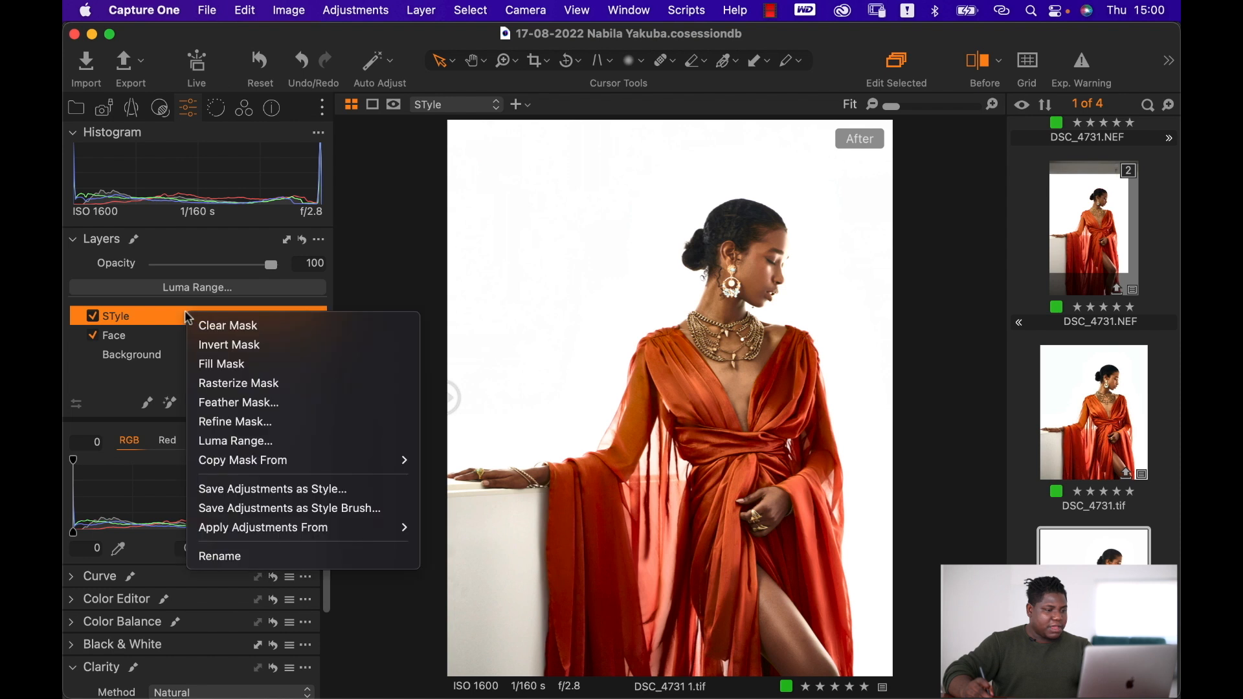
pyautogui.moveTo(314, 537)
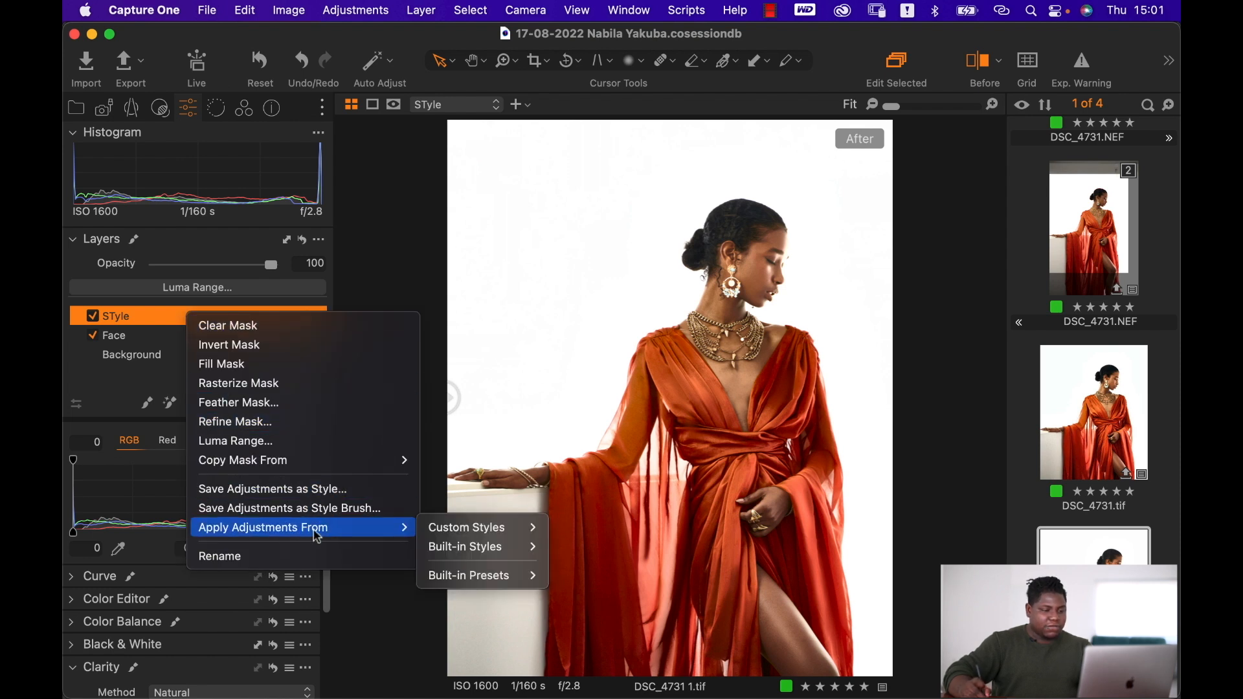
pyautogui.moveTo(489, 555)
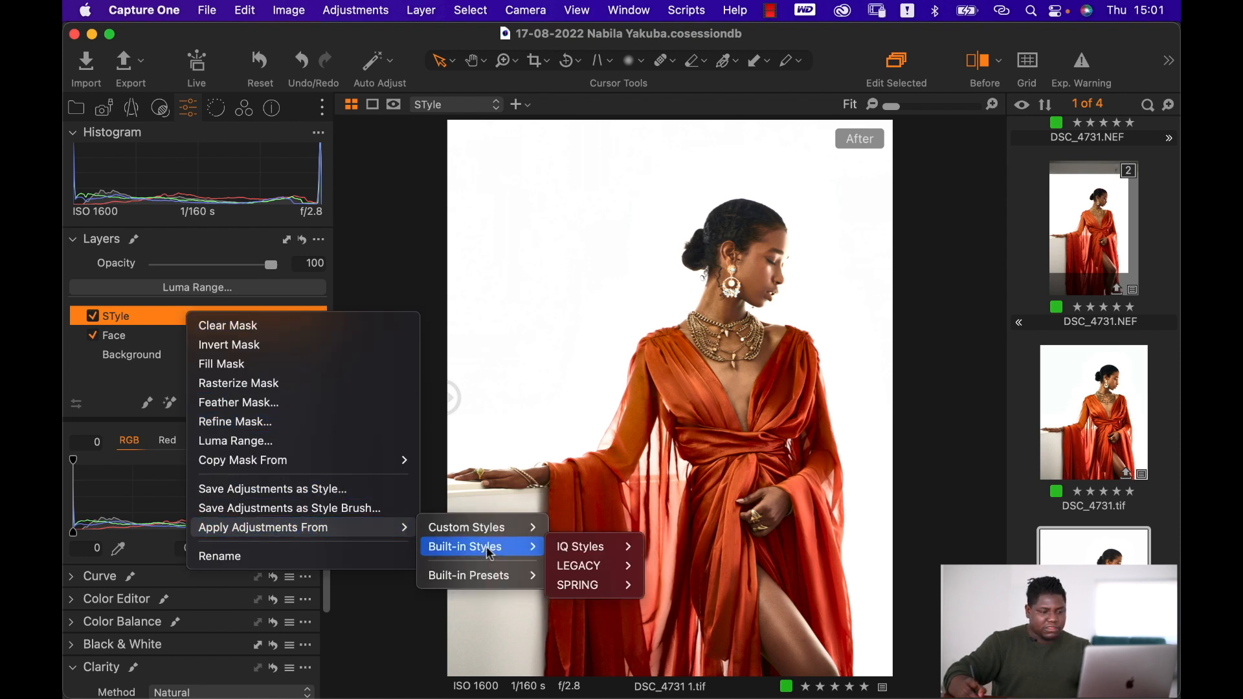
pyautogui.moveTo(602, 586)
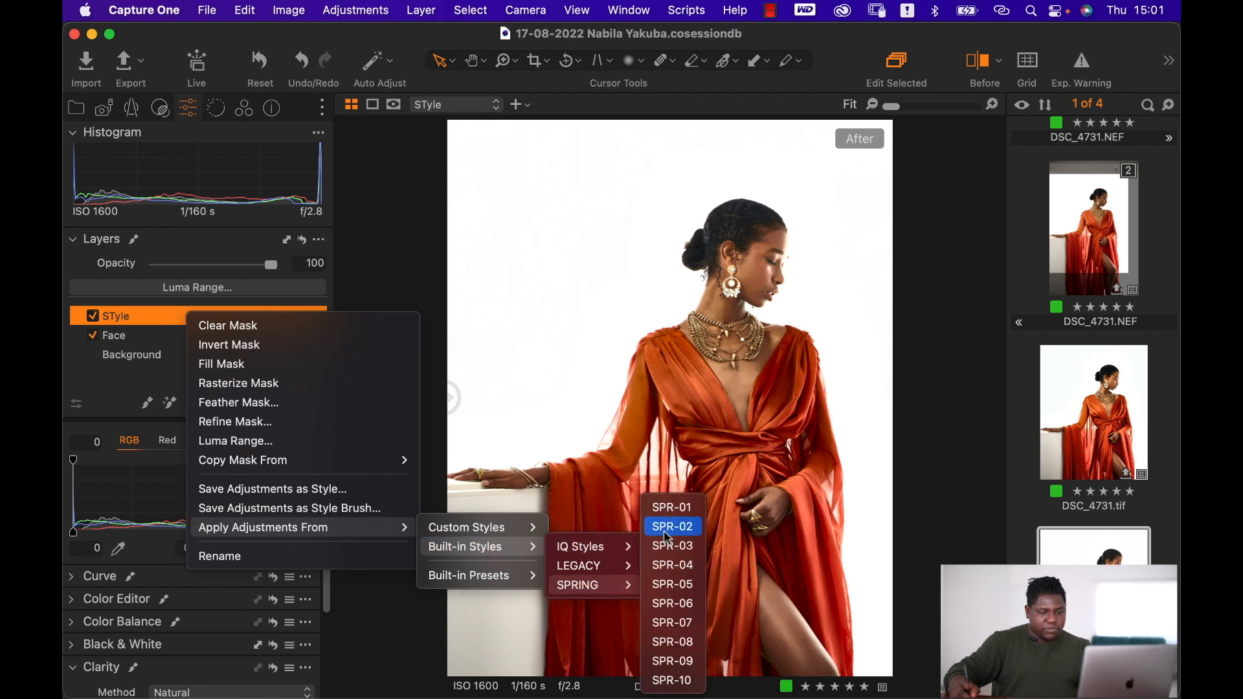
pyautogui.click(685, 621)
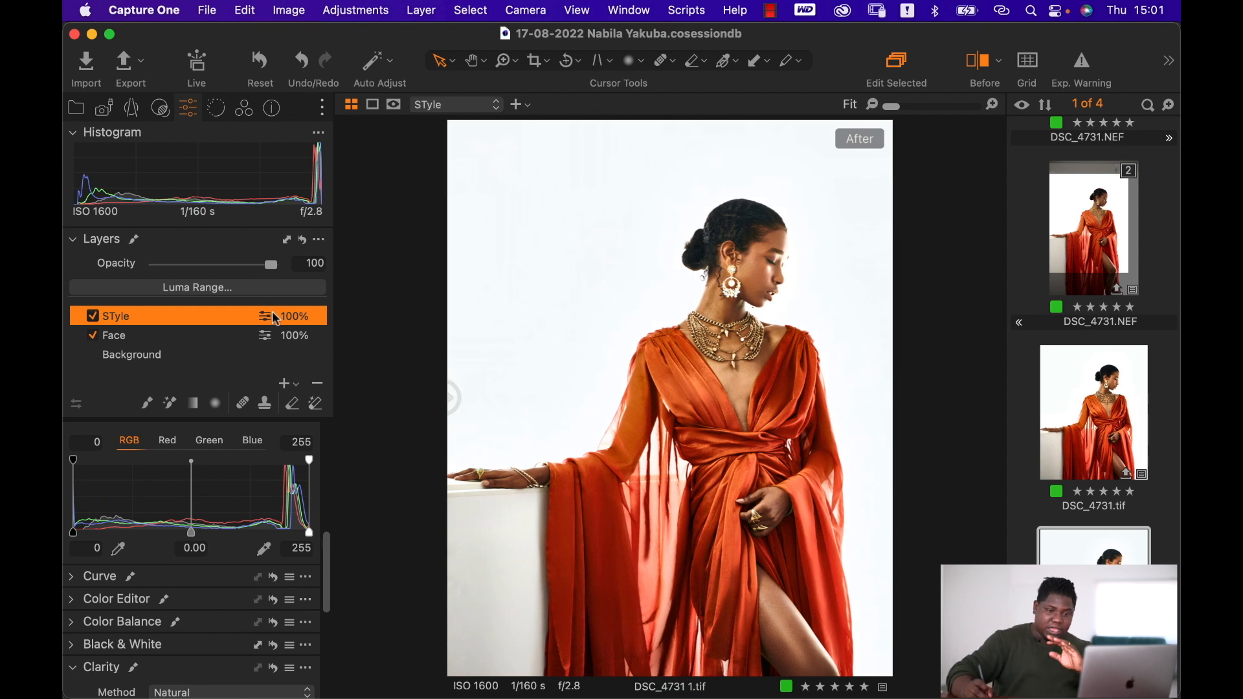
# Compare the image with the STyle layer off and on, and correct the layer's name to Style
pyautogui.click(93, 316)
pyautogui.click(93, 317)
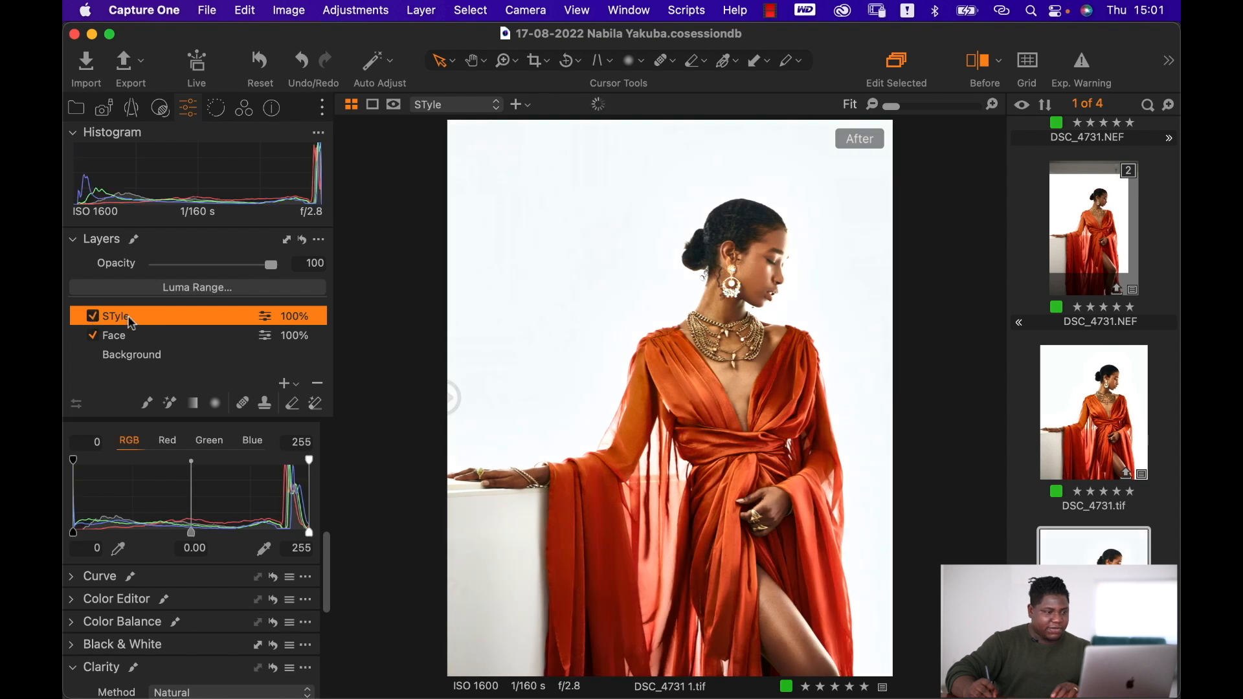
pyautogui.doubleClick(117, 318)
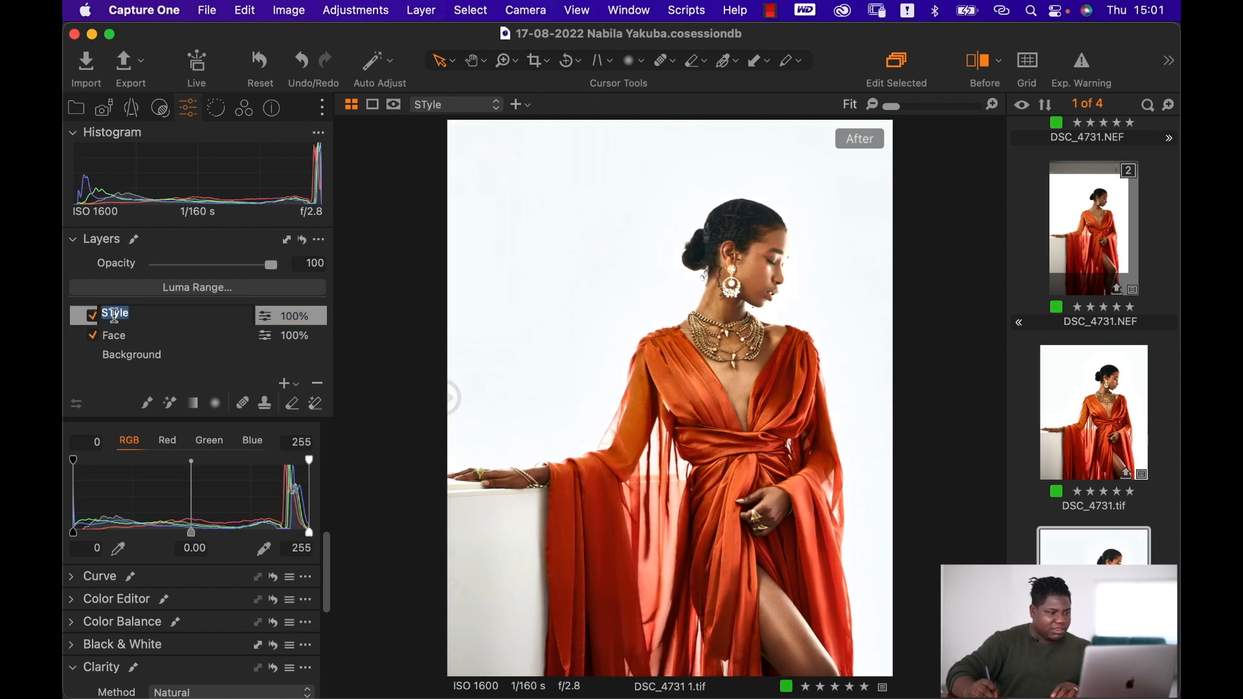
pyautogui.press('Return')
pyautogui.write('t')
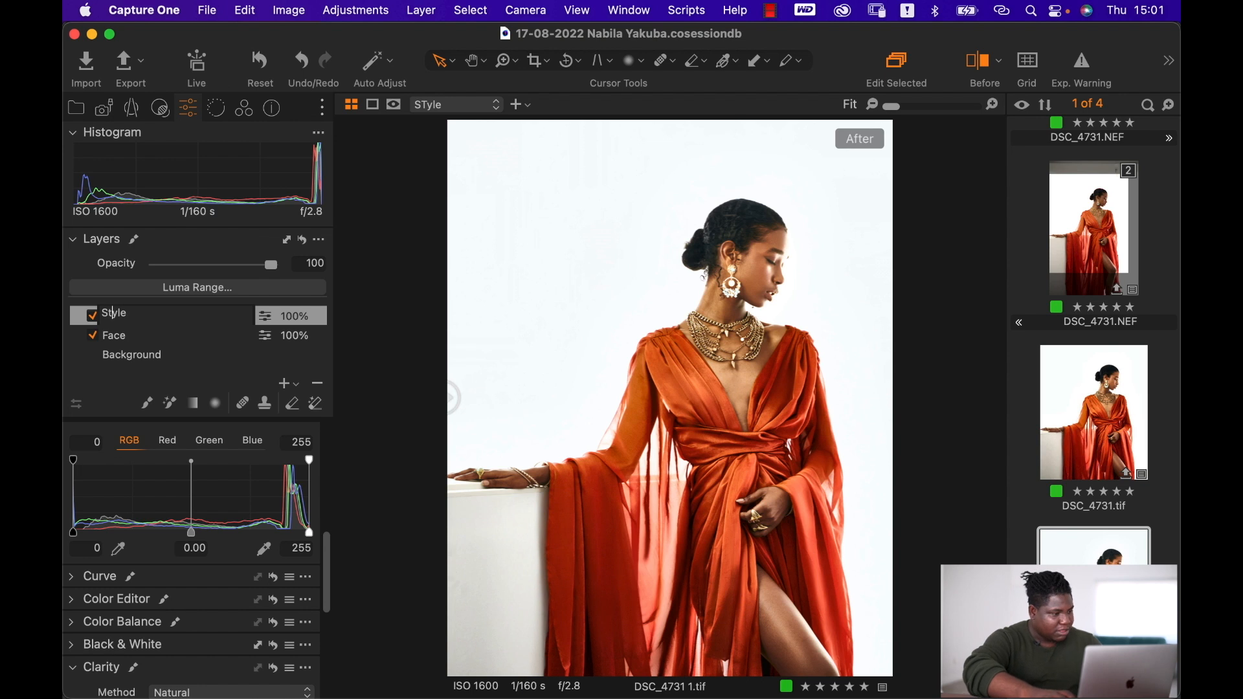
pyautogui.press('Return')
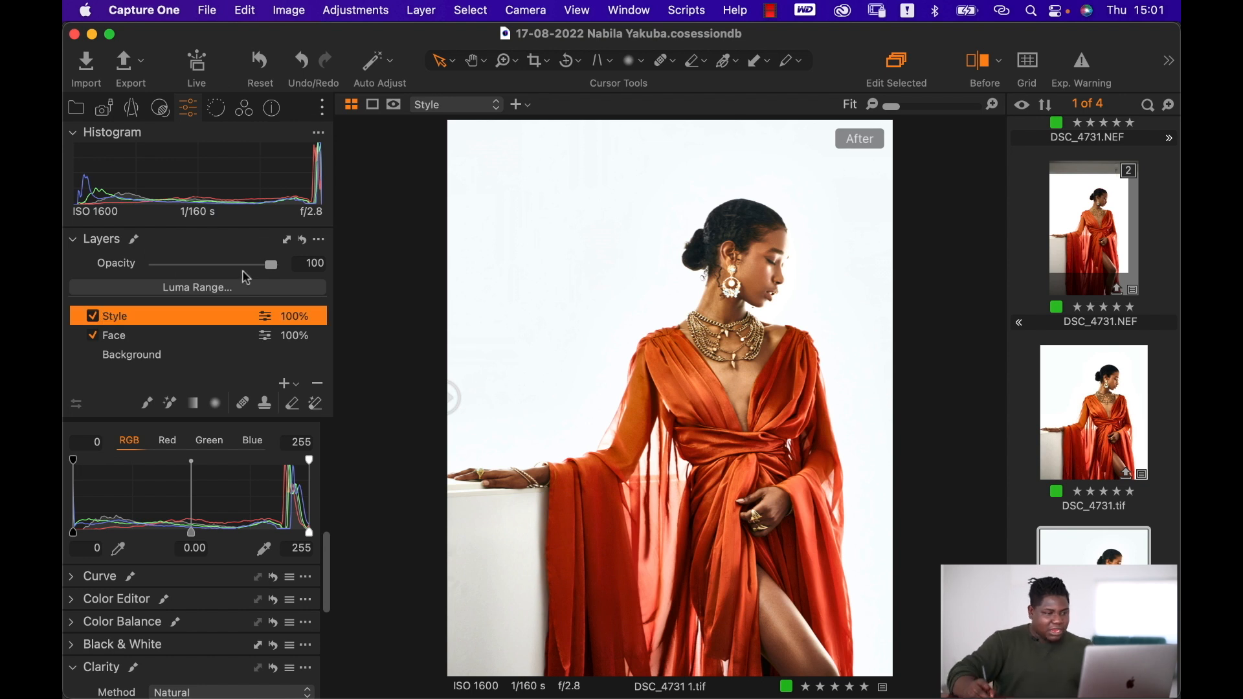
# Reduce the Style layer's opacity to 70 and check the photo in full-screen view
pyautogui.moveTo(266, 271); pyautogui.dragTo(226, 274)
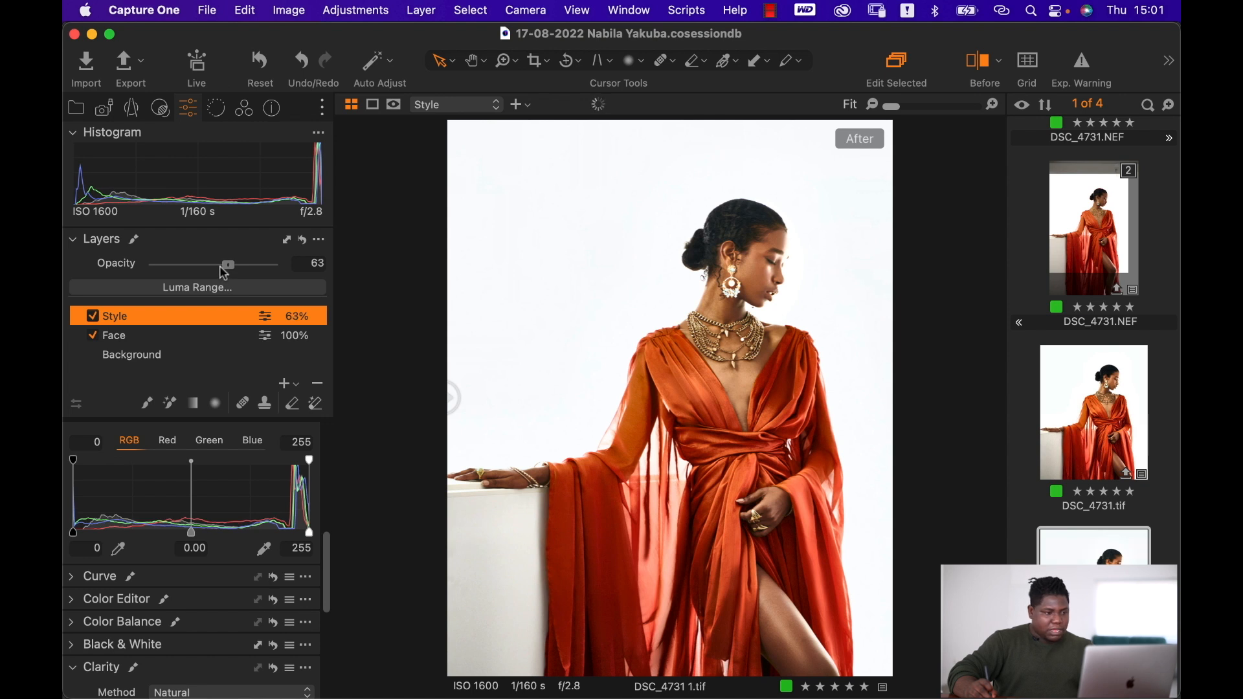
pyautogui.moveTo(224, 272); pyautogui.dragTo(231, 272)
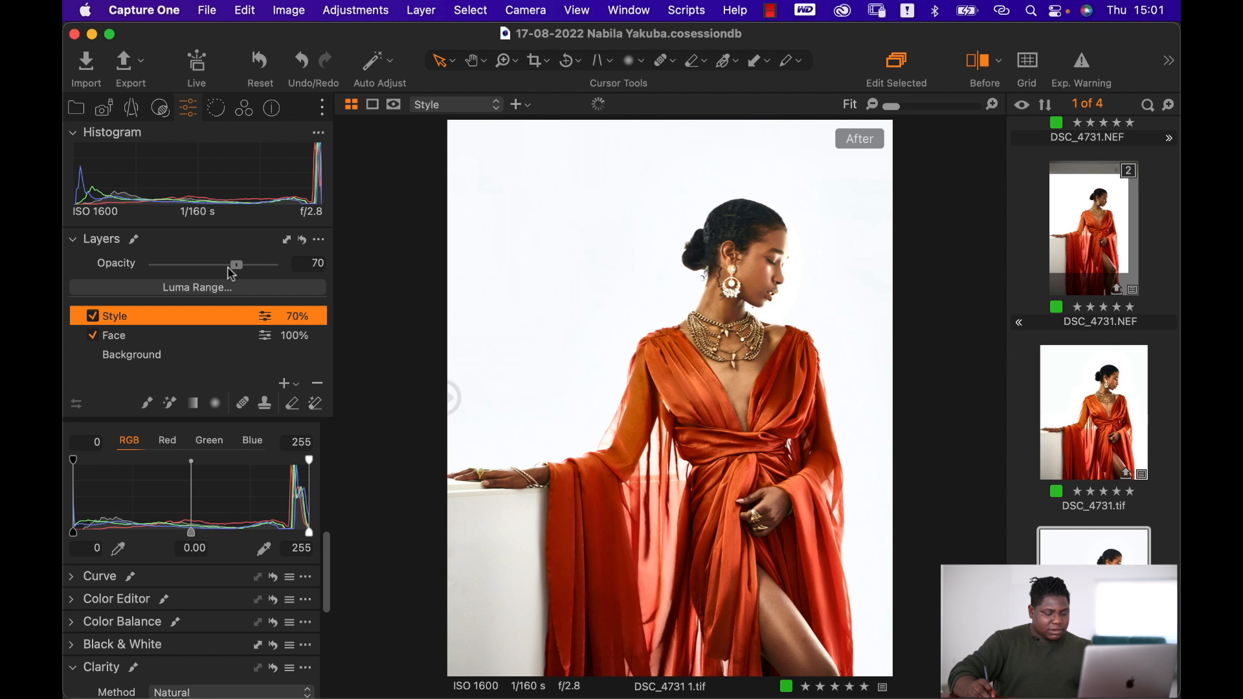
pyautogui.press('f')
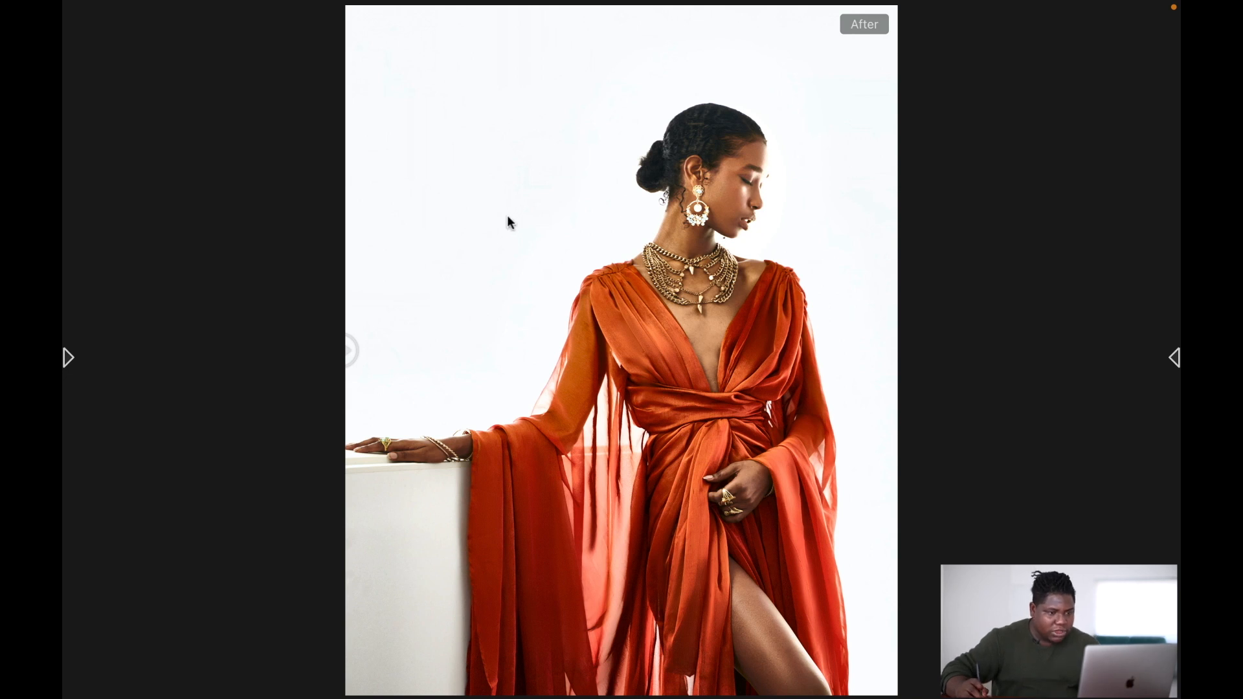
pyautogui.press('f')
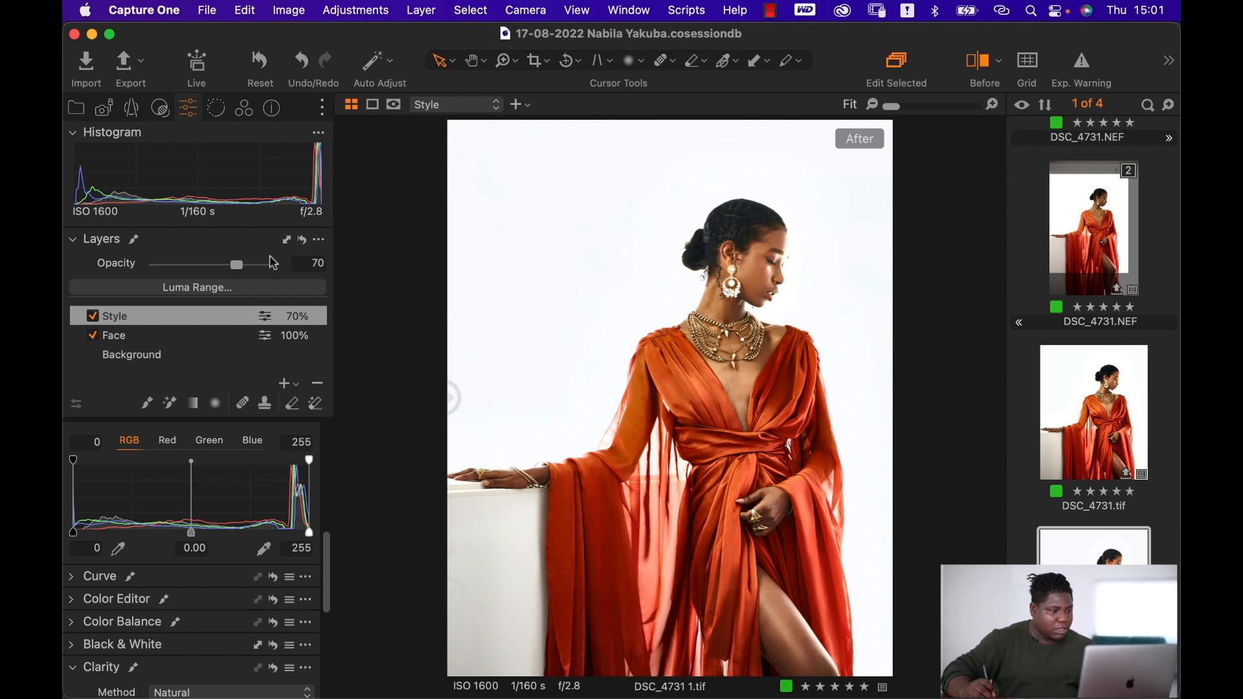
# Examine the model's earring and face up close, comparing them with the Face layer off and on
pyautogui.click(194, 354)
pyautogui.press('z')
pyautogui.moveTo(689, 246); pyautogui.dragTo(822, 425)
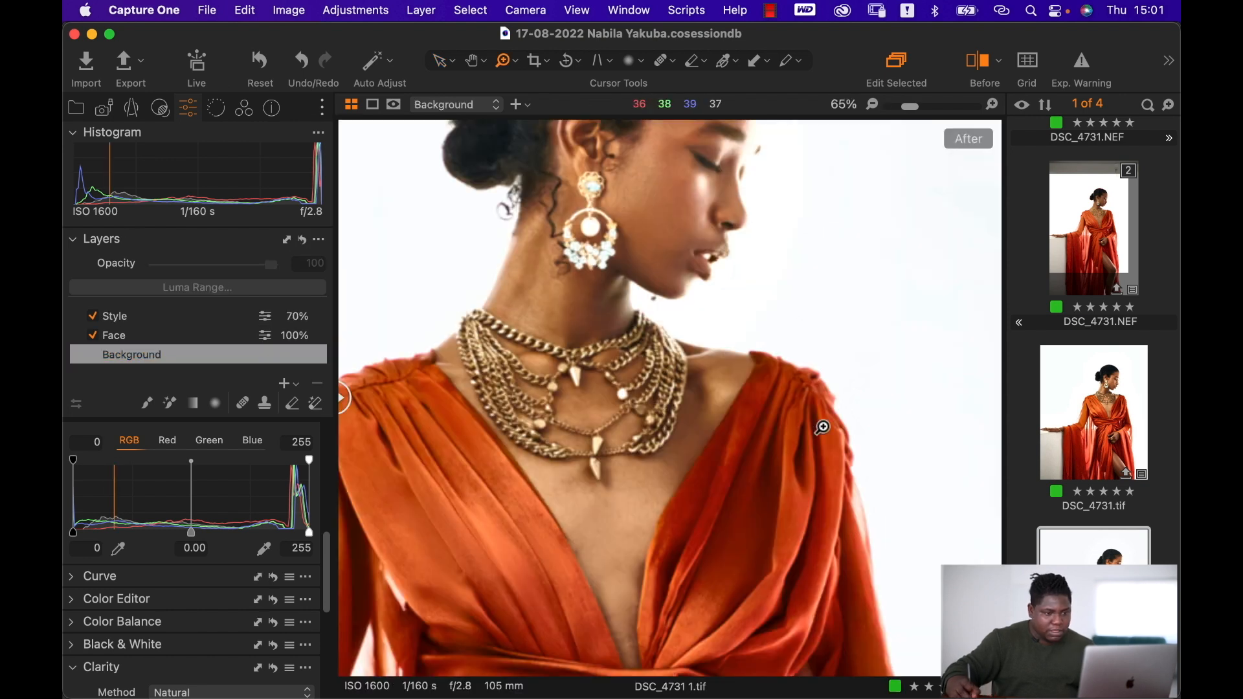
pyautogui.moveTo(468, 167); pyautogui.dragTo(751, 362)
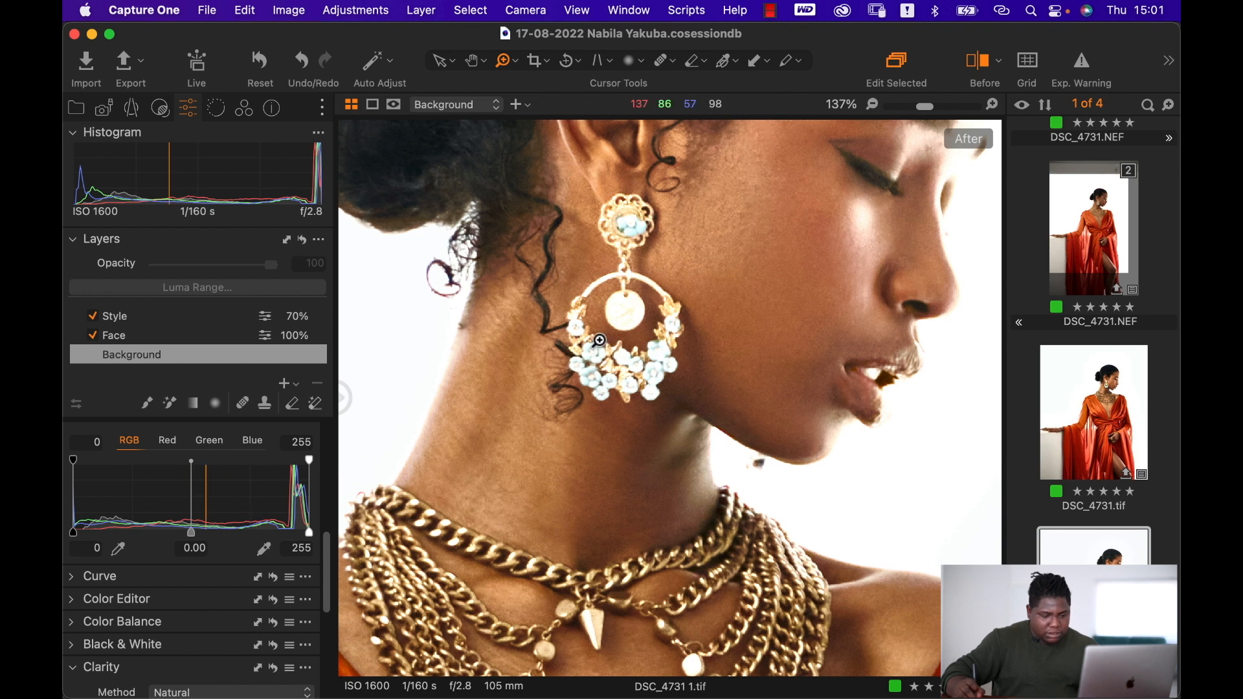
pyautogui.click(166, 317)
pyautogui.click(113, 335)
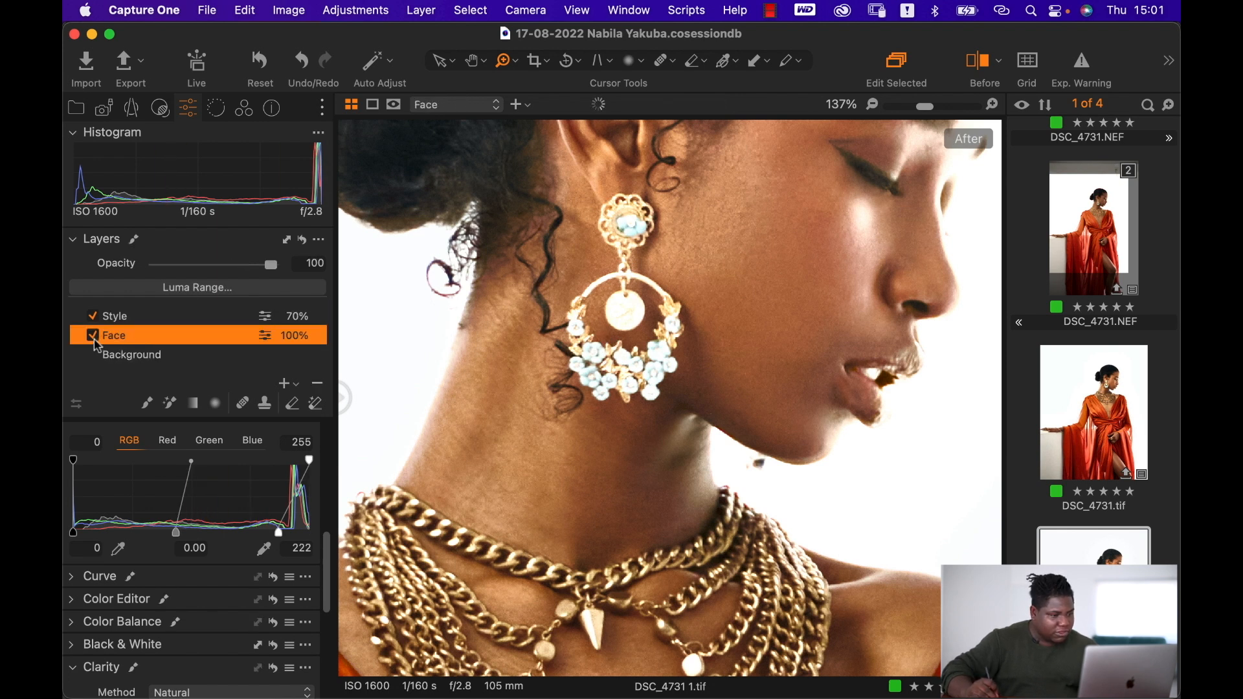
pyautogui.click(93, 336)
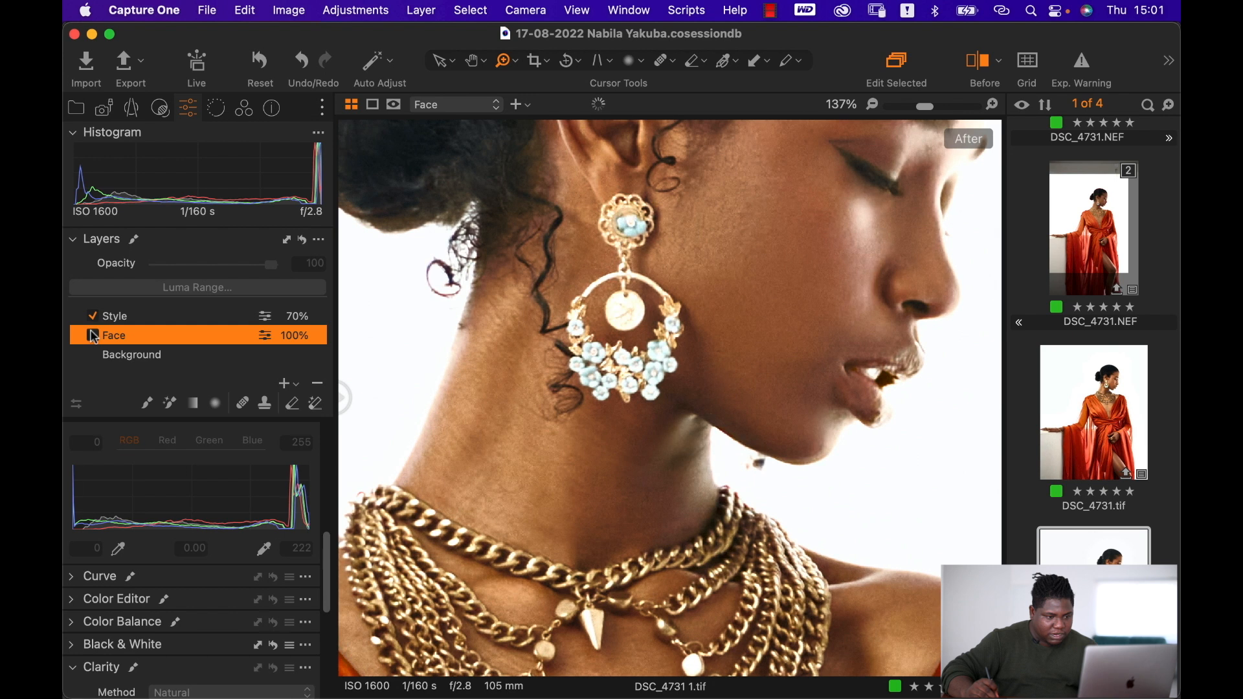
pyautogui.click(92, 336)
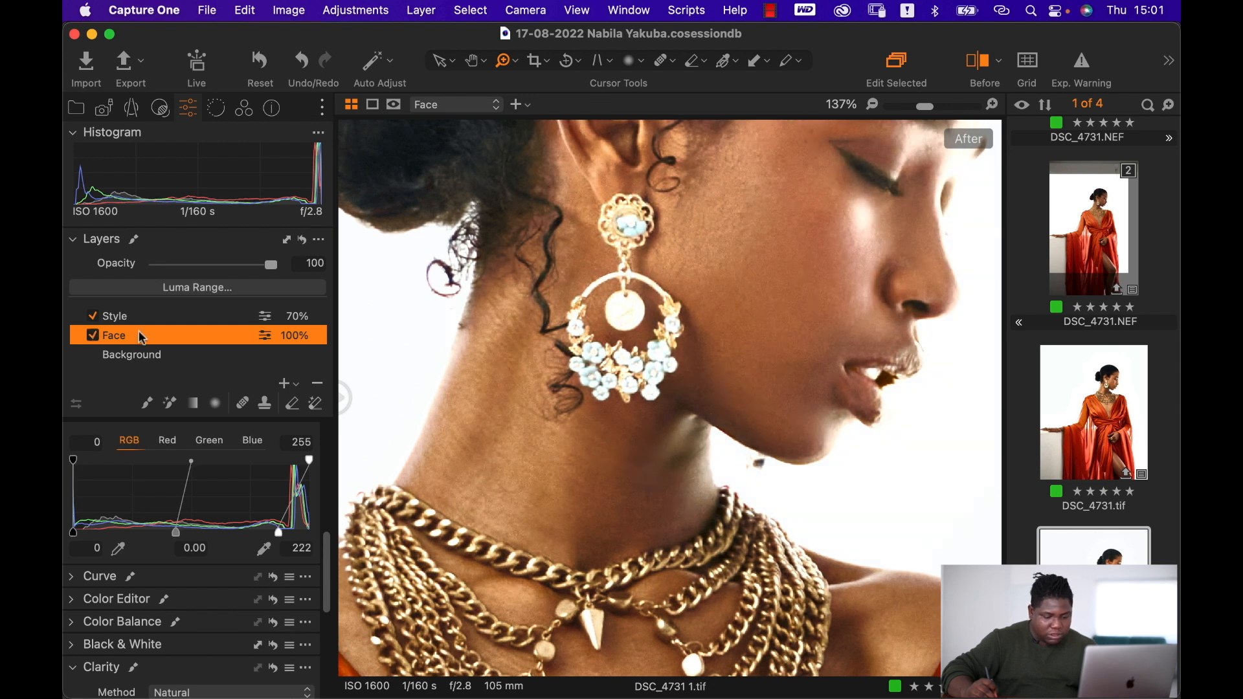
# Erase the Face layer's mask over the whole earring, using the mask overlay as a guide
pyautogui.press('m')
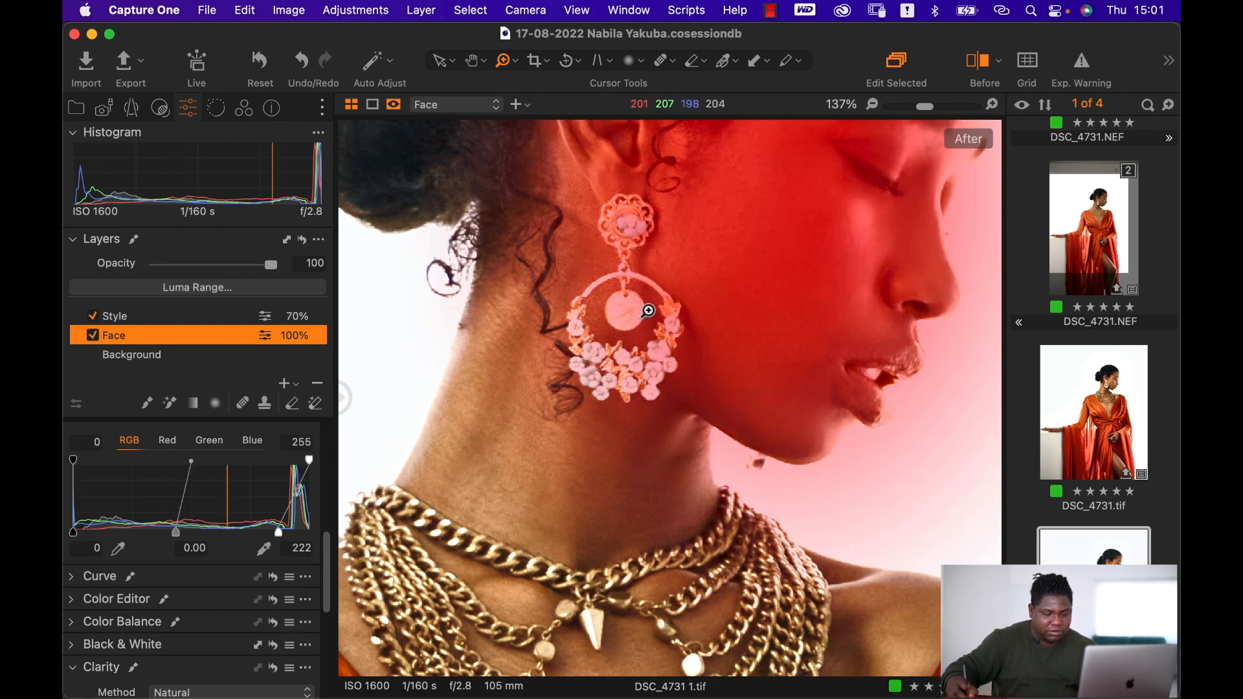
pyautogui.press(',')
pyautogui.moveTo(681, 243); pyautogui.dragTo(874, 457)
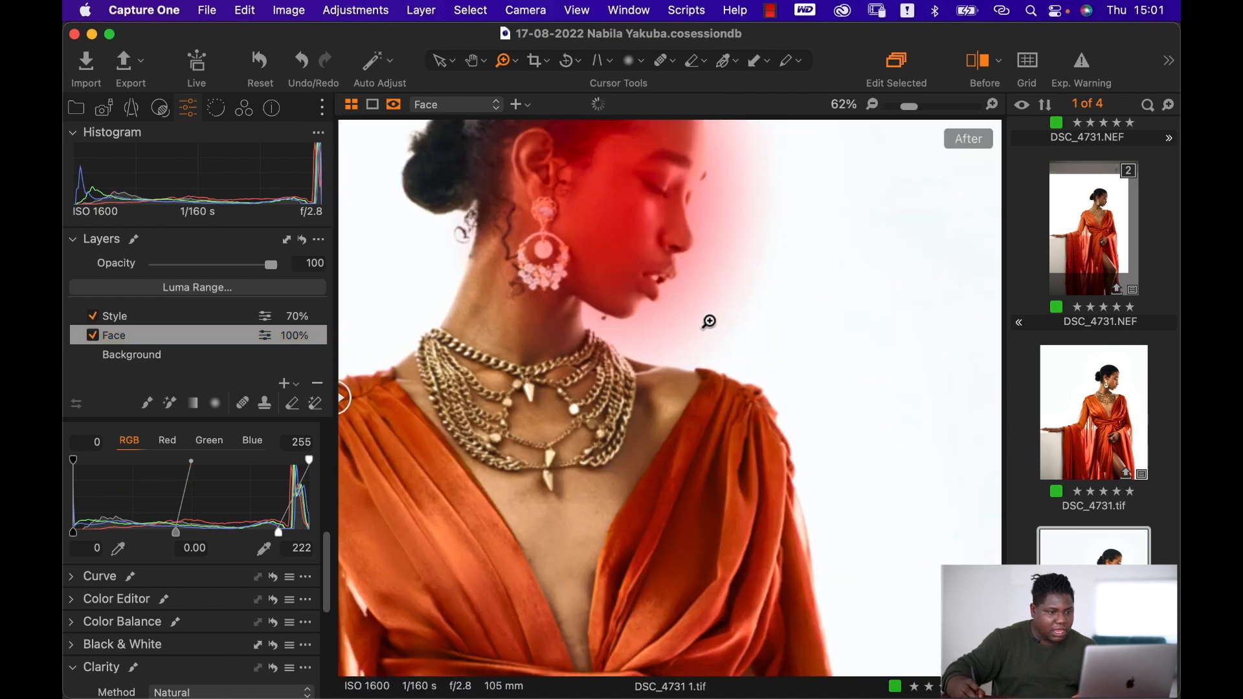
pyautogui.moveTo(479, 184); pyautogui.dragTo(705, 408)
pyautogui.press('e')
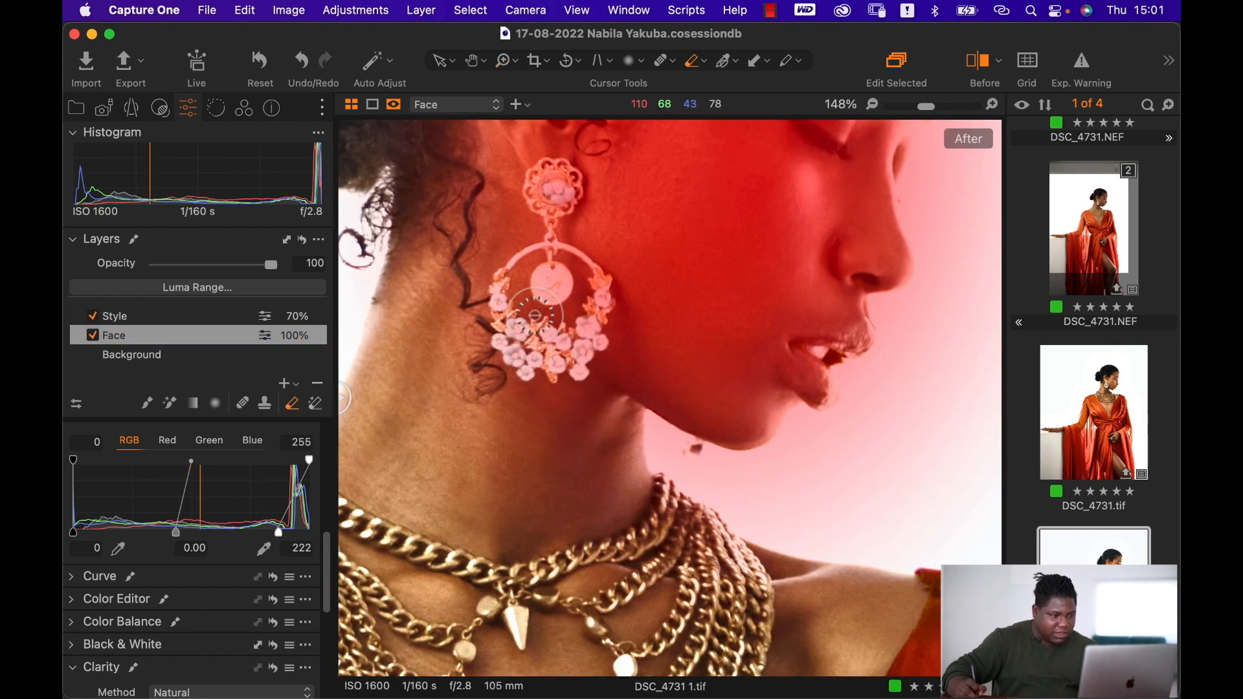
pyautogui.moveTo(535, 316)
pyautogui.mouseDown()
pyautogui.moveTo(535, 356)
pyautogui.moveTo(551, 350)
pyautogui.moveTo(519, 347)
pyautogui.moveTo(495, 301)
pyautogui.moveTo(585, 340)
pyautogui.moveTo(584, 327)
pyautogui.moveTo(526, 331)
pyautogui.moveTo(587, 345)
pyautogui.moveTo(565, 363)
pyautogui.moveTo(590, 347)
pyautogui.moveTo(601, 281)
pyautogui.moveTo(575, 262)
pyautogui.moveTo(511, 264)
pyautogui.moveTo(508, 287)
pyautogui.moveTo(564, 281)
pyautogui.moveTo(543, 297)
pyautogui.moveTo(553, 188)
pyautogui.moveTo(556, 200)
pyautogui.moveTo(538, 186)
pyautogui.moveTo(557, 221)
pyautogui.mouseUp()
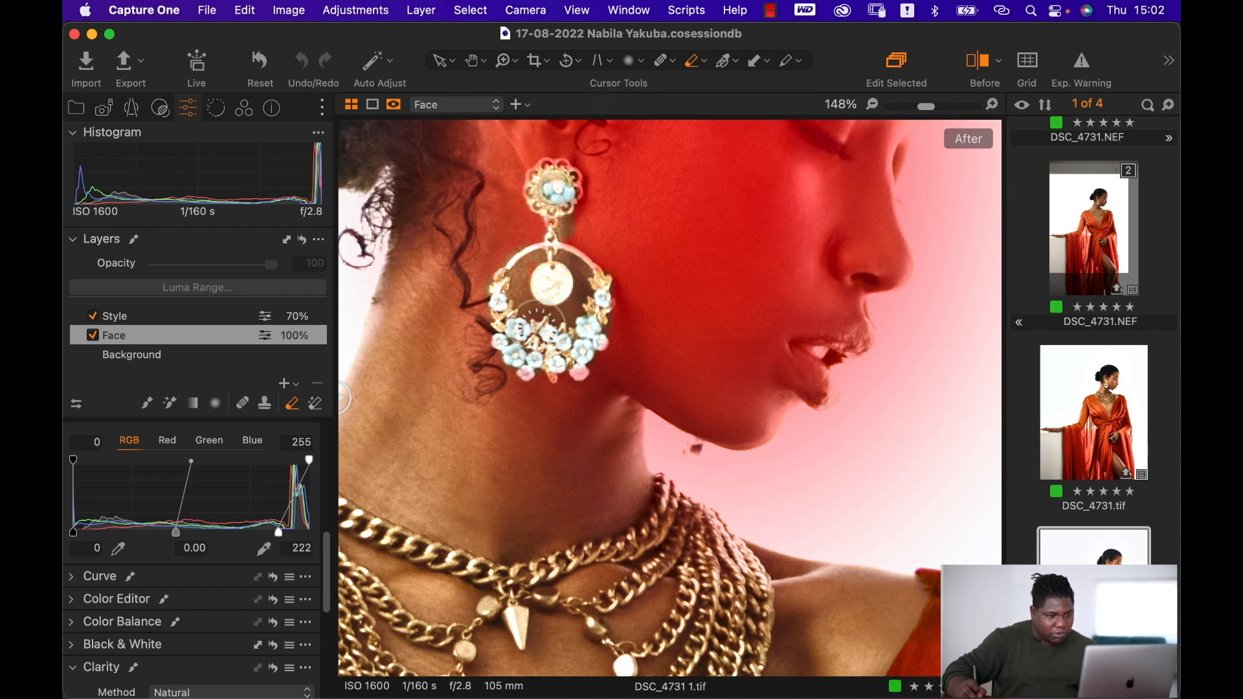
pyautogui.moveTo(538, 318)
pyautogui.mouseDown()
pyautogui.moveTo(557, 362)
pyautogui.moveTo(531, 377)
pyautogui.moveTo(500, 353)
pyautogui.moveTo(593, 336)
pyautogui.moveTo(603, 285)
pyautogui.moveTo(536, 361)
pyautogui.moveTo(500, 333)
pyautogui.moveTo(502, 350)
pyautogui.moveTo(574, 371)
pyautogui.moveTo(554, 376)
pyautogui.moveTo(600, 311)
pyautogui.moveTo(599, 288)
pyautogui.moveTo(558, 245)
pyautogui.moveTo(581, 285)
pyautogui.moveTo(482, 295)
pyautogui.moveTo(508, 321)
pyautogui.moveTo(586, 346)
pyautogui.moveTo(593, 331)
pyautogui.moveTo(502, 315)
pyautogui.mouseUp()
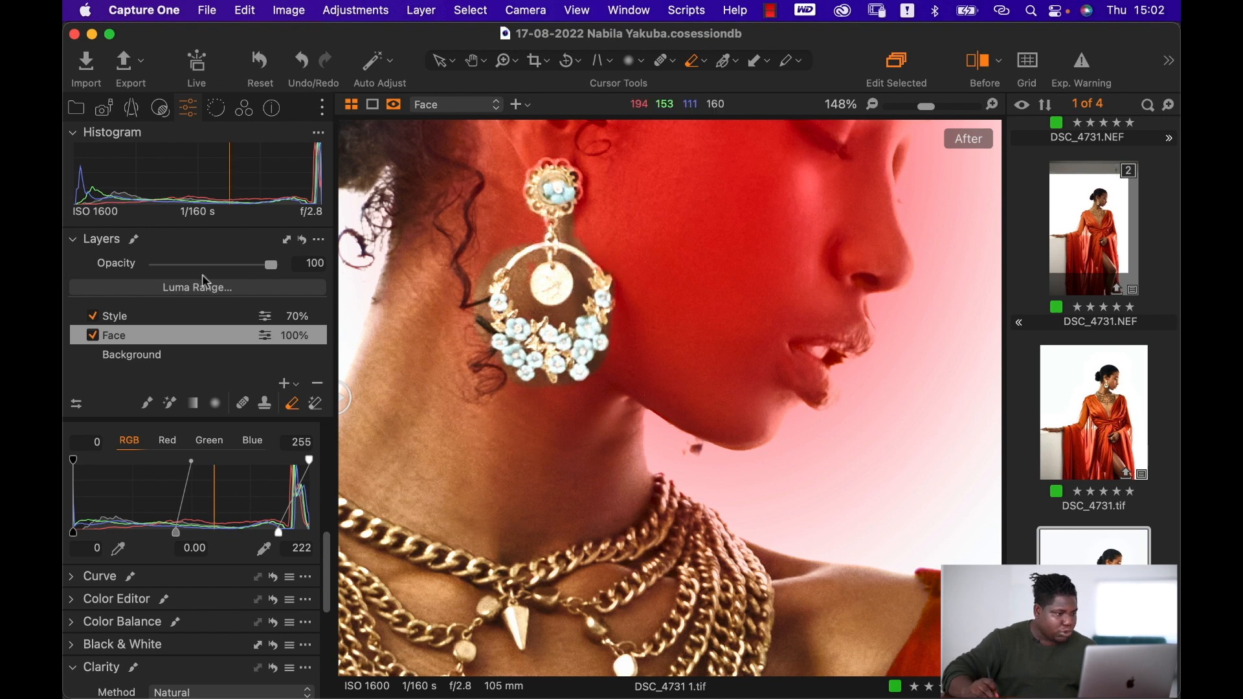
# On the Background layer, sample the earring's turquoise flowers in the Advanced Color Editor, widen the colour range, and set Saturation to 200 and Lightness to -100
pyautogui.click(186, 356)
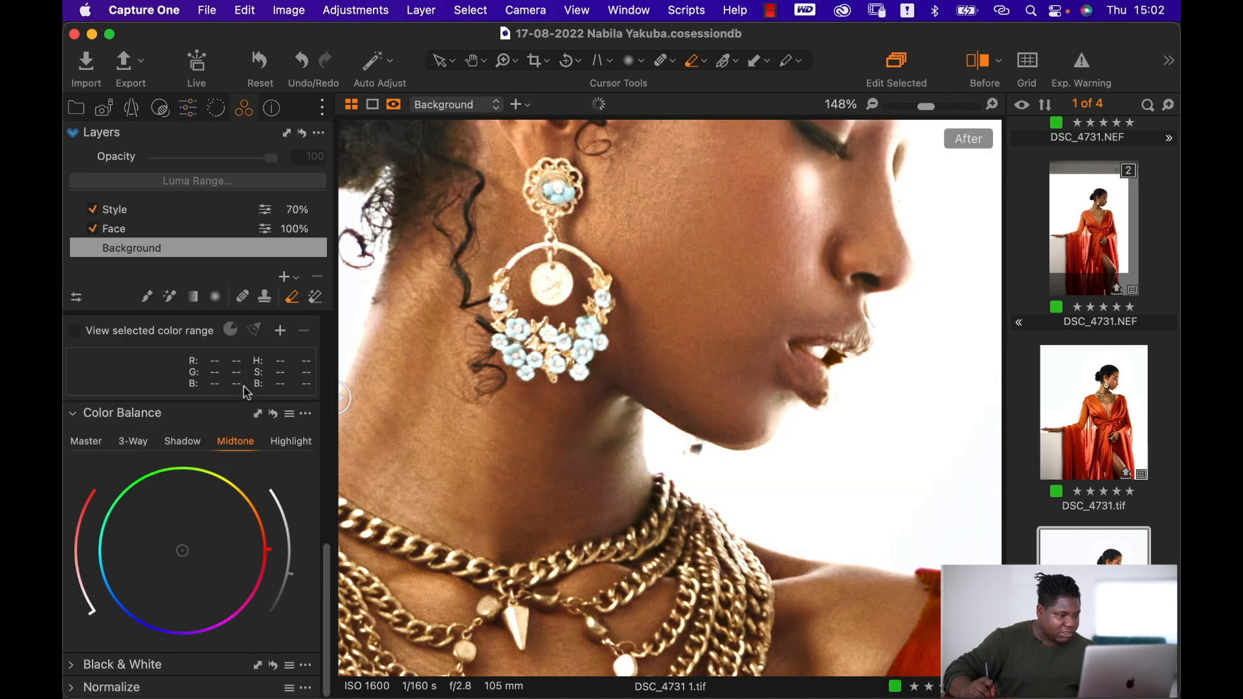
pyautogui.scroll(-2, 233, 458)
pyautogui.scroll(5, 125, 380)
pyautogui.scroll(3, 126, 360)
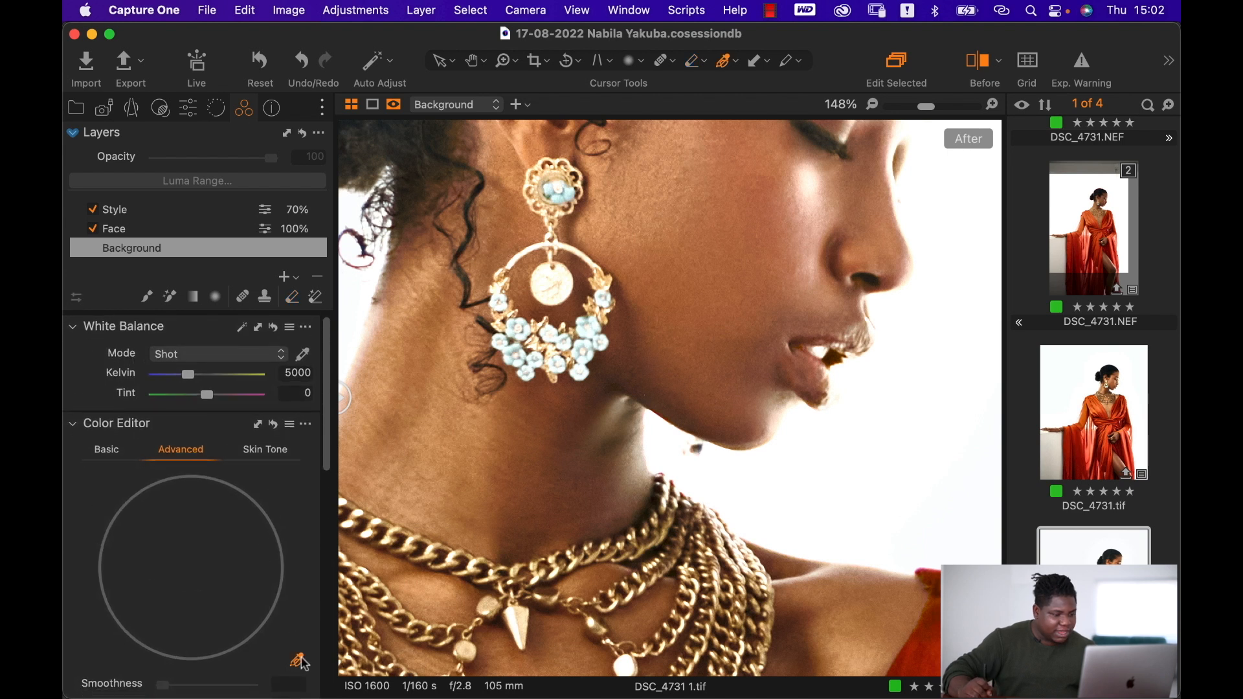
pyautogui.click(585, 333)
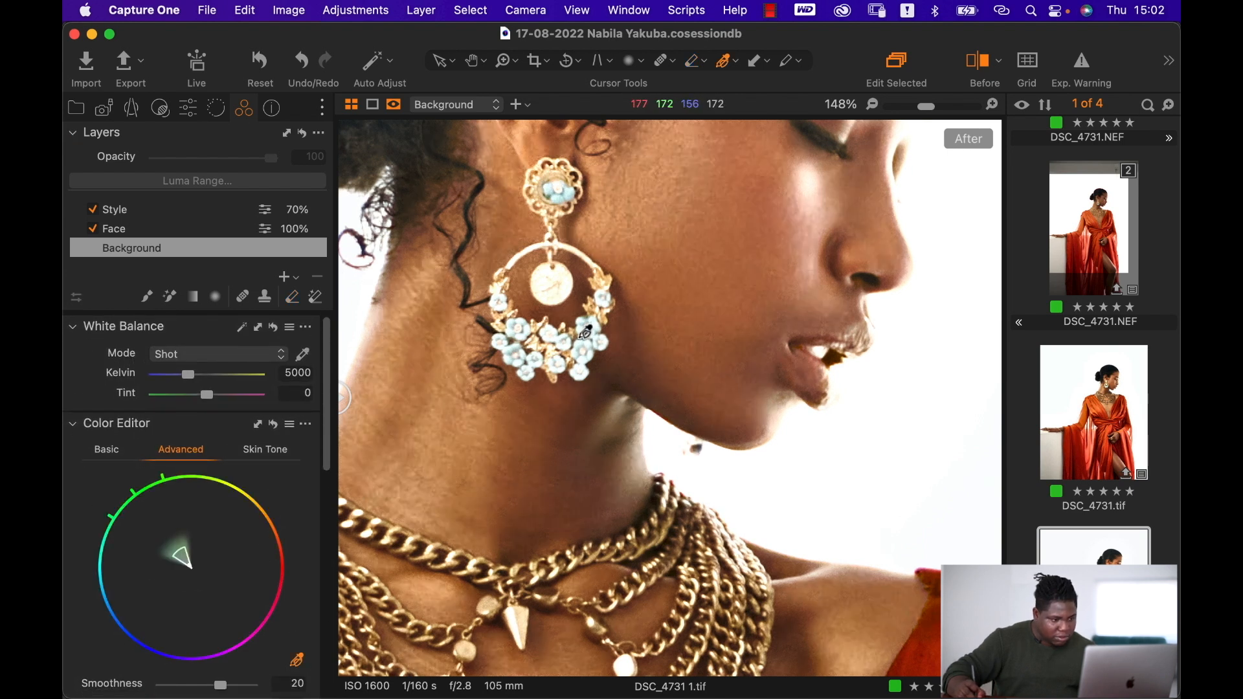
pyautogui.scroll(-6, 233, 489)
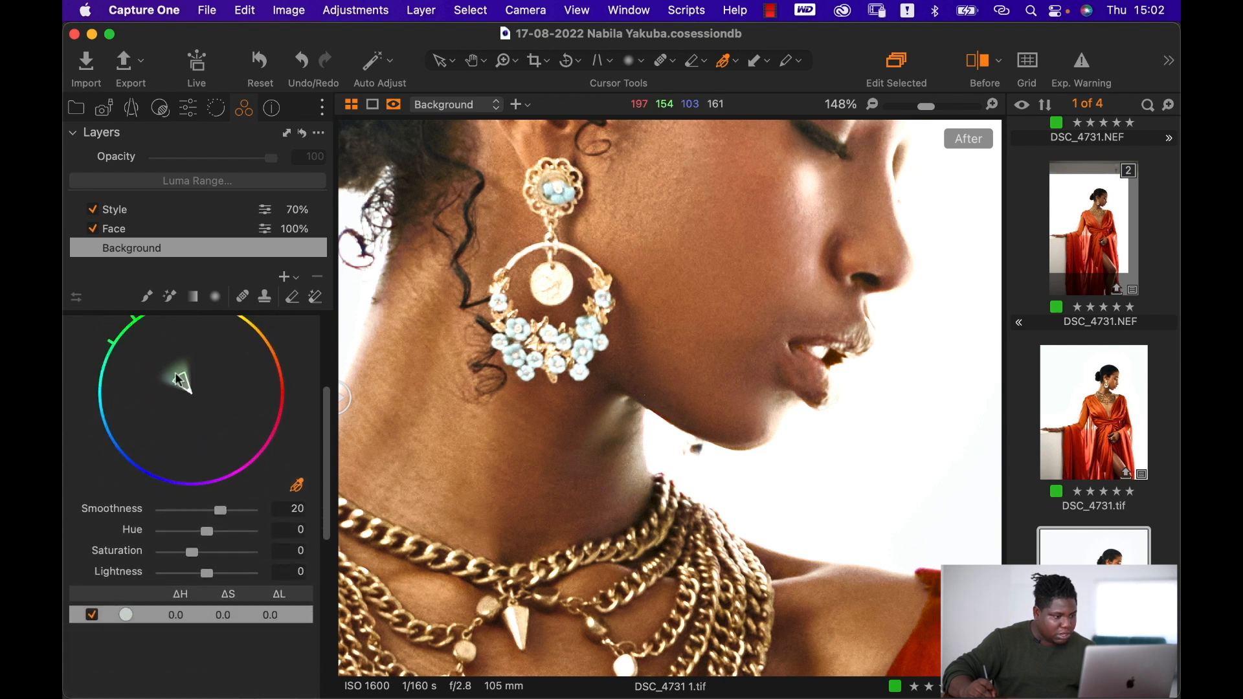
pyautogui.moveTo(181, 386); pyautogui.dragTo(155, 364)
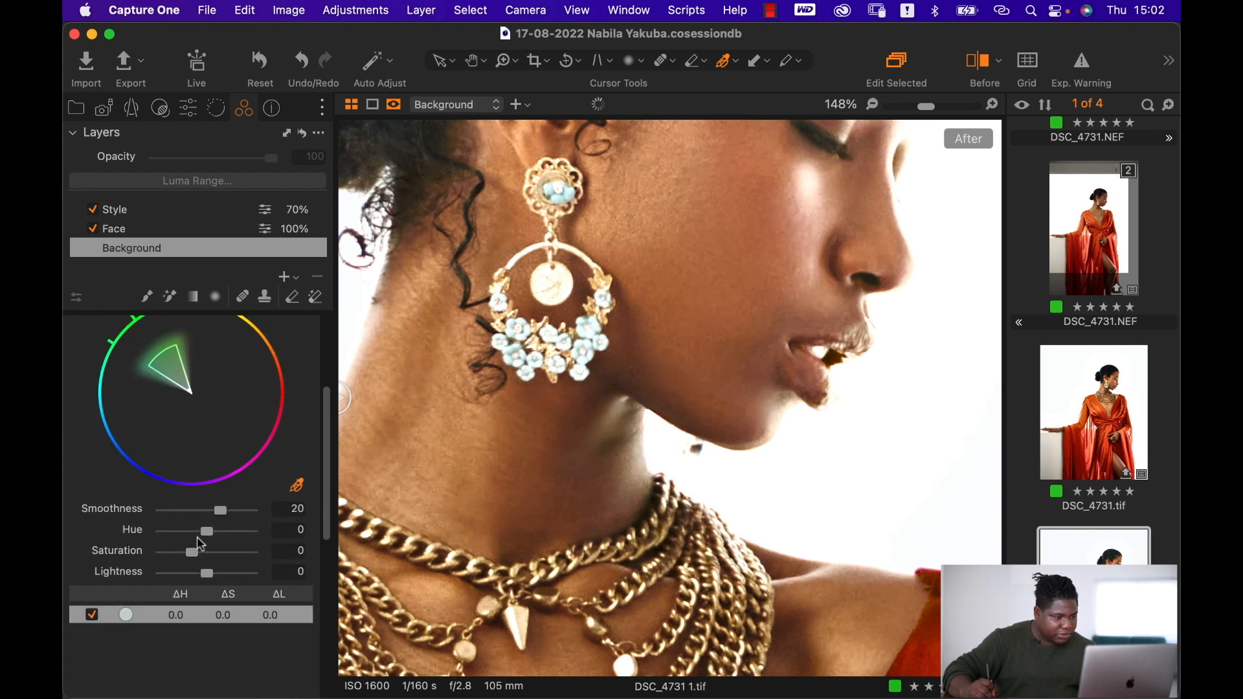
pyautogui.moveTo(199, 556); pyautogui.dragTo(161, 568)
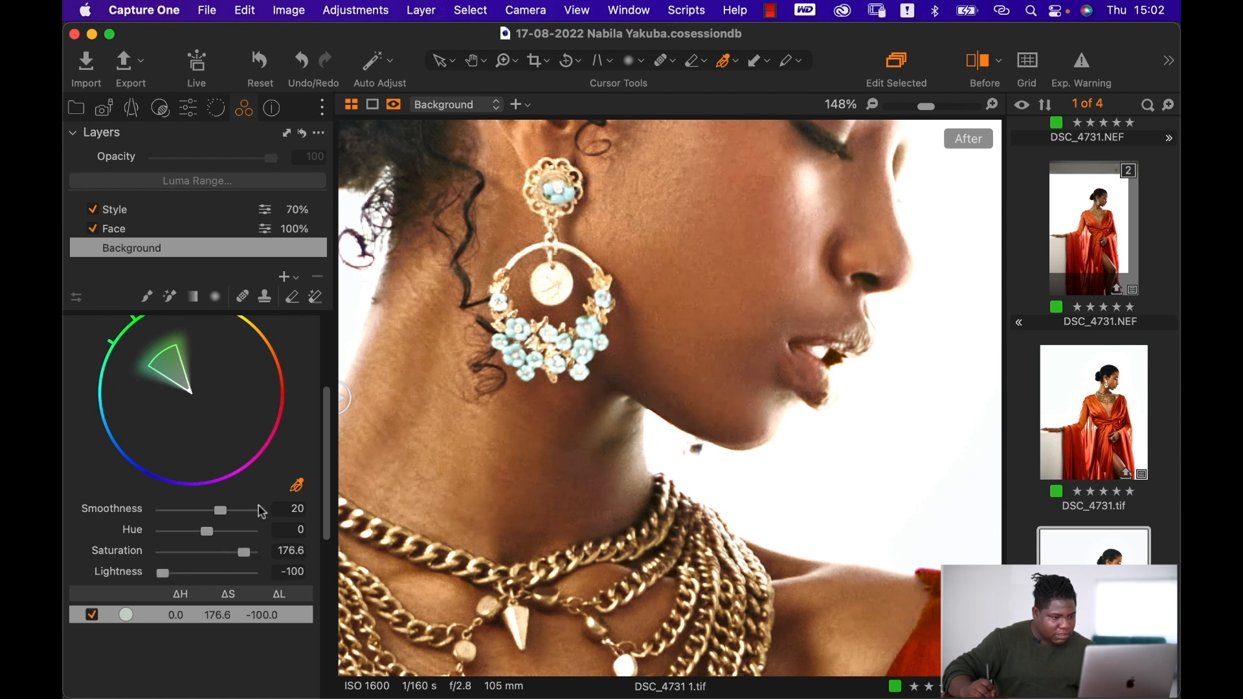
pyautogui.moveTo(251, 552); pyautogui.dragTo(269, 547)
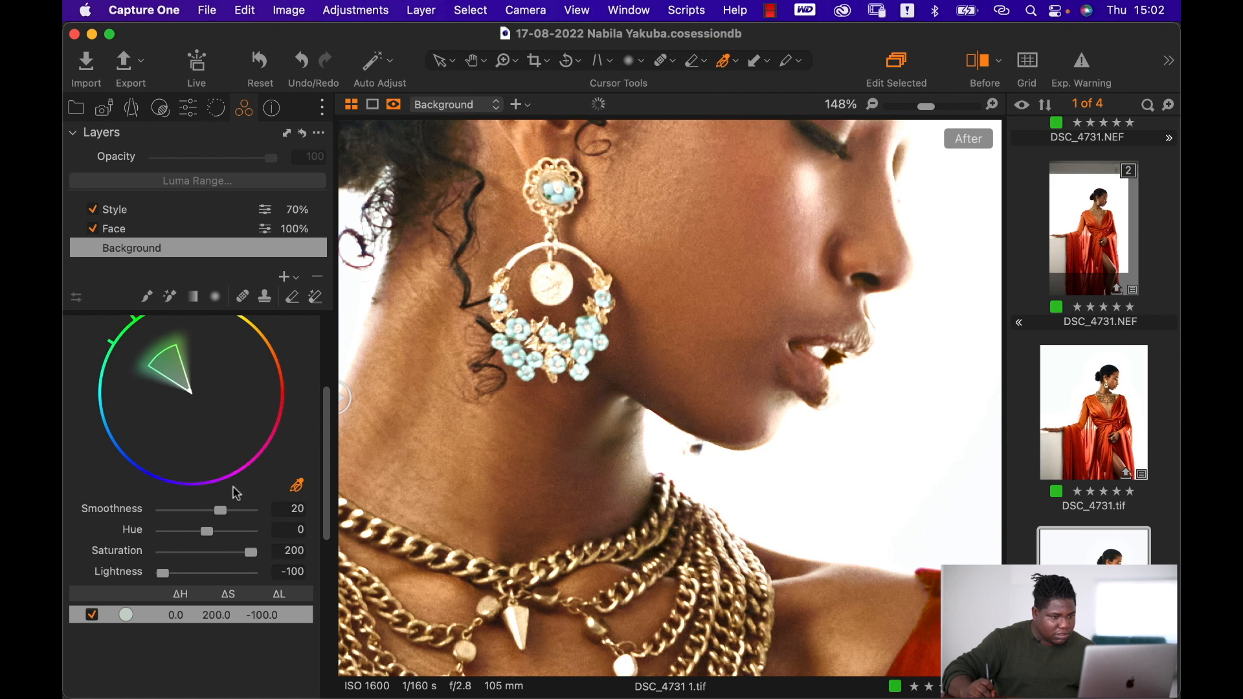
# Sample two more colours from the earring's flowers, widen the last one's range, and set its Hue to -30 and Saturation to 200
pyautogui.press('super+comma')
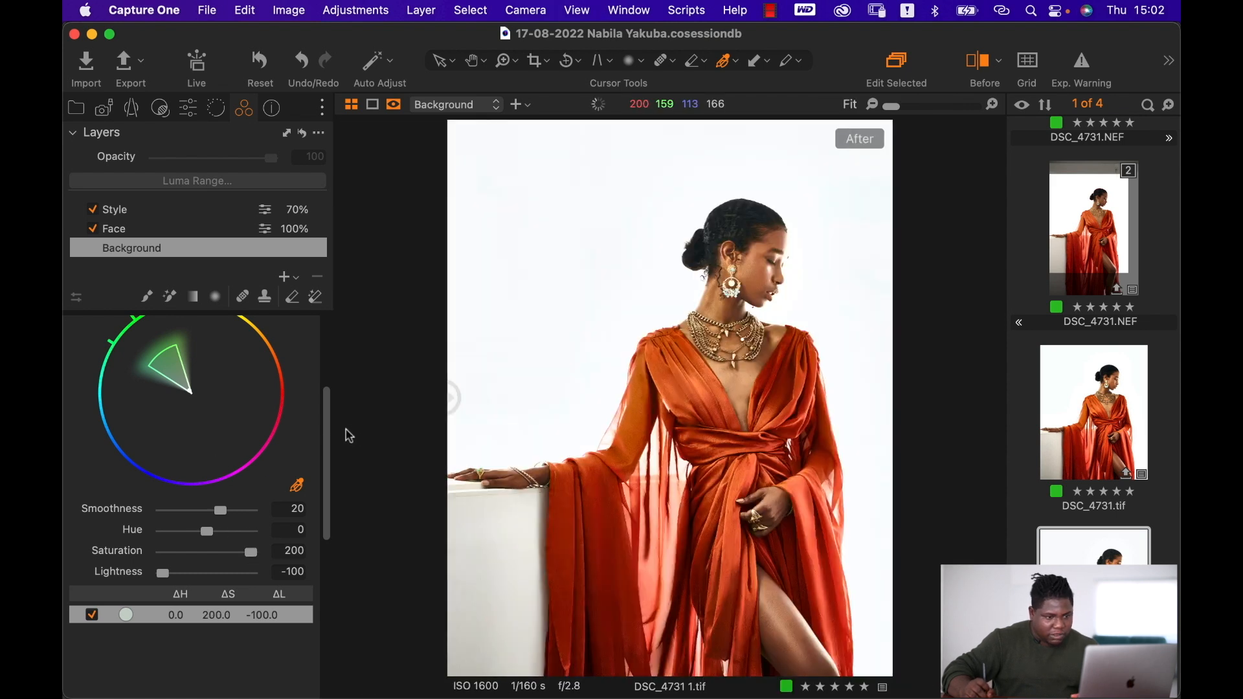
pyautogui.press('z')
pyautogui.moveTo(681, 232); pyautogui.dragTo(804, 410)
pyautogui.moveTo(540, 215); pyautogui.dragTo(741, 381)
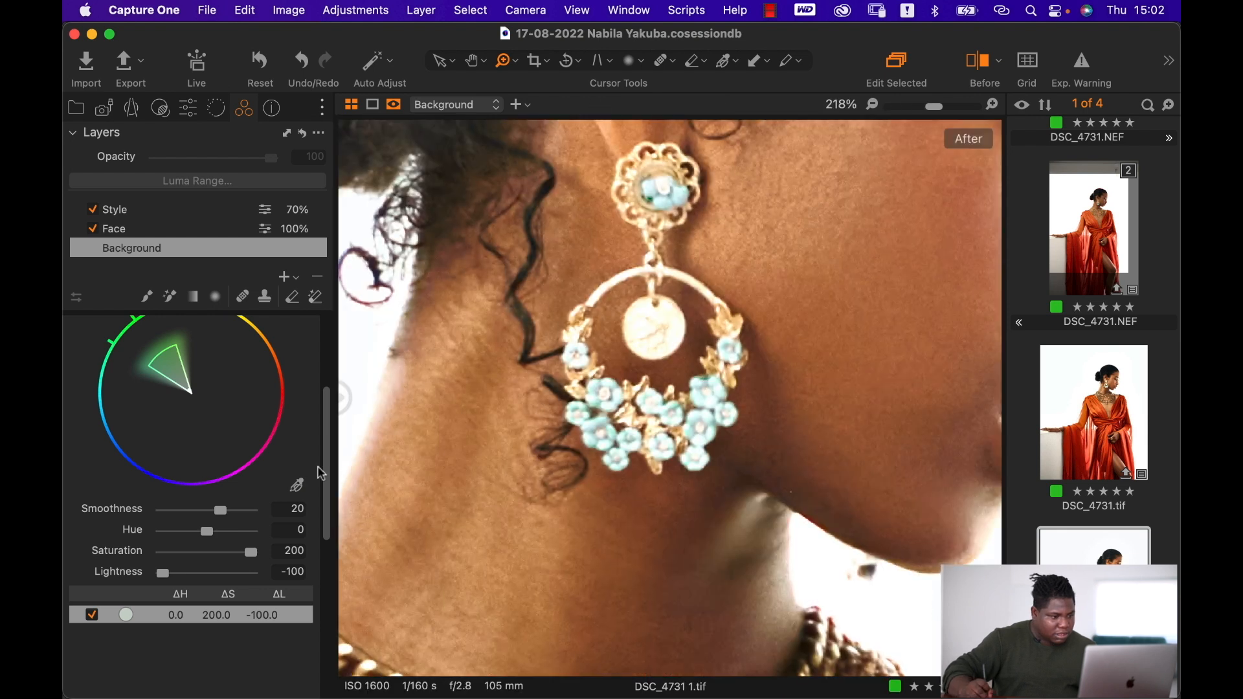
pyautogui.click(297, 485)
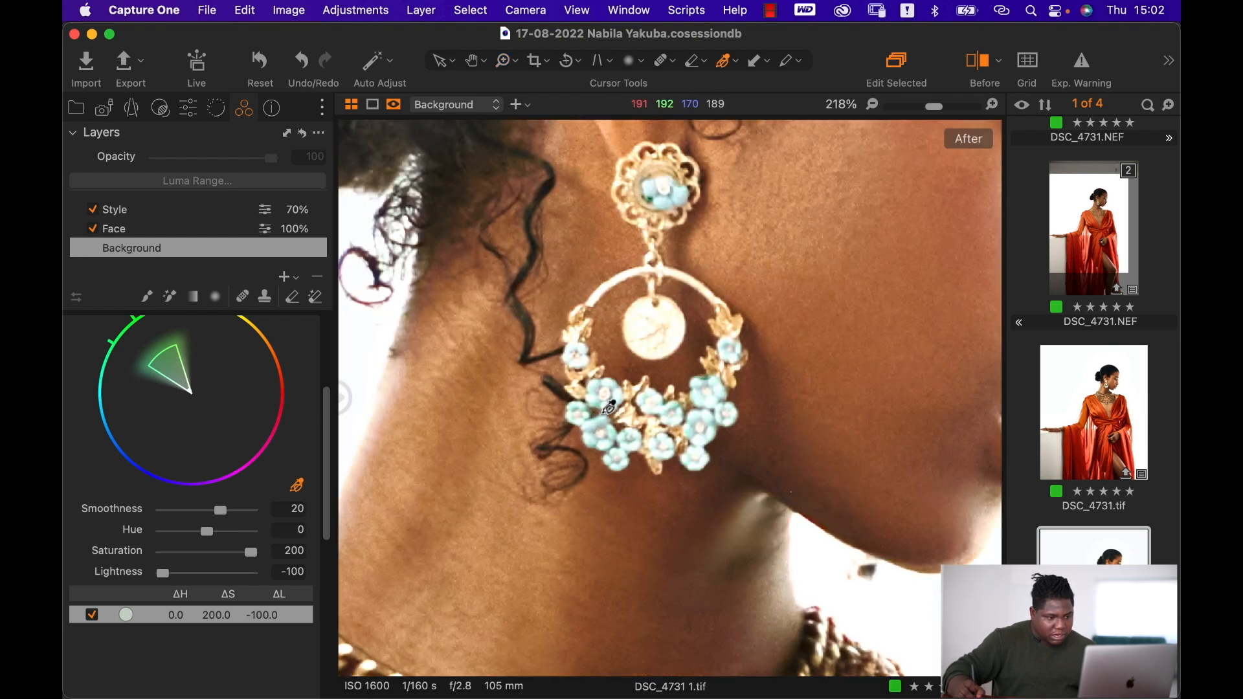
pyautogui.click(610, 407)
pyautogui.click(594, 395)
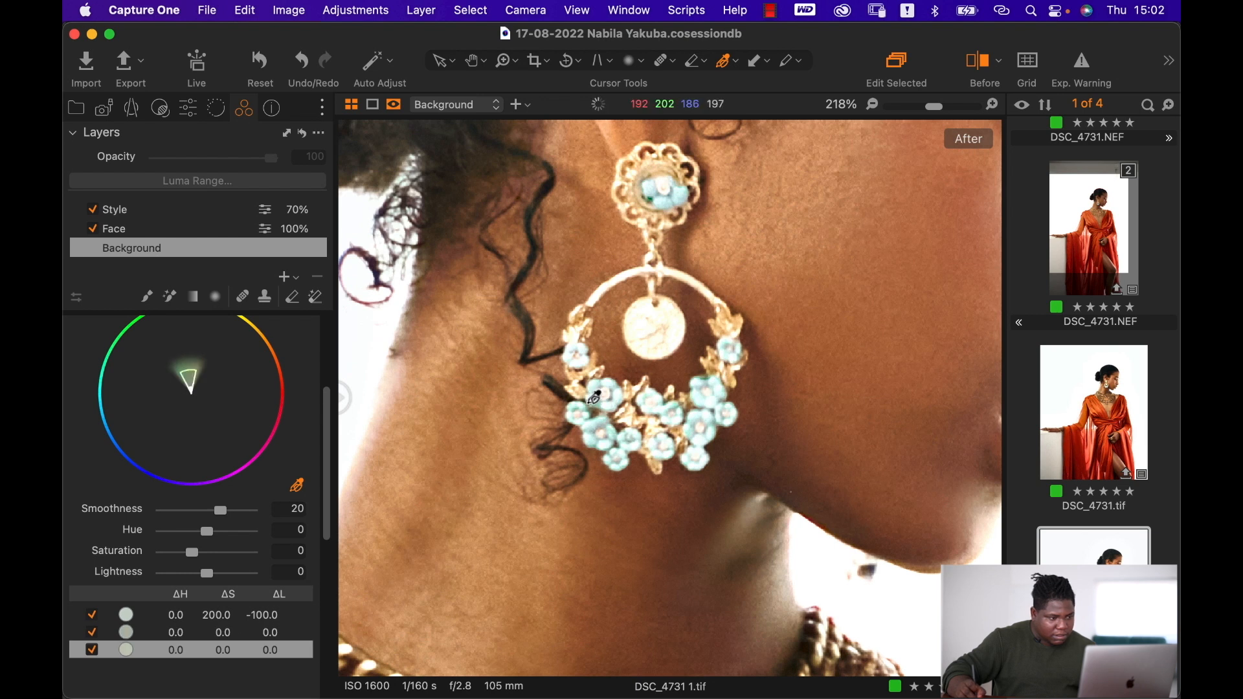
pyautogui.moveTo(188, 370); pyautogui.dragTo(182, 342)
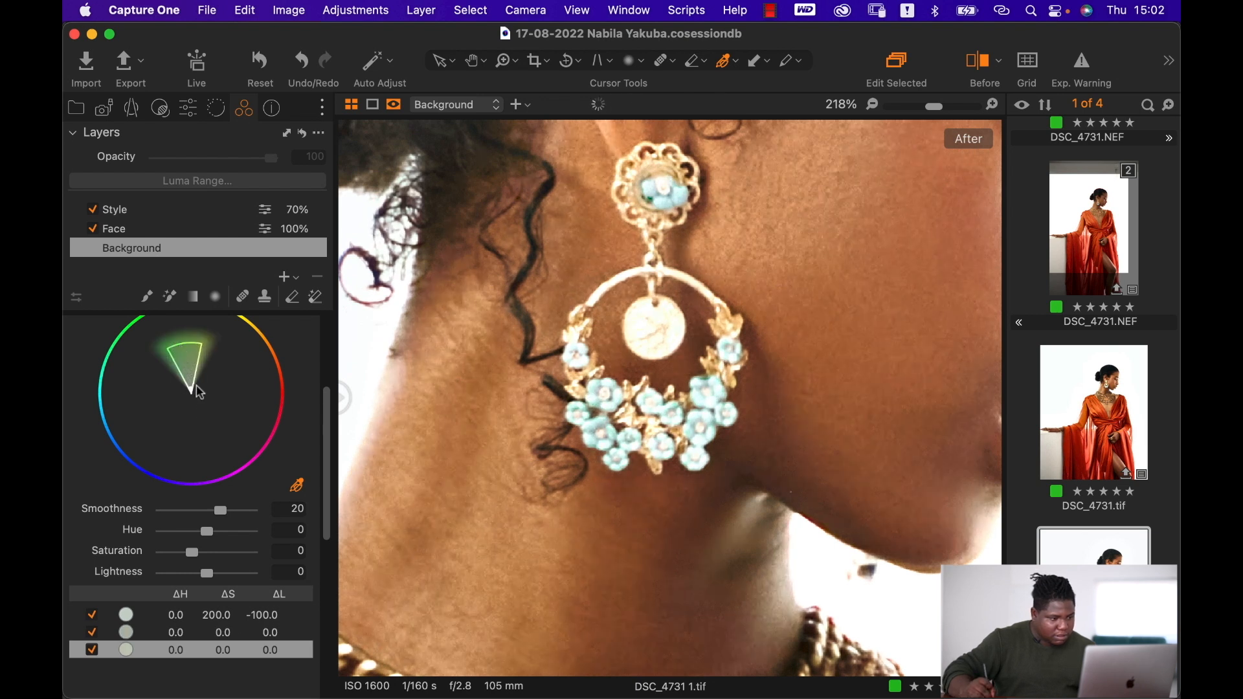
pyautogui.moveTo(192, 552); pyautogui.dragTo(160, 527)
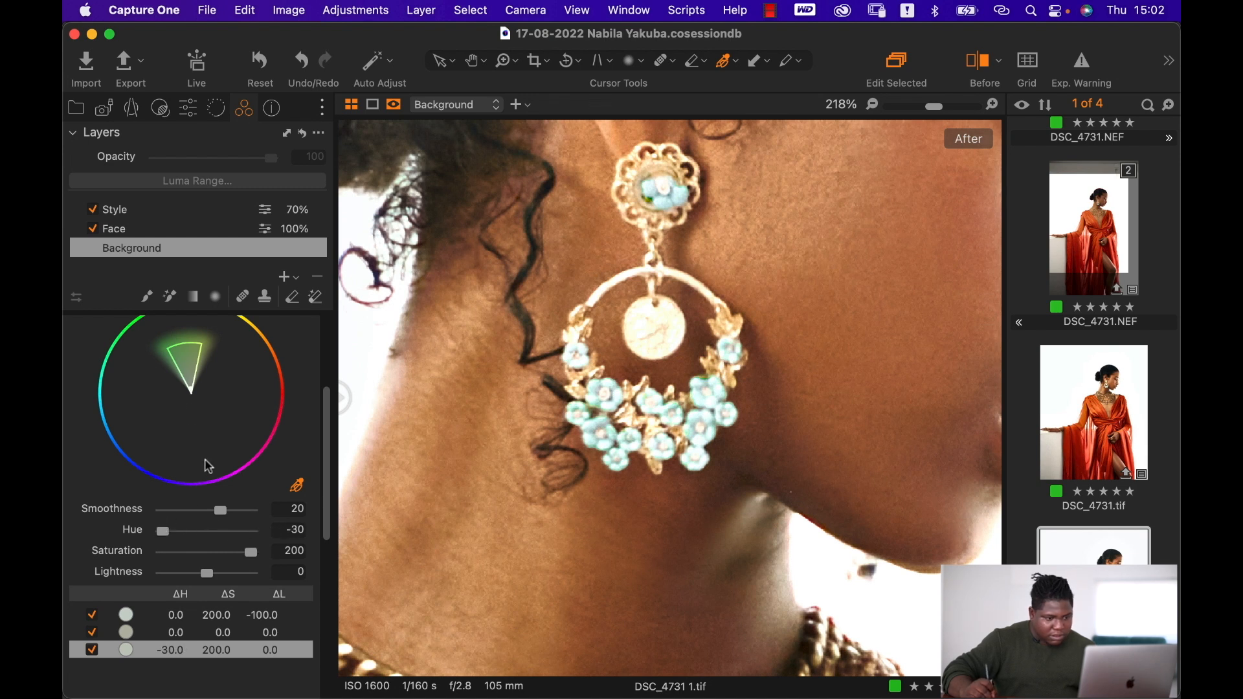
# Compare the whole photo before and after with the split view, and open the first DSC_4731.NEF variant for reference
pyautogui.press('super+0')
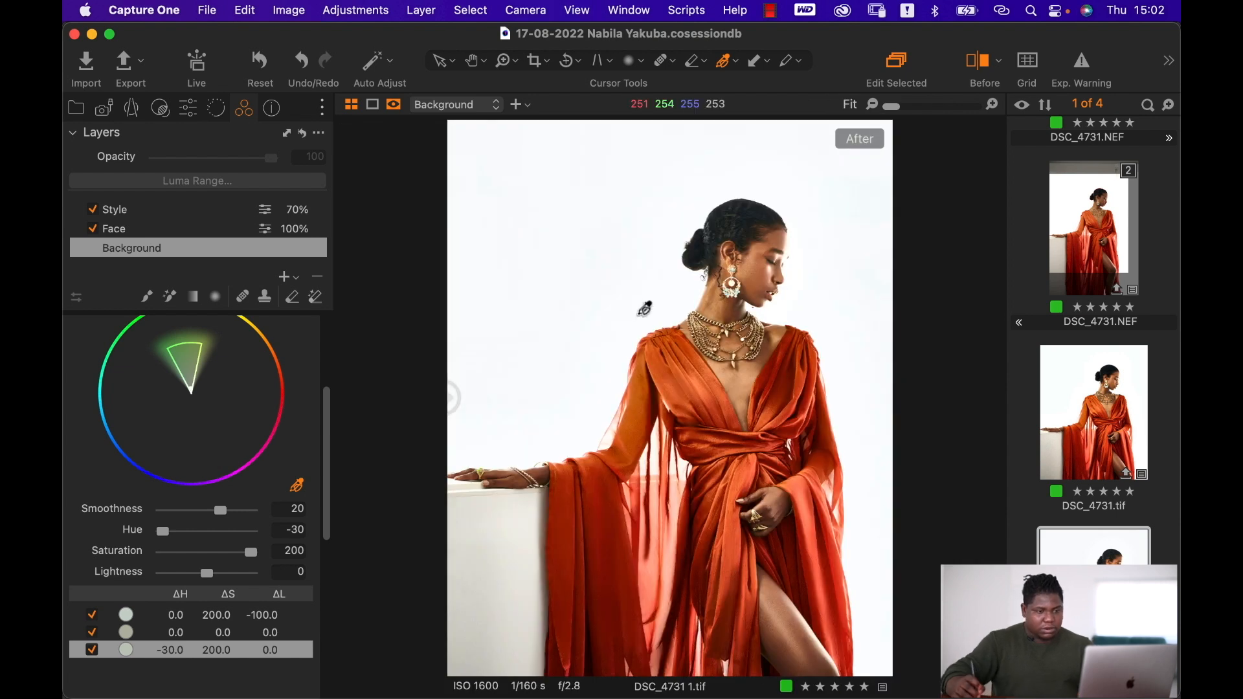
pyautogui.press('h')
pyautogui.press('y')
pyautogui.press('y')
pyautogui.press('y')
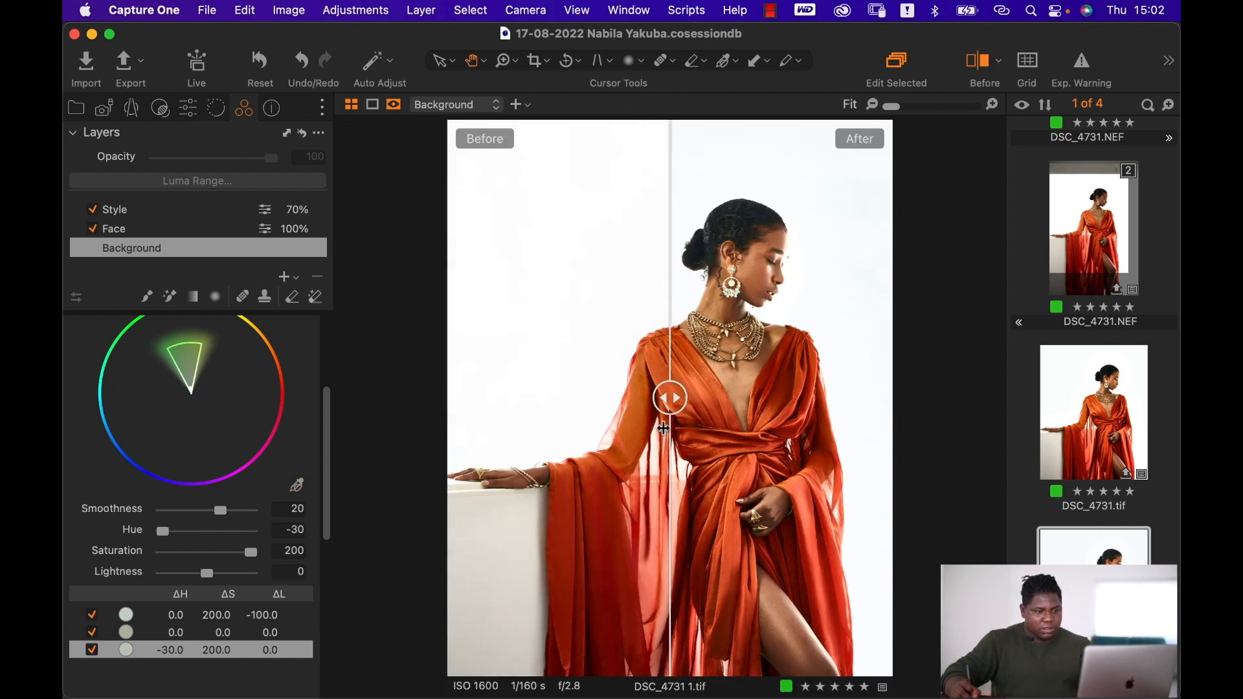
pyautogui.moveTo(669, 407); pyautogui.dragTo(370, 380)
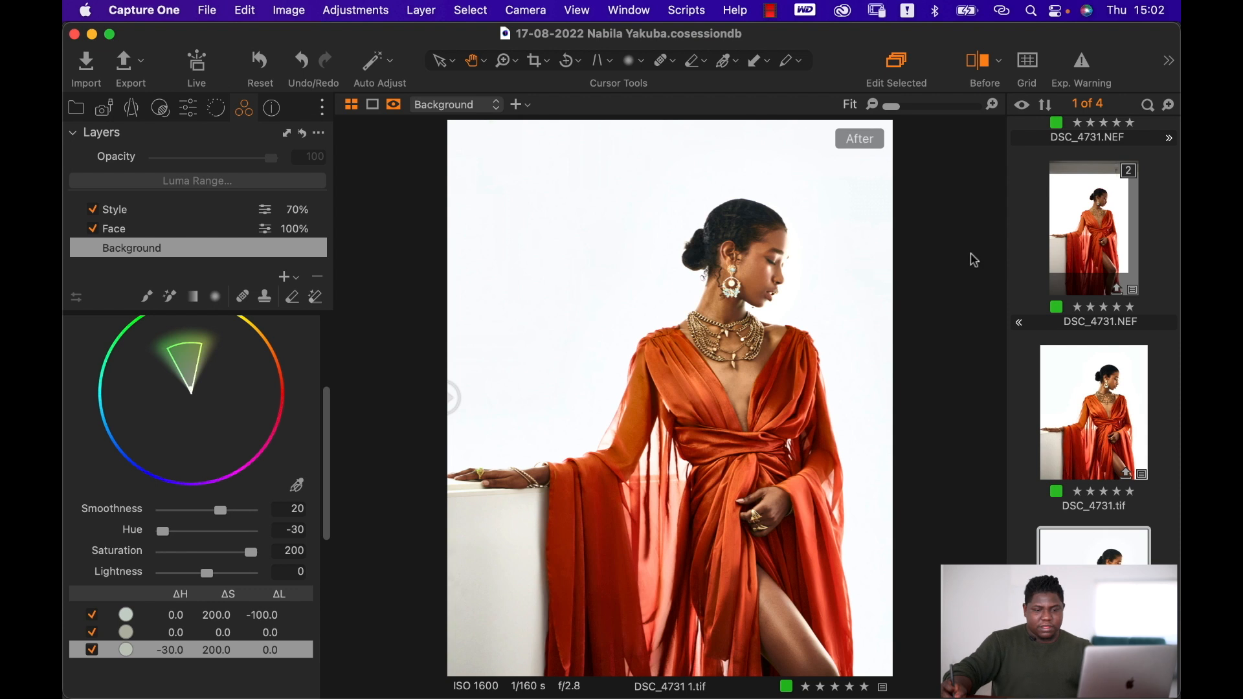
pyautogui.scroll(3, 1101, 389)
pyautogui.click(1085, 192)
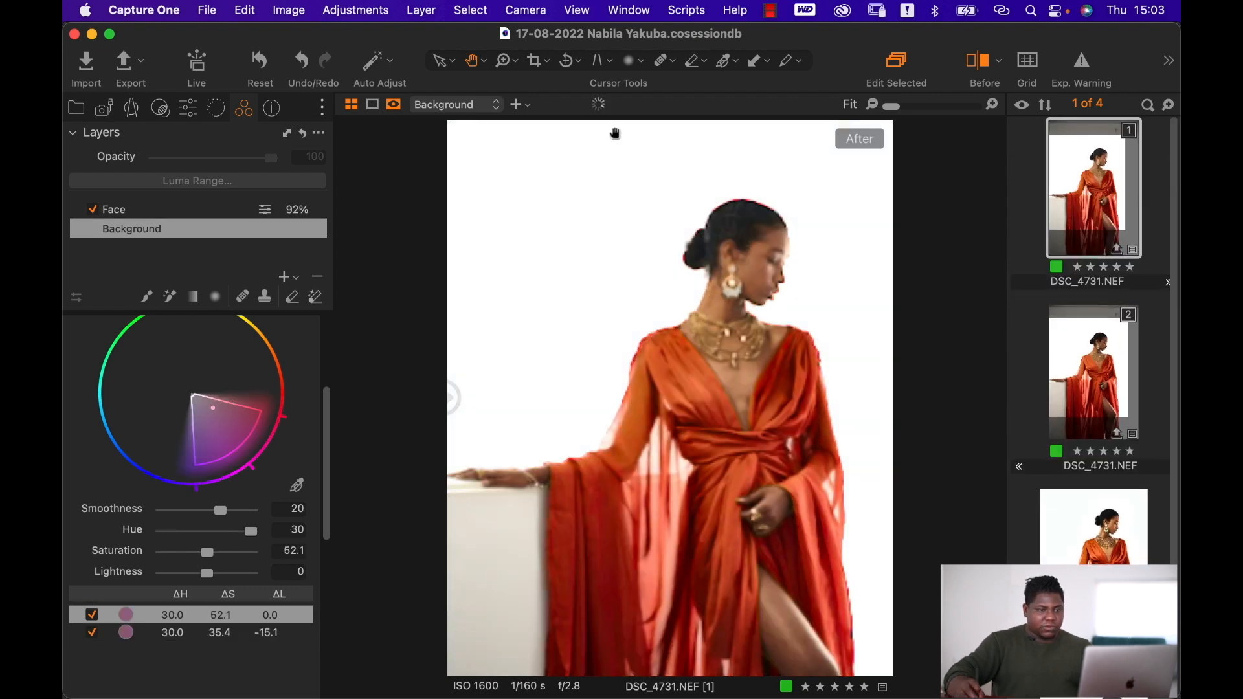
# Reset all adjustments on the first DSC_4731.NEF variant and show it beside DSC_4731 1.tif in full-screen view
pyautogui.click(261, 61)
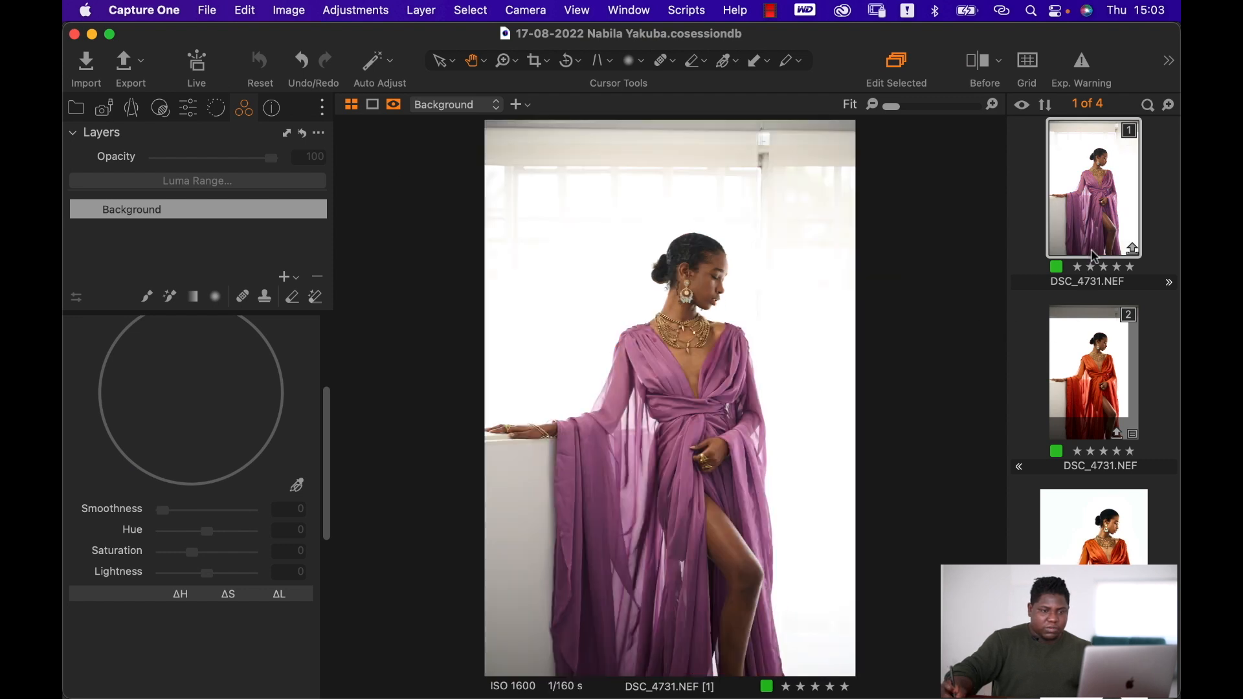
pyautogui.scroll(-3, 1091, 259)
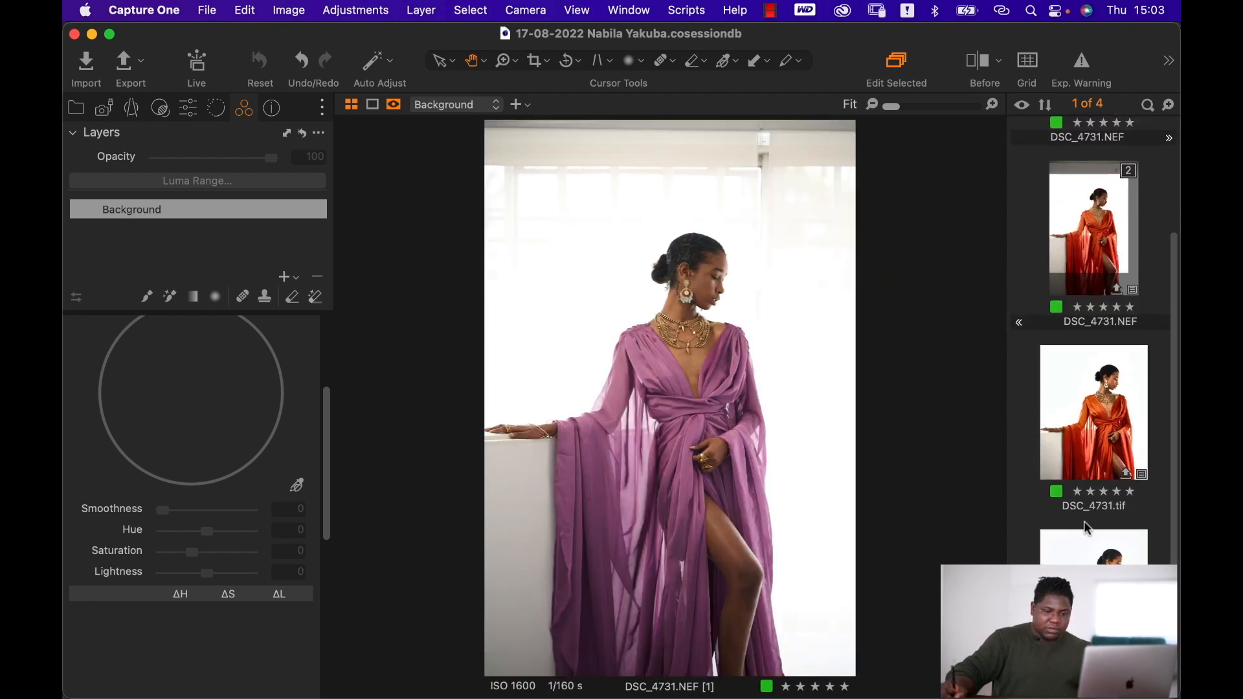
pyautogui.keyDown('super'); pyautogui.click(1093, 547); pyautogui.keyUp('super')
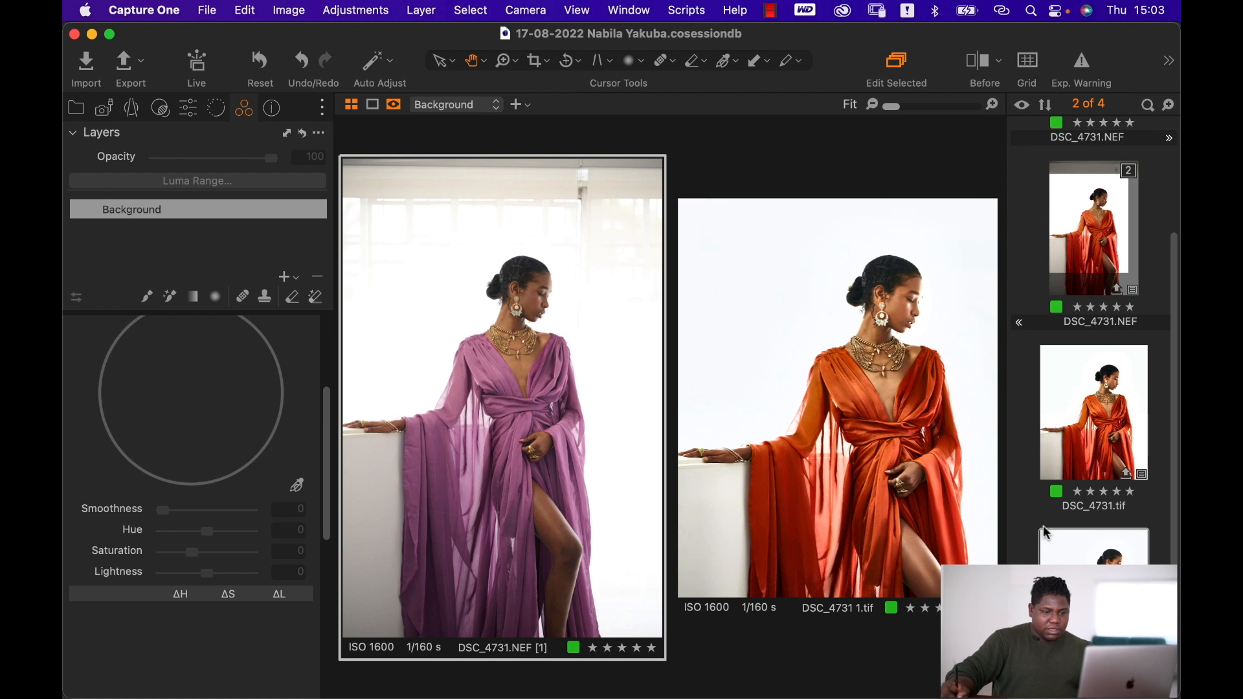
pyautogui.press('f')
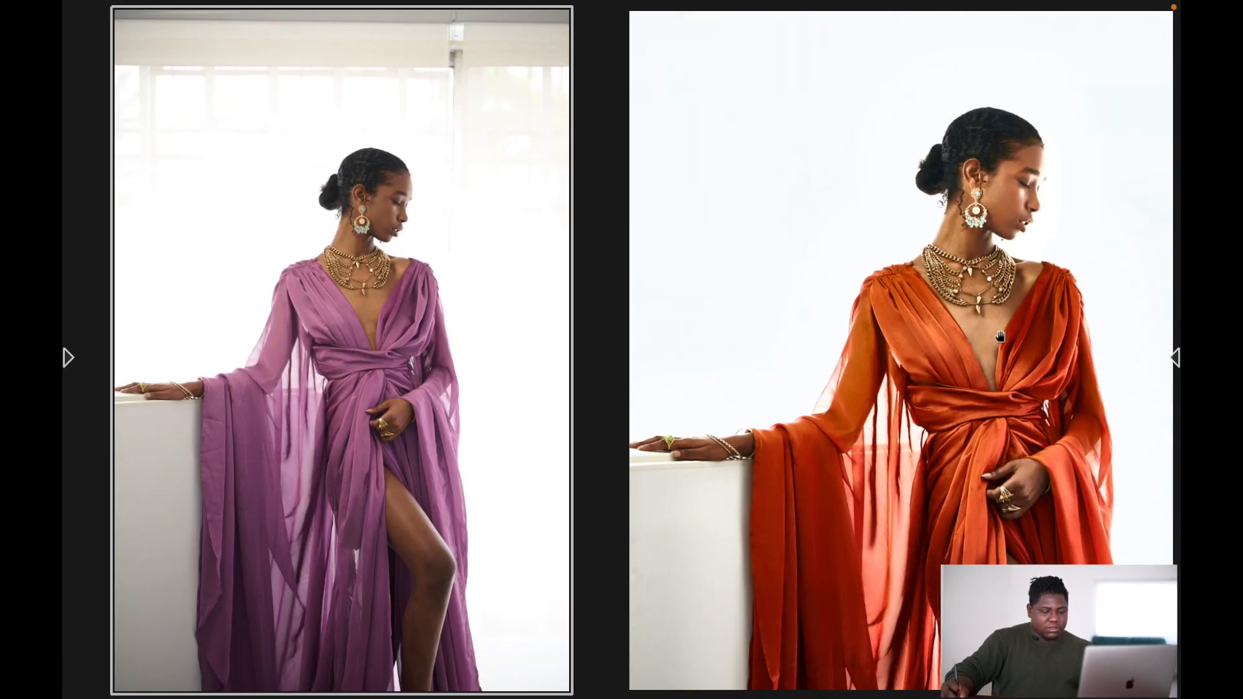
# Compare the original and finished photos close up, framing the model similarly from the head down in both
pyautogui.press('z')
pyautogui.moveTo(906, 128); pyautogui.dragTo(1079, 586)
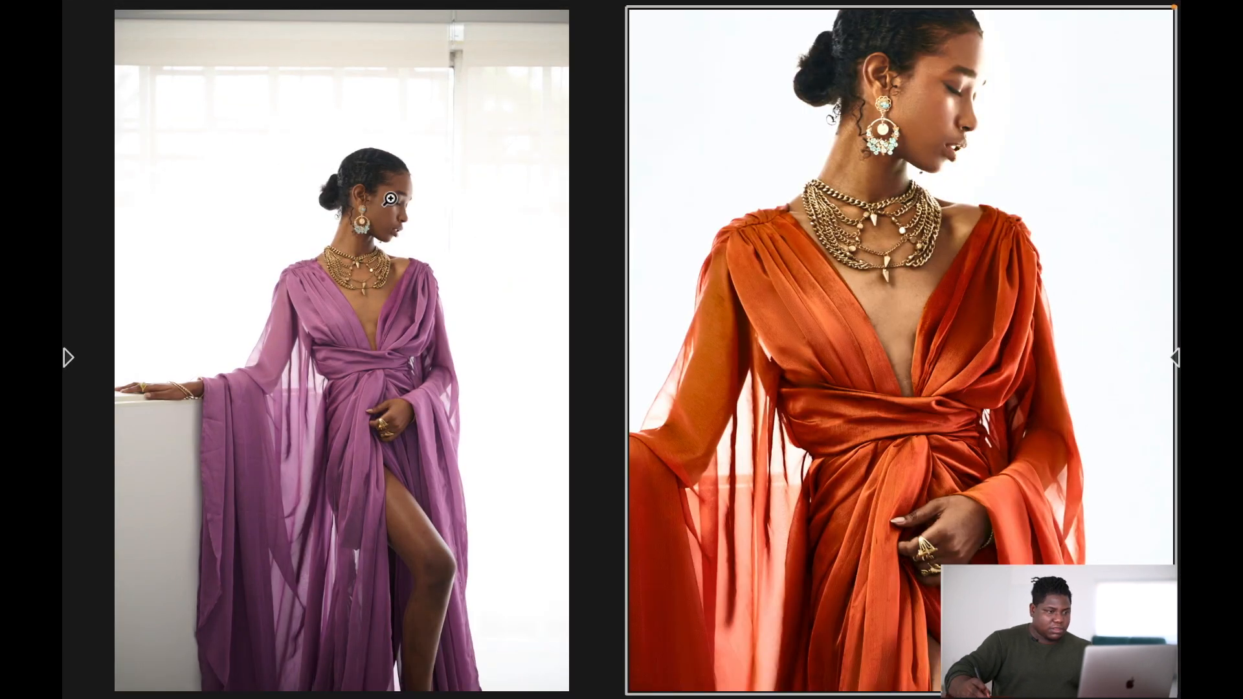
pyautogui.moveTo(300, 161); pyautogui.dragTo(498, 630)
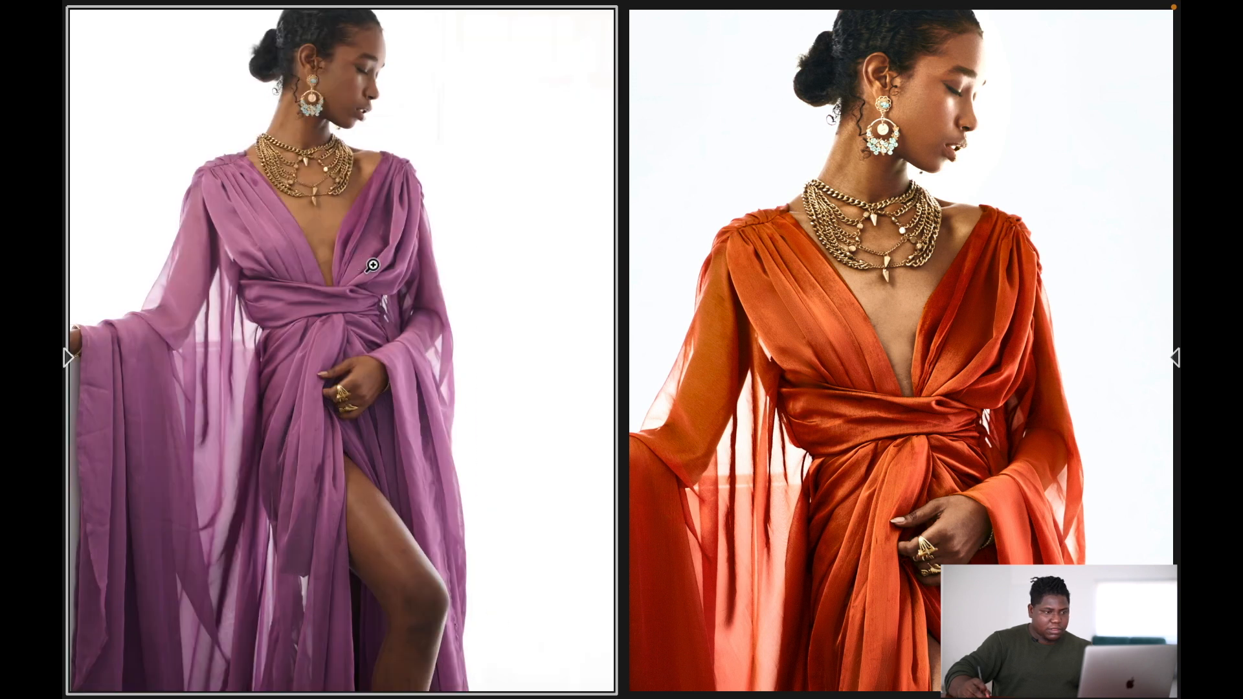
pyautogui.press('h')
pyautogui.moveTo(360, 227); pyautogui.dragTo(395, 260)
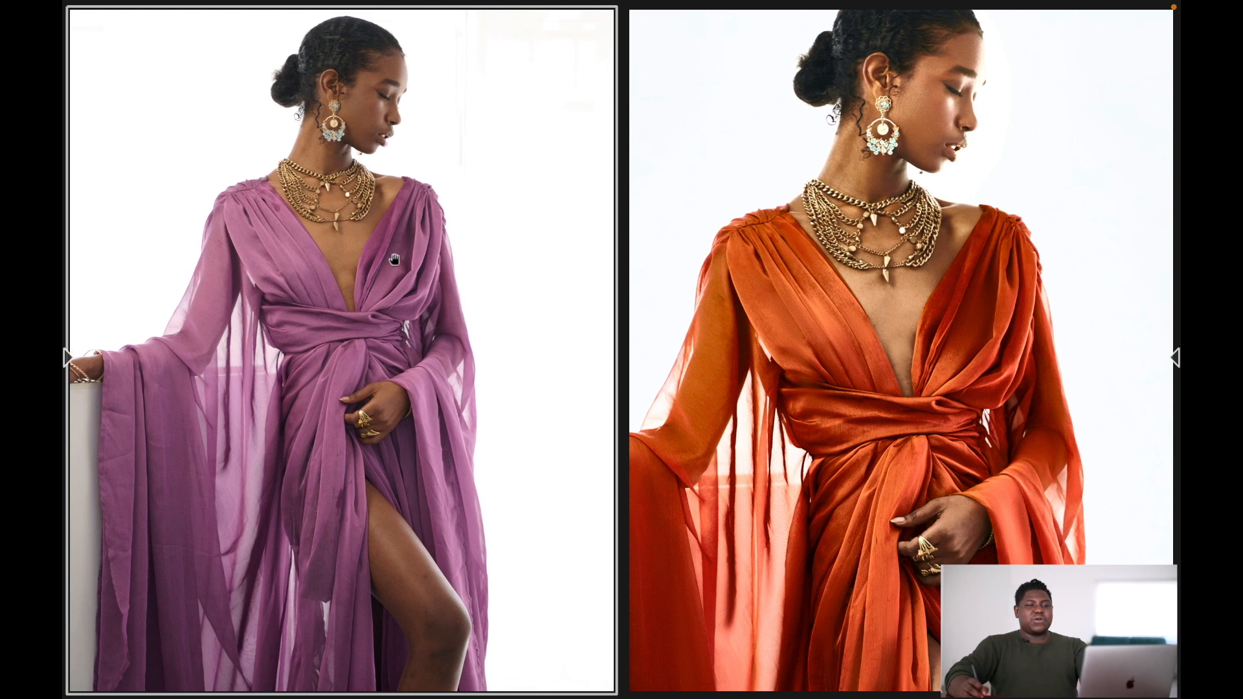
pyautogui.press('z')
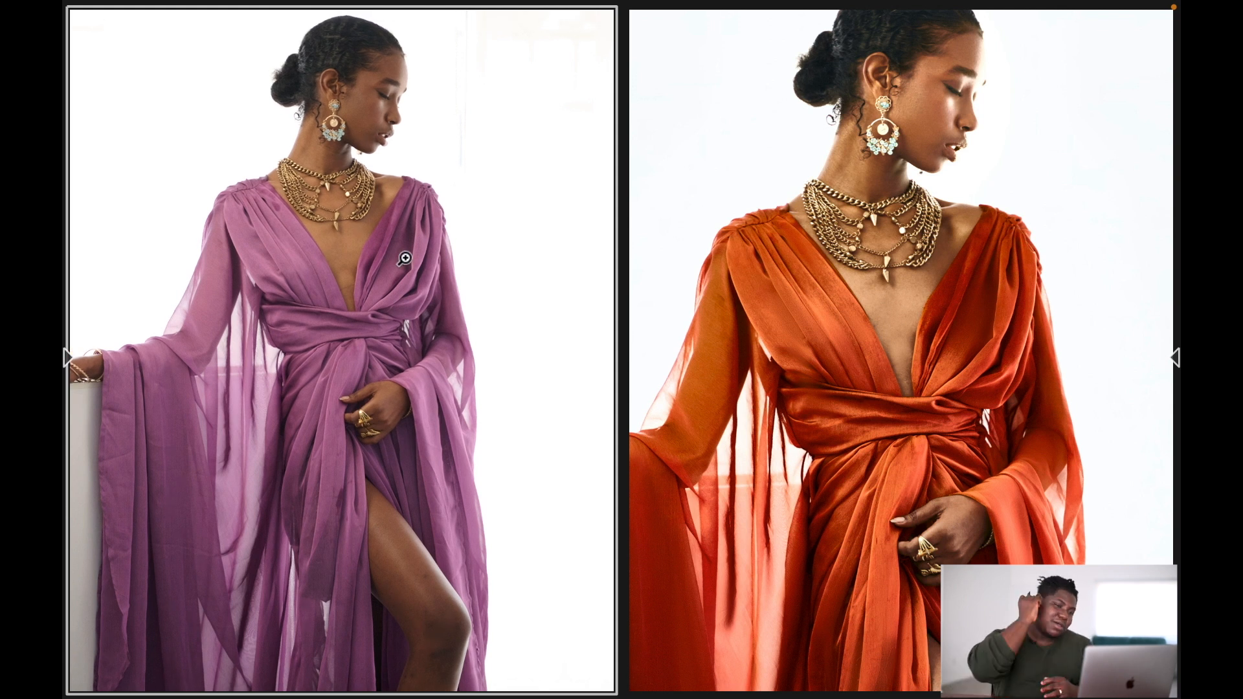